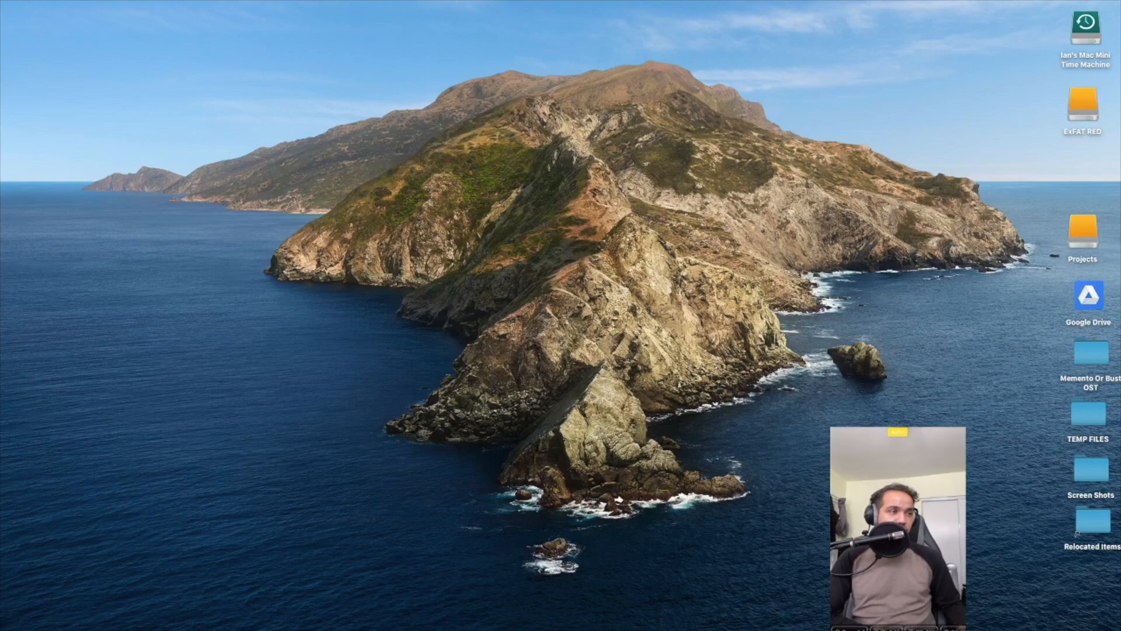
# Place the Memento Or Bust OST folder window on the desktop, clear of the desktop icons
pyautogui.moveTo(896, 327); pyautogui.dragTo(835, 45)
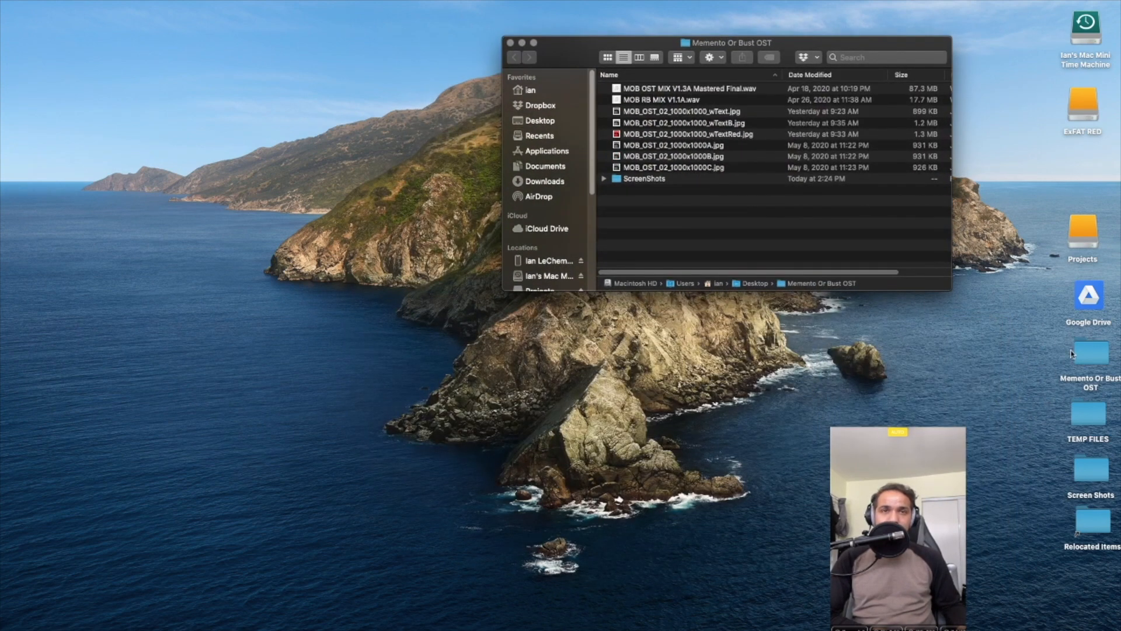
pyautogui.click(1078, 387)
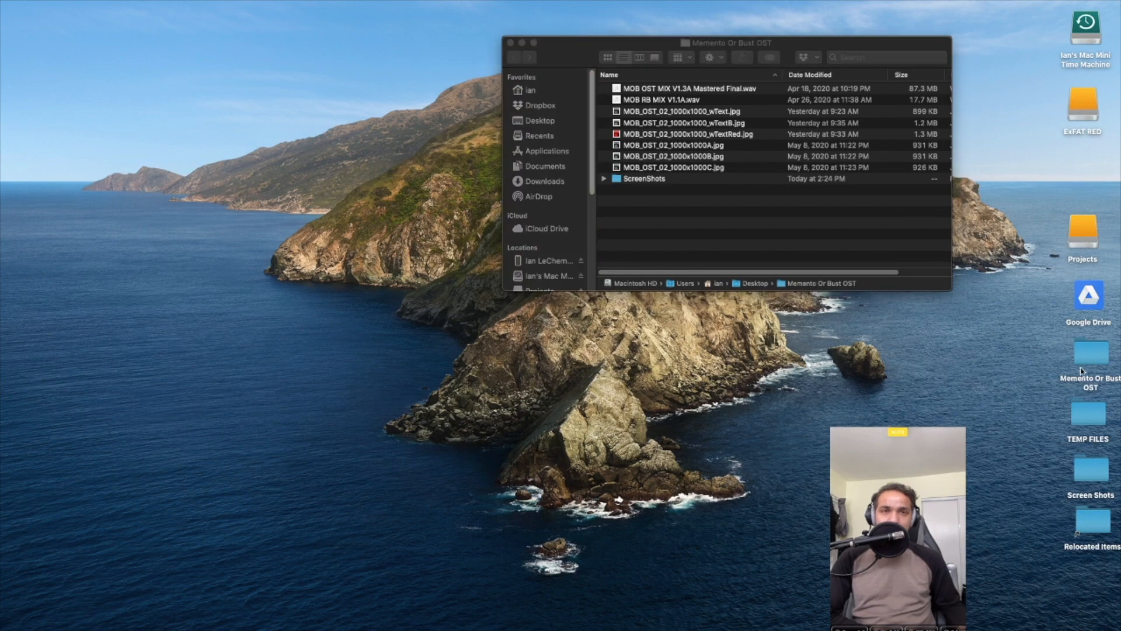
pyautogui.moveTo(798, 47); pyautogui.dragTo(831, 31)
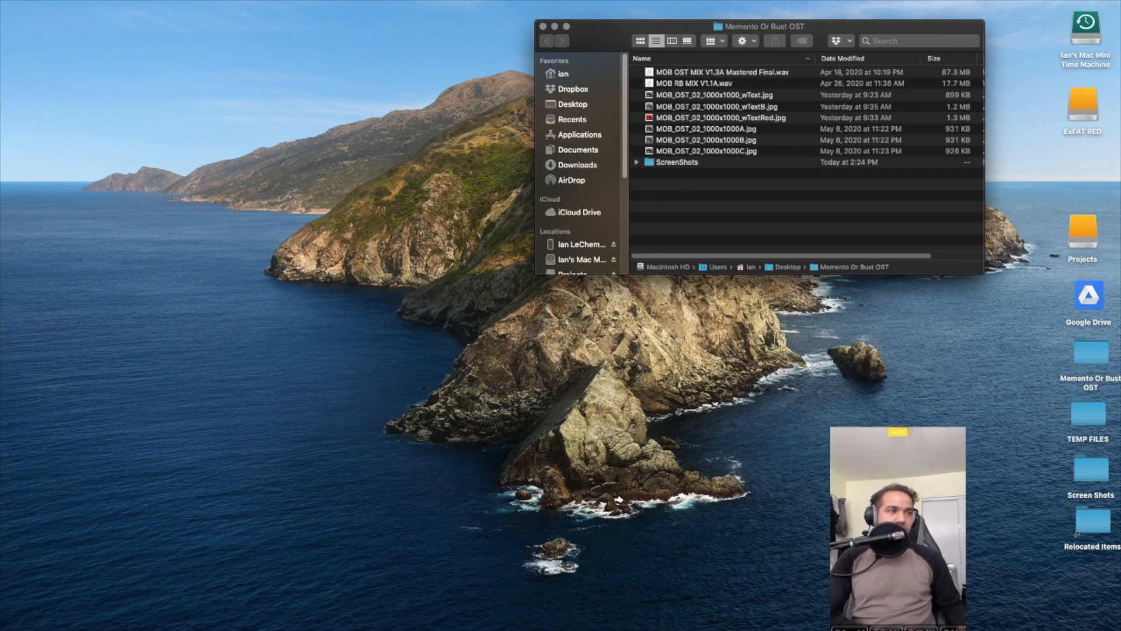
# Bring forward the 48 Hour Stuck at Home Challenge folder window and examine its project files, Alchemy Samples folder and Bounces contents
pyautogui.press('ctrl+alt+super+Right')
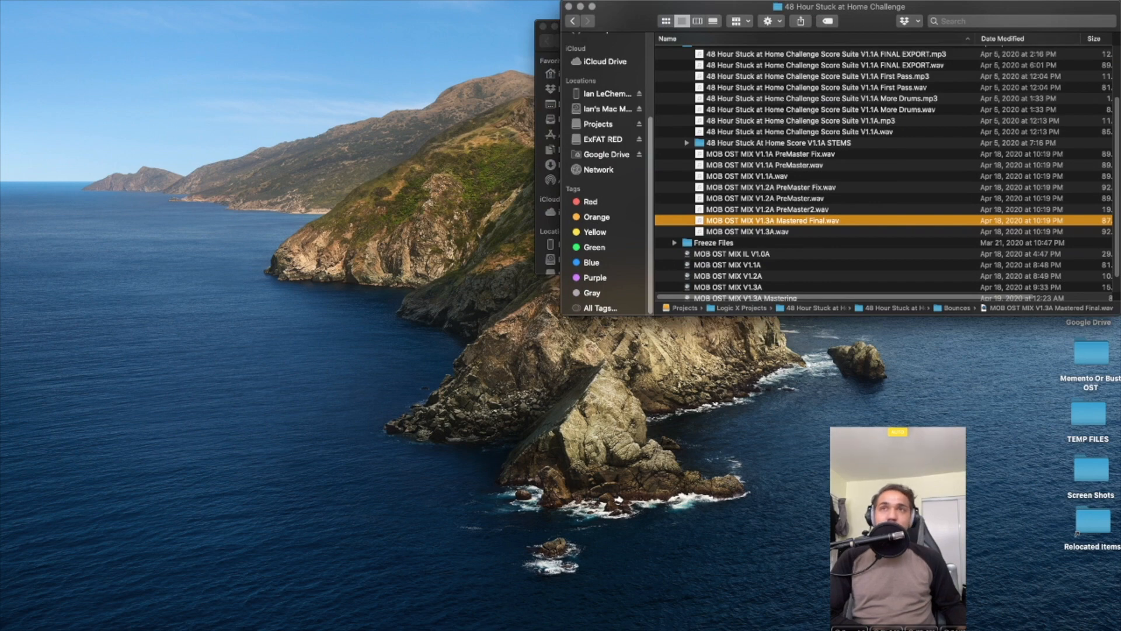
pyautogui.moveTo(865, 10); pyautogui.dragTo(769, 52)
pyautogui.scroll(1, 779, 236)
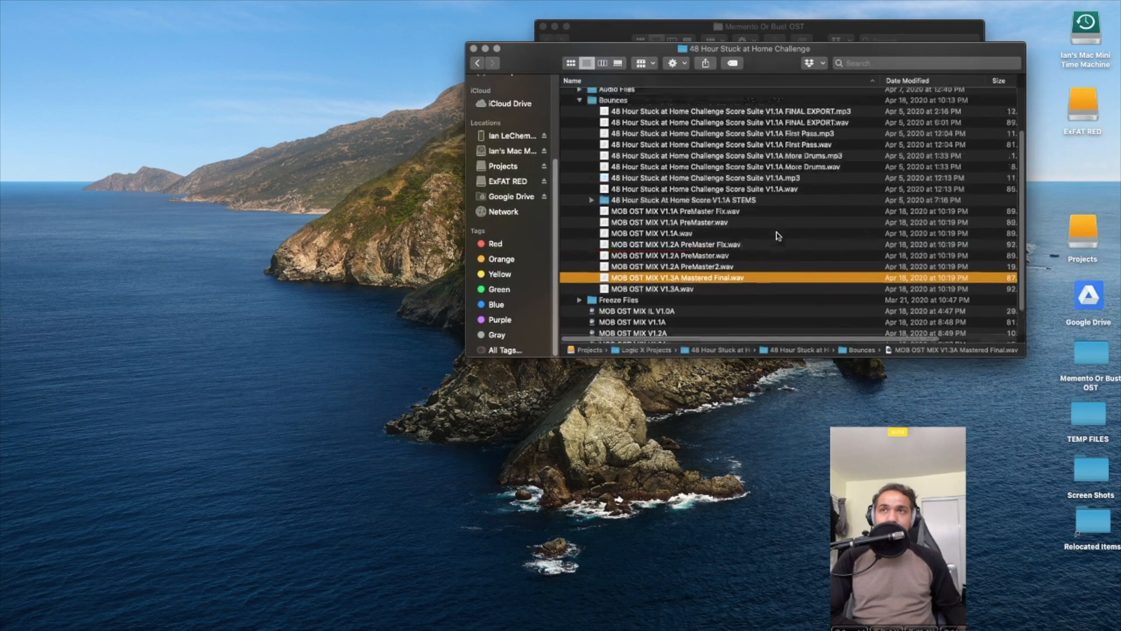
pyautogui.scroll(3, 779, 236)
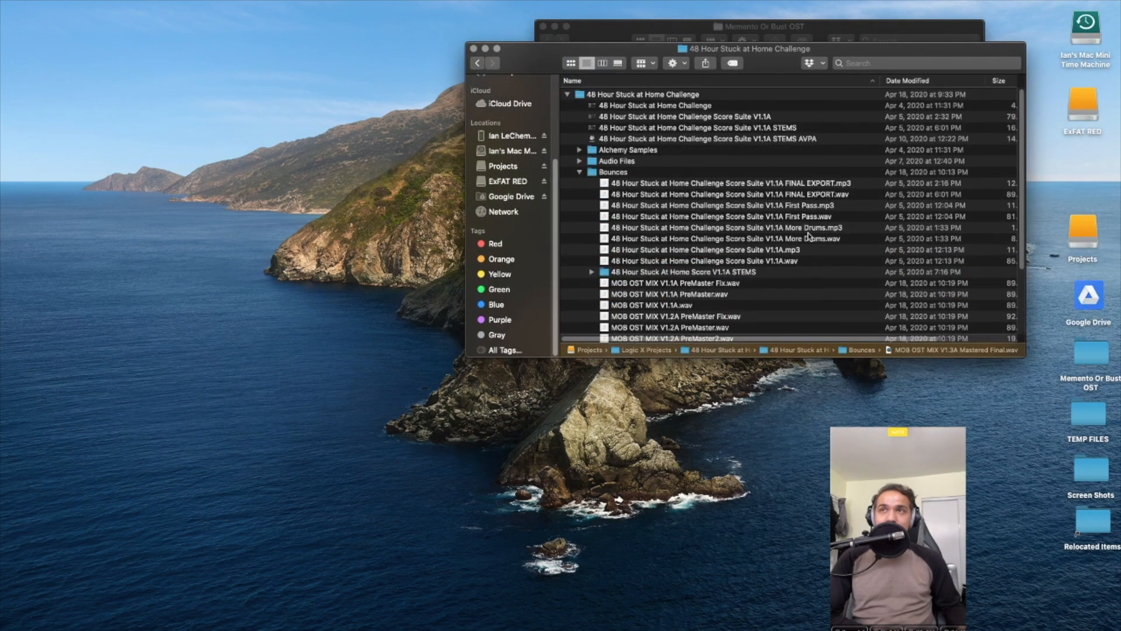
pyautogui.scroll(-5, 809, 236)
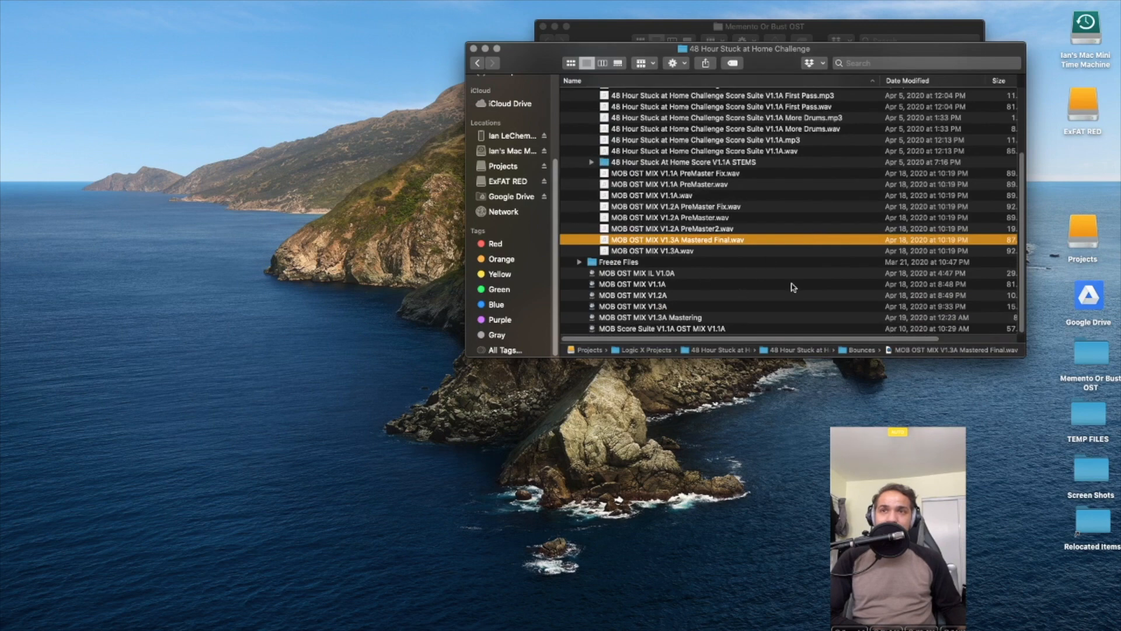
pyautogui.scroll(5, 765, 312)
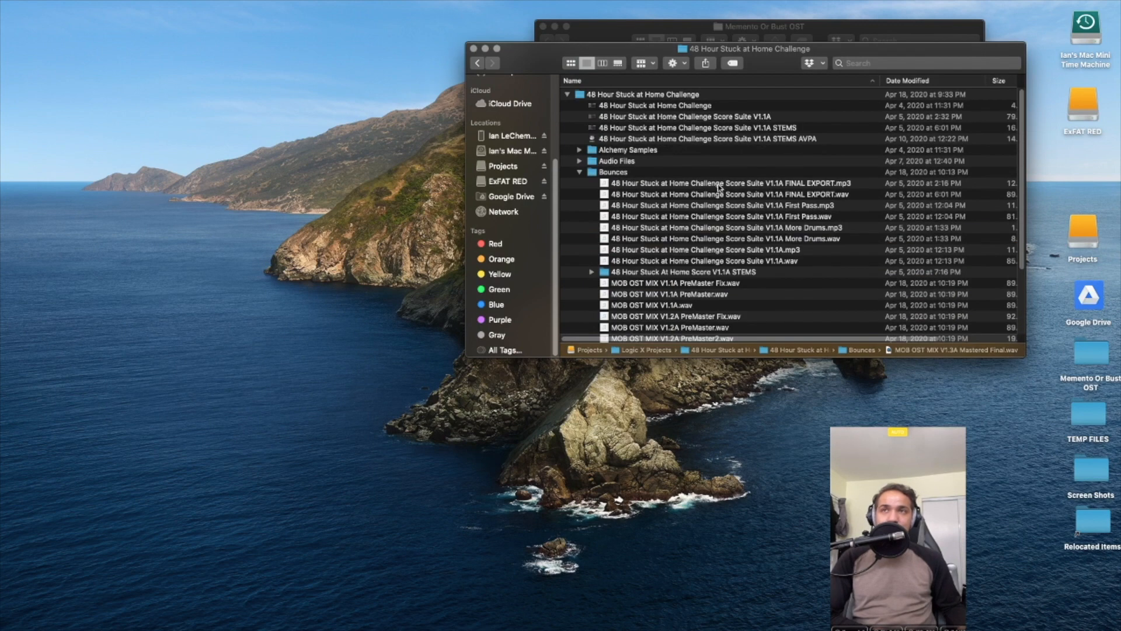
pyautogui.scroll(-5, 744, 180)
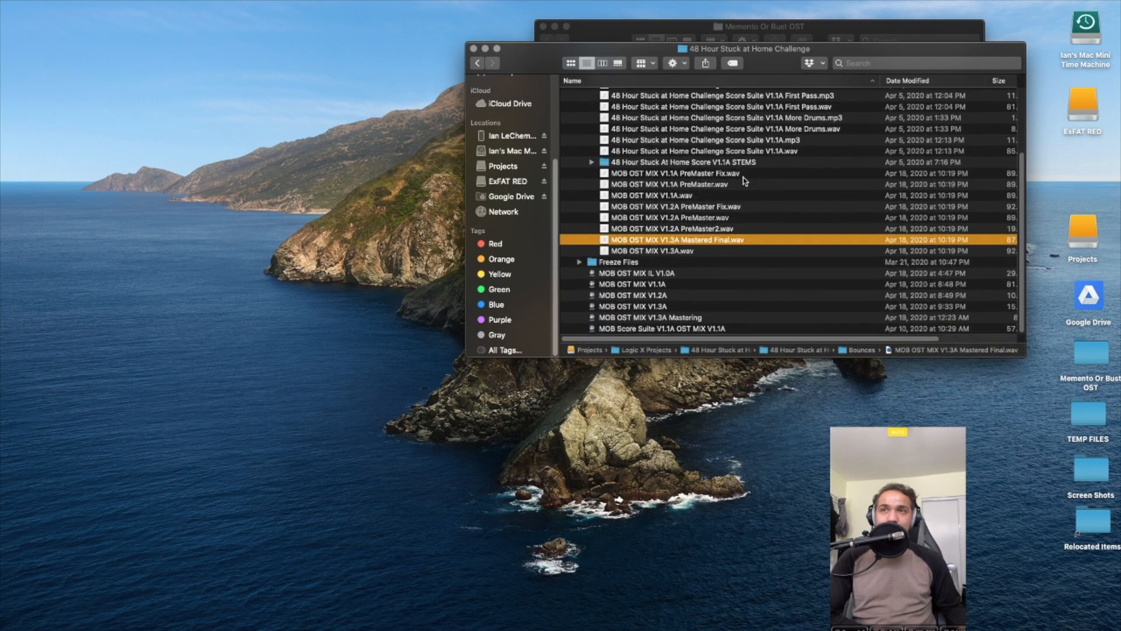
pyautogui.scroll(5, 745, 180)
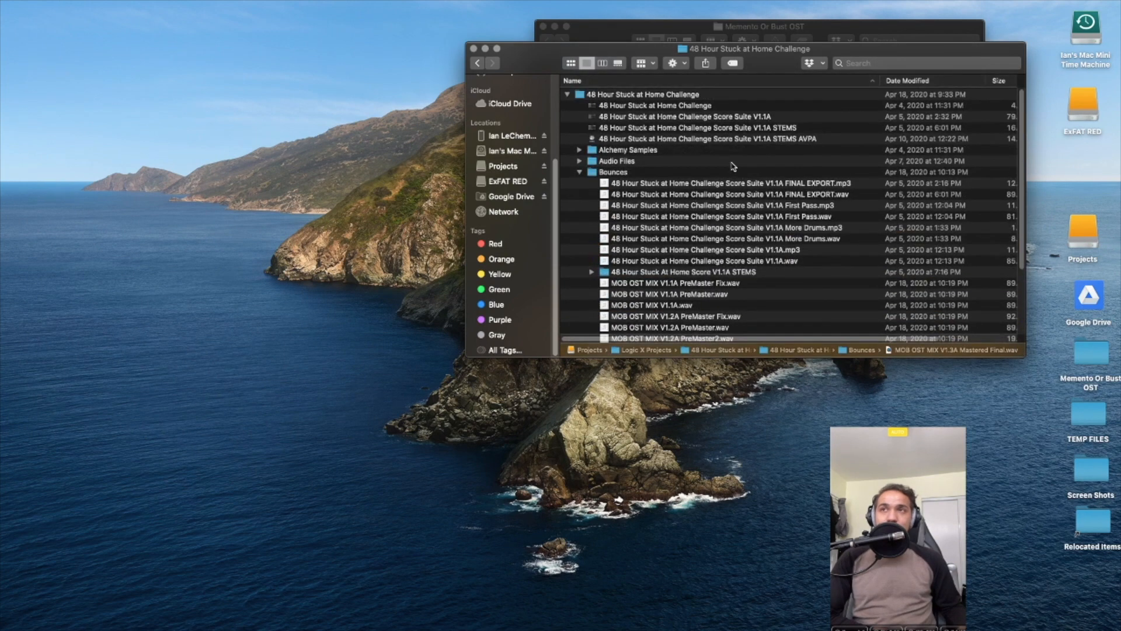
pyautogui.scroll(-5, 758, 159)
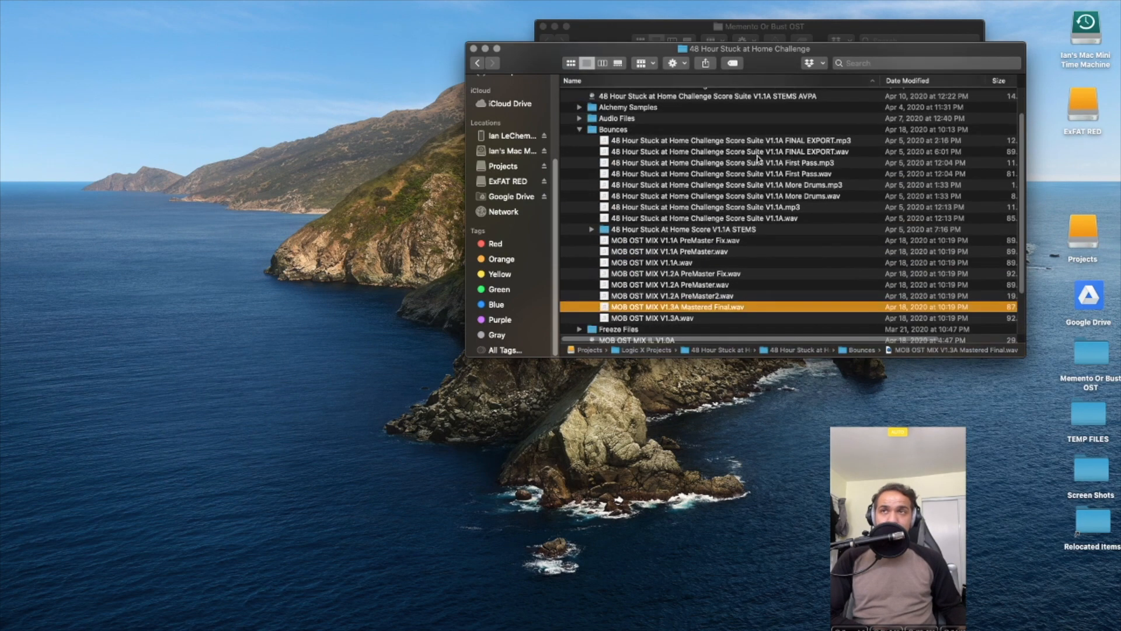
pyautogui.scroll(5, 758, 159)
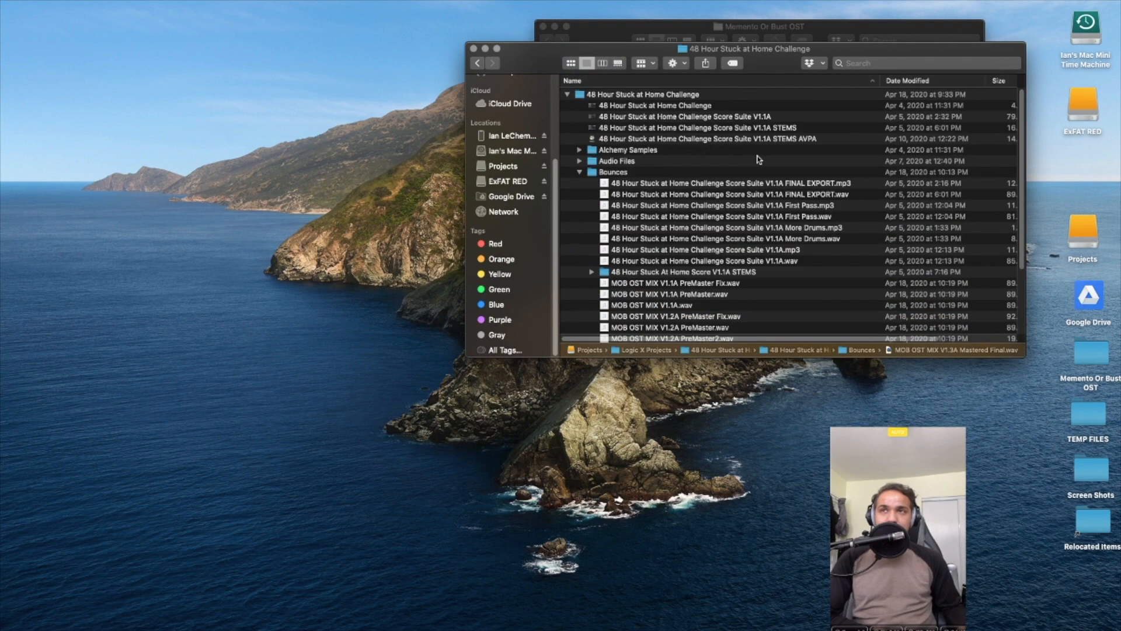
pyautogui.click(723, 161)
pyautogui.click(712, 150)
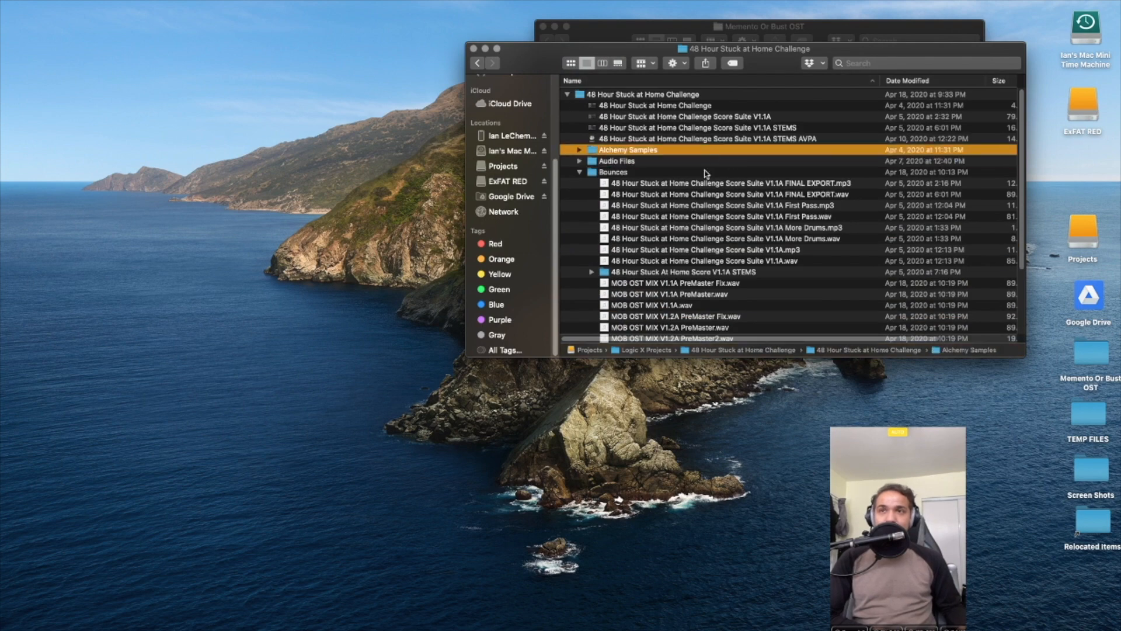
pyautogui.scroll(-5, 708, 172)
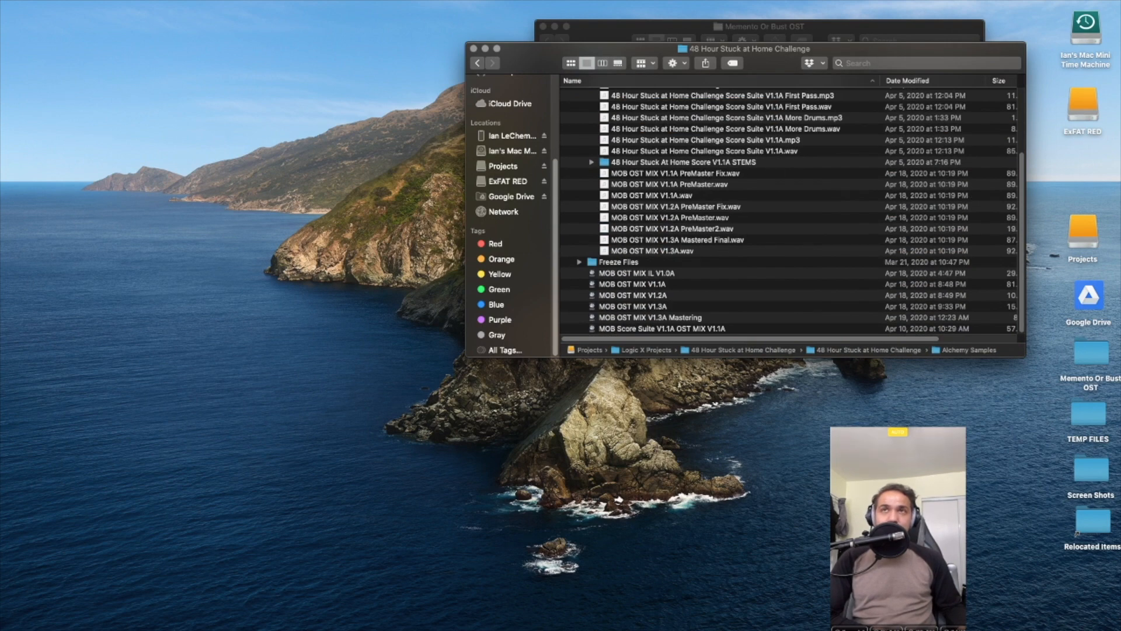
# Move the 48 Hour Stuck at Home Challenge folder window below the Memento Or Bust OST file list
pyautogui.moveTo(771, 58); pyautogui.dragTo(767, 74)
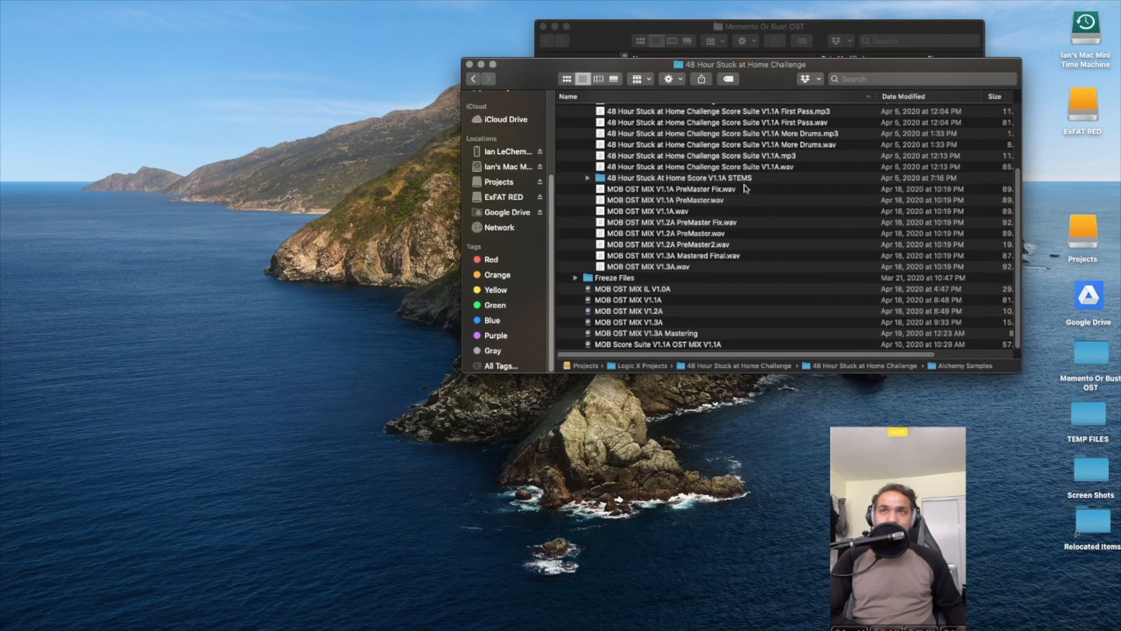
pyautogui.scroll(5, 745, 188)
pyautogui.scroll(-5, 735, 215)
pyautogui.scroll(5, 736, 213)
pyautogui.moveTo(741, 64); pyautogui.dragTo(721, 212)
# Examine the two WAV files in Memento Or Bust OST: MOB OST MIX V1.3A Mastered Final and MOB RB MIX V1.1A
pyautogui.click(710, 76)
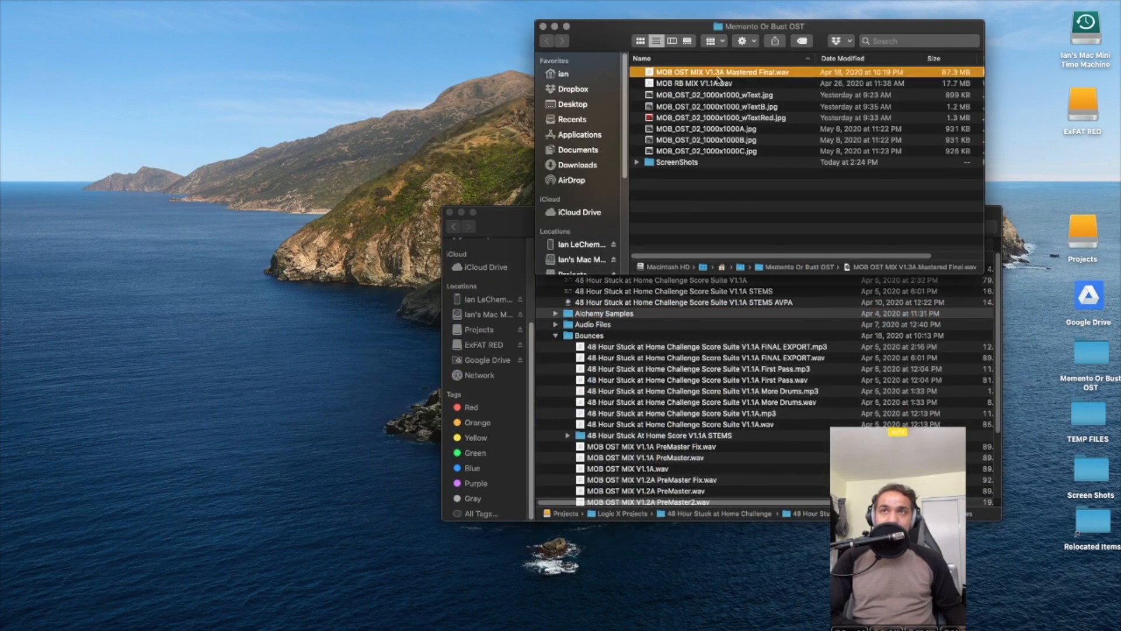
pyautogui.click(753, 85)
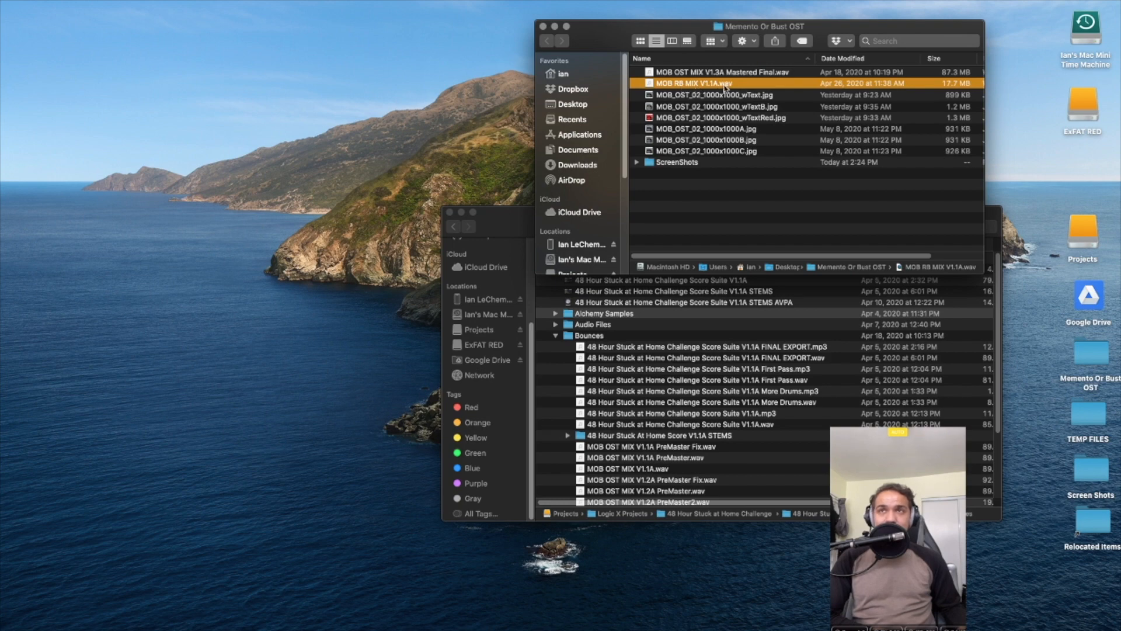
pyautogui.click(799, 217)
# Look over the JPG artwork versions and the ScreenShots folder in Memento Or Bust OST, finishing on MOB RB MIX V1.1A.wav
pyautogui.click(728, 97)
pyautogui.click(733, 152)
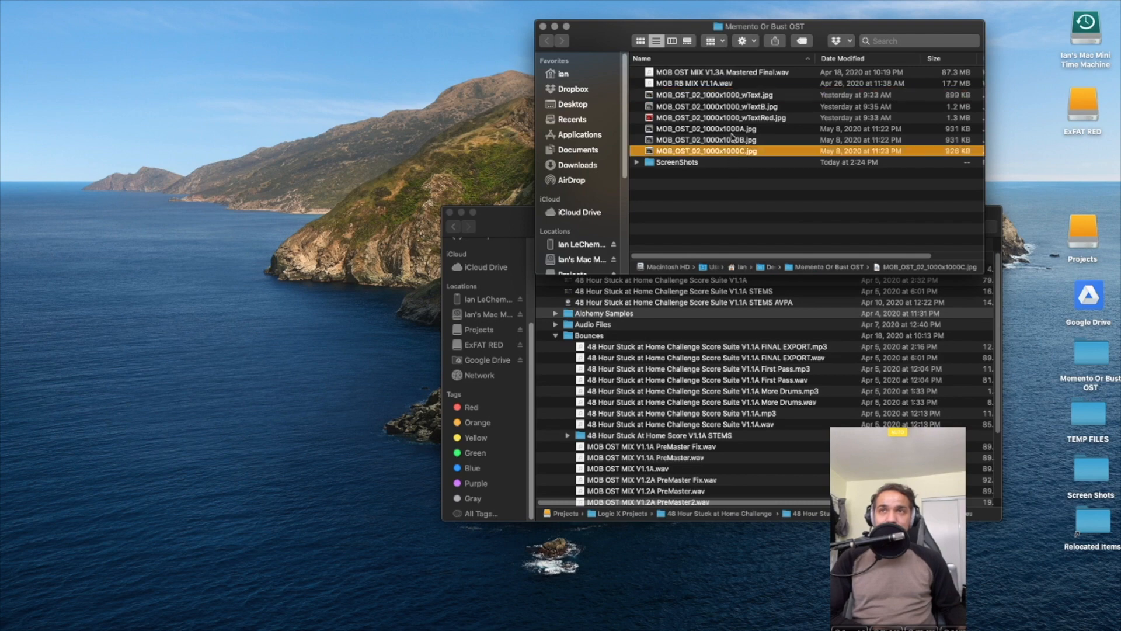
pyautogui.click(719, 97)
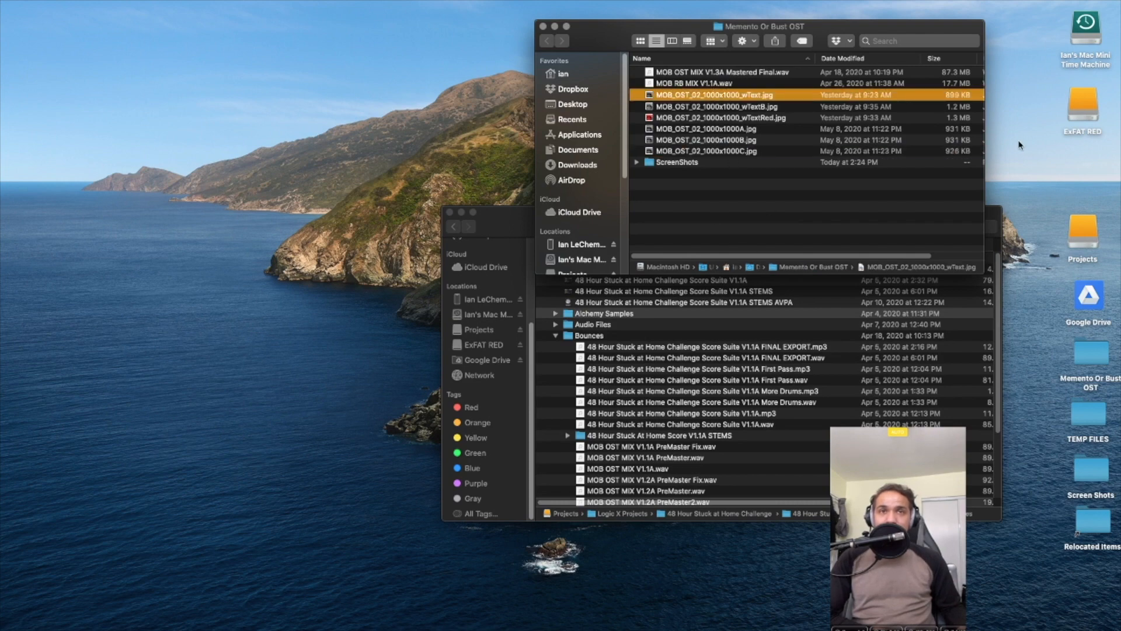
pyautogui.click(744, 162)
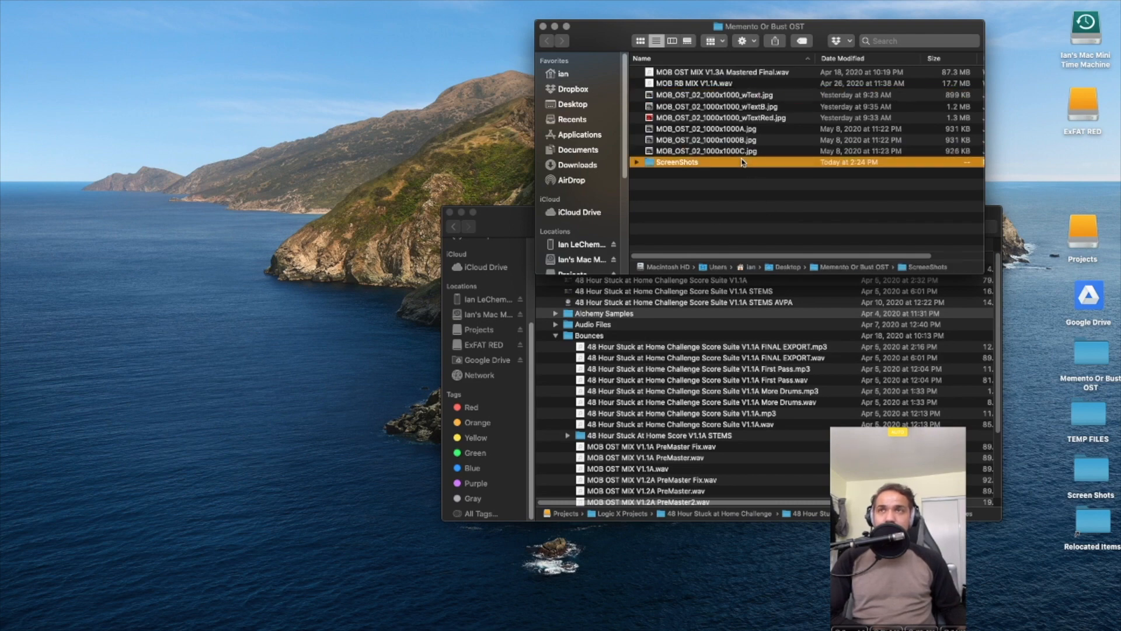
pyautogui.click(739, 119)
pyautogui.click(739, 108)
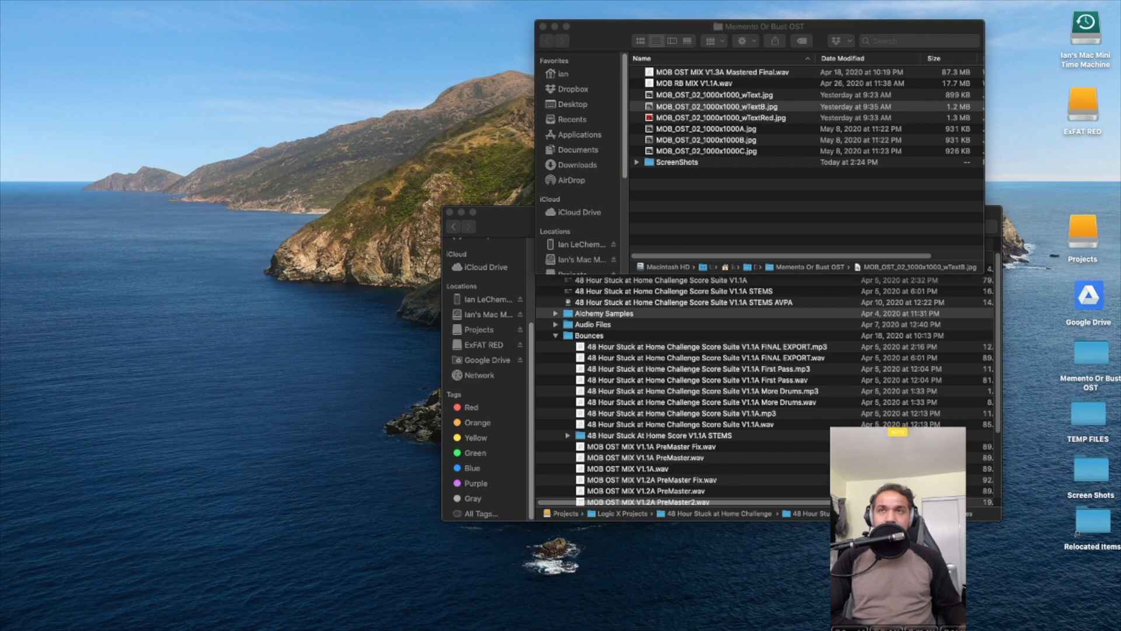
pyautogui.click(963, 197)
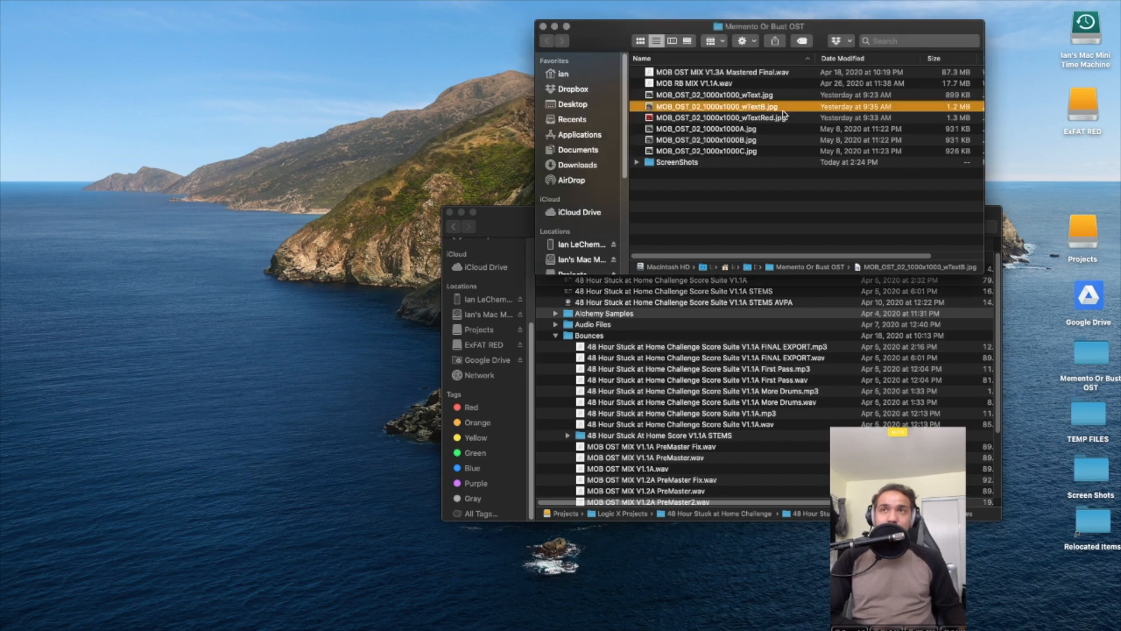
pyautogui.click(755, 75)
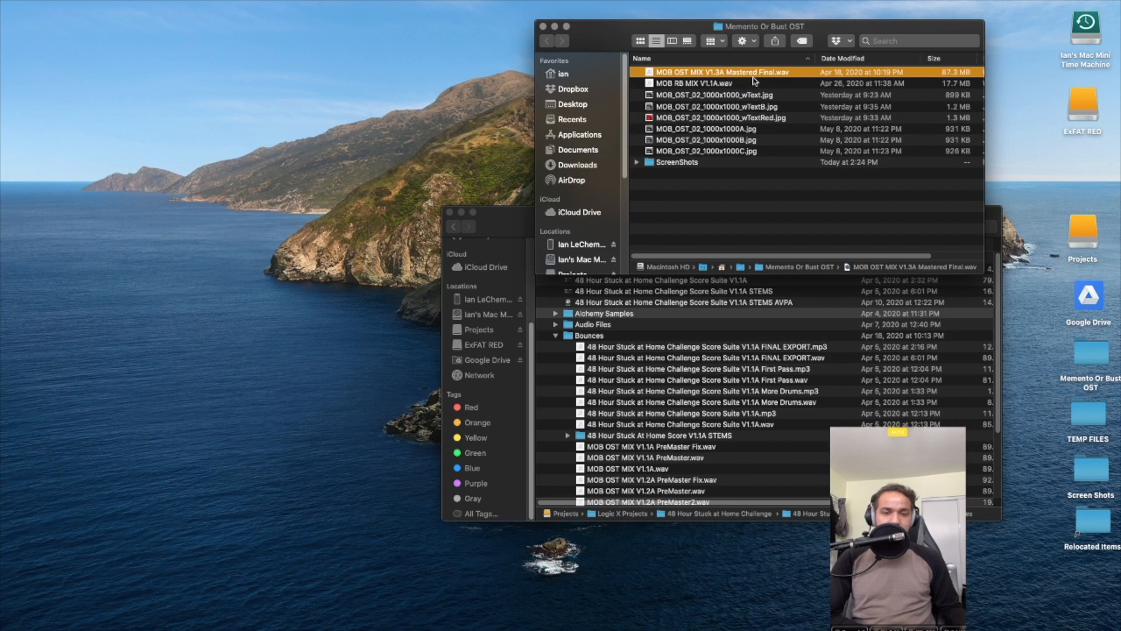
pyautogui.click(750, 83)
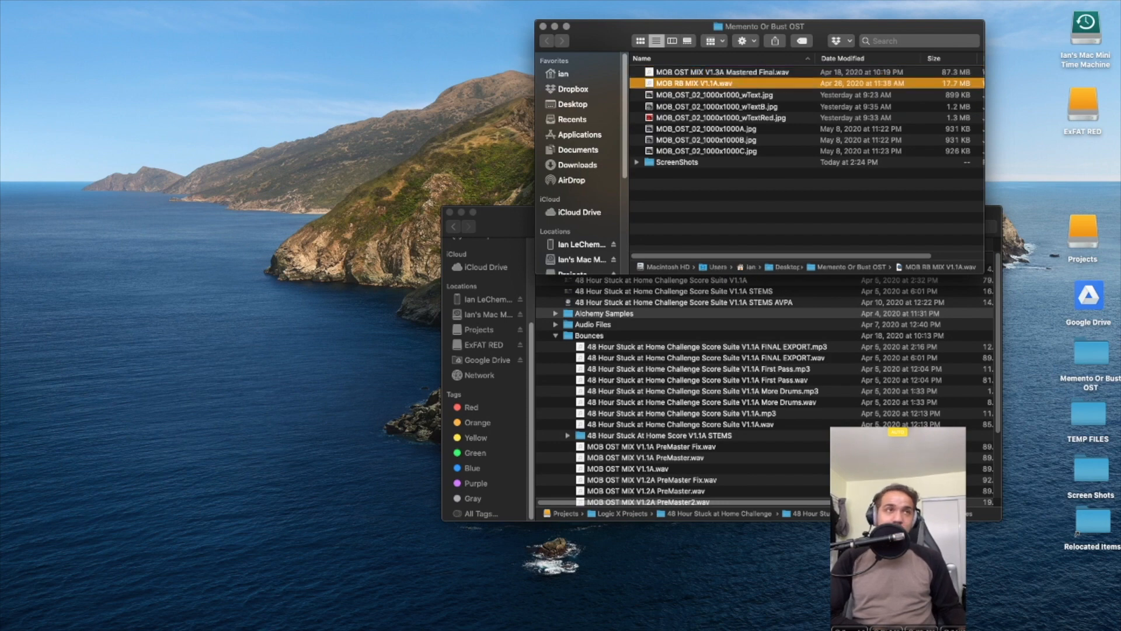
# Switch to Spotify and look through the artist profile's popular tracks, albums, and singles and EPs, including Wintertide, Recreational and Wonder
pyautogui.press('super+Tab')
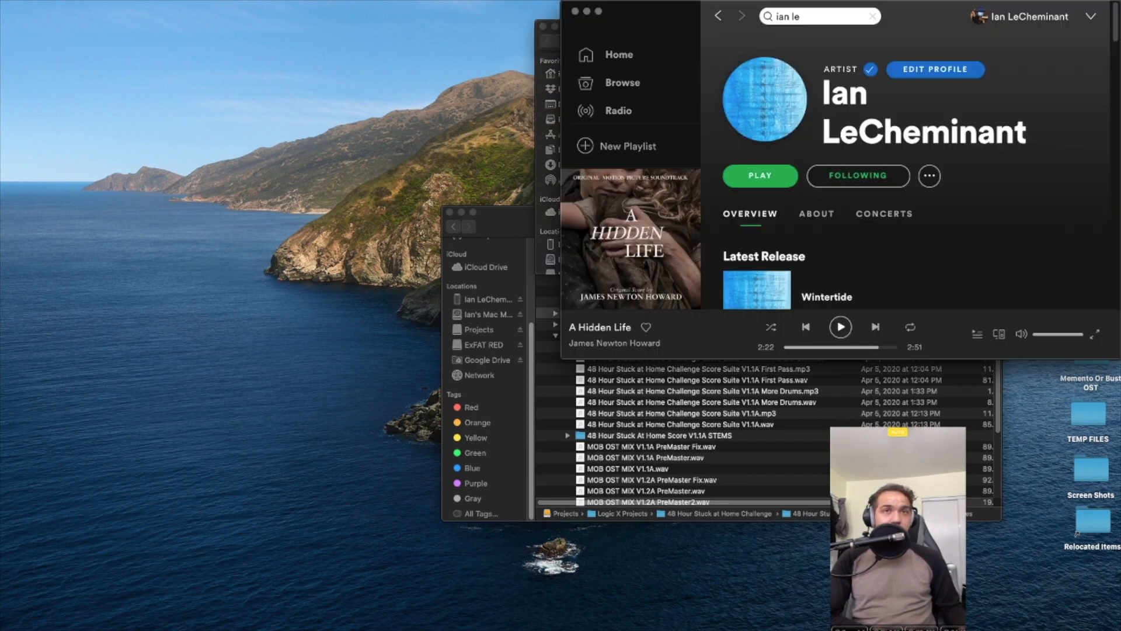
pyautogui.scroll(-10, 973, 197)
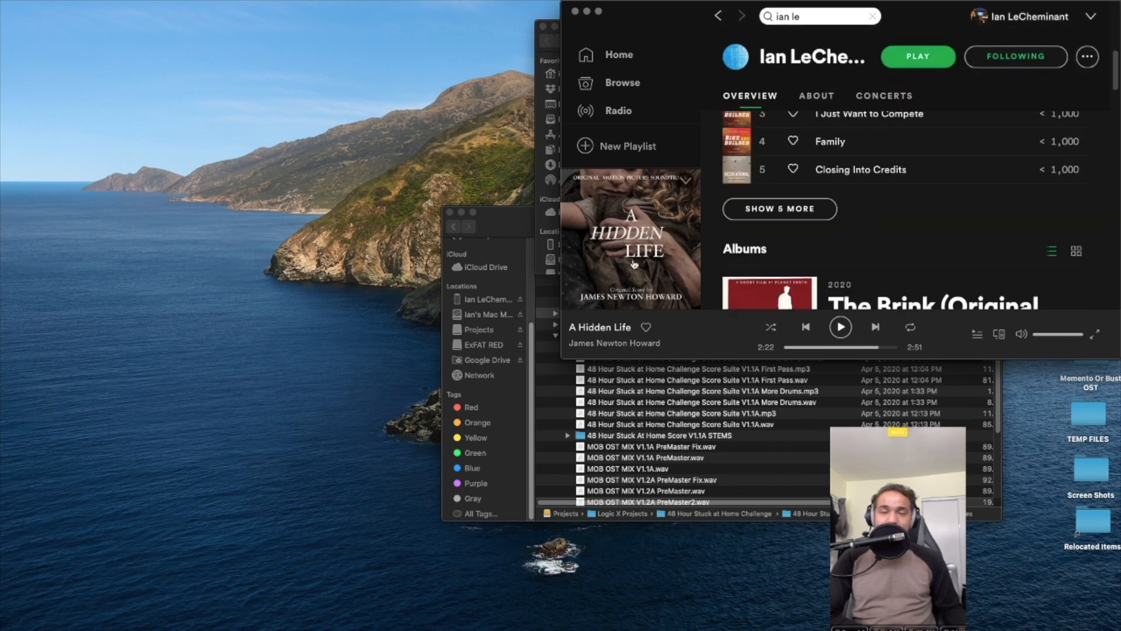
pyautogui.scroll(4, 901, 226)
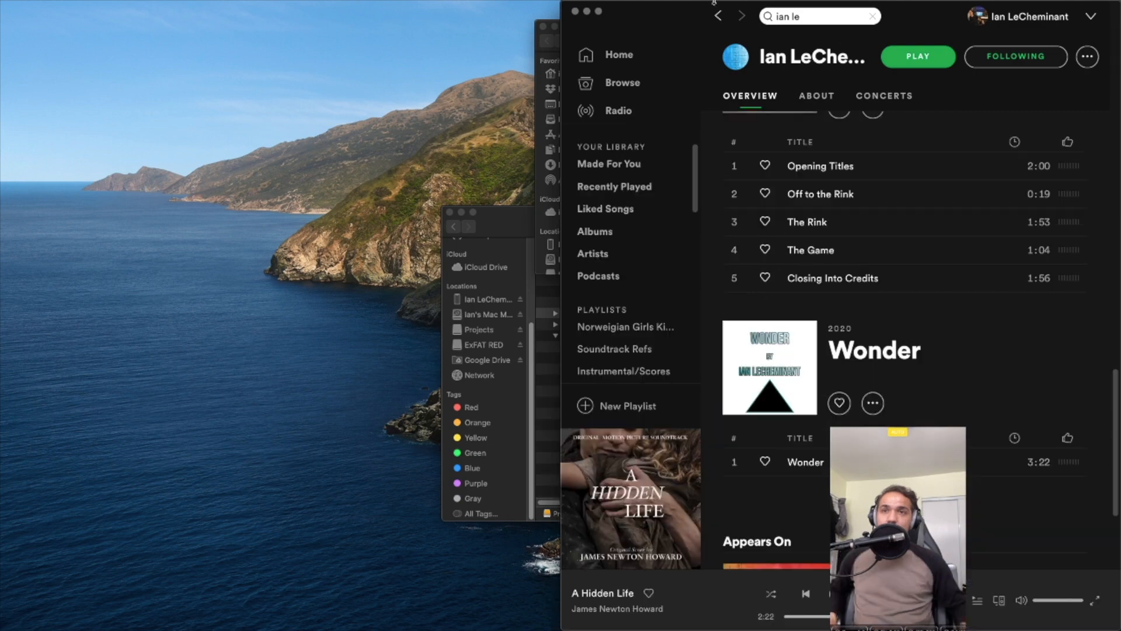
pyautogui.scroll(-3, 940, 352)
pyautogui.scroll(8, 808, 444)
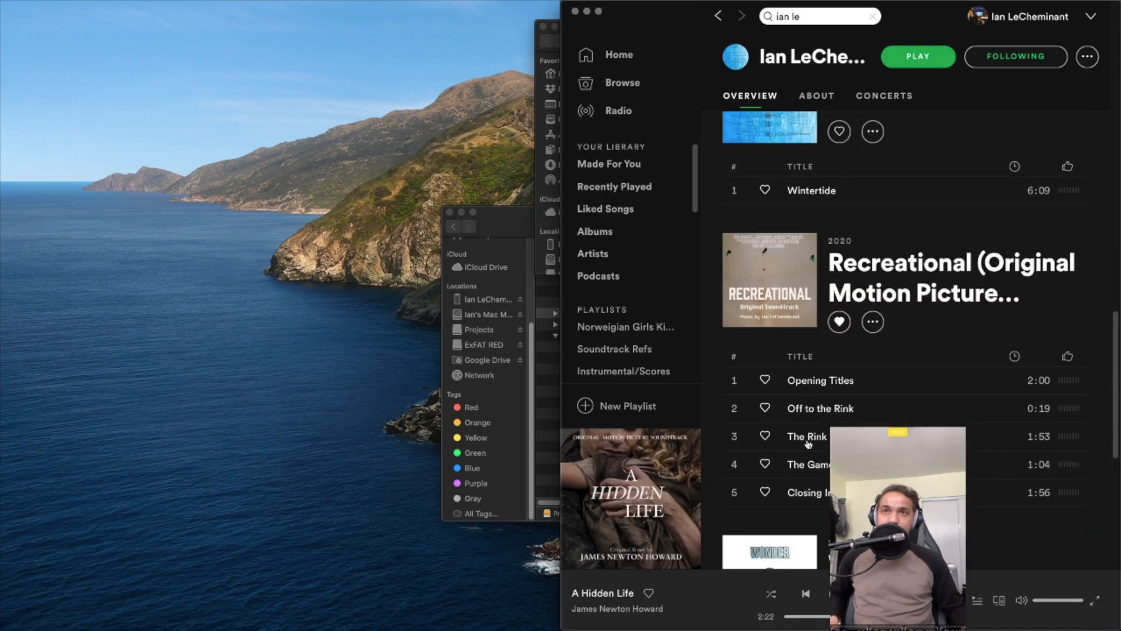
pyautogui.scroll(10, 809, 444)
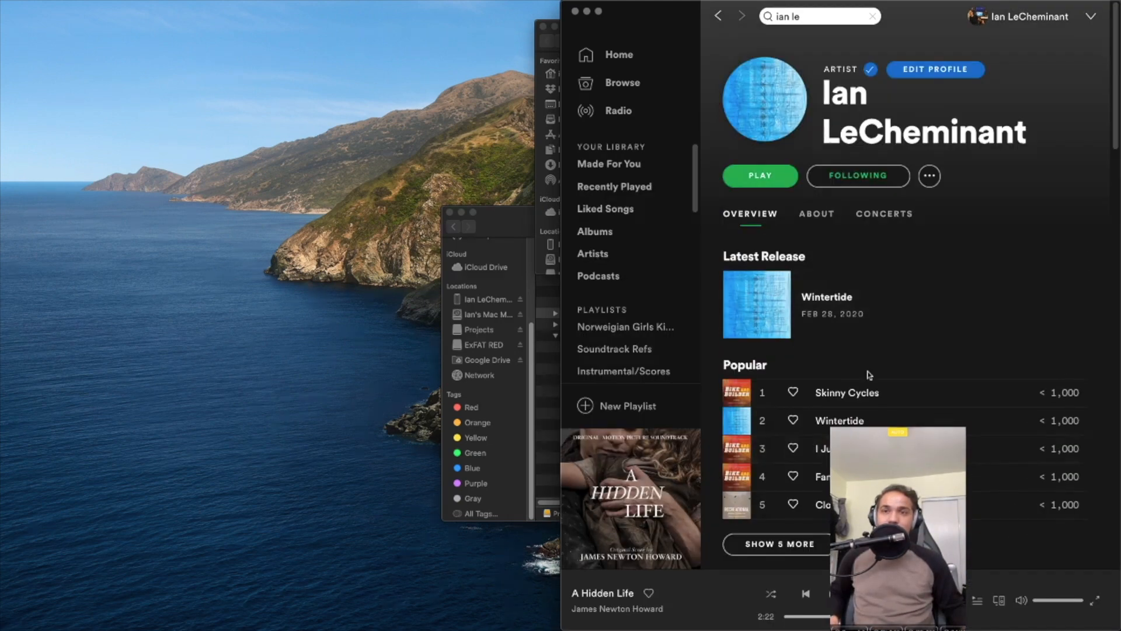
pyautogui.scroll(-3, 898, 377)
pyautogui.scroll(-15, 898, 378)
pyautogui.scroll(3, 898, 378)
pyautogui.scroll(2, 898, 378)
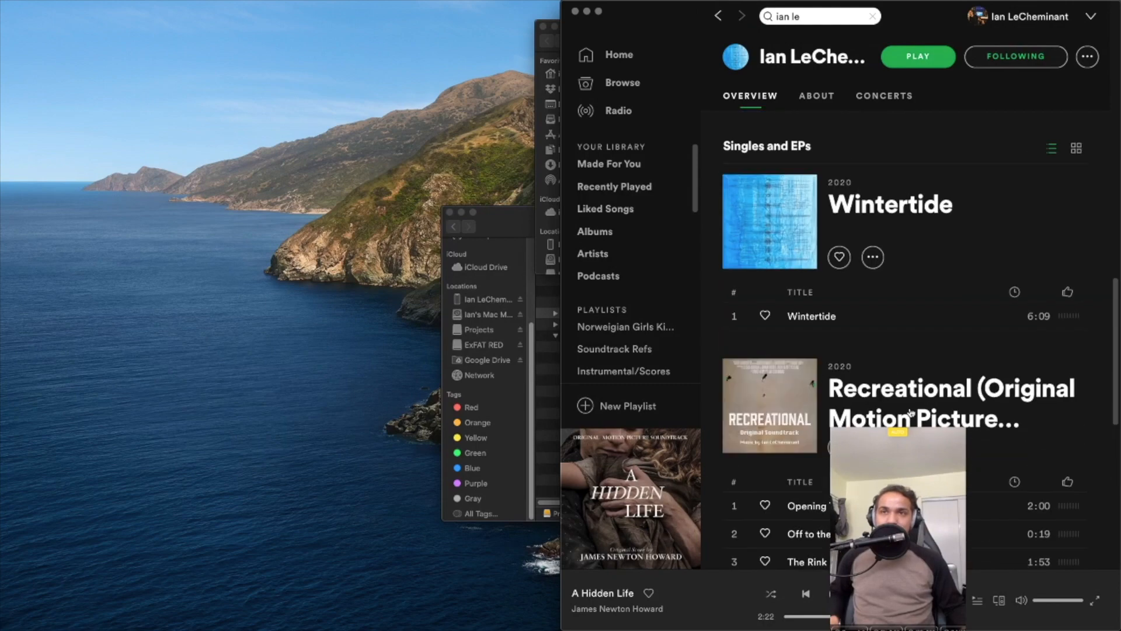
pyautogui.scroll(8, 817, 400)
pyautogui.scroll(-5, 817, 409)
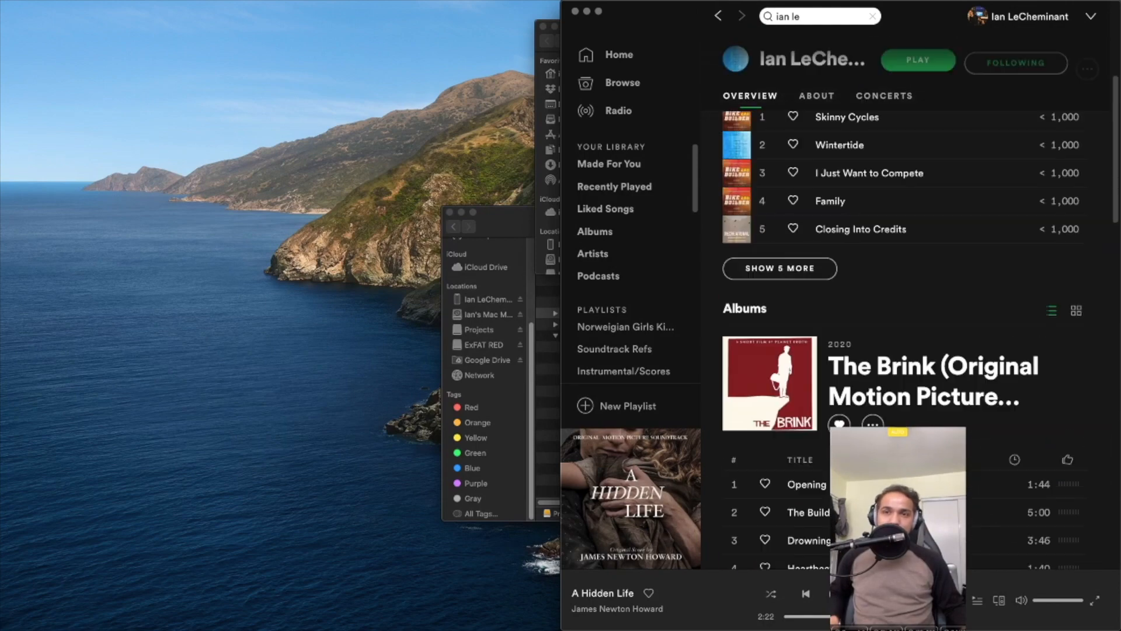
pyautogui.scroll(-10, 1019, 451)
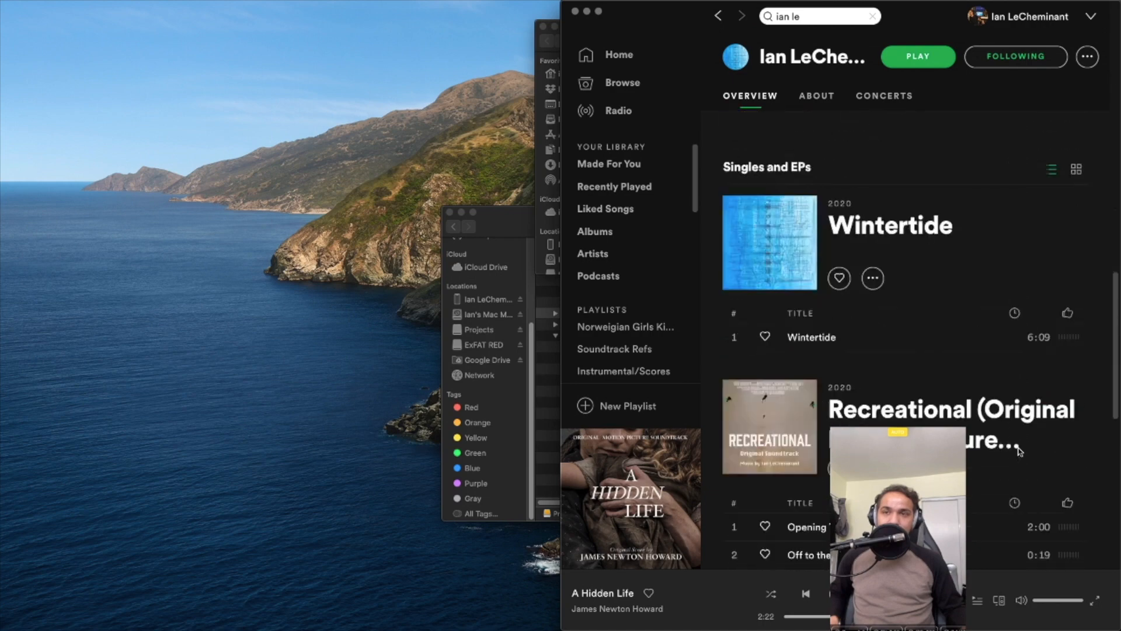
pyautogui.scroll(3, 1005, 379)
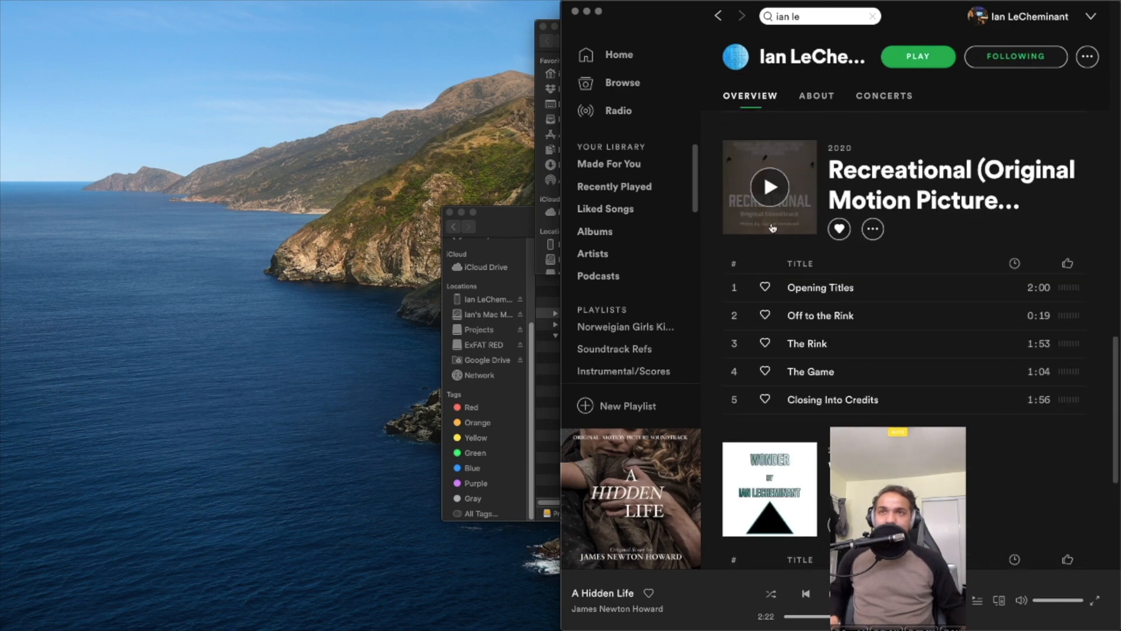
pyautogui.scroll(10, 980, 296)
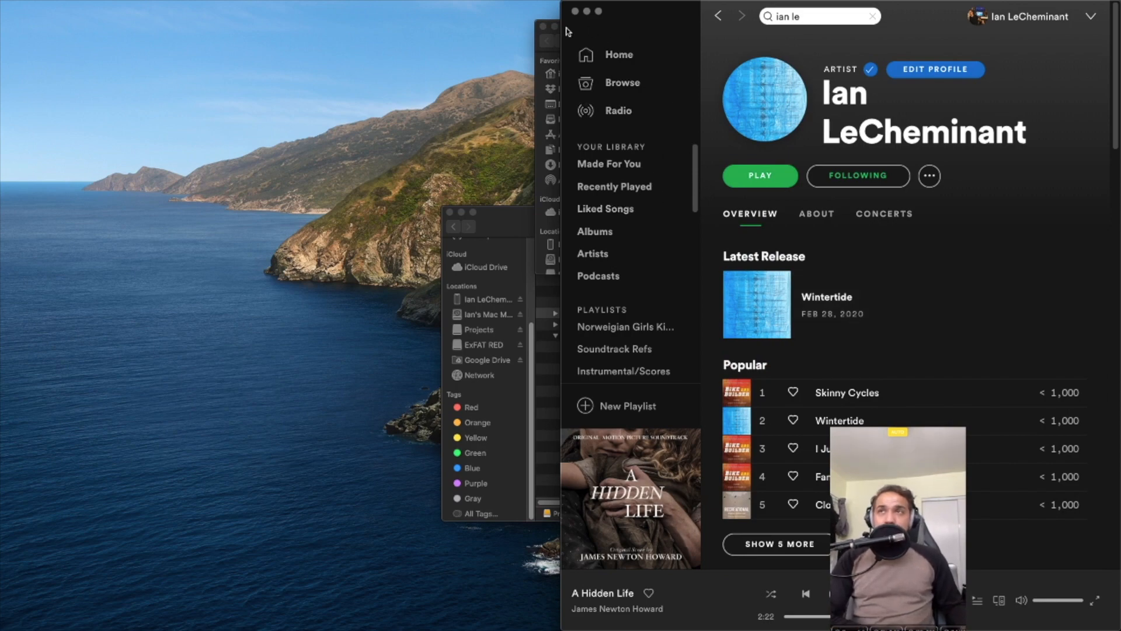
# Snap the 48 Hour Stuck at Home Challenge folder to the screen's upper-left quarter and Memento Or Bust OST to the upper-right, with Spotify hidden
pyautogui.click(496, 230)
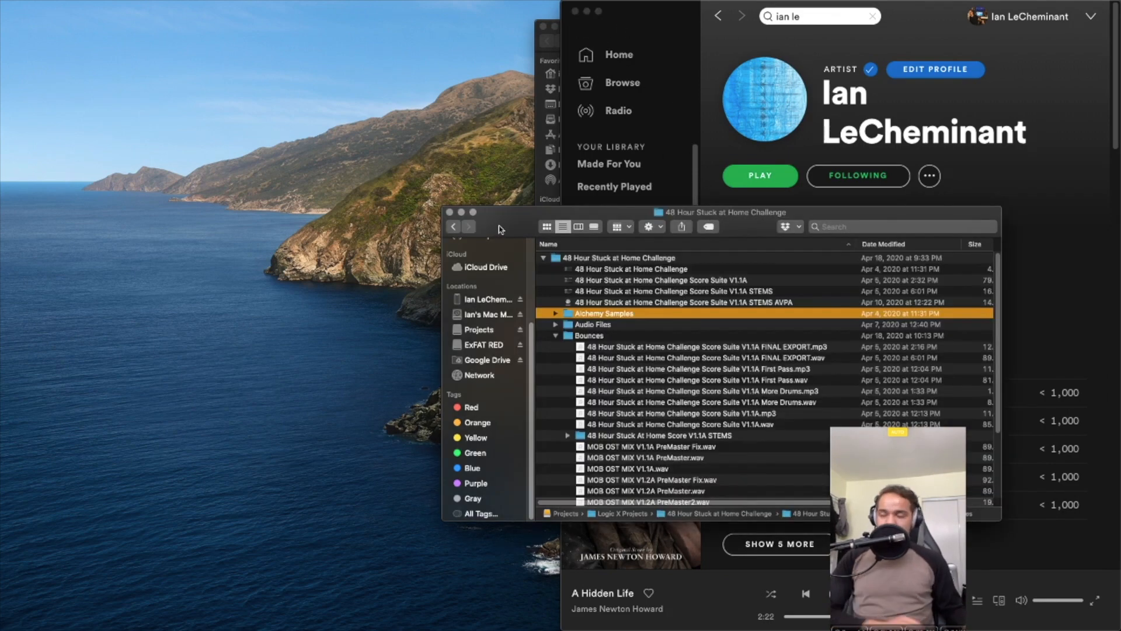
pyautogui.hotkey('ctrl', 'alt', 'u')
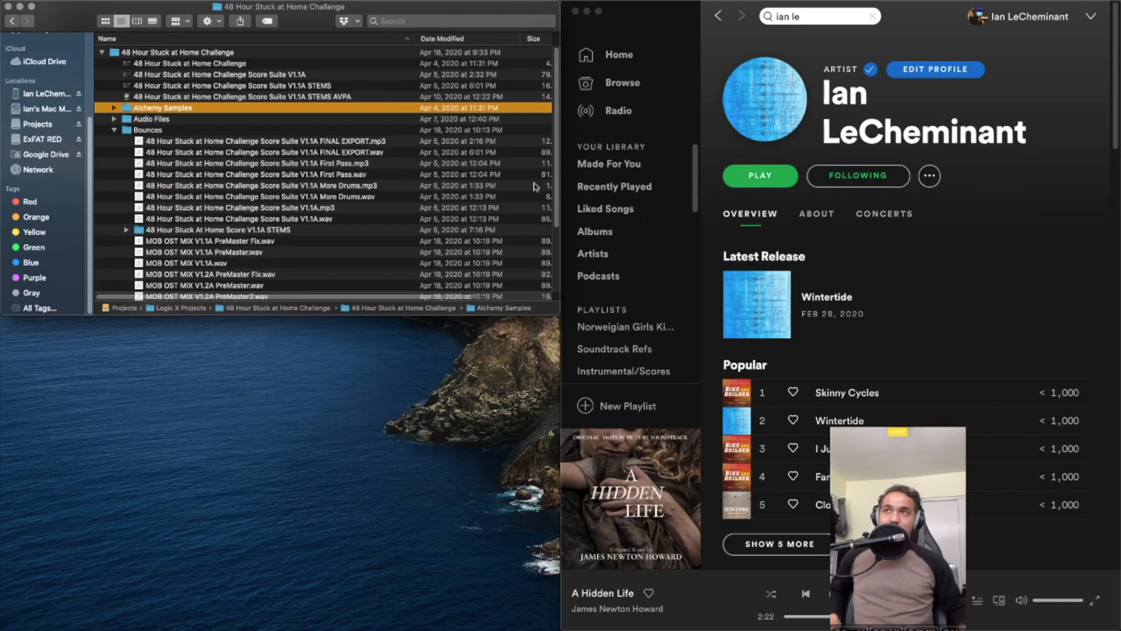
pyautogui.click(918, 241)
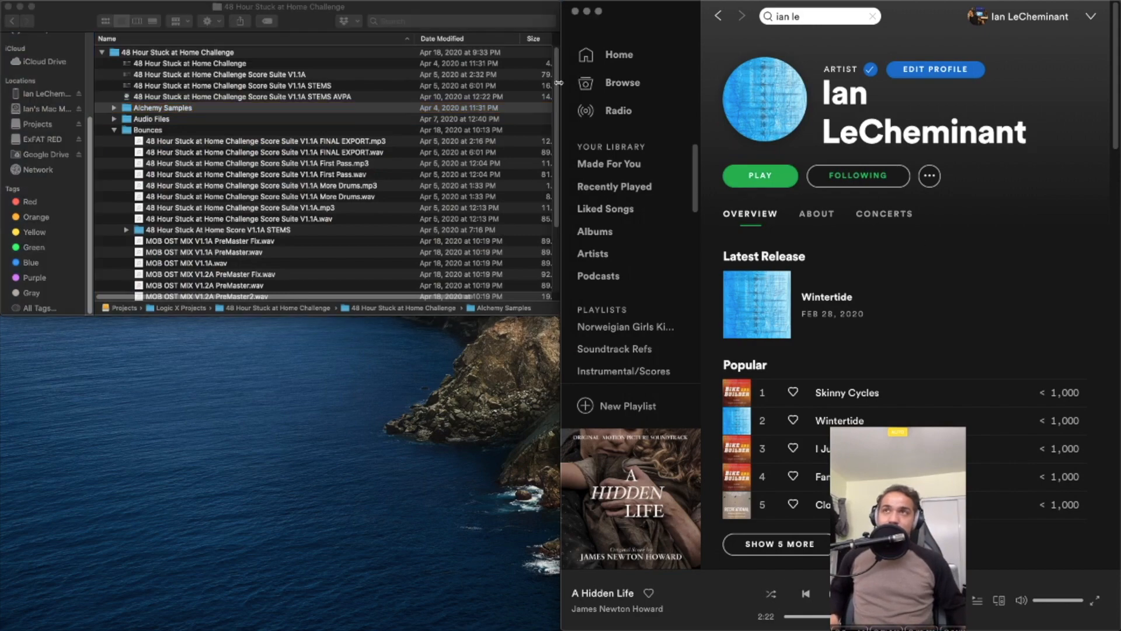
pyautogui.click(587, 12)
pyautogui.click(613, 44)
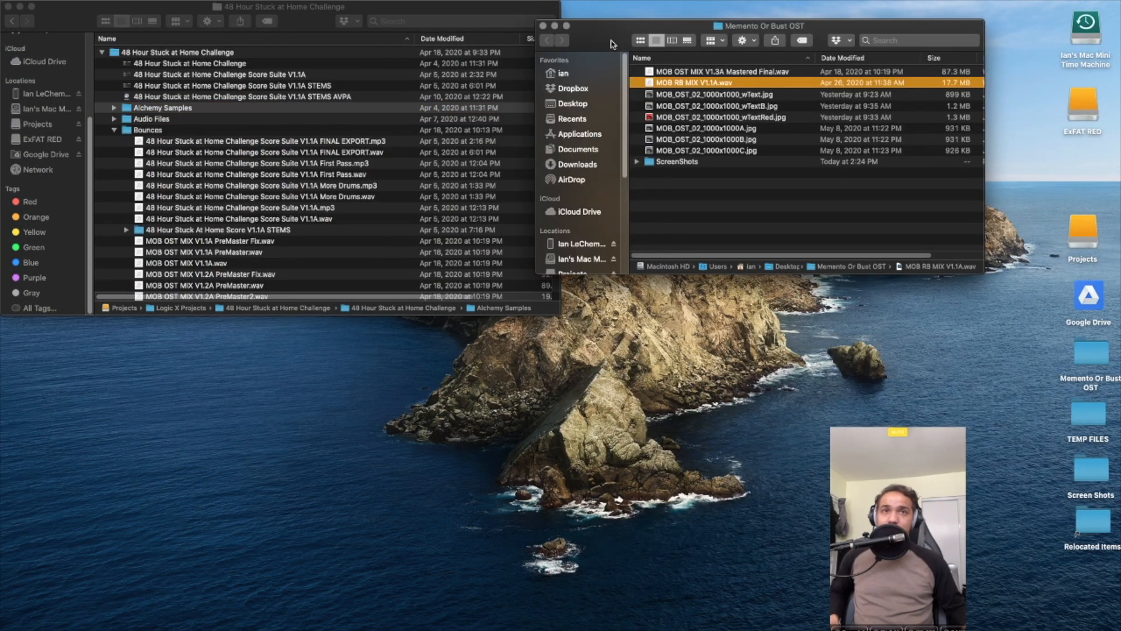
pyautogui.hotkey('ctrl', 'alt', 'i')
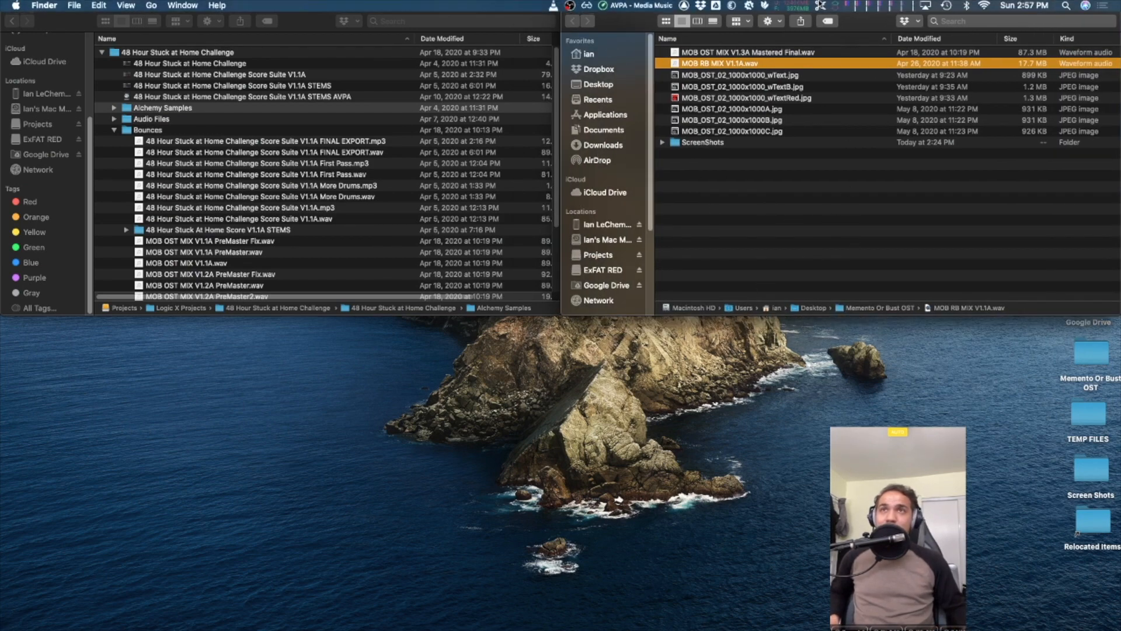
# Look over Spectacle's window arrangement commands, try Fullscreen on the Memento Or Bust OST window, and undo it
pyautogui.click(586, 6)
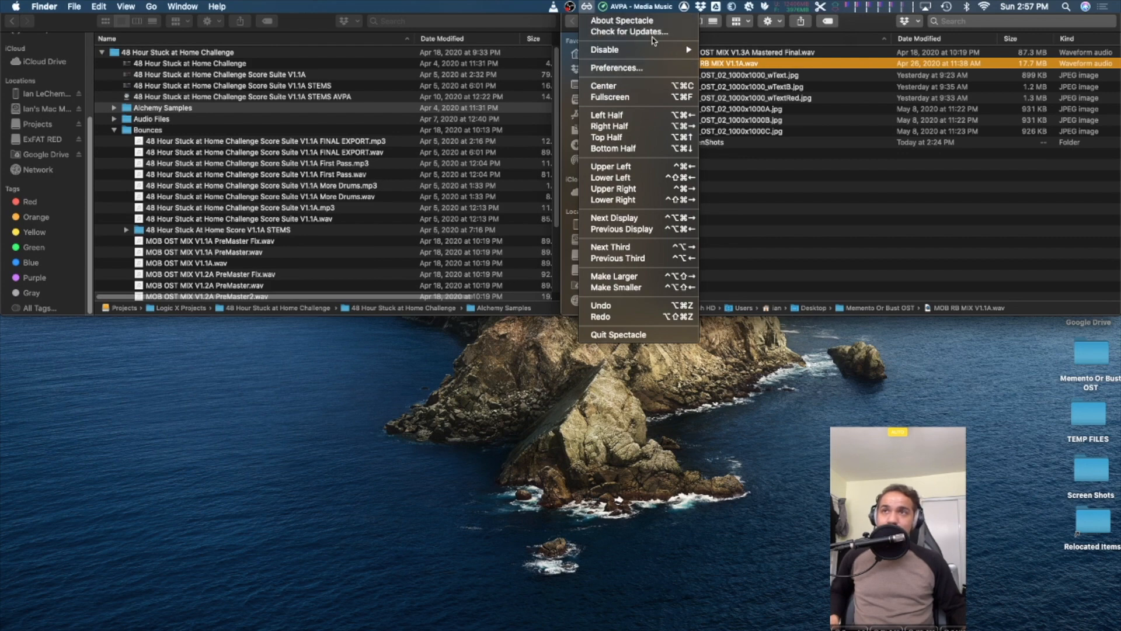
pyautogui.click(848, 292)
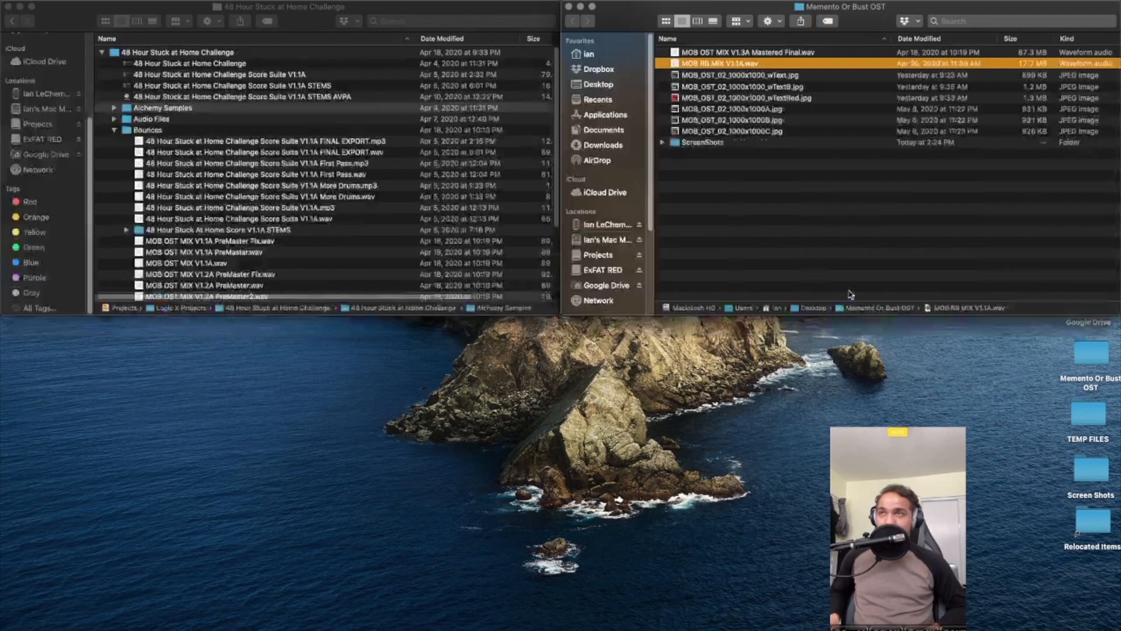
pyautogui.press('super+alt+f')
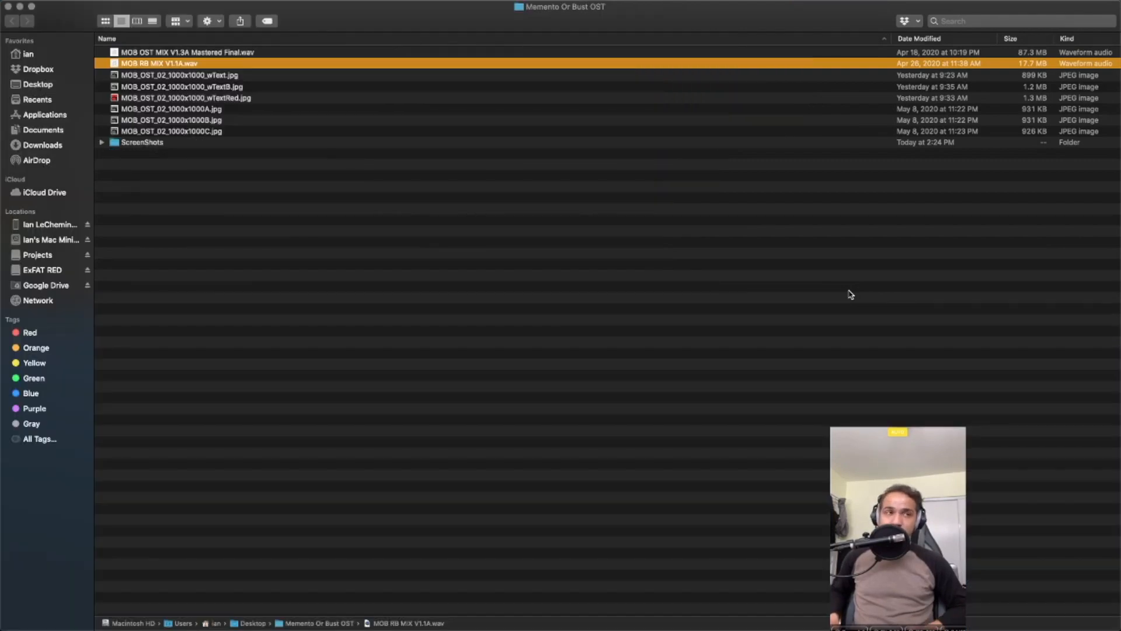
pyautogui.press('super+alt+z')
pyautogui.click(839, 216)
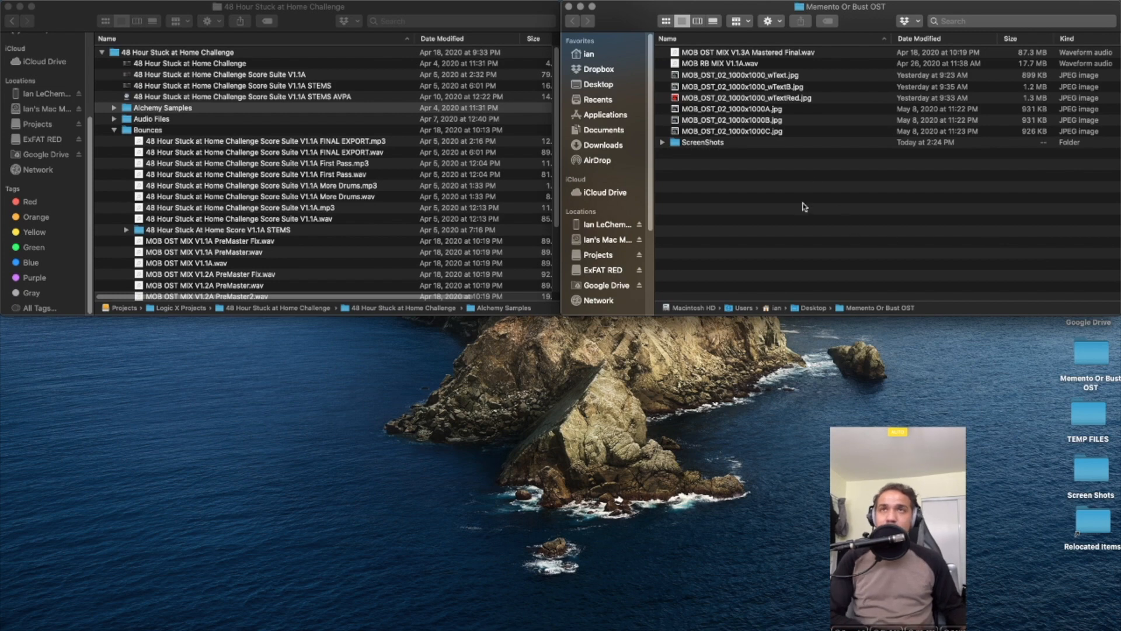
# Go through the ScreenShots folder, cover JPGs and WAV files in Memento Or Bust OST, finishing on MOB RB MIX V1.1A.wav
pyautogui.click(740, 143)
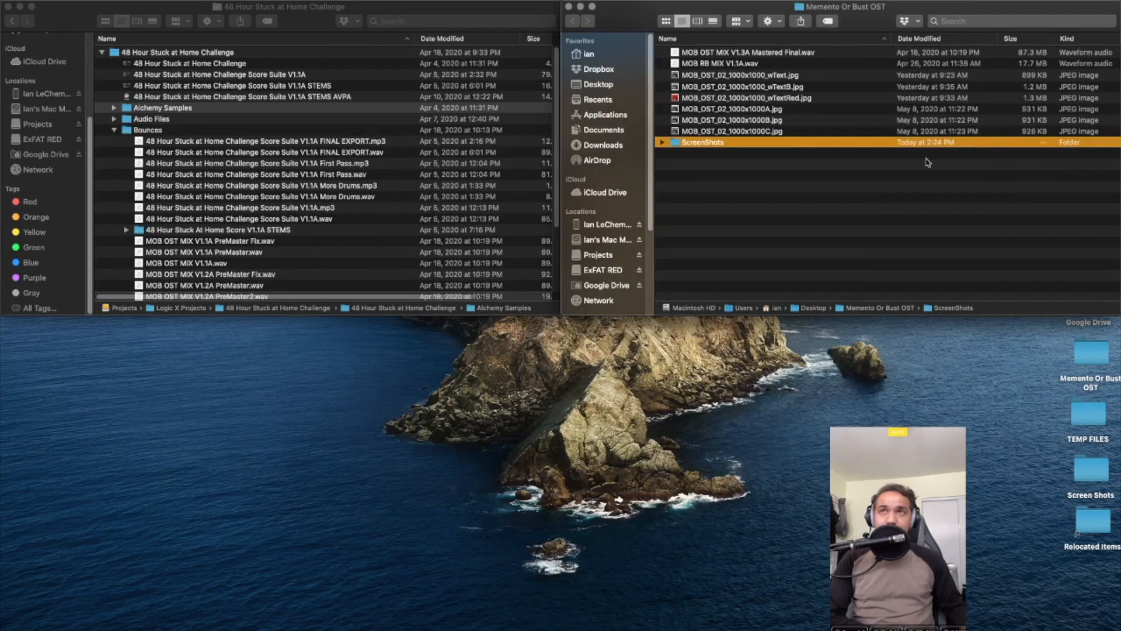
pyautogui.click(766, 130)
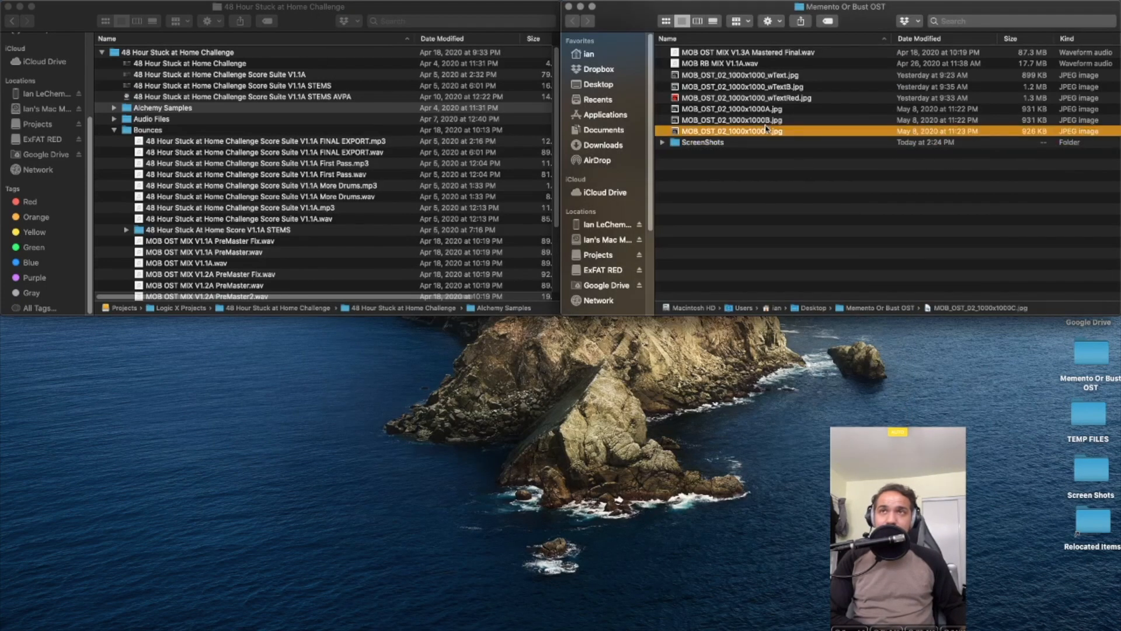
pyautogui.click(741, 76)
pyautogui.click(715, 63)
pyautogui.click(742, 54)
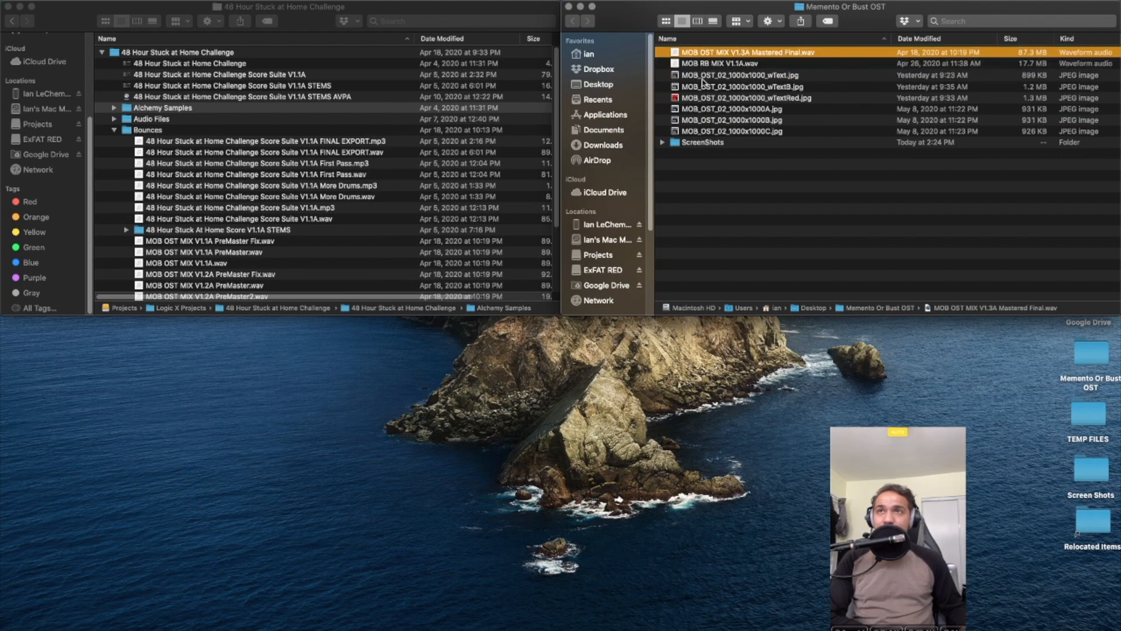
pyautogui.click(728, 65)
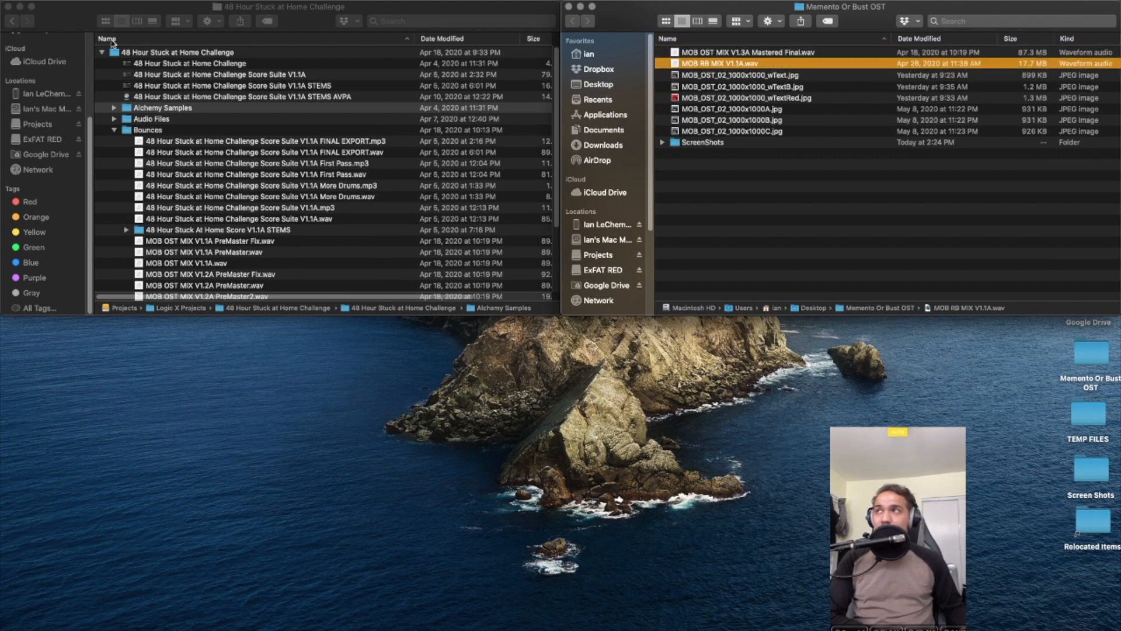
# Close the 48 Hour Stuck at Home Challenge folder window and select MOB_OST_02_1000x1000_wText.jpg
pyautogui.click(8, 7)
pyautogui.click(776, 75)
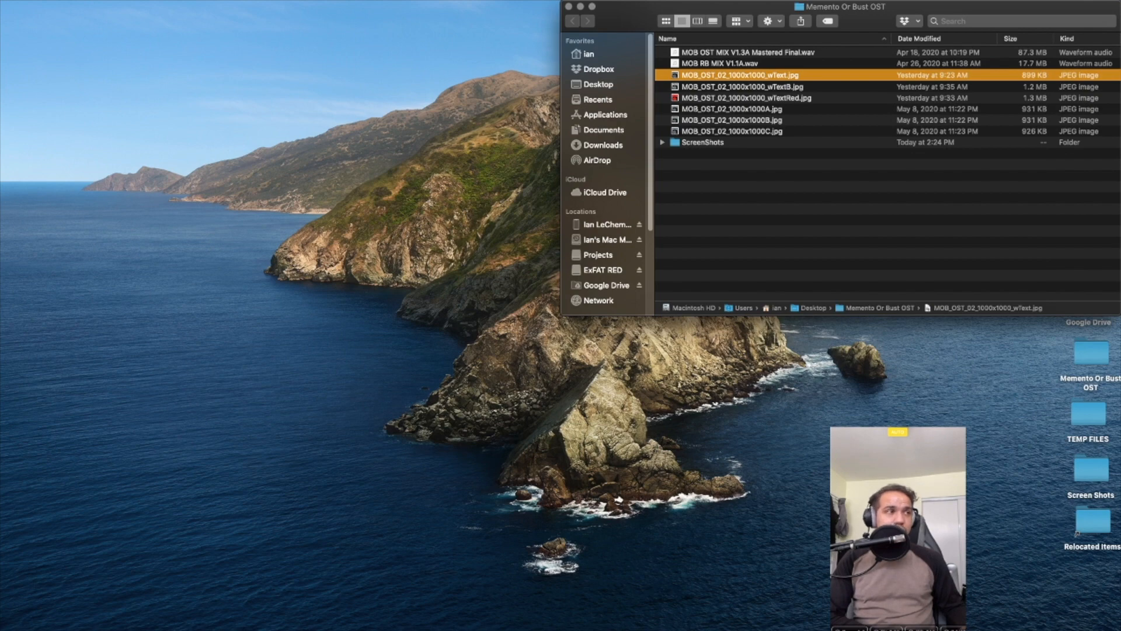
# Switch to Affinity Photo and view the MOB_OST_02_1000x1000 cover document and the exported MOB_OST_02_1000x1000_wTextB.jpg
pyautogui.press('super+Tab')
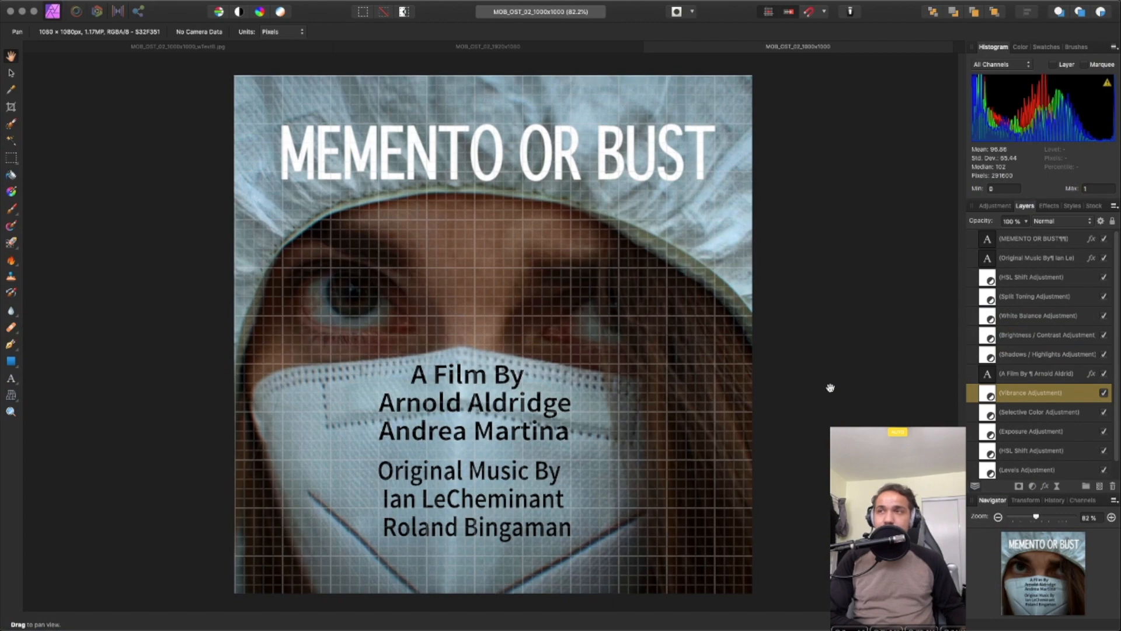
pyautogui.scroll(-3, 830, 388)
pyautogui.scroll(5, 830, 388)
pyautogui.scroll(-5, 797, 179)
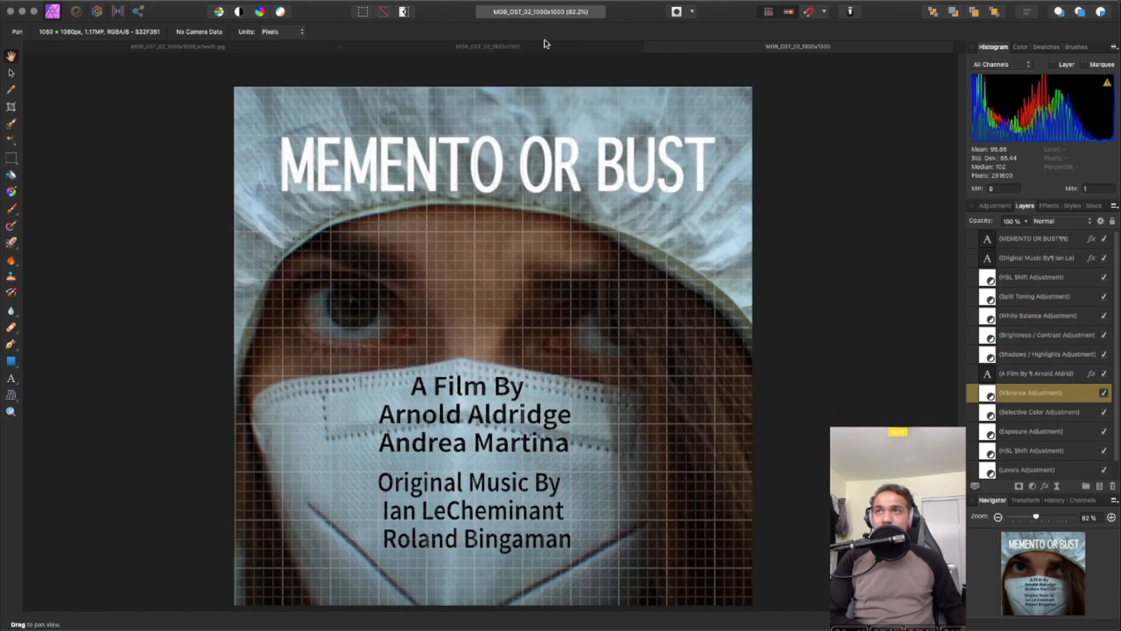
pyautogui.click(512, 45)
pyautogui.click(239, 52)
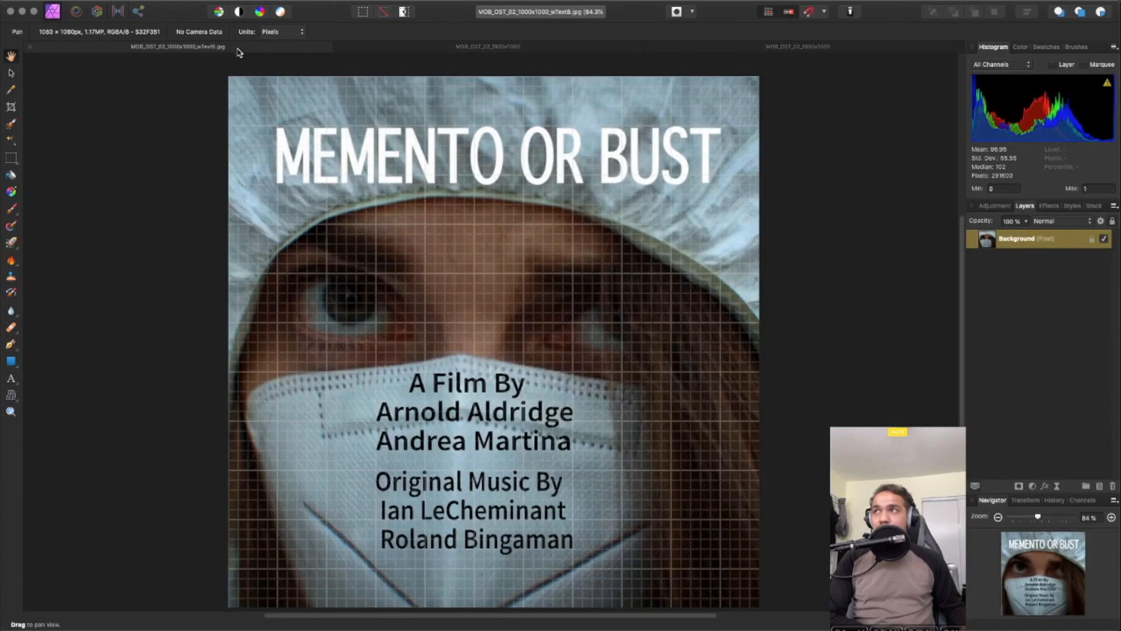
# Examine the widescreen MOB_OST_02_1920x1080 artwork, including its title and credits text
pyautogui.click(490, 52)
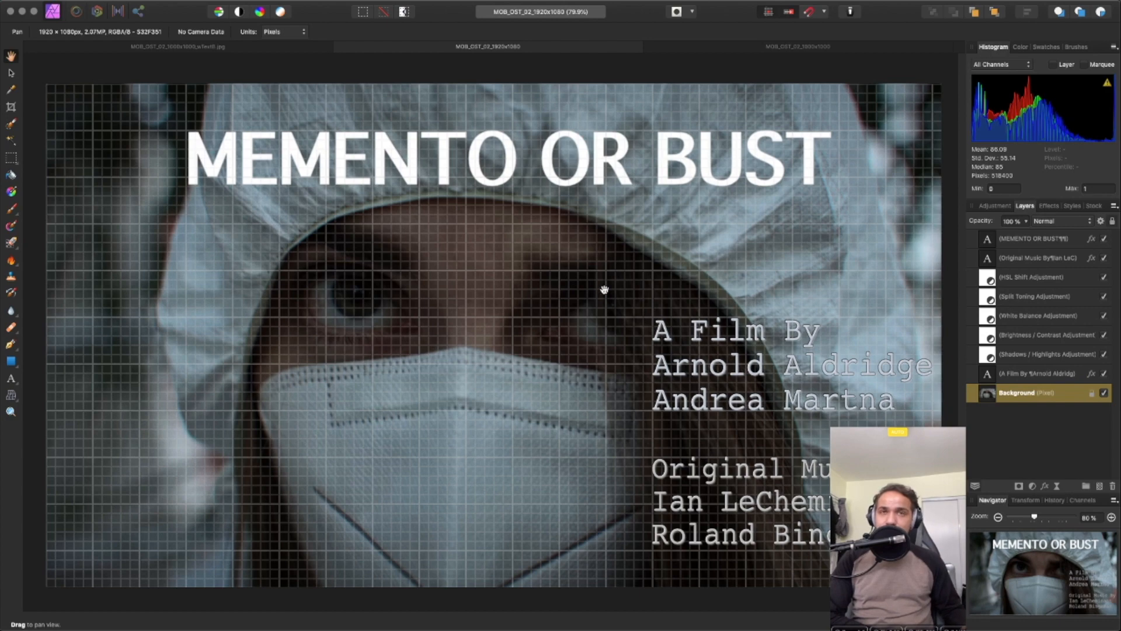
pyautogui.scroll(-2, 512, 226)
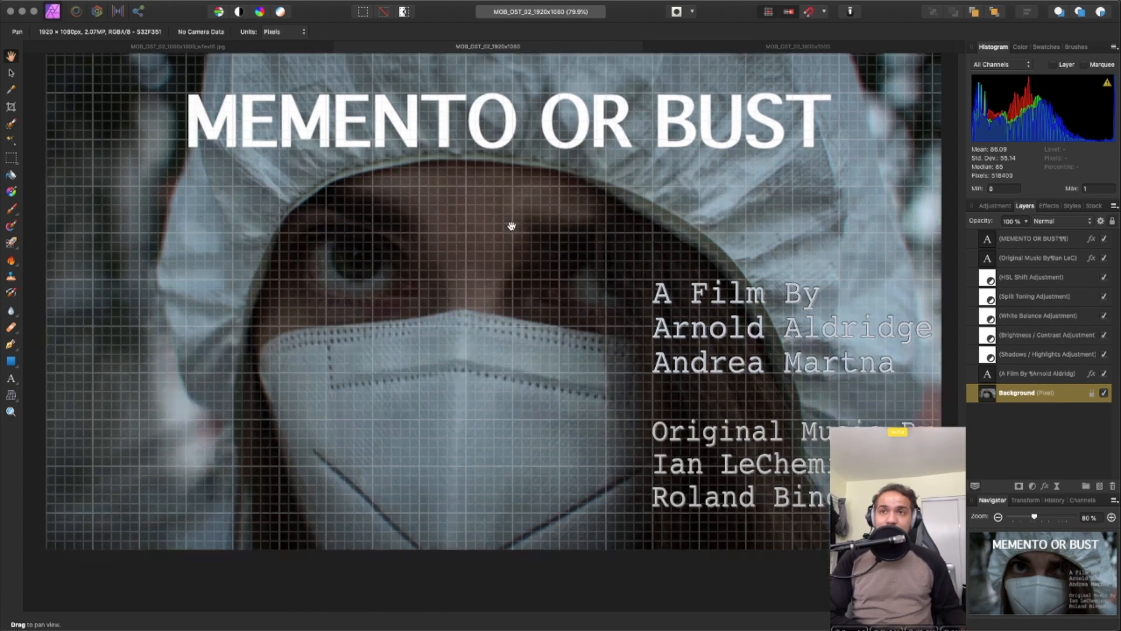
pyautogui.scroll(3, 511, 226)
pyautogui.scroll(1, 511, 243)
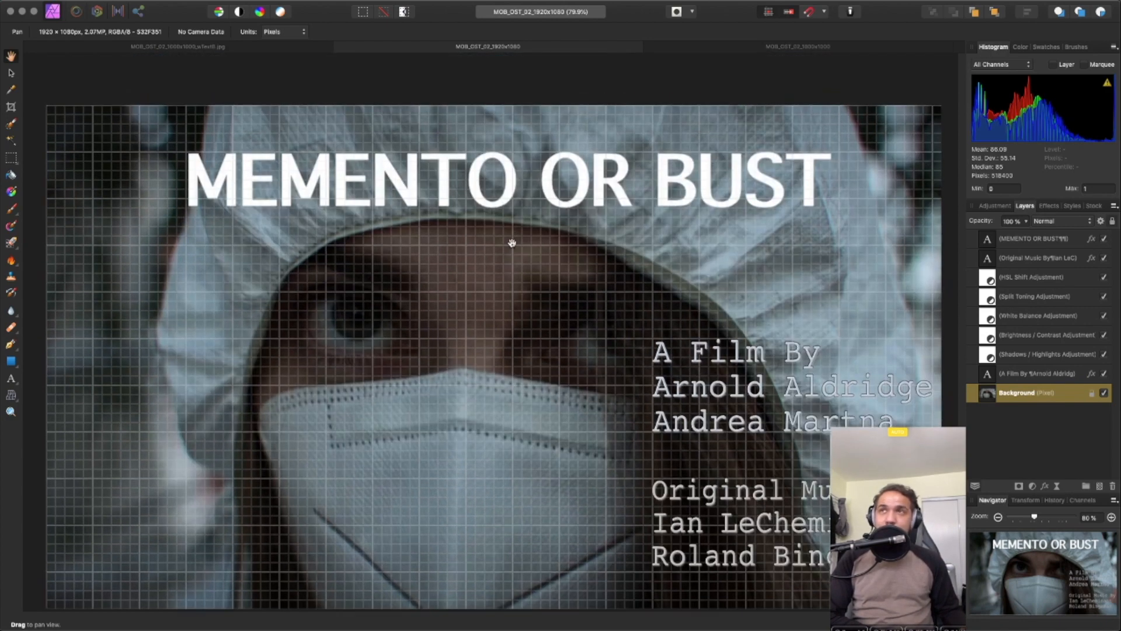
pyautogui.scroll(-3, 542, 242)
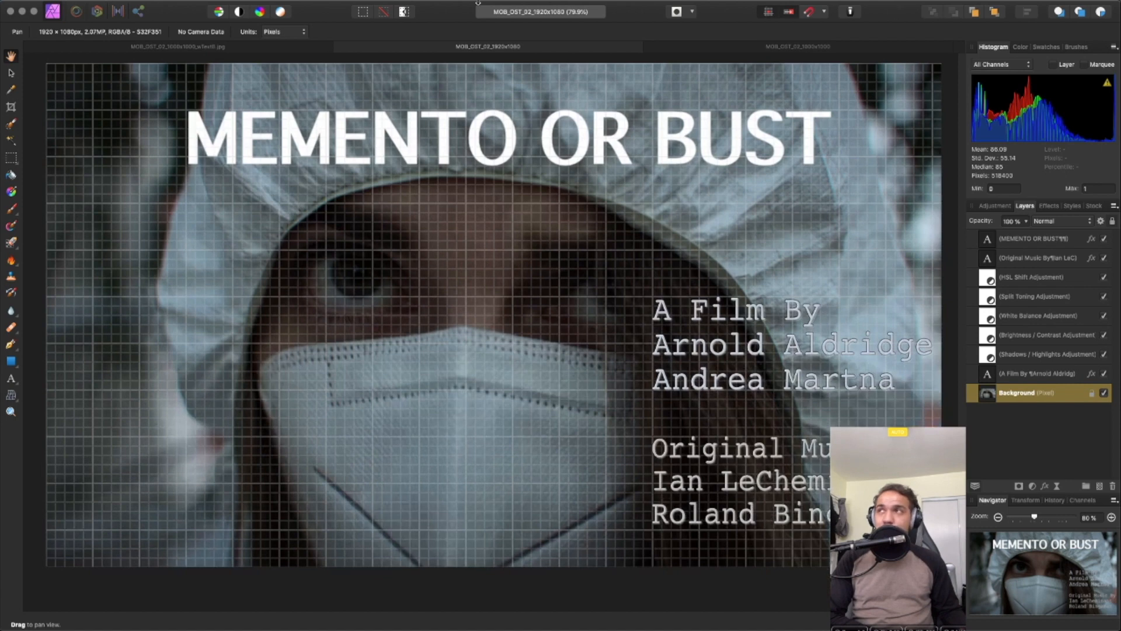
pyautogui.click(59, 6)
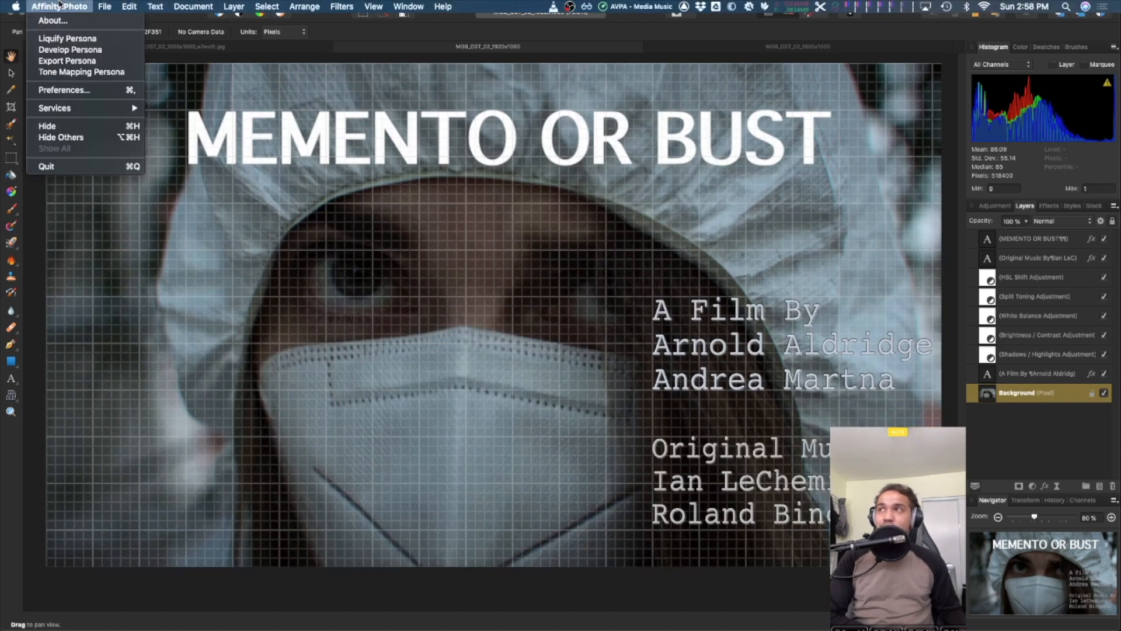
pyautogui.click(62, 5)
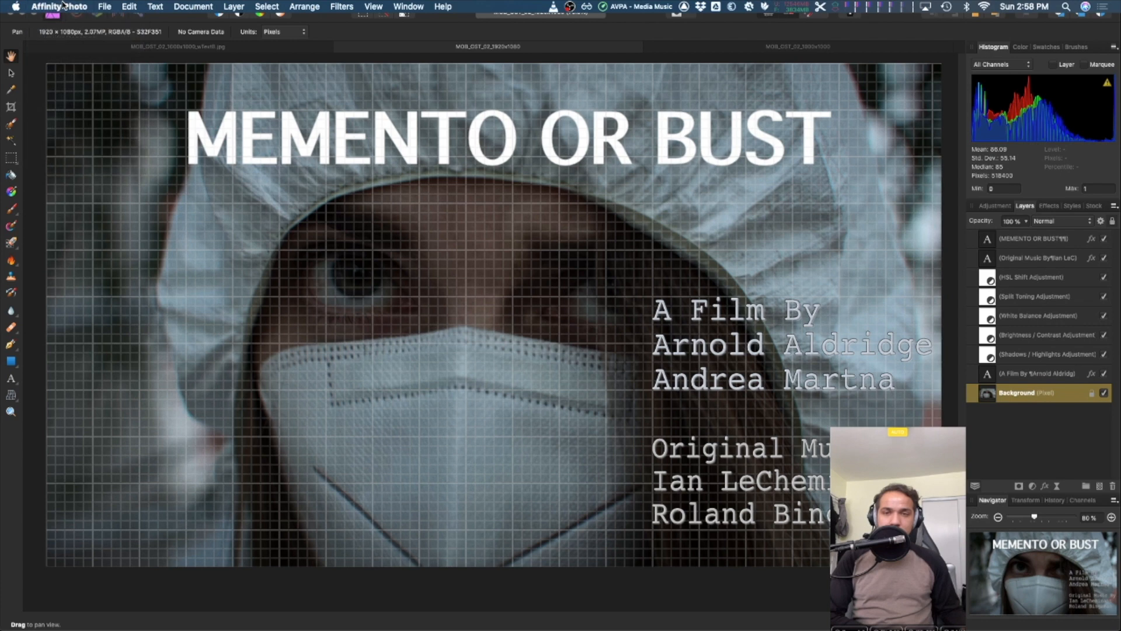
pyautogui.click(62, 4)
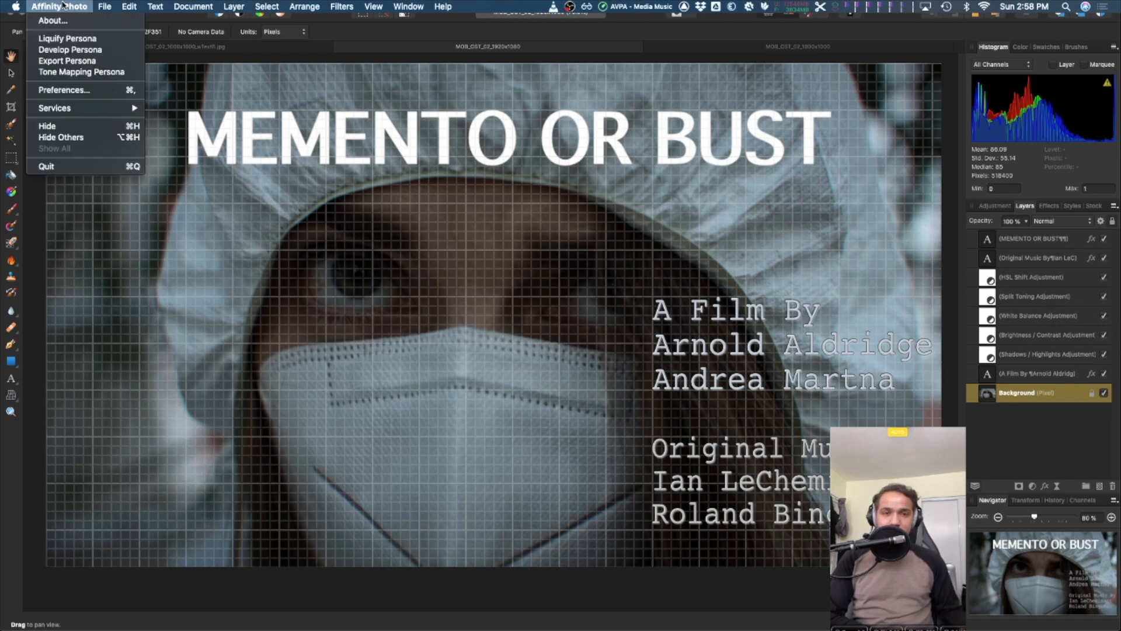
pyautogui.click(63, 5)
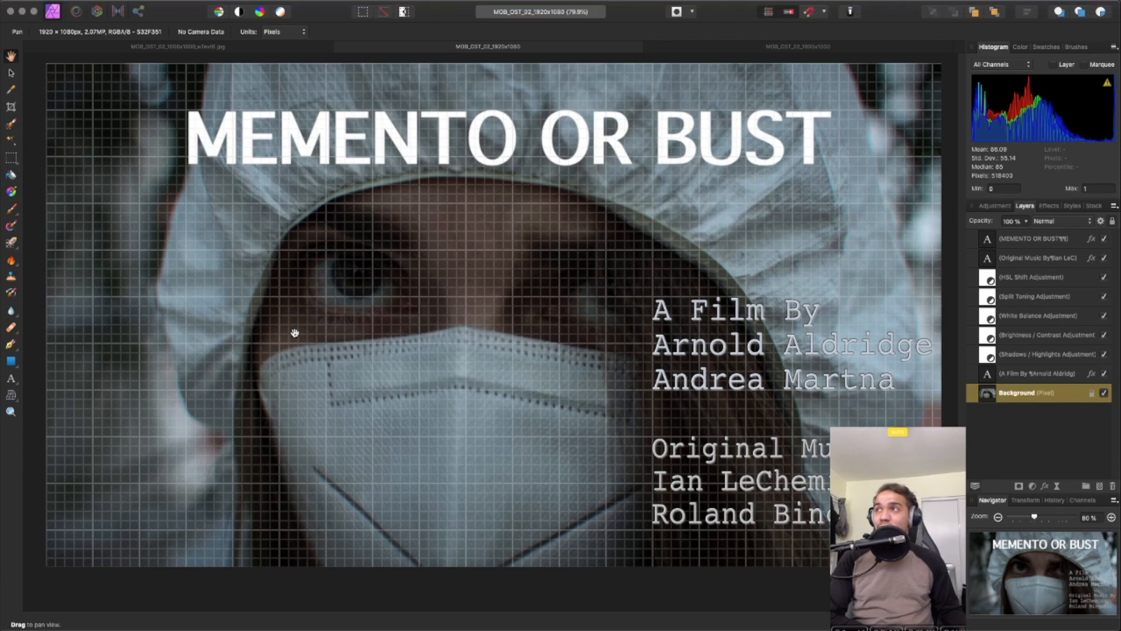
# Return to the square MOB_OST_02_1000x1000 cover and inspect its credits text up close and as a whole
pyautogui.click(745, 48)
pyautogui.click(407, 48)
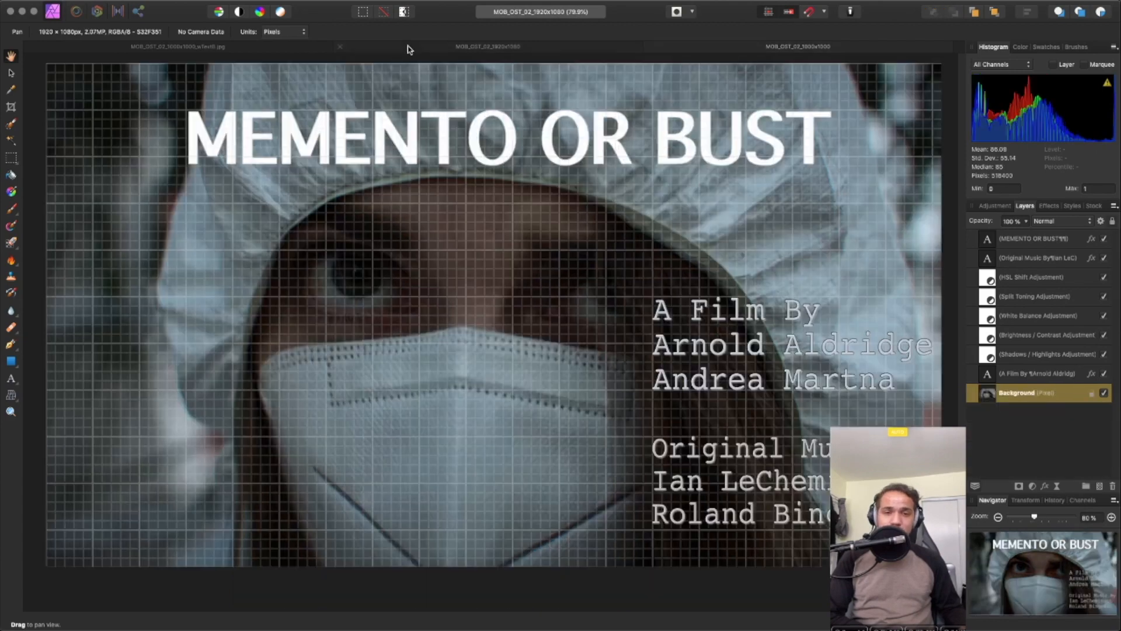
pyautogui.click(750, 50)
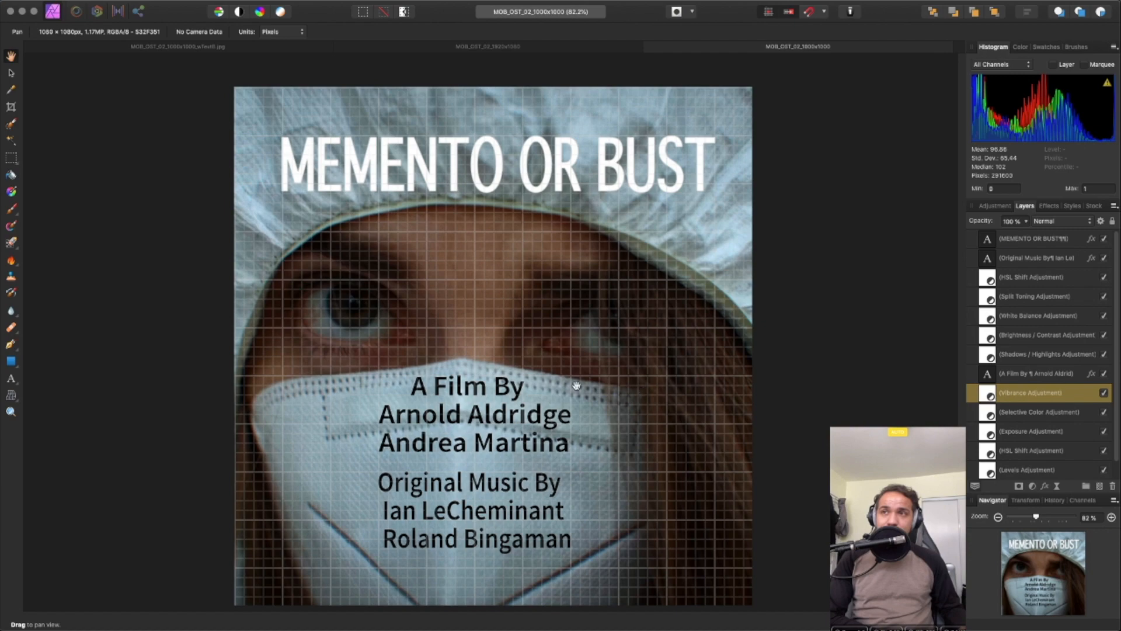
pyautogui.scroll(-1, 655, 366)
pyautogui.scroll(5, 655, 365)
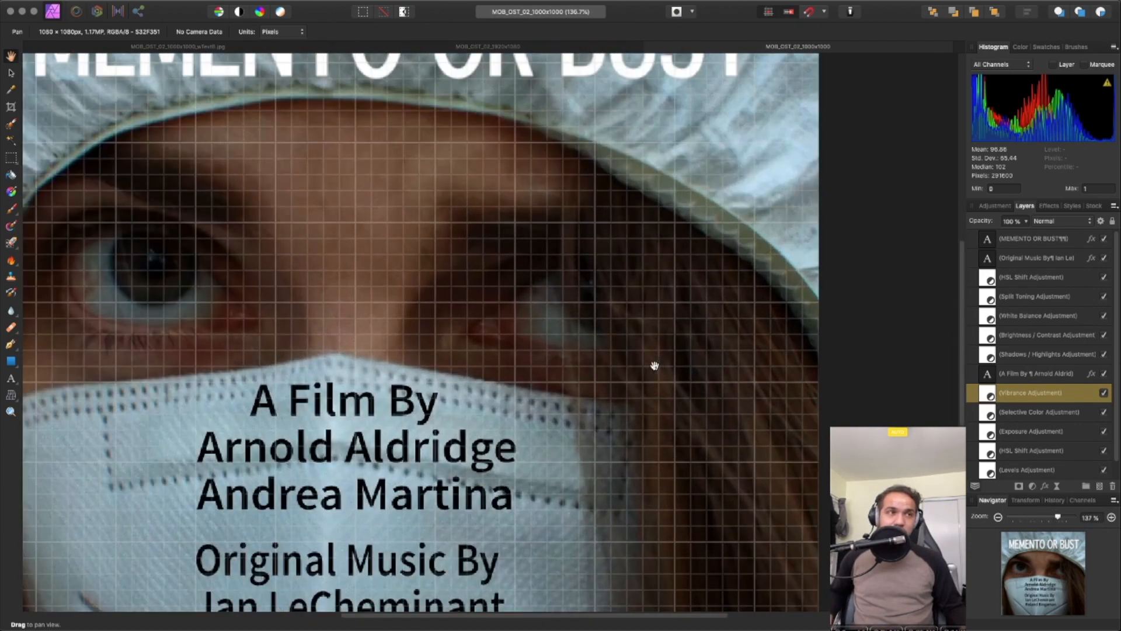
pyautogui.scroll(-2, 655, 365)
pyautogui.scroll(-3, 654, 365)
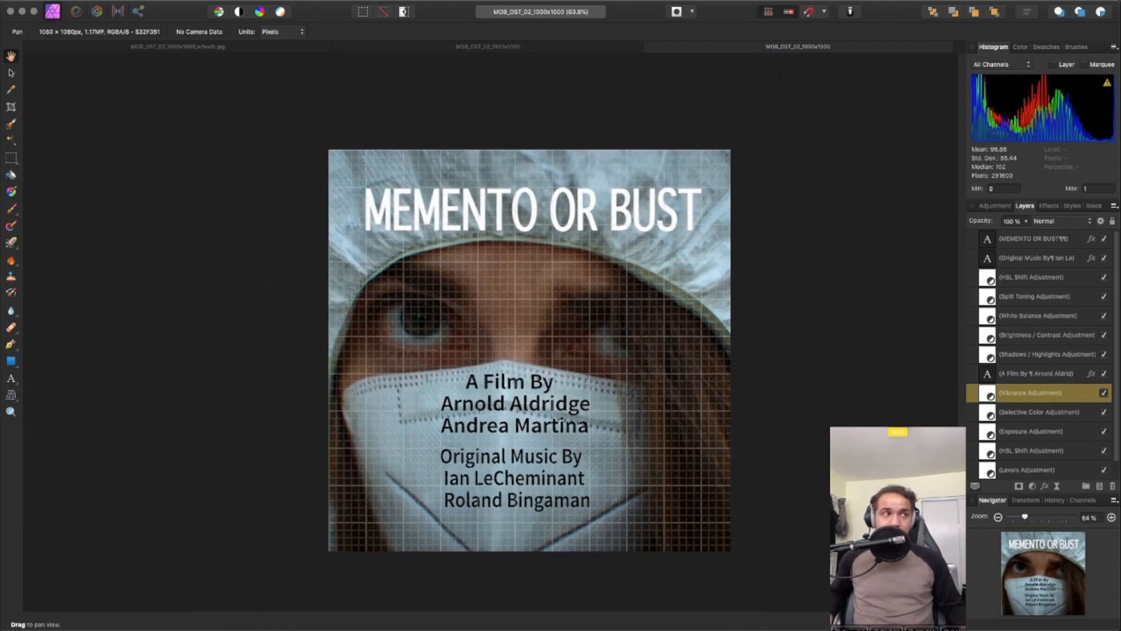
# Check the Spotify artist profile, and return to Affinity Photo to examine the square cover at thumbnail and larger sizes
pyautogui.moveTo(1120, 142); pyautogui.dragTo(1117, 146)
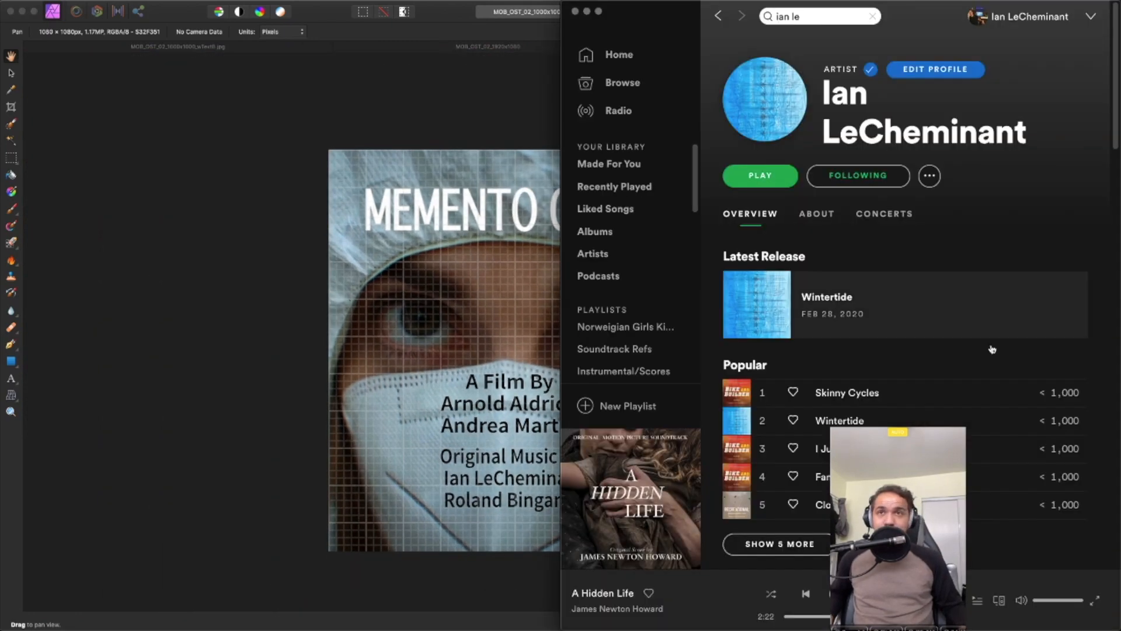
pyautogui.click(238, 334)
pyautogui.scroll(5, 448, 347)
pyautogui.scroll(-6, 448, 347)
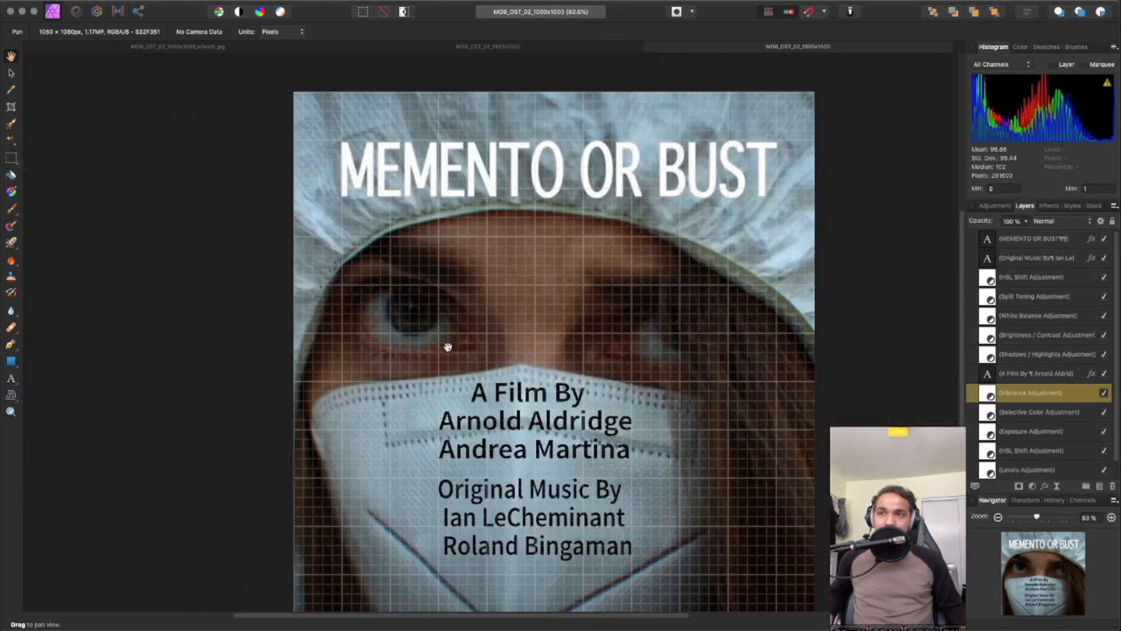
pyautogui.scroll(6, 473, 417)
pyautogui.scroll(-7, 473, 417)
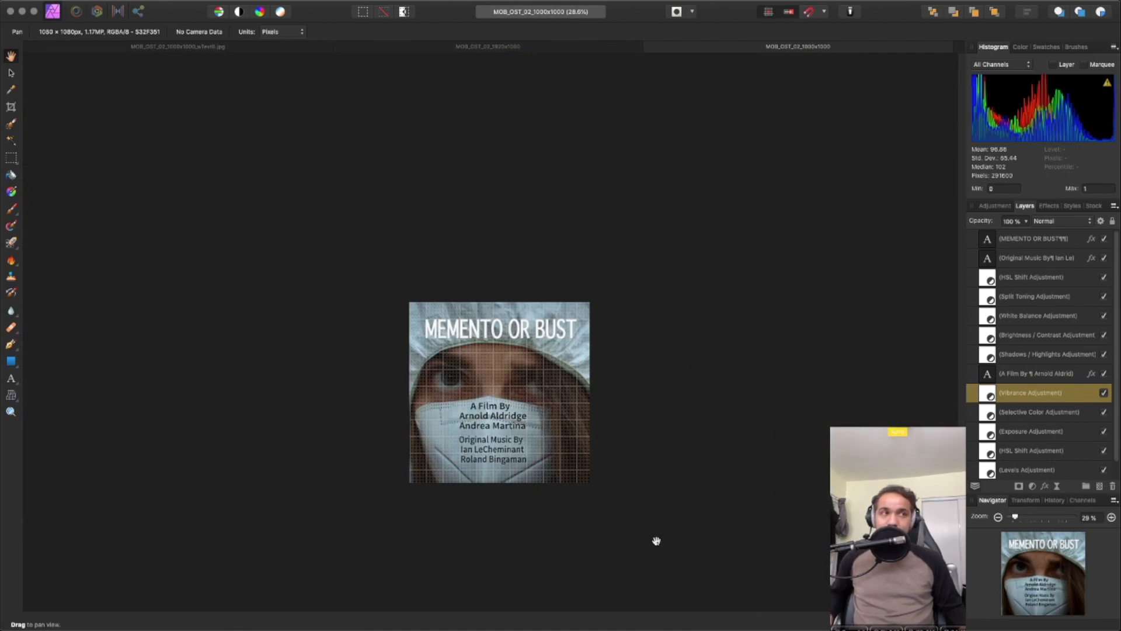
pyautogui.scroll(5, 614, 518)
pyautogui.scroll(-2, 613, 518)
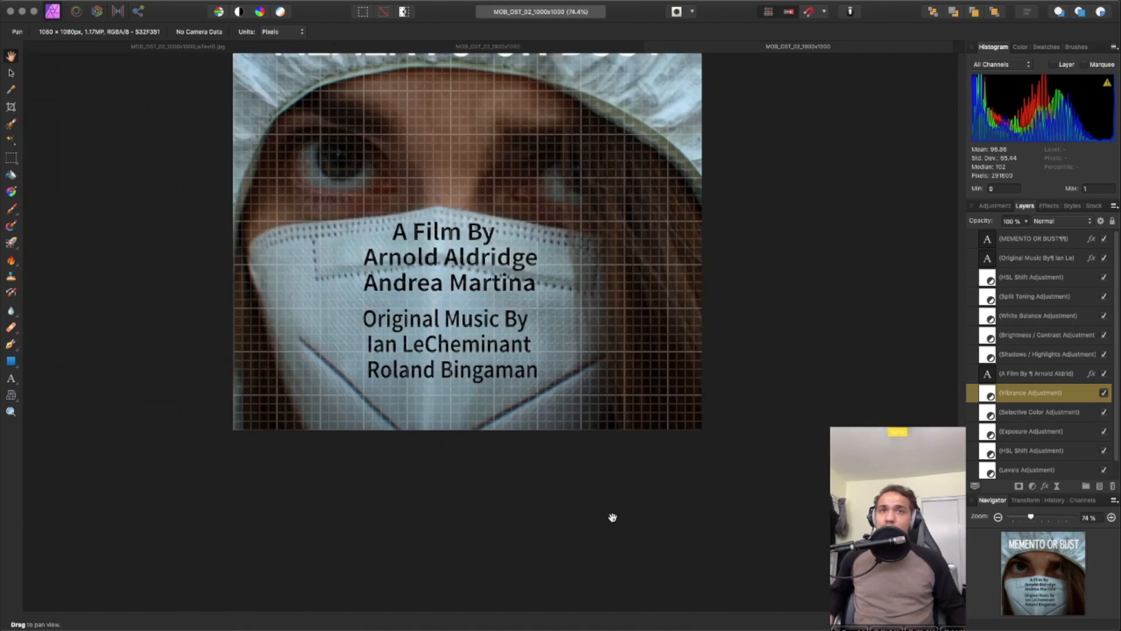
# Show the MOB_OST_02_1920x1080 artwork and move the Affinity Photo window aside to uncover Spotify
pyautogui.scroll(6, 612, 518)
pyautogui.hscroll(-4, 613, 517)
pyautogui.hscroll(2, 612, 518)
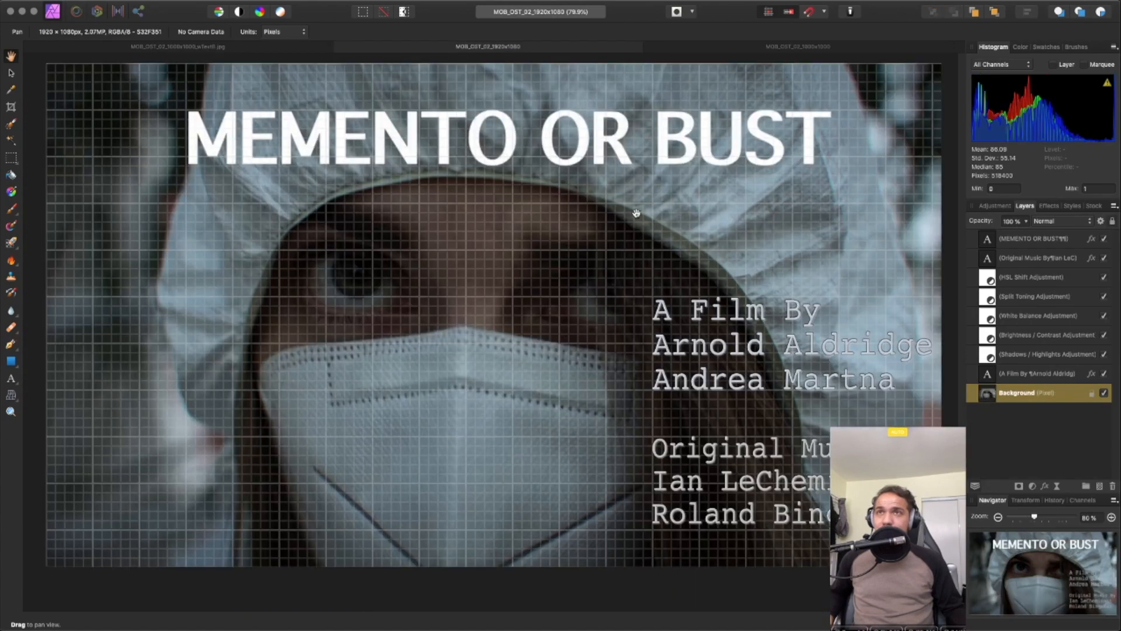
pyautogui.moveTo(743, 13); pyautogui.dragTo(548, 107)
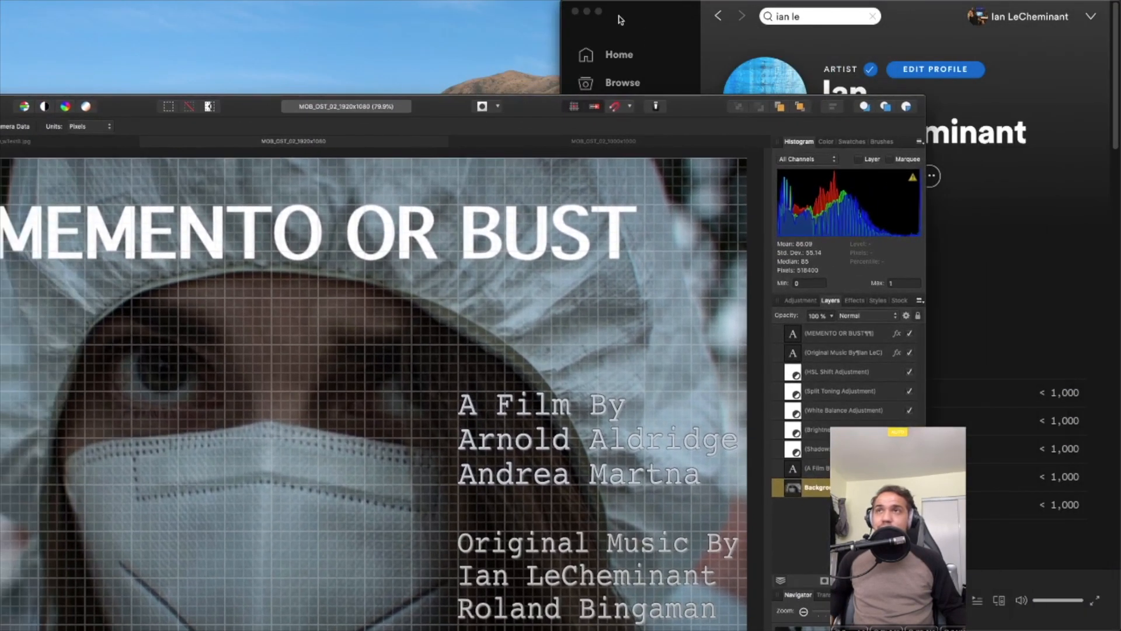
# Minimize Spotify and expand the ScreenShots subfolder of the Memento Or Bust OST folder in Finder
pyautogui.moveTo(588, 22); pyautogui.dragTo(587, 23)
pyautogui.click(586, 14)
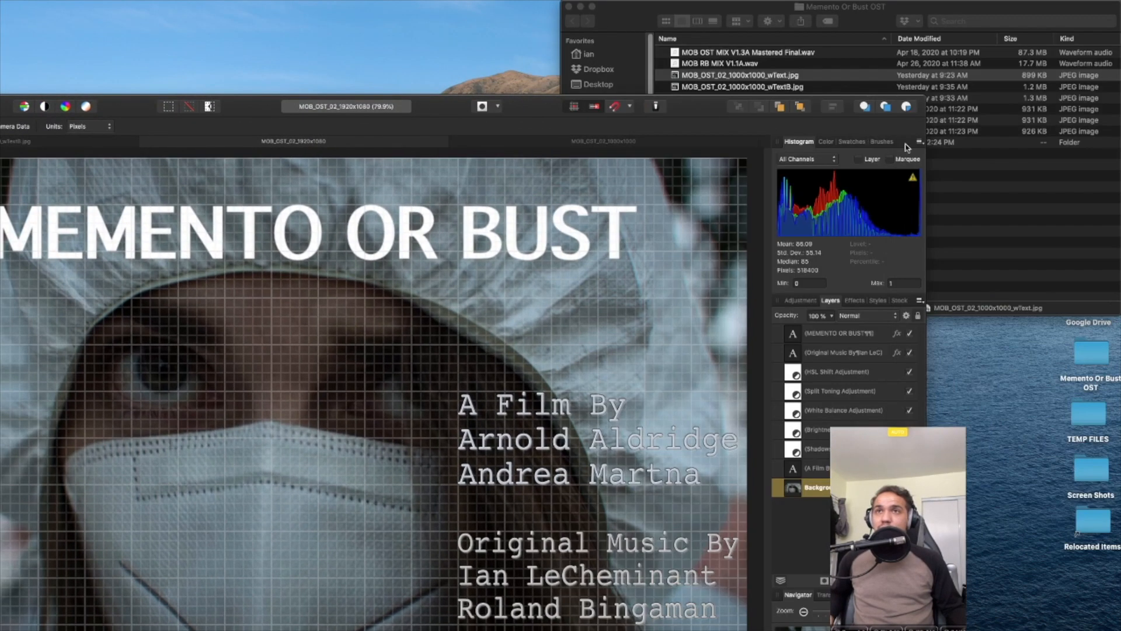
pyautogui.click(889, 153)
pyautogui.click(696, 144)
pyautogui.press('Right')
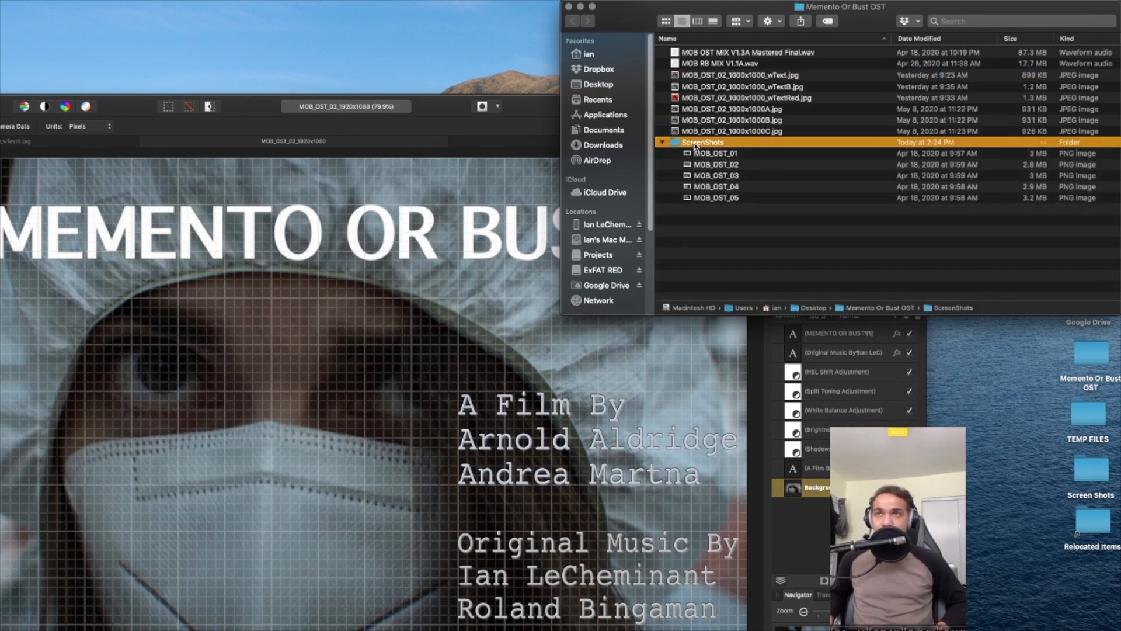
# Preview the MOB_OST screenshots one after another and compare the framing of MOB_OST_01, 02 and 03
pyautogui.press('Down')
pyautogui.press('space')
pyautogui.press('Down')
pyautogui.press('Down')
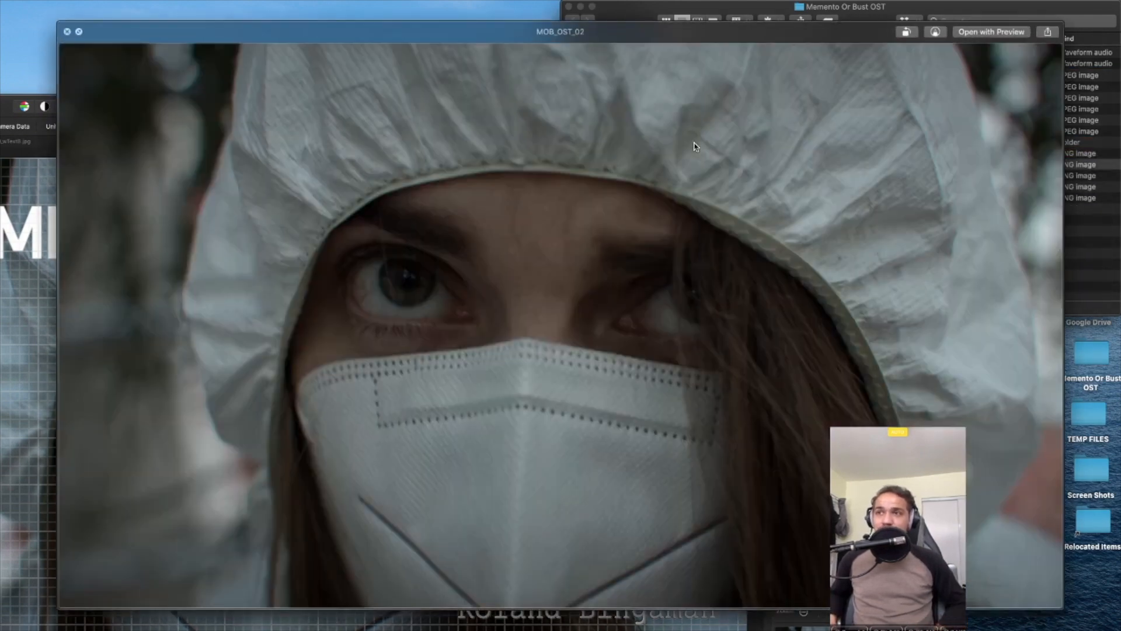
pyautogui.press('Down')
pyautogui.press('Down')
pyautogui.press('Up')
pyautogui.press('Up')
pyautogui.press('Up')
pyautogui.press('Up')
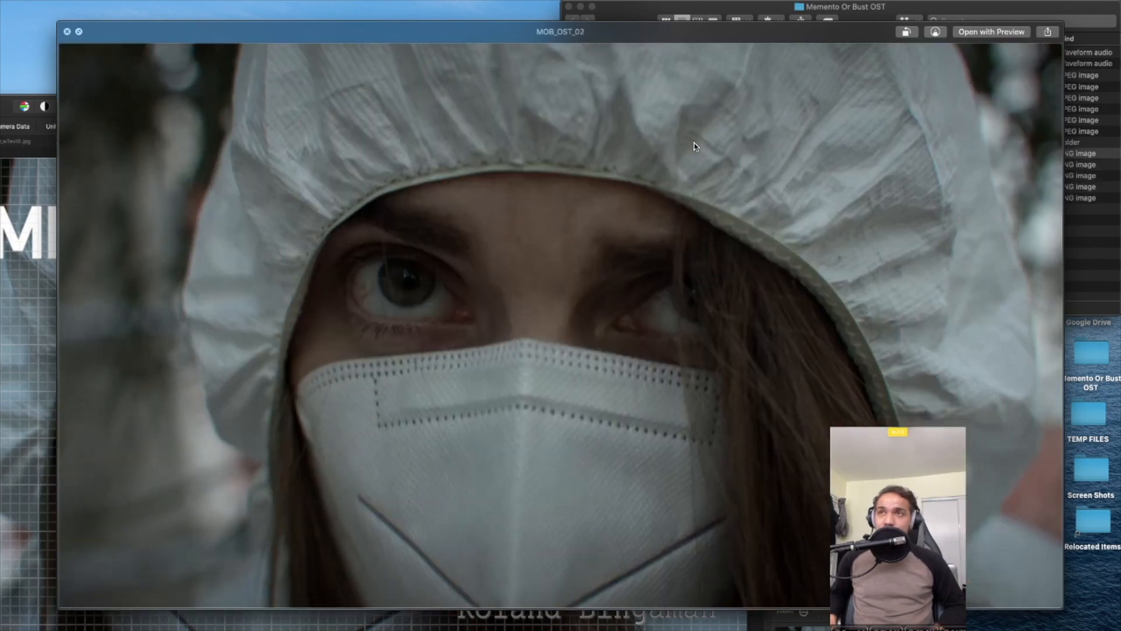
pyautogui.press('Down')
pyautogui.press('Down')
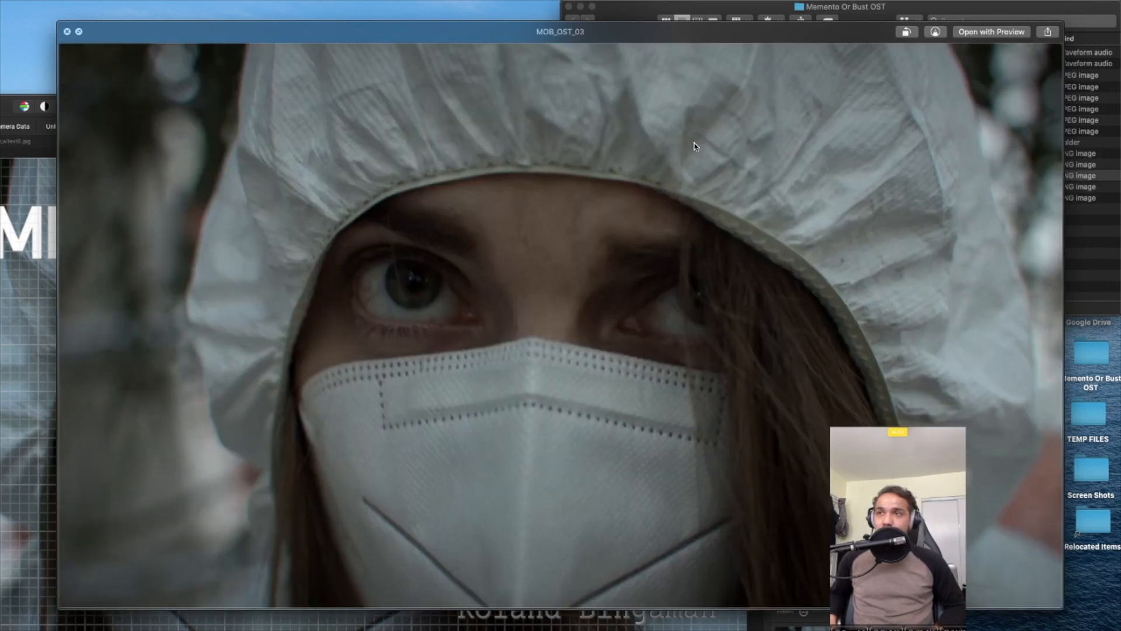
pyautogui.press('Up')
pyautogui.press('space')
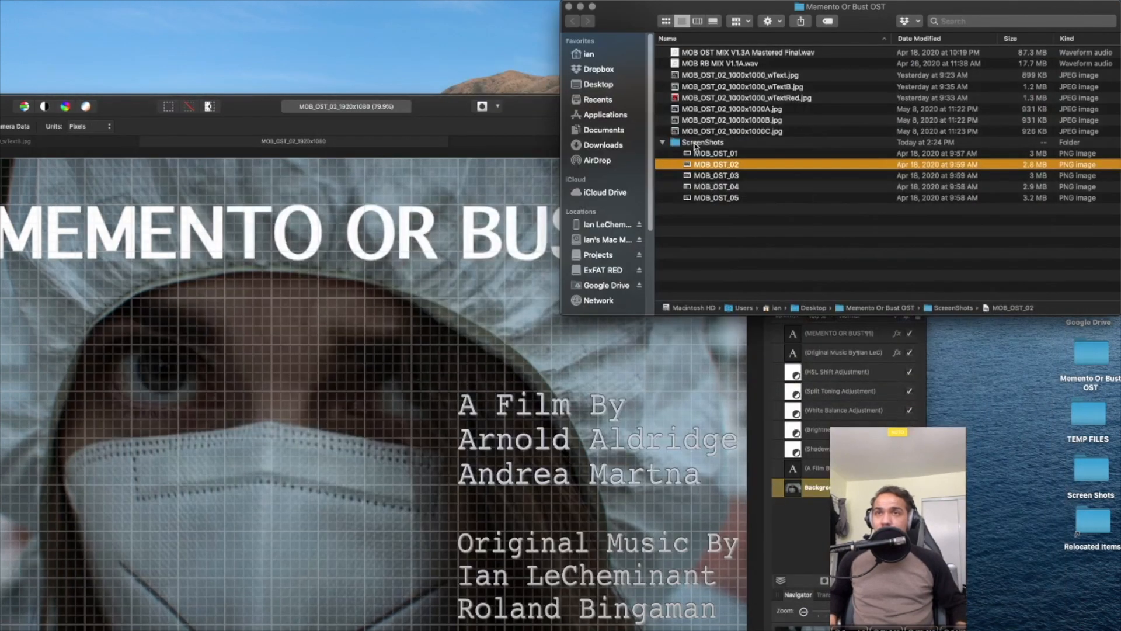
# Open the MOB_OST_02 screenshot in Affinity Photo and compare it with the MOB_OST_02_1000x1000 cover
pyautogui.rightClick(722, 166)
pyautogui.moveTo(768, 181)
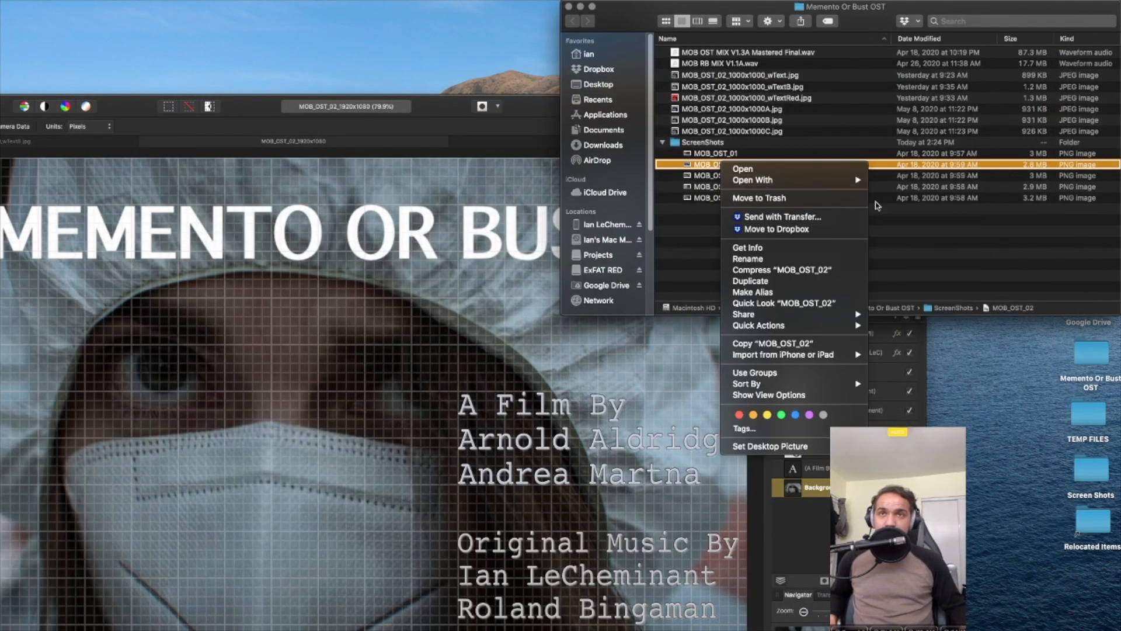
pyautogui.click(506, 192)
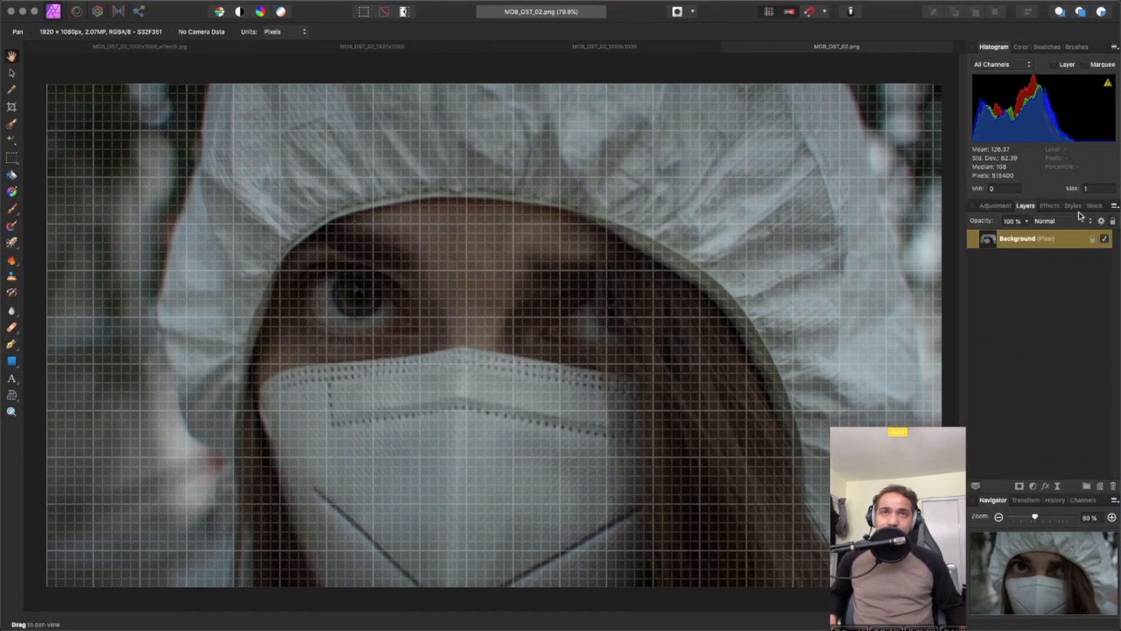
pyautogui.click(630, 49)
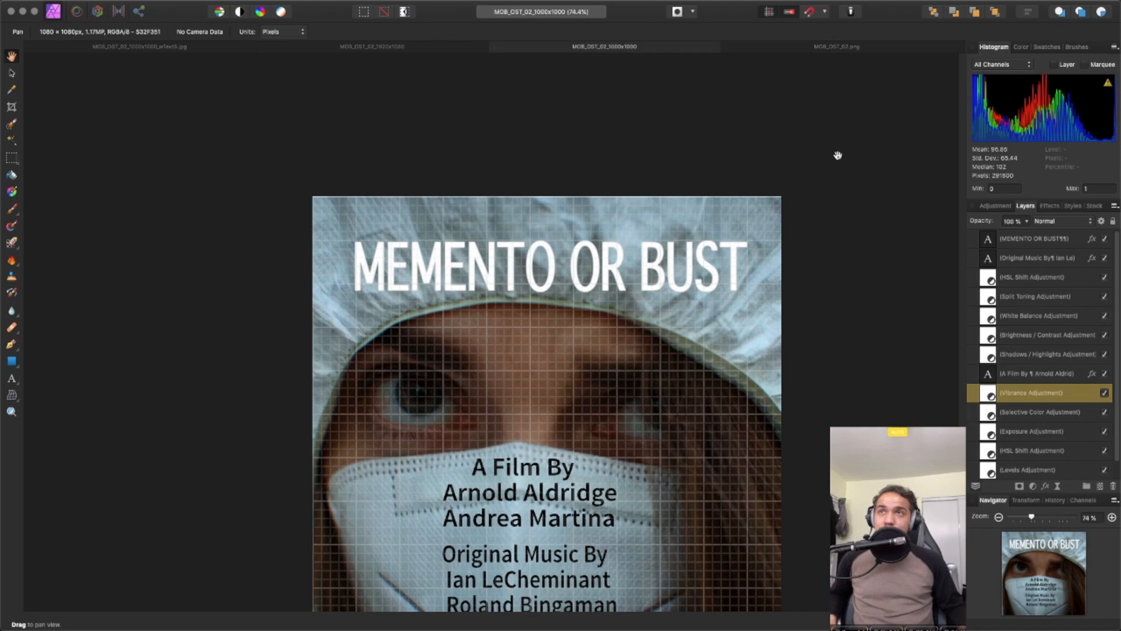
pyautogui.click(761, 50)
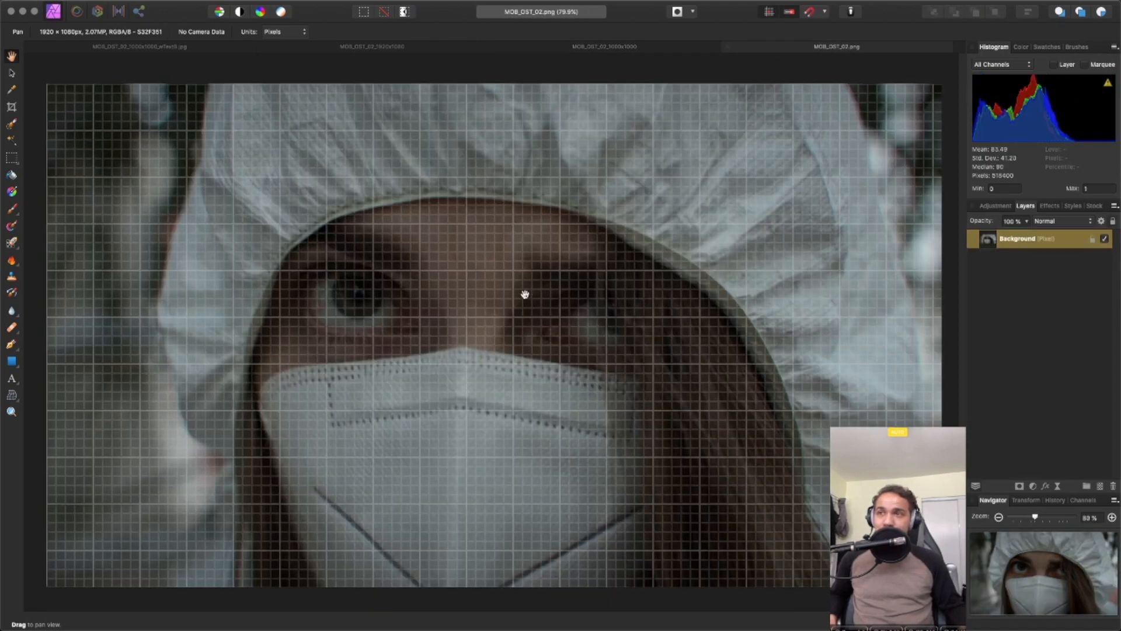
# Set up a crop of MOB_OST_02.png with a custom ratio of 1000 by 1000
pyautogui.click(11, 107)
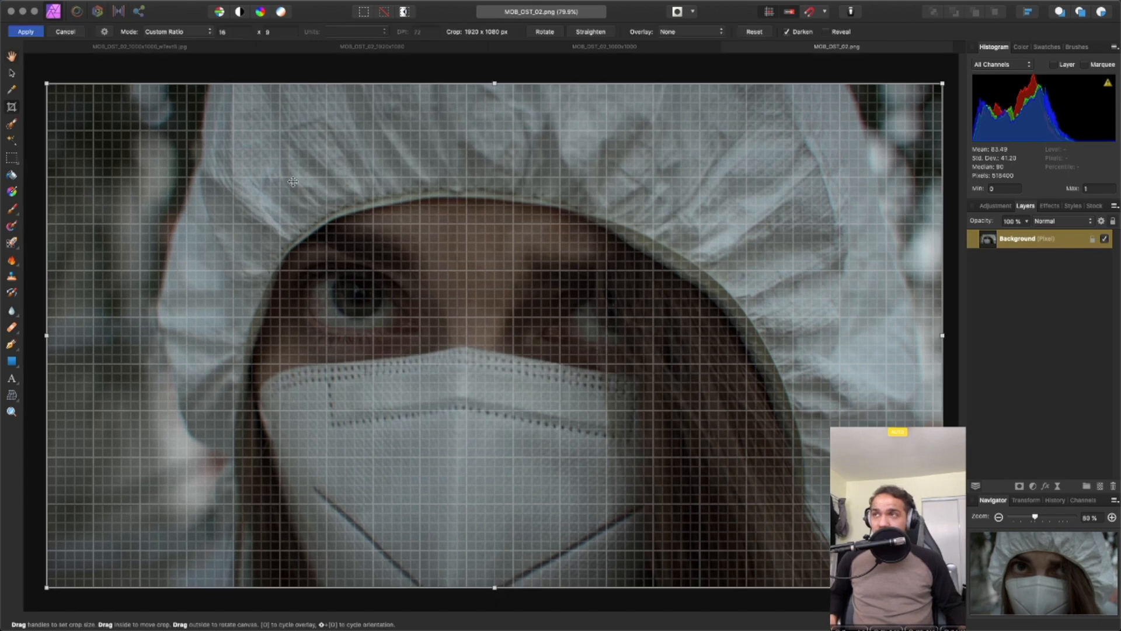
pyautogui.click(222, 32)
pyautogui.press('BackSpace')
pyautogui.write('1')
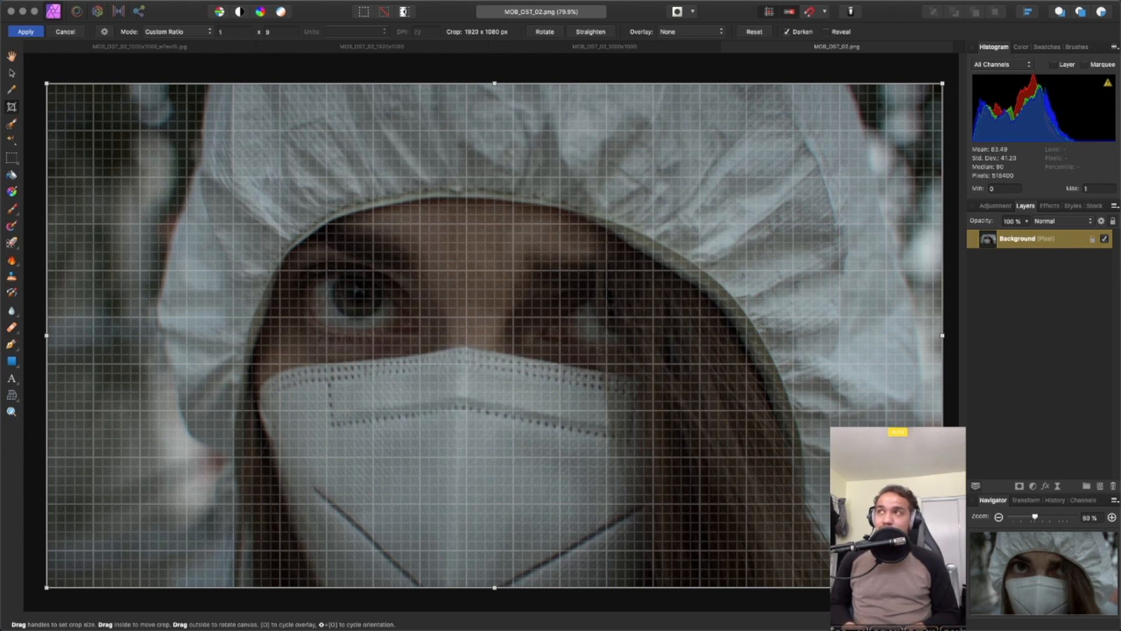
pyautogui.write('000')
pyautogui.press('Return')
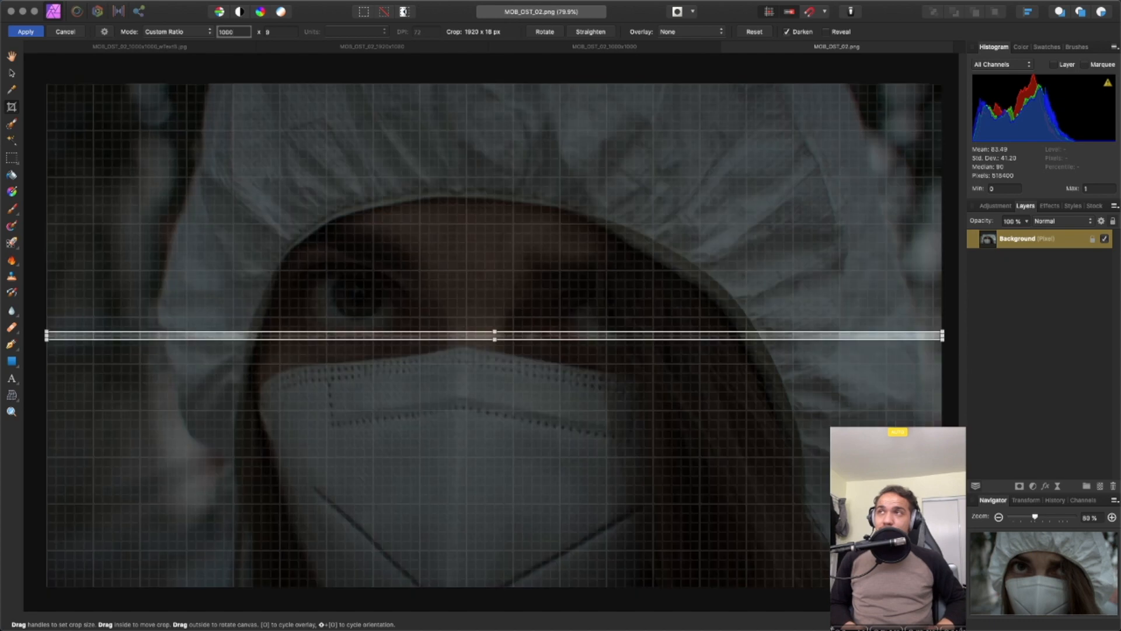
pyautogui.click(282, 33)
pyautogui.write('1000')
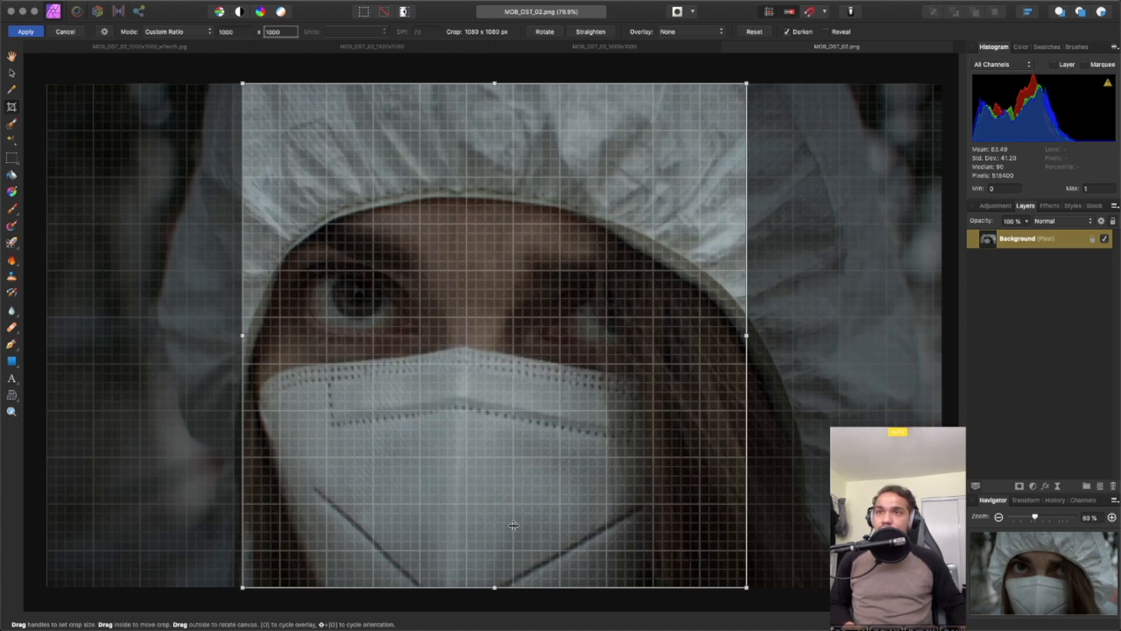
# Check the framing against the MOB_OST_02_1000x1000 cover and apply the square crop to MOB_OST_02.png
pyautogui.click(673, 47)
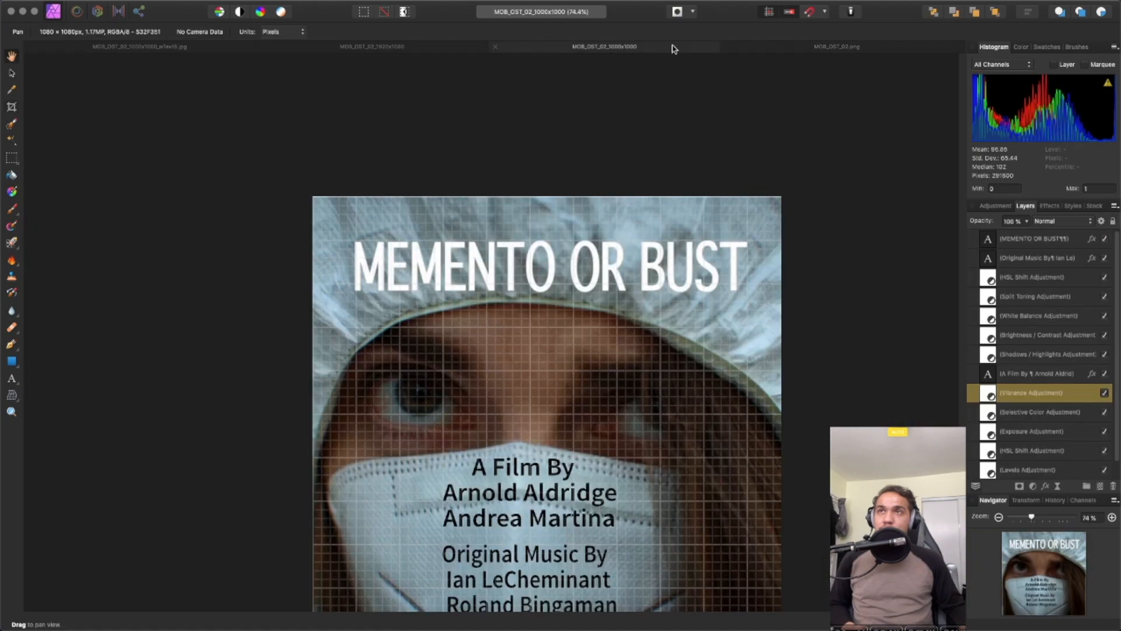
pyautogui.click(741, 50)
pyautogui.click(570, 49)
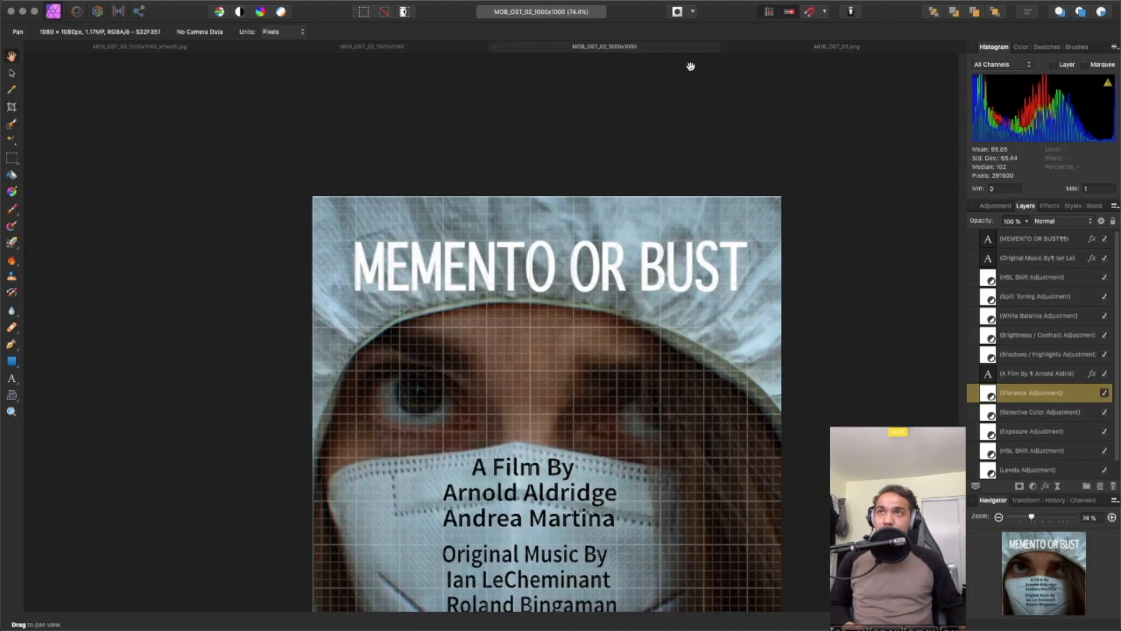
pyautogui.click(744, 45)
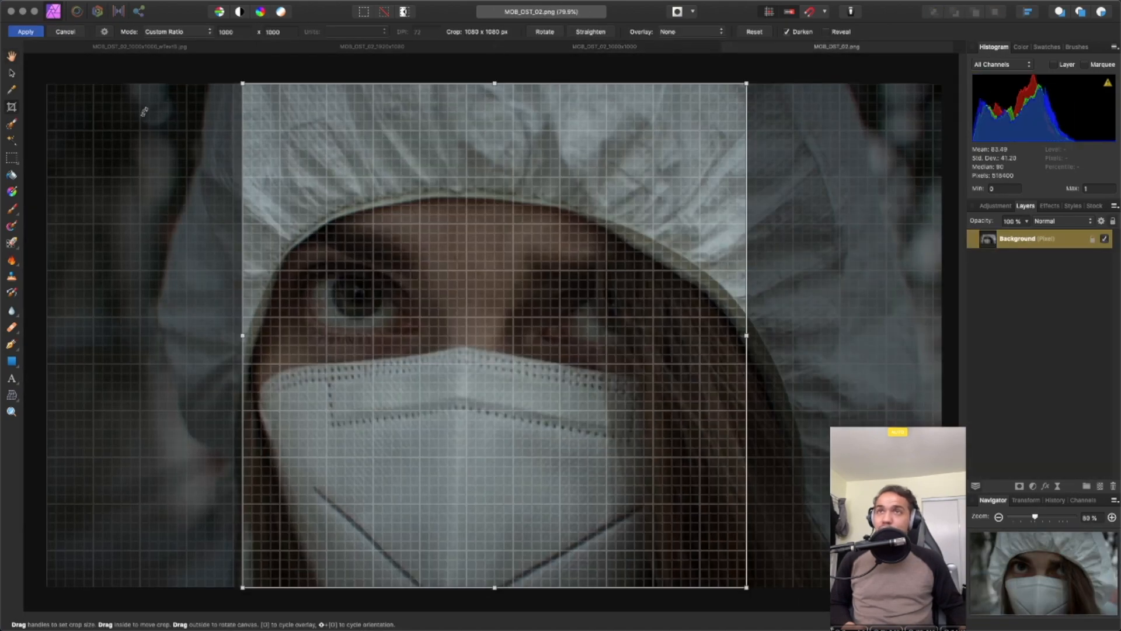
pyautogui.click(18, 33)
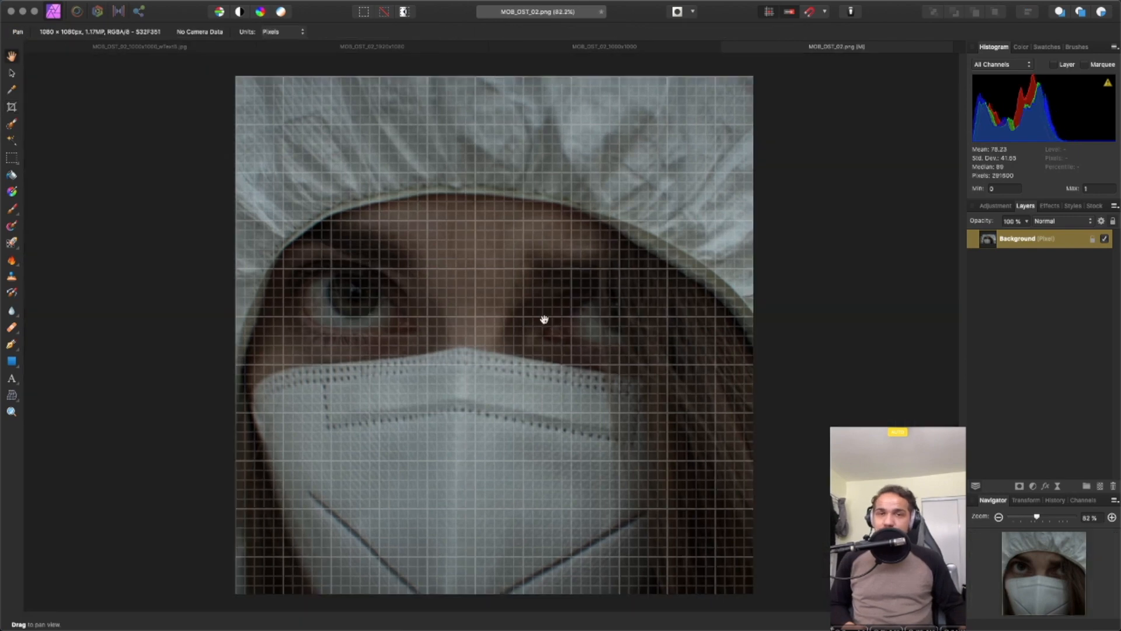
# Copy all text and adjustment layers above the background of the MOB_OST_02_1000x1000 cover into MOB_OST_02.png
pyautogui.click(627, 46)
pyautogui.scroll(-1, 1040, 316)
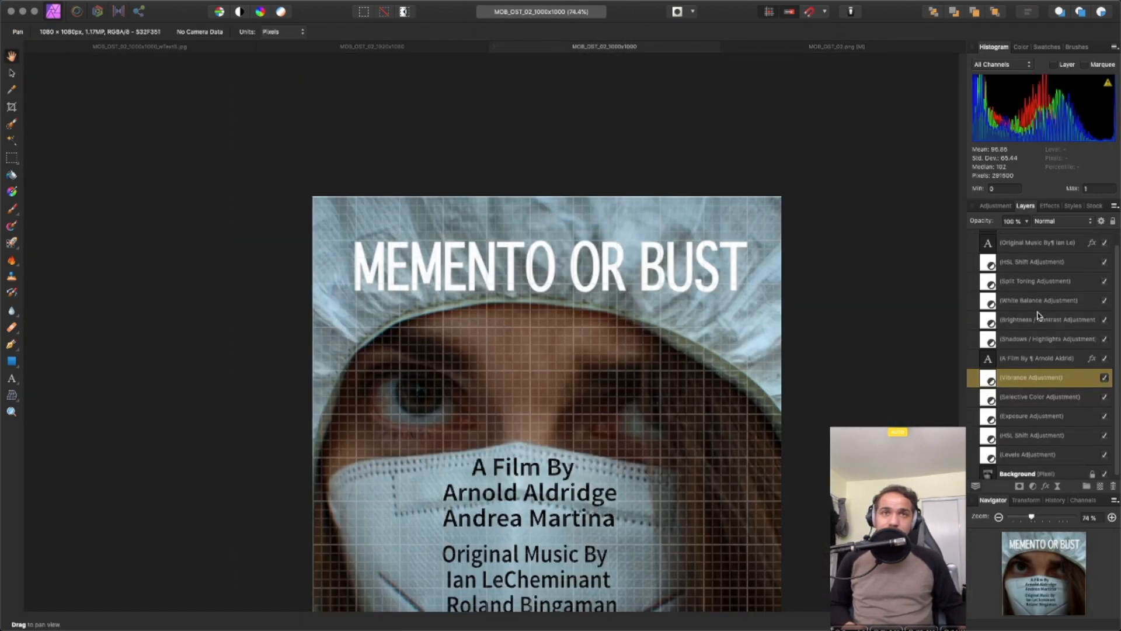
pyautogui.keyDown('shift'); pyautogui.click(1029, 455); pyautogui.keyUp('shift')
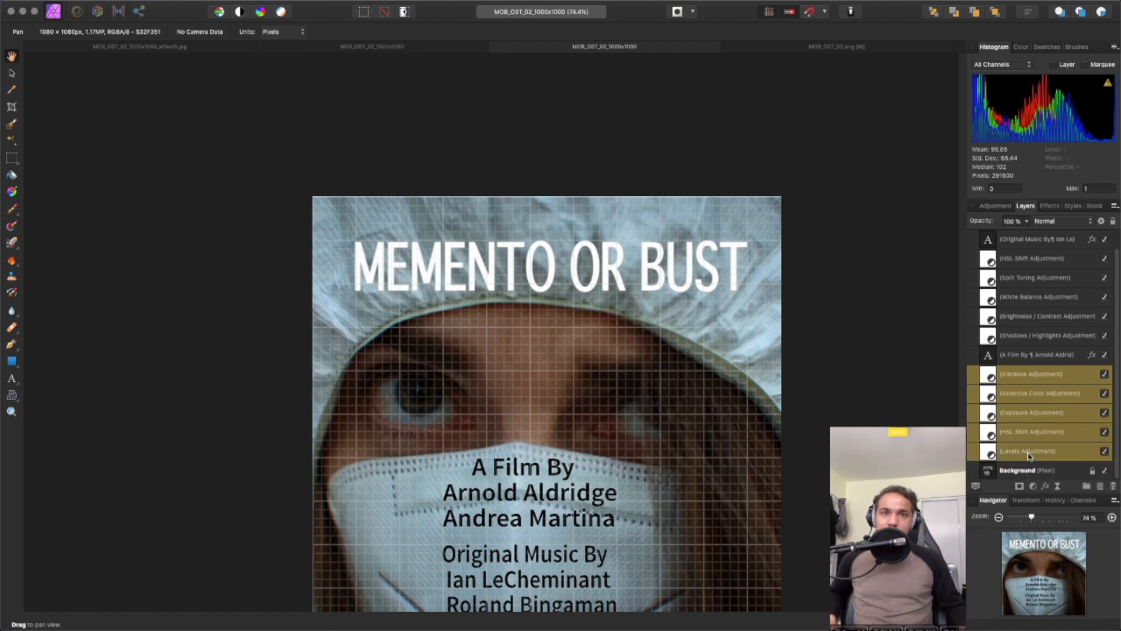
pyautogui.scroll(1, 1033, 444)
pyautogui.click(1023, 240)
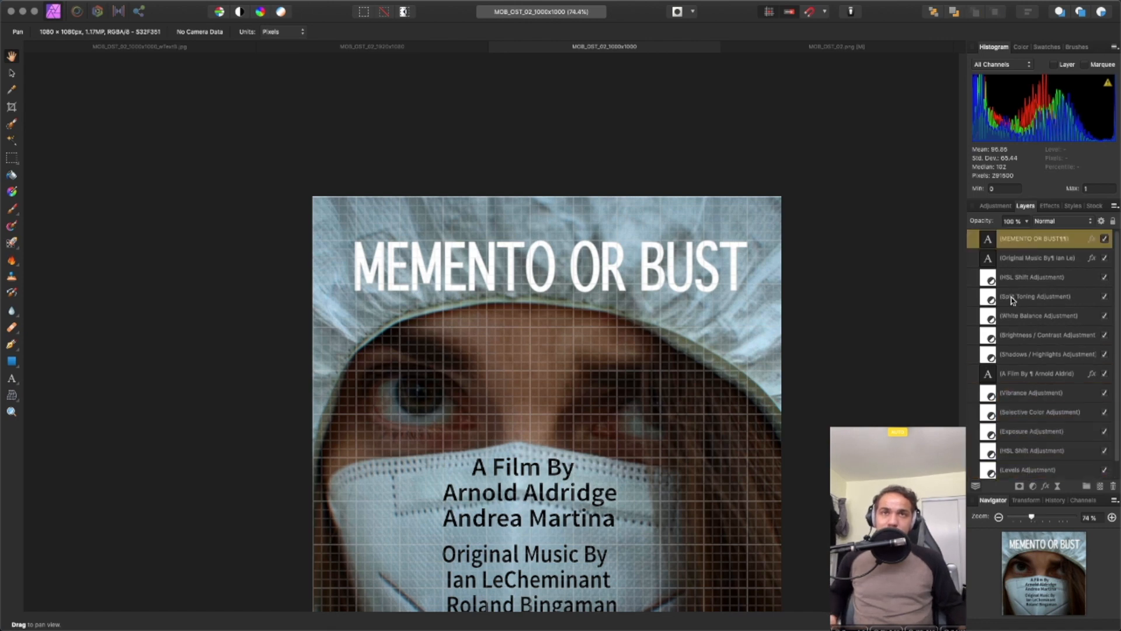
pyautogui.scroll(-1, 1032, 461)
pyautogui.keyDown('shift'); pyautogui.click(1029, 444); pyautogui.keyUp('shift')
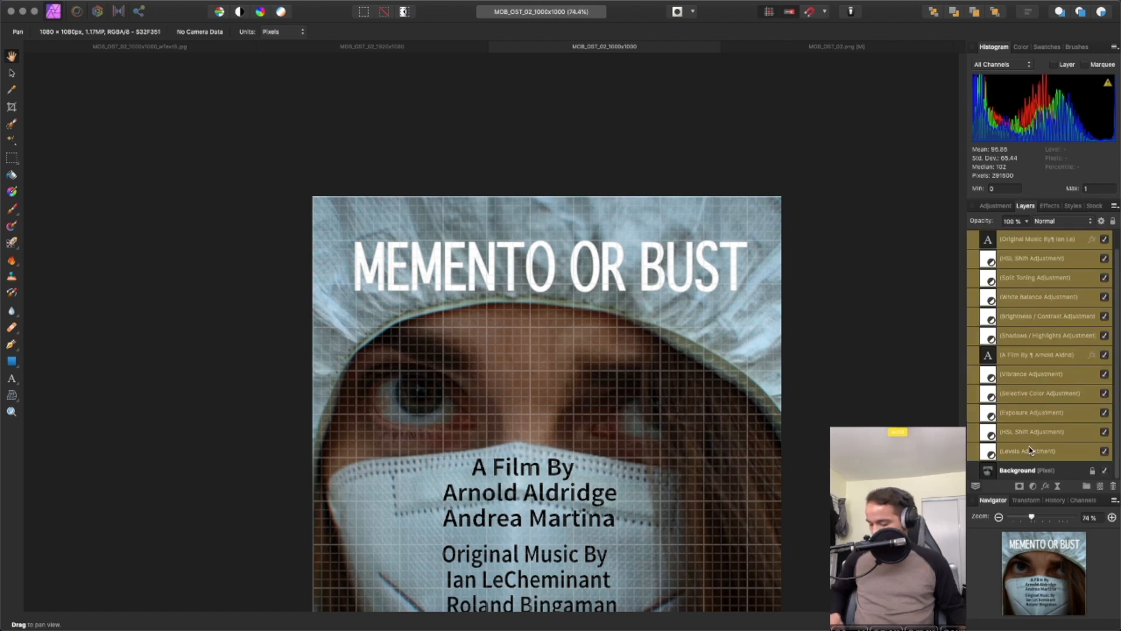
pyautogui.click(826, 46)
pyautogui.click(987, 257)
pyautogui.press('super+v')
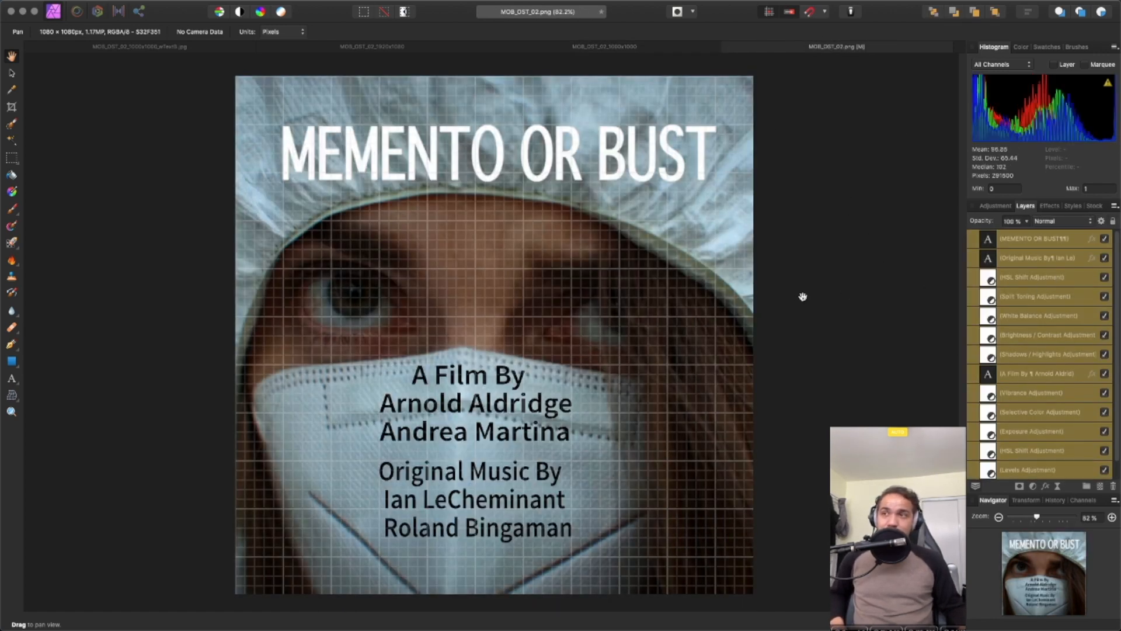
# Hide all the pasted text and adjustment layers in MOB_OST_02.png, leaving only the background image showing
pyautogui.scroll(-2, 1070, 305)
pyautogui.scroll(2, 1098, 257)
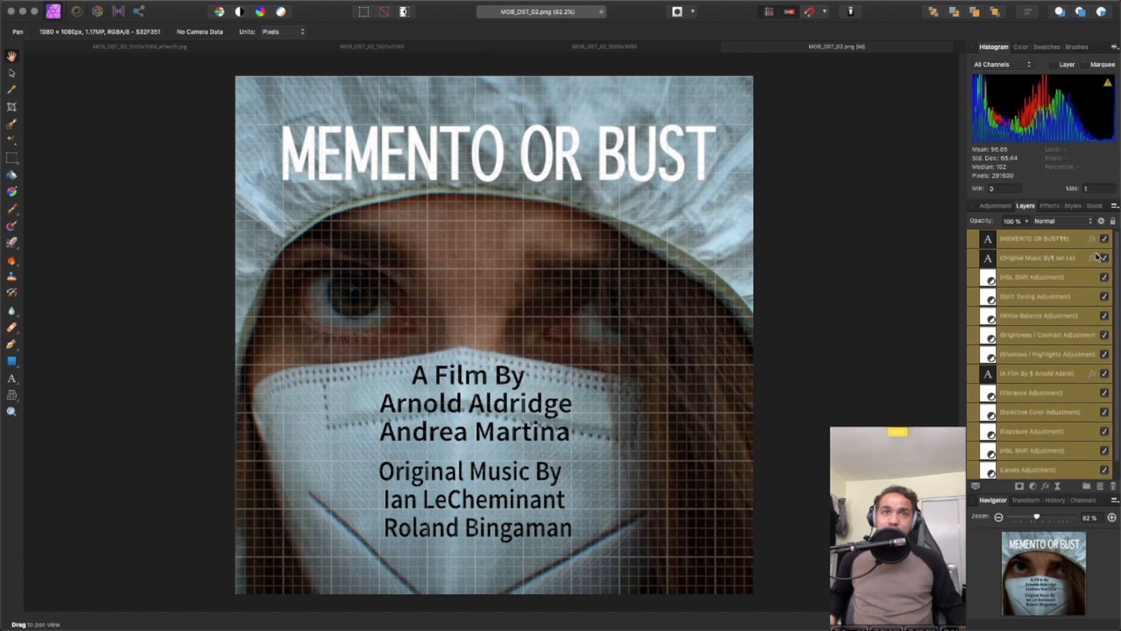
pyautogui.click(1104, 240)
pyautogui.click(1040, 261)
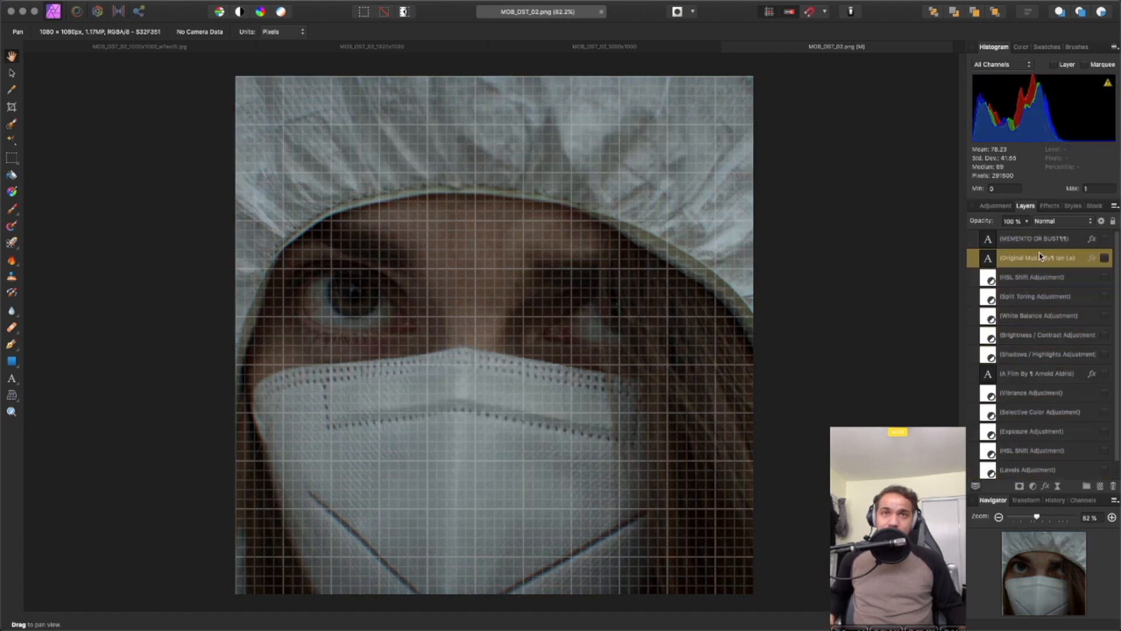
pyautogui.click(1044, 245)
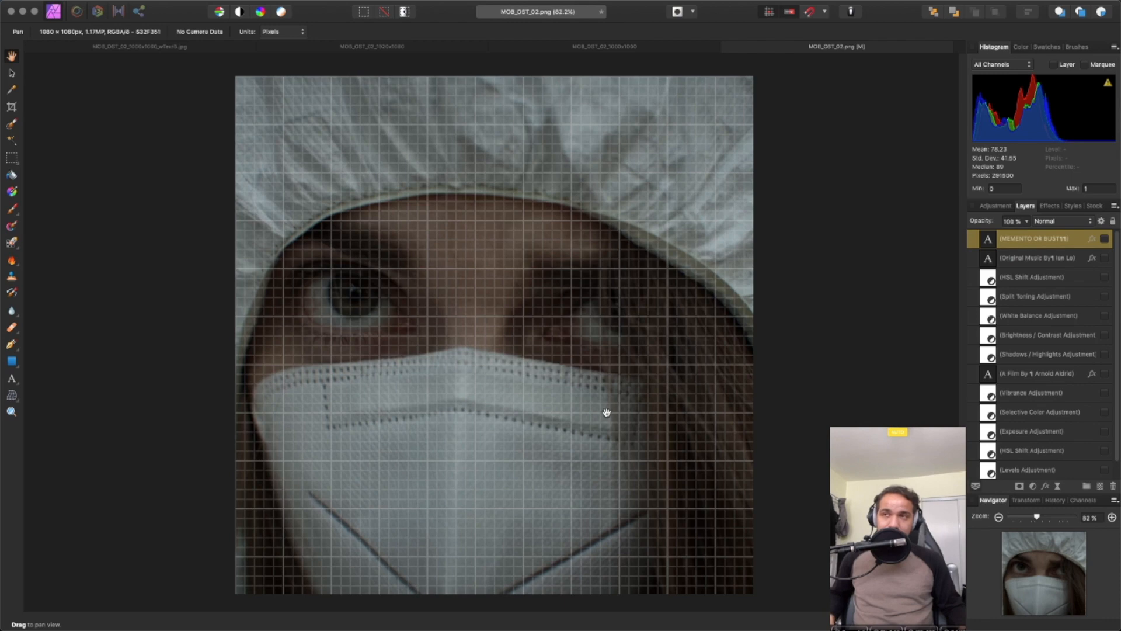
pyautogui.press('Delete')
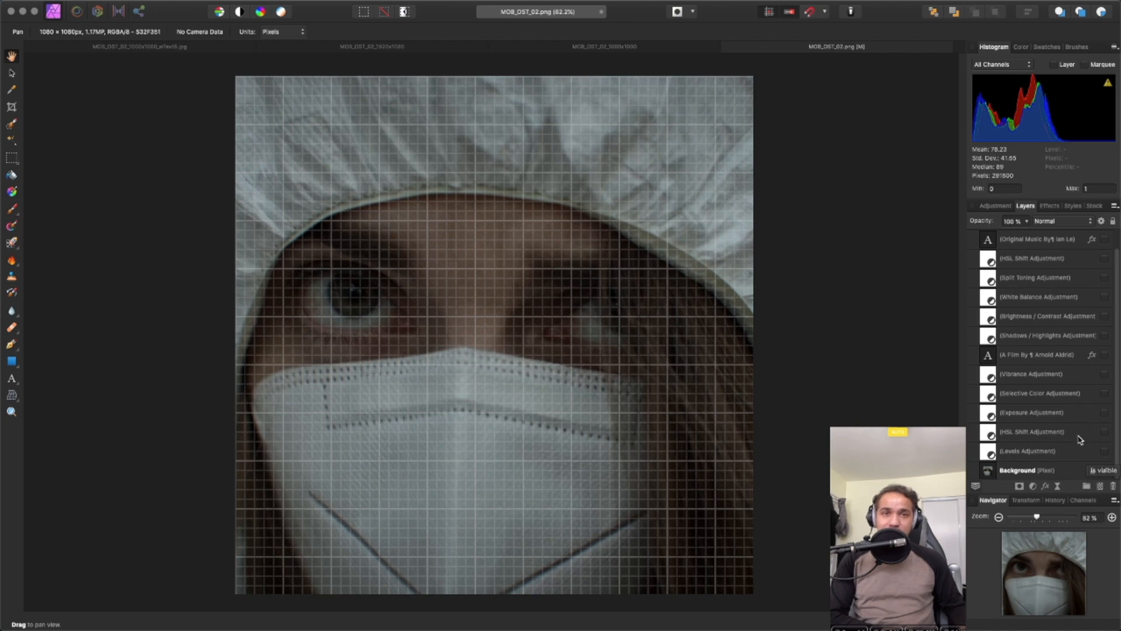
# Turn the Levels, lower HSL Shift, Exposure, Selective Color and Vibrance adjustments back on in turn, and inspect the Selective Color settings
pyautogui.click(1105, 452)
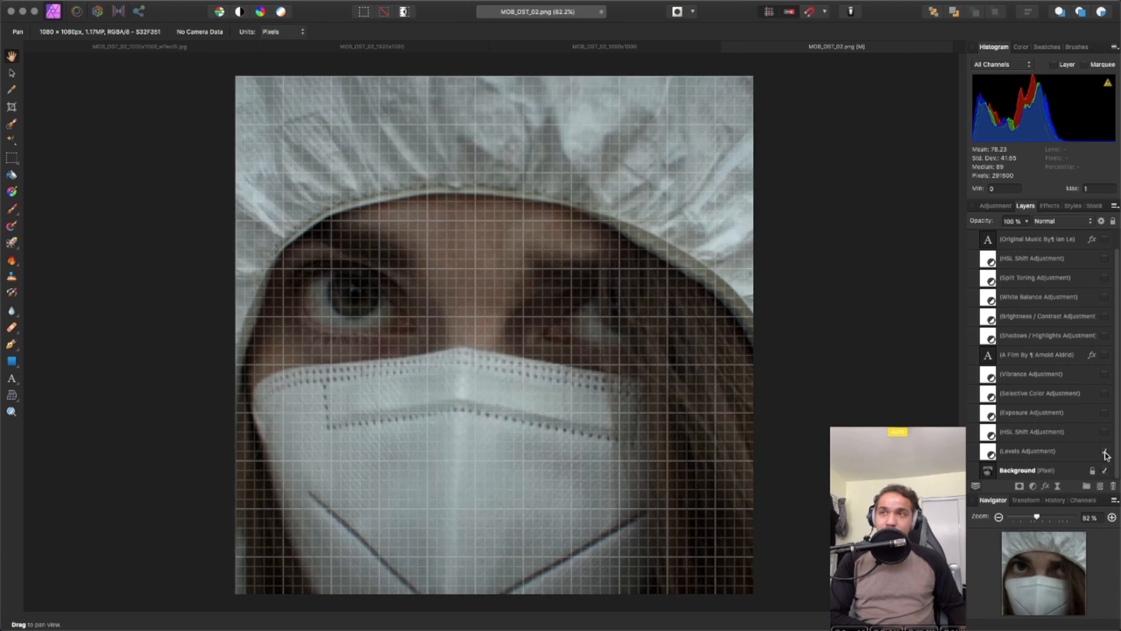
pyautogui.click(1103, 433)
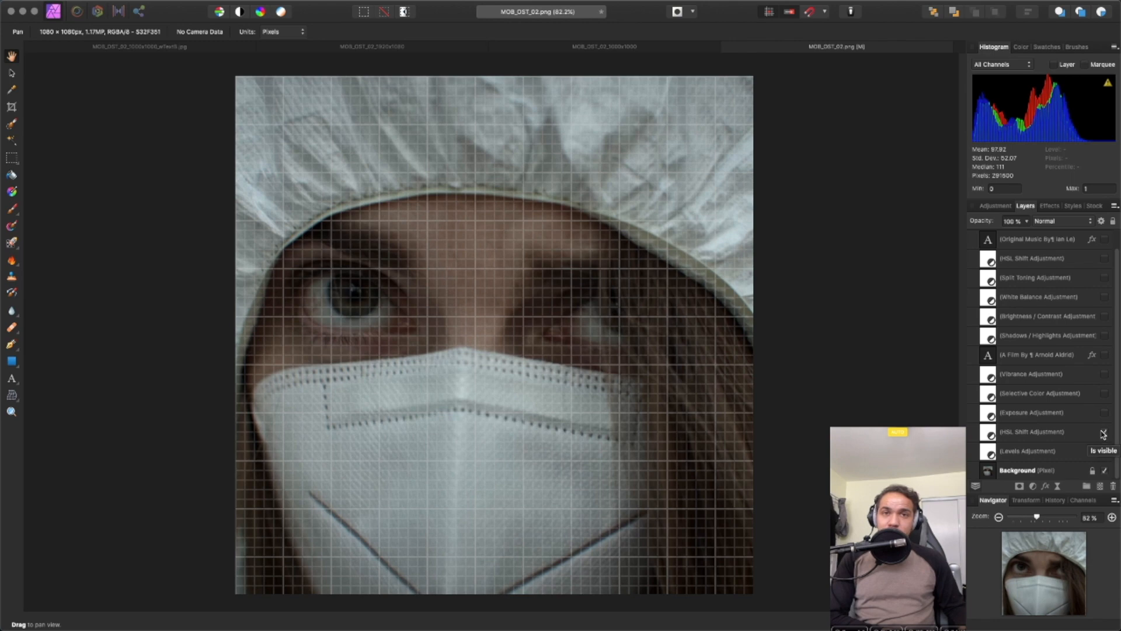
pyautogui.click(1105, 412)
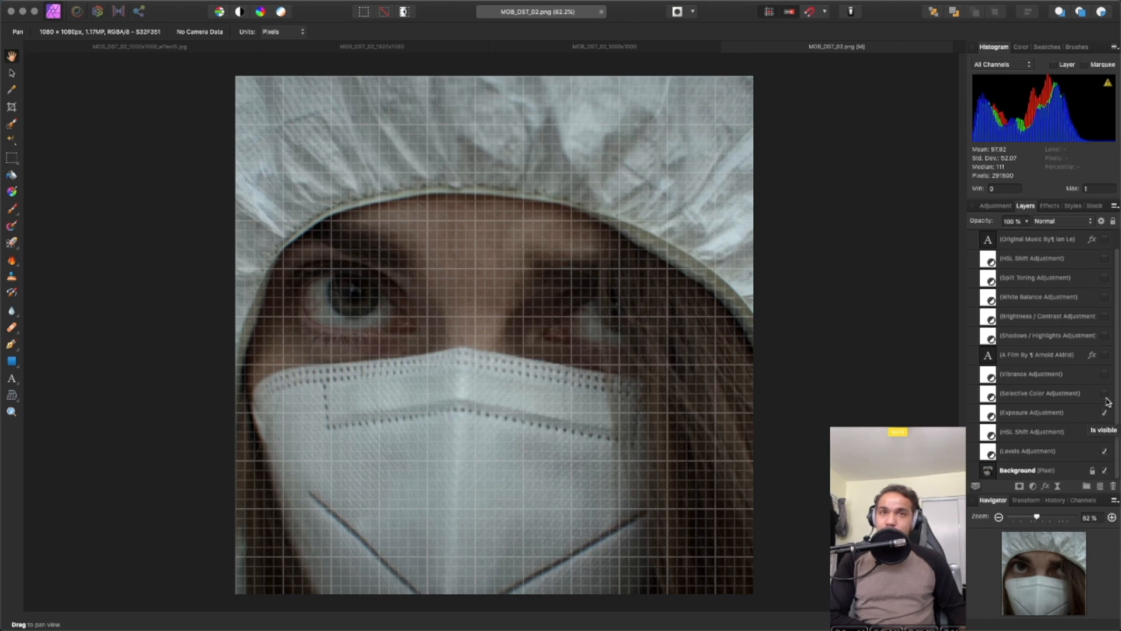
pyautogui.click(1105, 393)
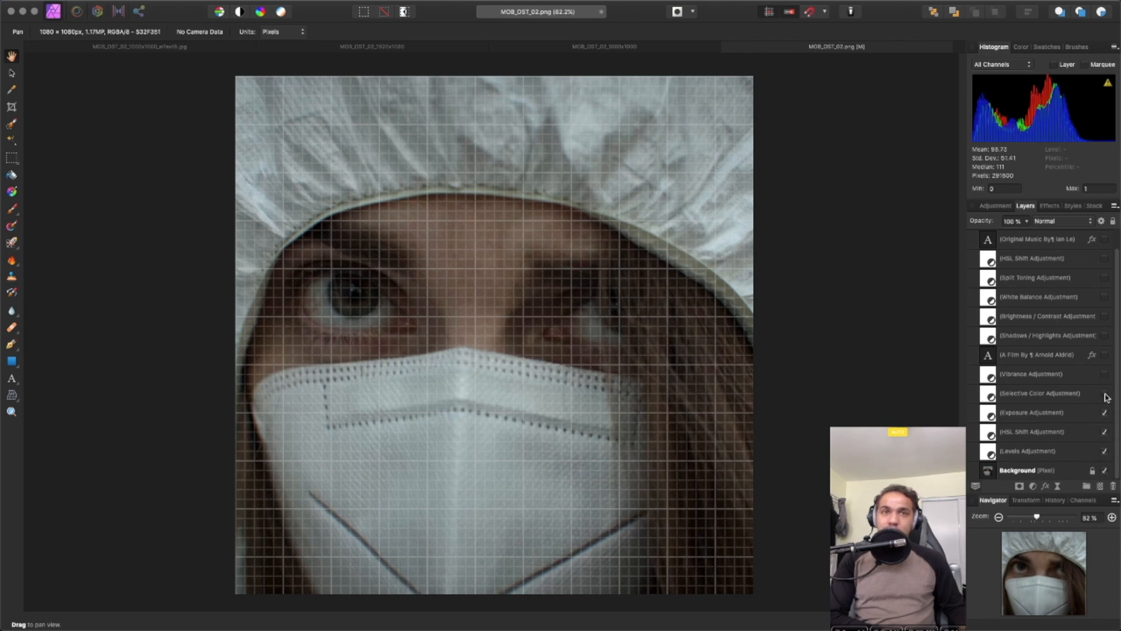
pyautogui.doubleClick(1059, 393)
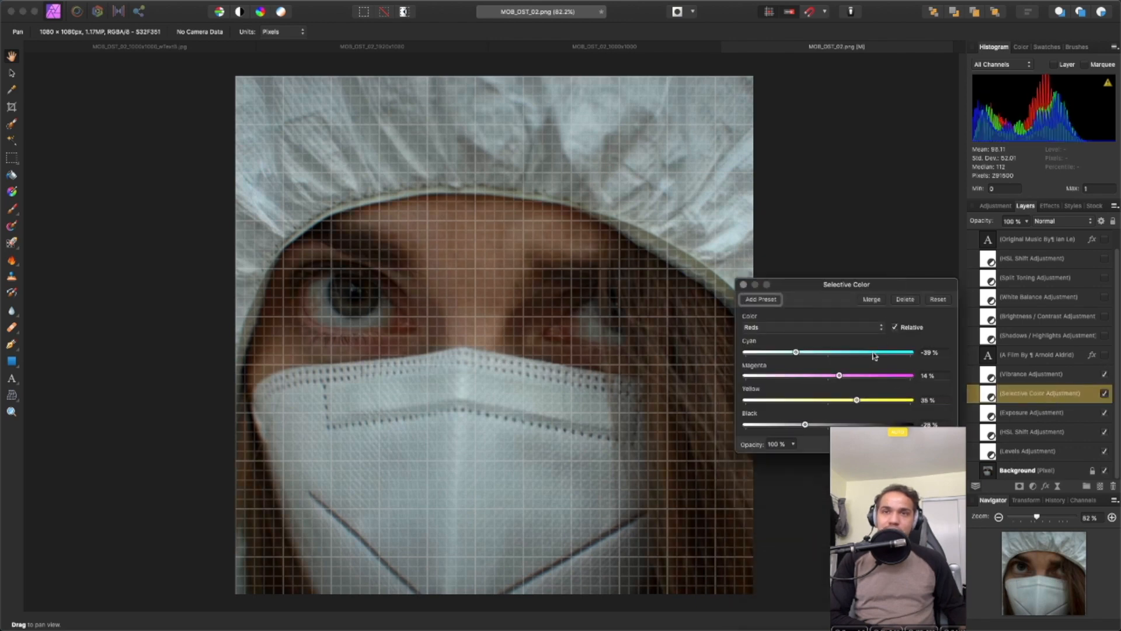
pyautogui.click(744, 285)
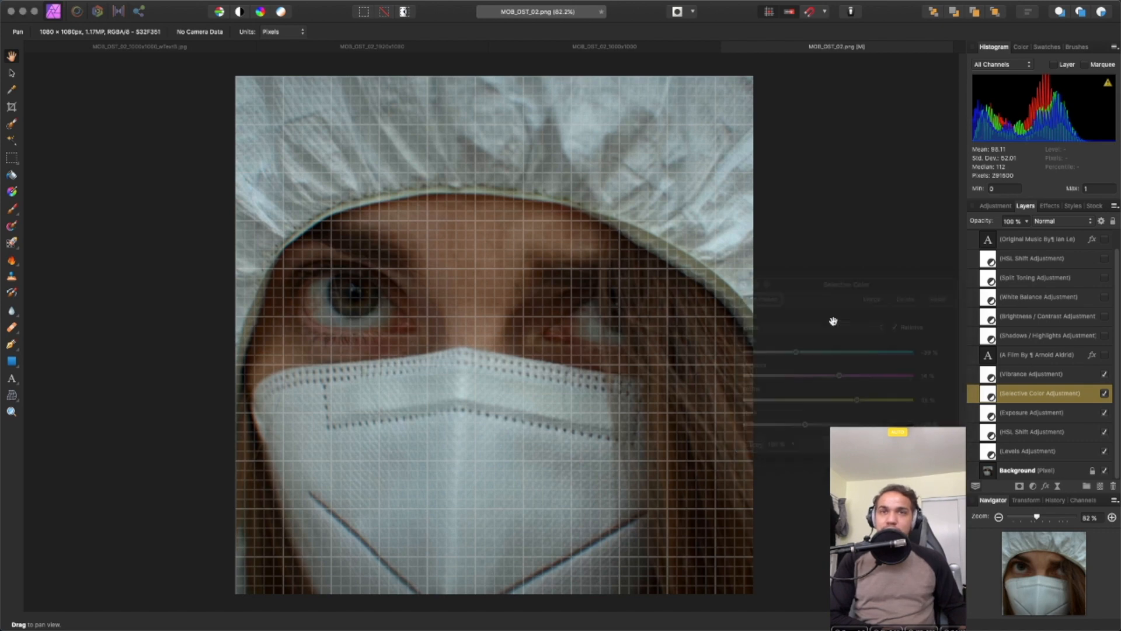
# Make the "A Film By" credits text layer visible again over the mask
pyautogui.click(1045, 374)
pyautogui.click(1043, 356)
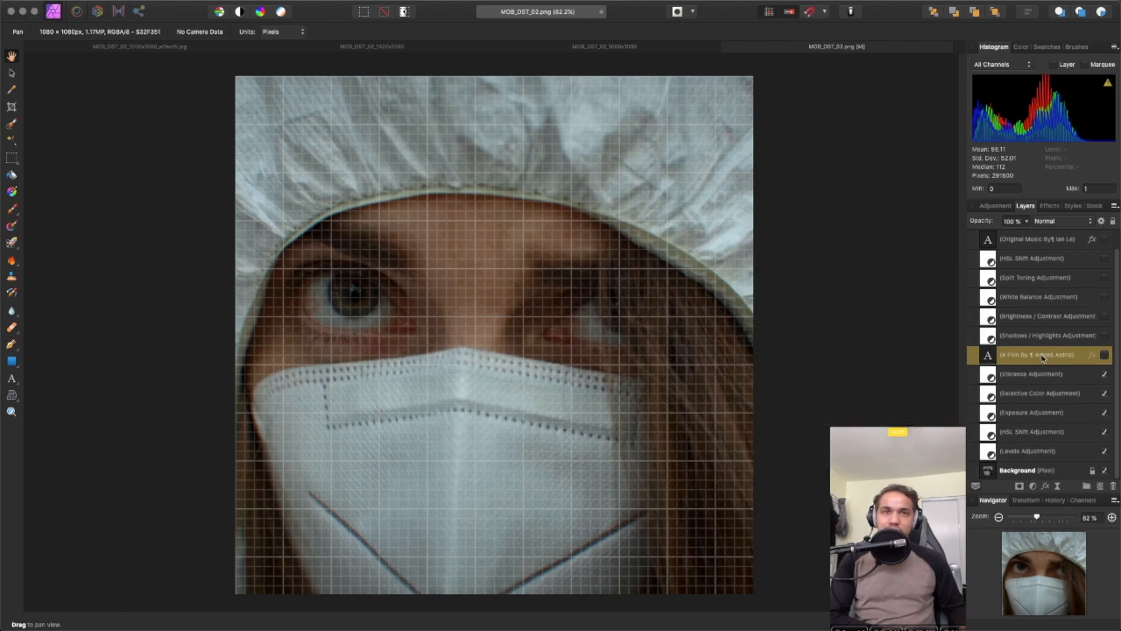
pyautogui.click(1106, 357)
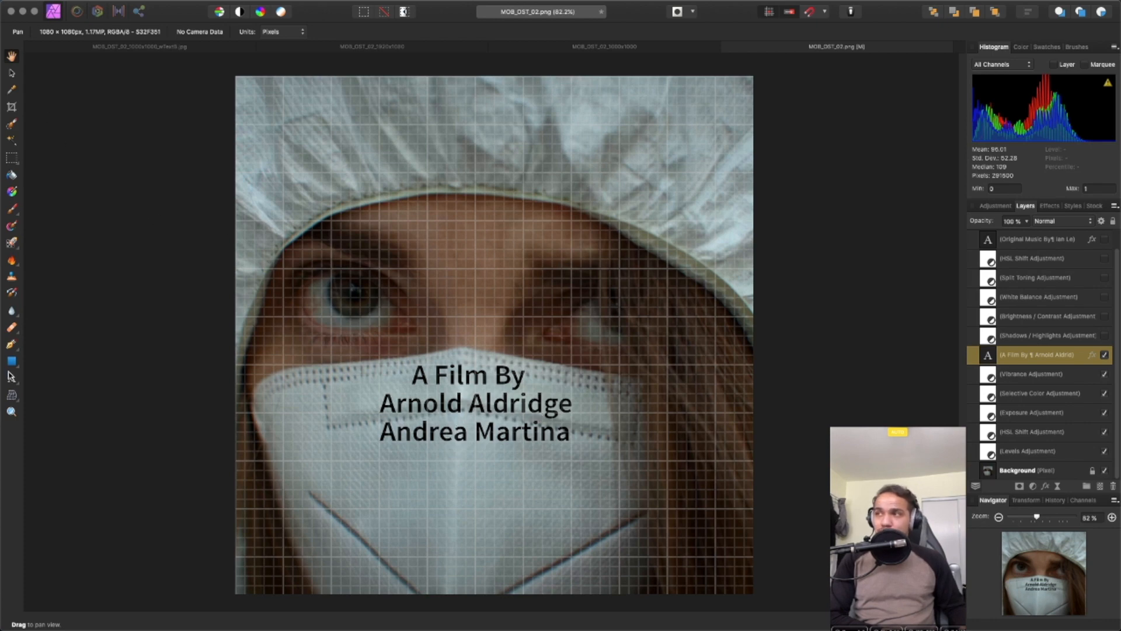
# Select all of the "A Film By" credits text over the mask and change its font to Big Caslon
pyautogui.click(12, 377)
pyautogui.moveTo(412, 376); pyautogui.dragTo(569, 429)
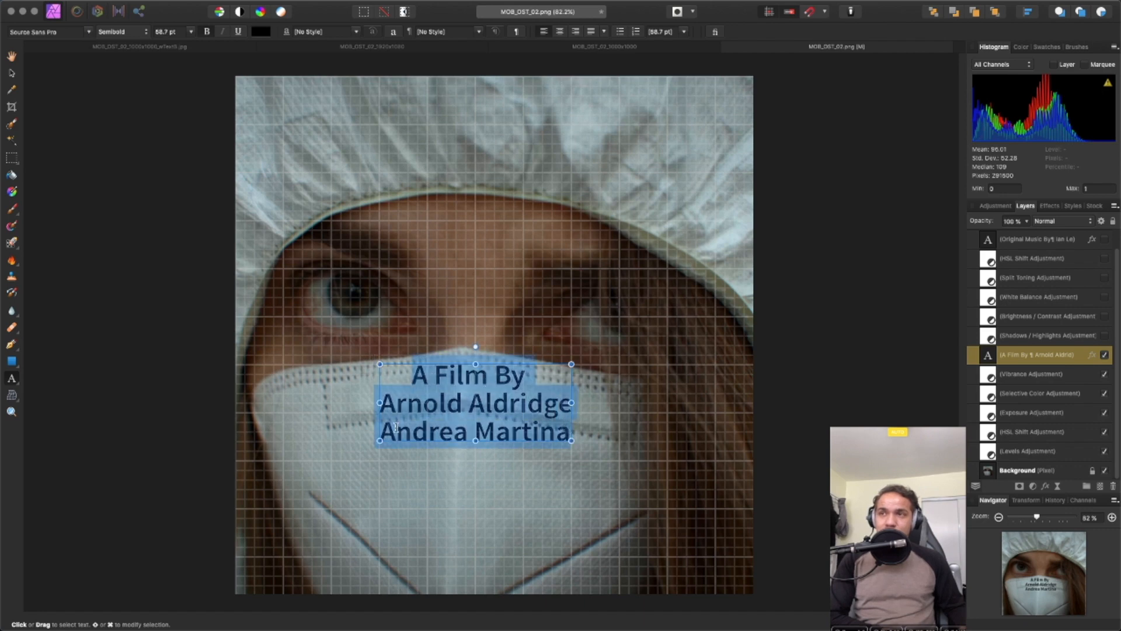
pyautogui.click(558, 430)
pyautogui.moveTo(569, 432); pyautogui.dragTo(371, 397)
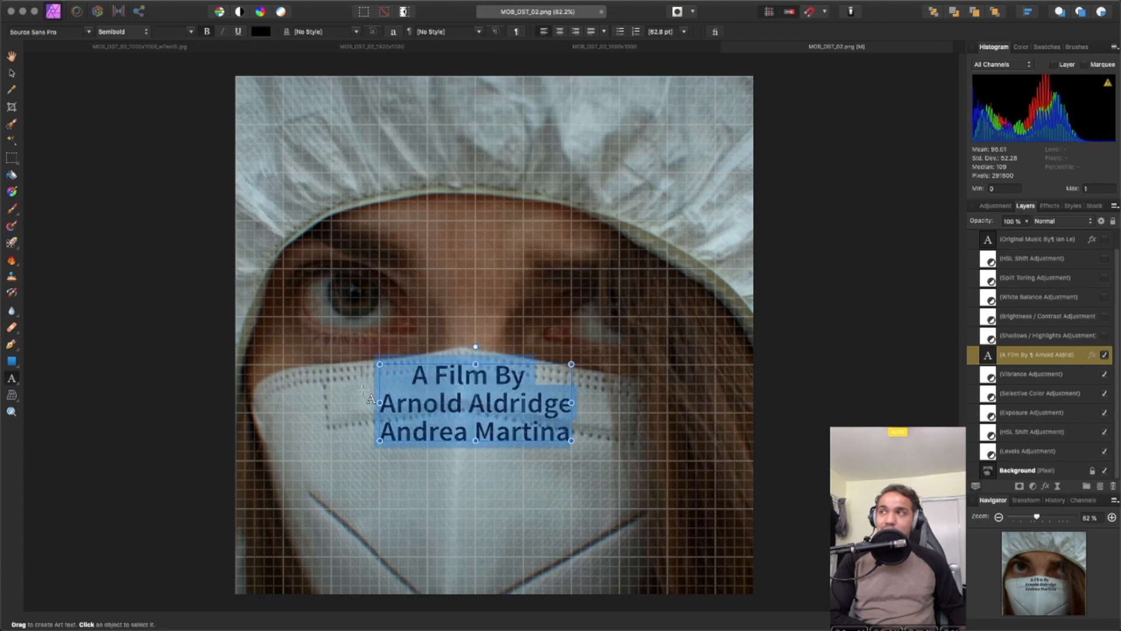
pyautogui.click(89, 32)
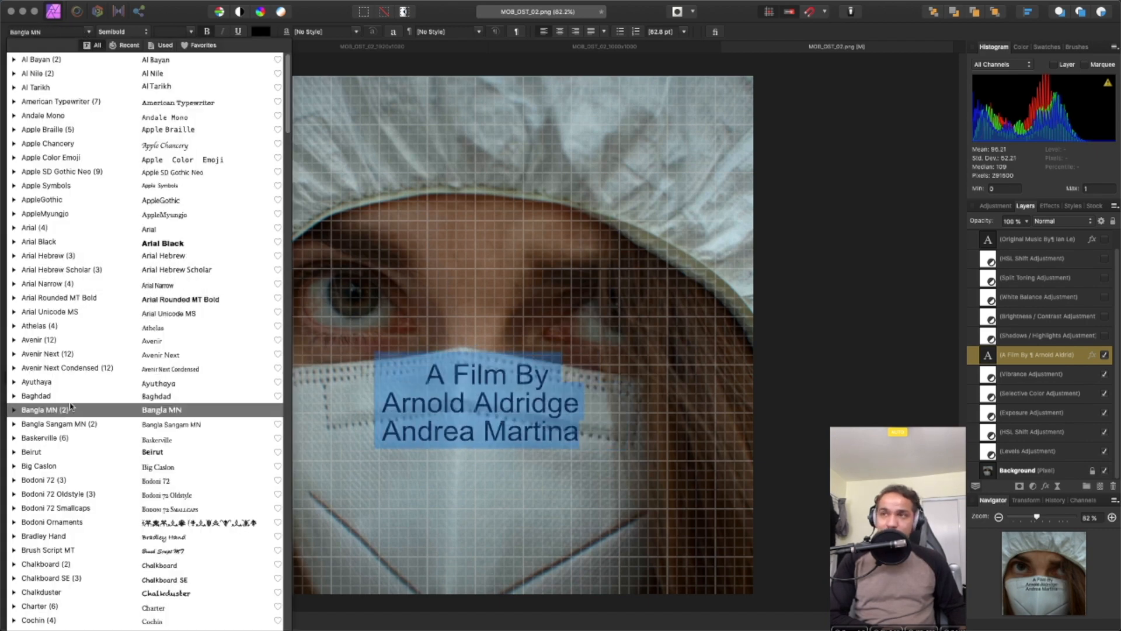
pyautogui.click(74, 470)
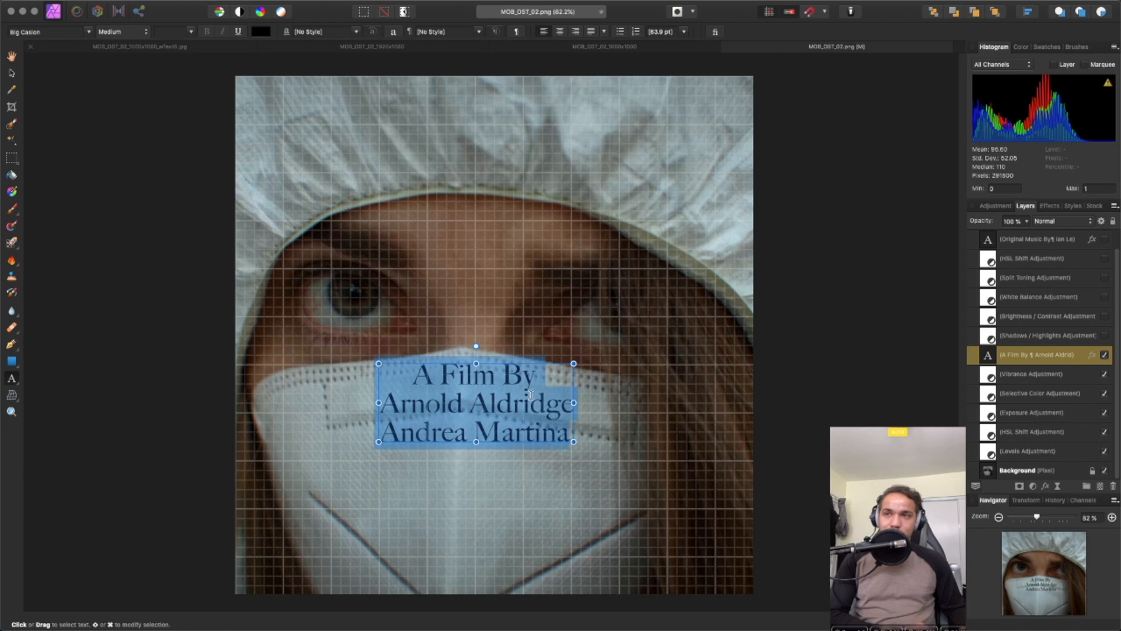
pyautogui.scroll(-5, 528, 386)
pyautogui.scroll(-2, 528, 386)
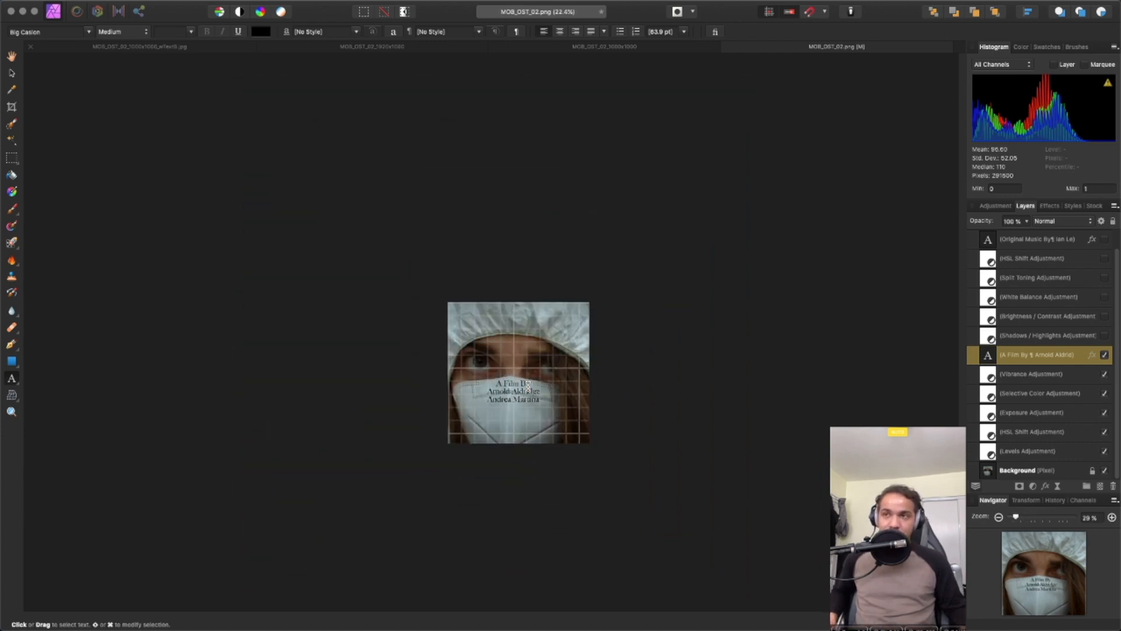
pyautogui.scroll(8, 528, 386)
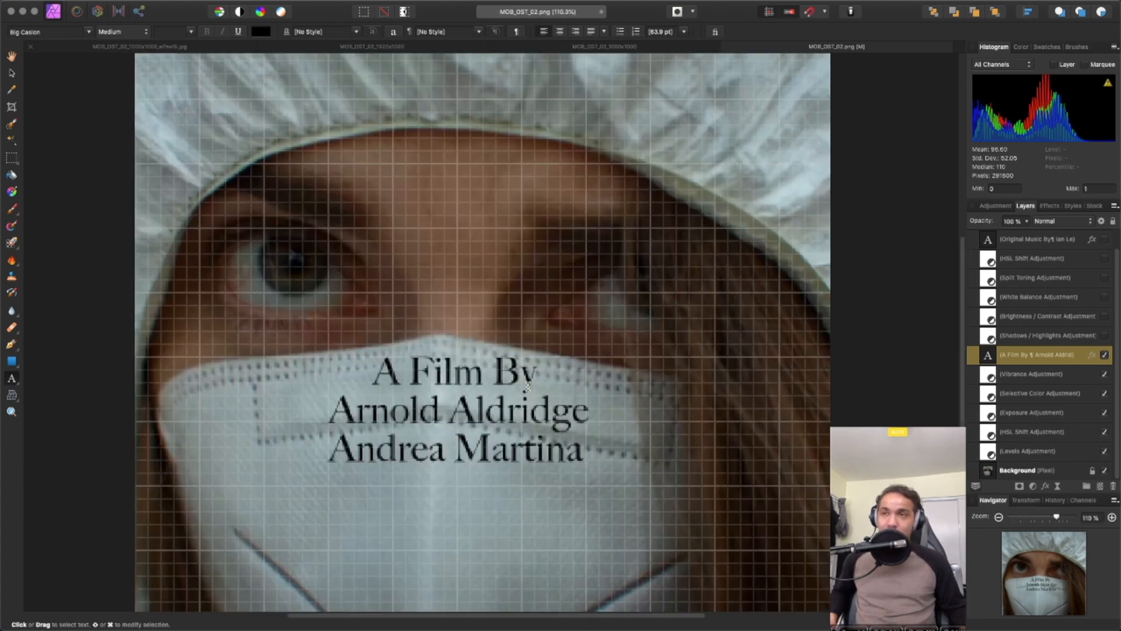
# Undo the credits font change and earlier layer visibility changes, and redo as far as the credits showing in Source Sans Pro
pyautogui.press('super+z')
pyautogui.press('super+z')
pyautogui.press('super+z')
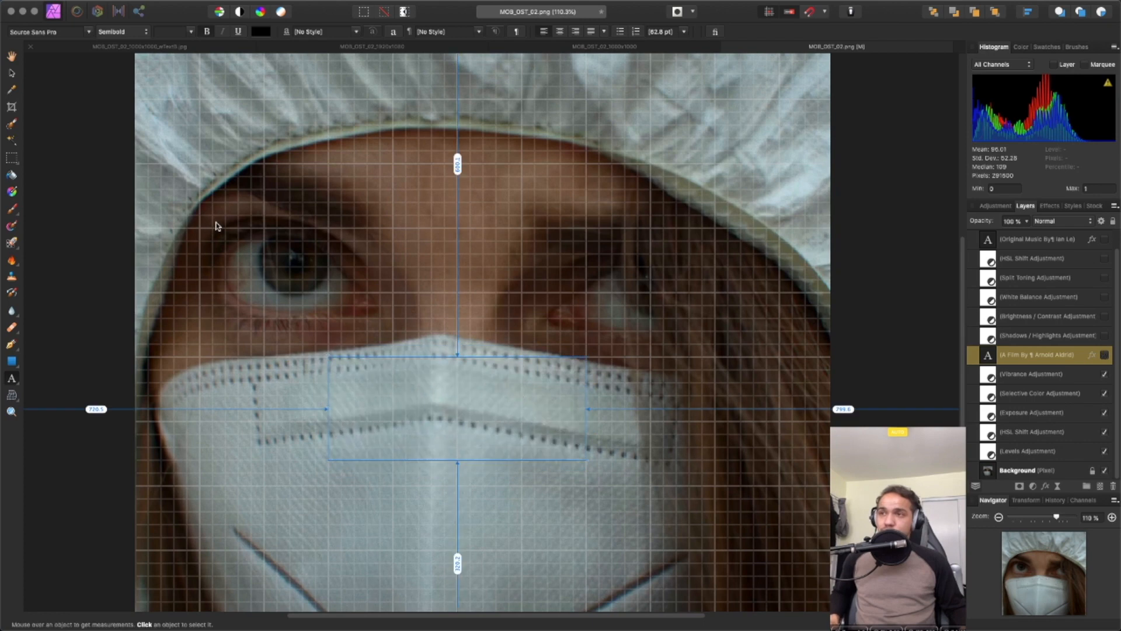
pyautogui.press('super+z')
pyautogui.press('super+z')
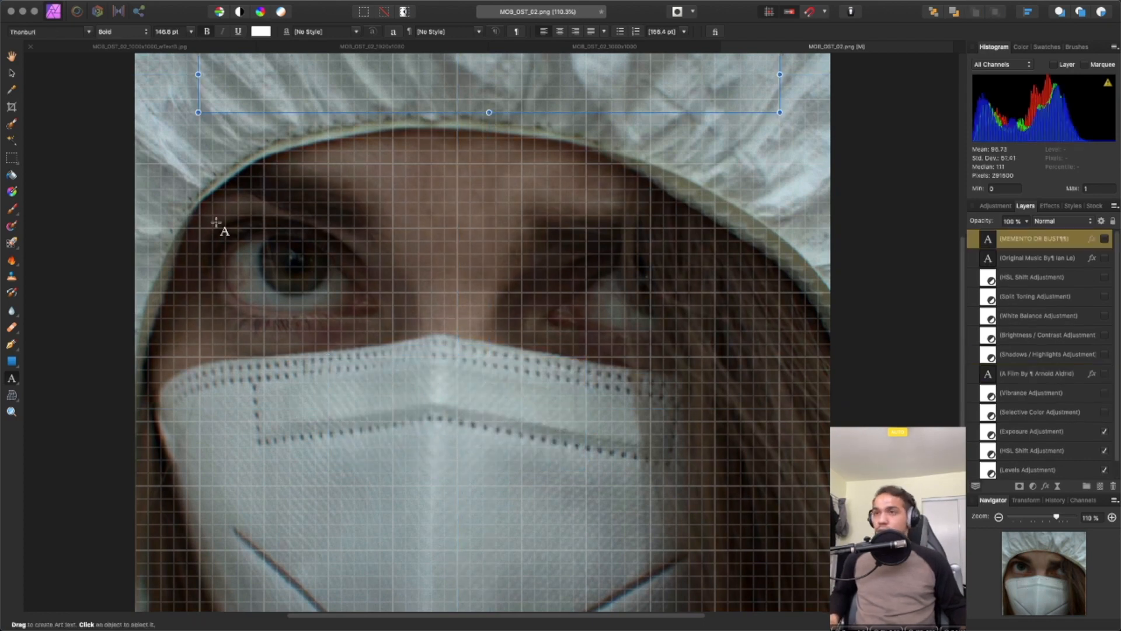
pyautogui.press('super+shift+z')
pyautogui.press('super+shift+z')
pyautogui.press('super+shift+z')
pyautogui.press('super+shift+z')
pyautogui.press('super+shift+z')
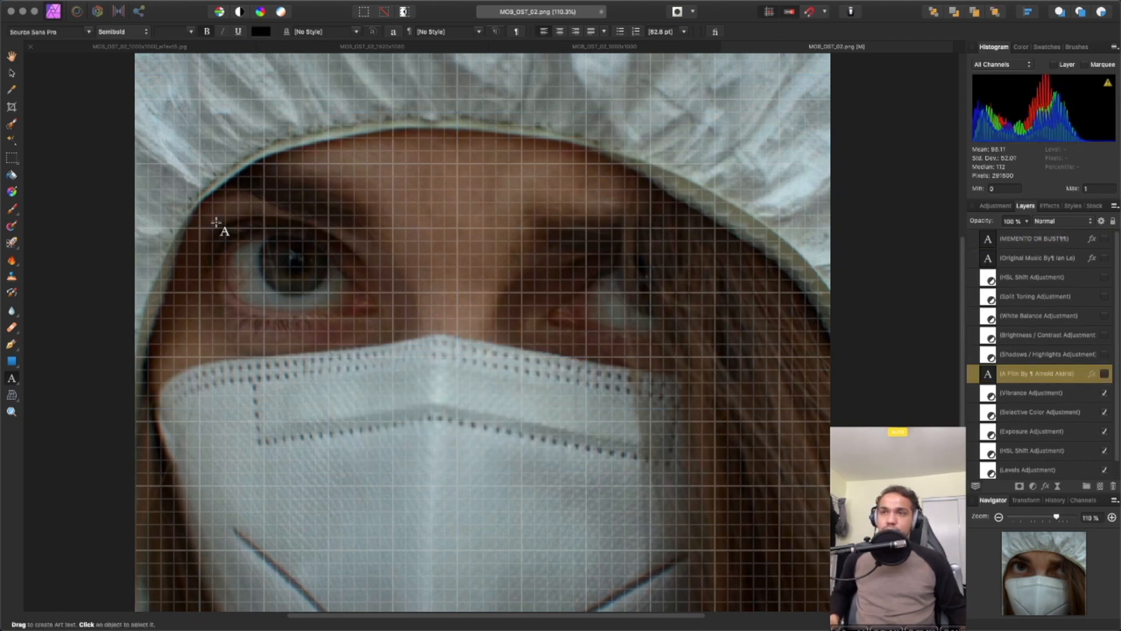
pyautogui.scroll(-3, 445, 255)
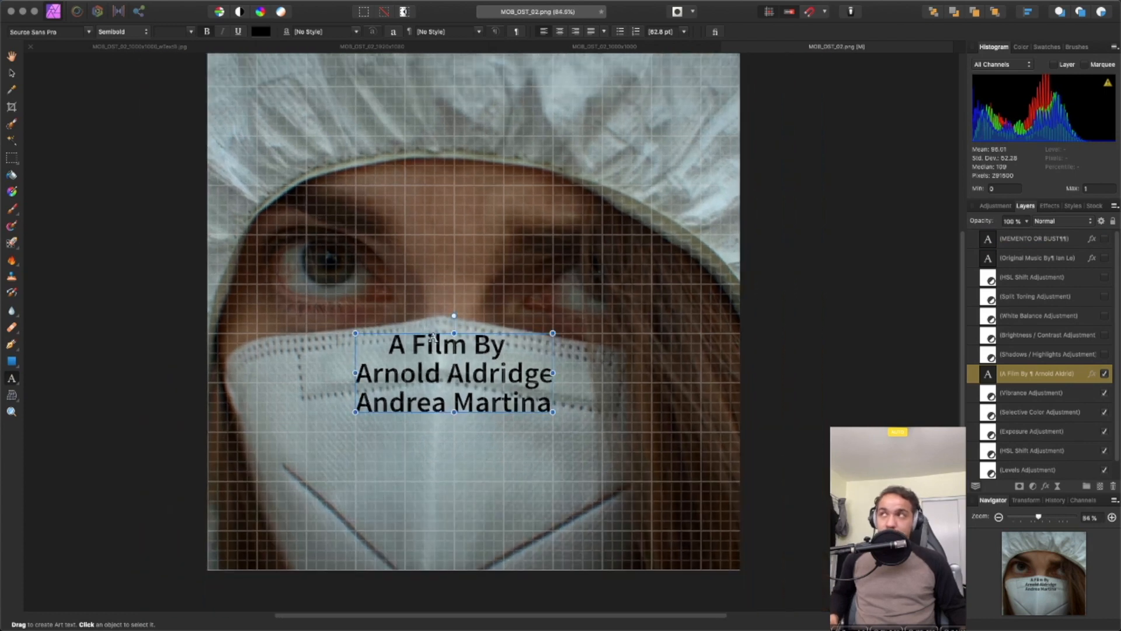
# Turn on all remaining hidden adjustment layers above the film credits, and show the "Original Music By" and "MEMENTO OR BUST" text layers
pyautogui.hscroll(-2, 449, 260)
pyautogui.hscroll(1, 468, 369)
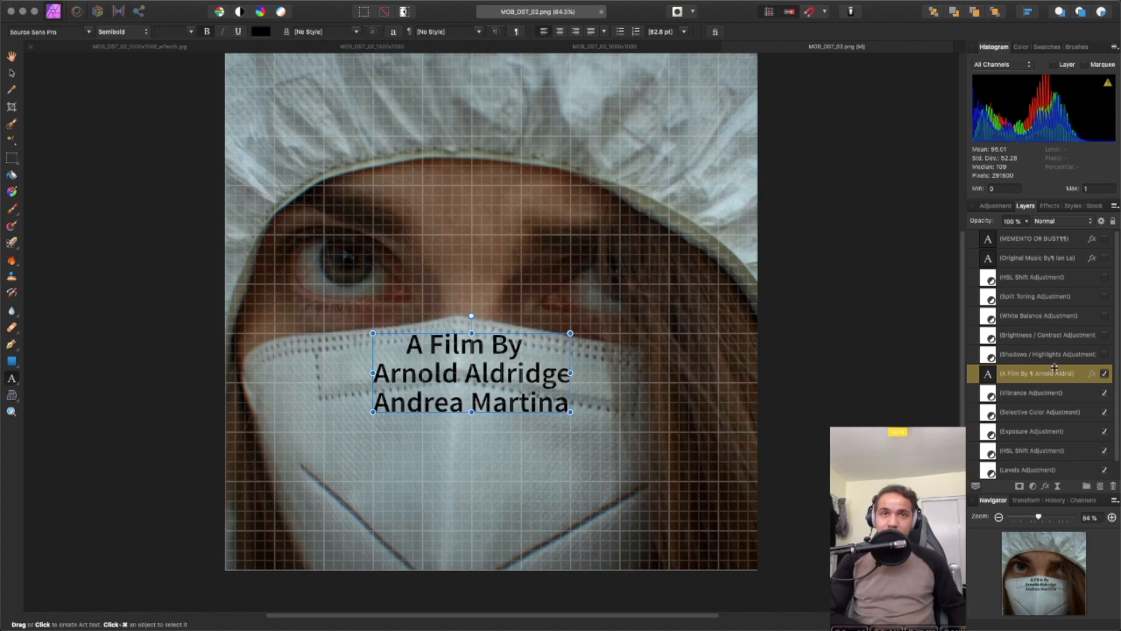
pyautogui.click(1106, 335)
pyautogui.click(1106, 336)
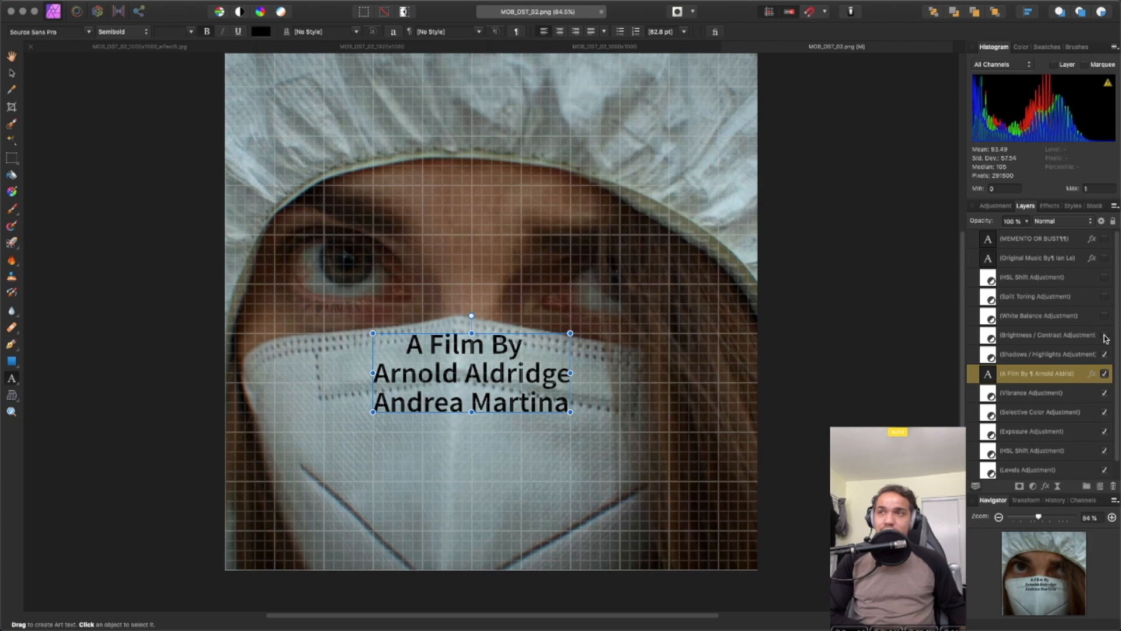
pyautogui.click(1106, 335)
pyautogui.click(1107, 297)
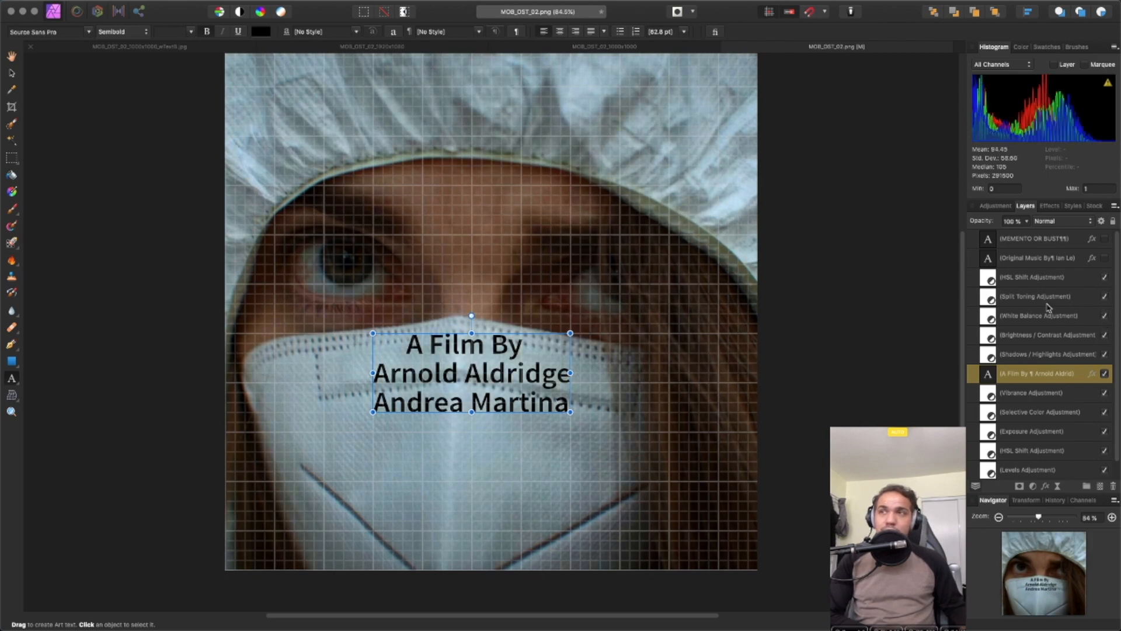
pyautogui.click(1105, 258)
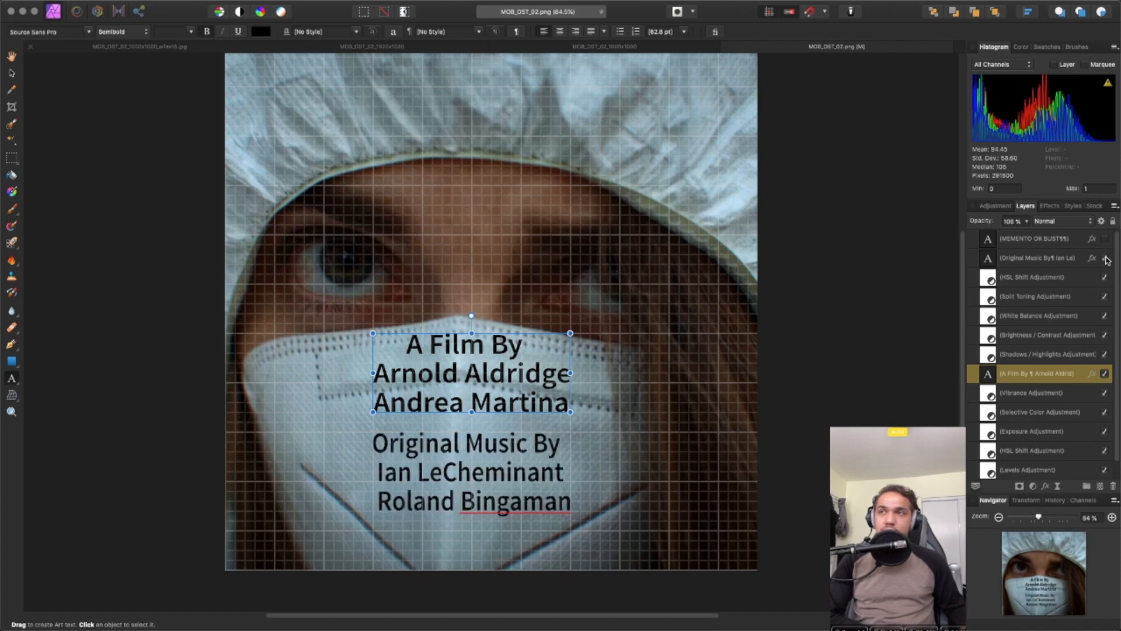
pyautogui.click(1106, 239)
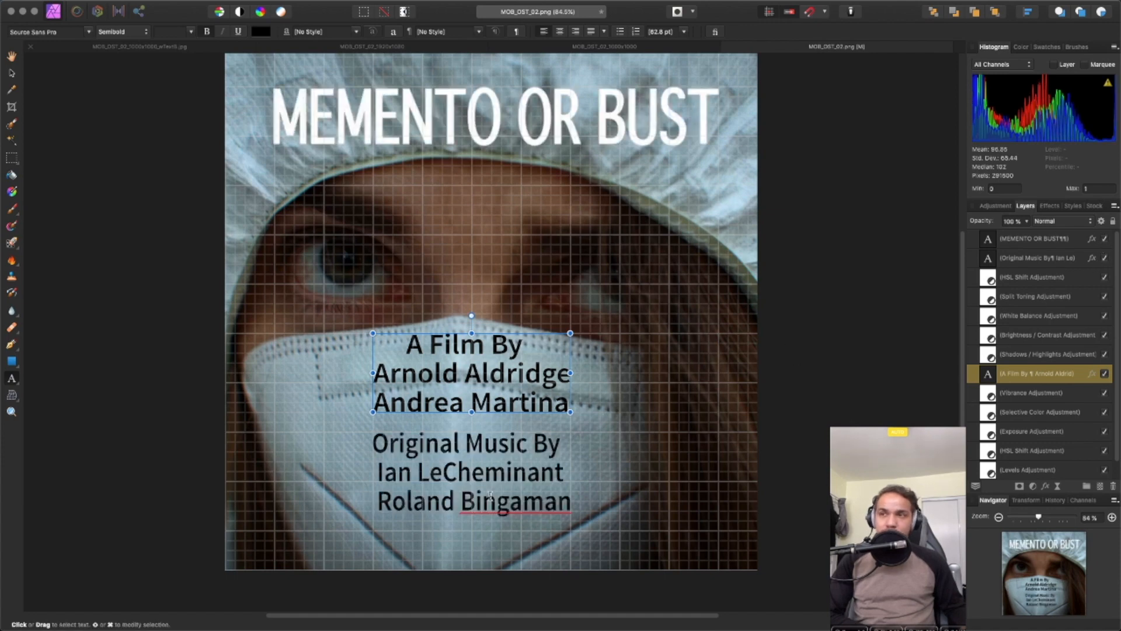
# Select the "Original Music By" text and the "A Film By" text in turn to compare their font settings
pyautogui.click(573, 506)
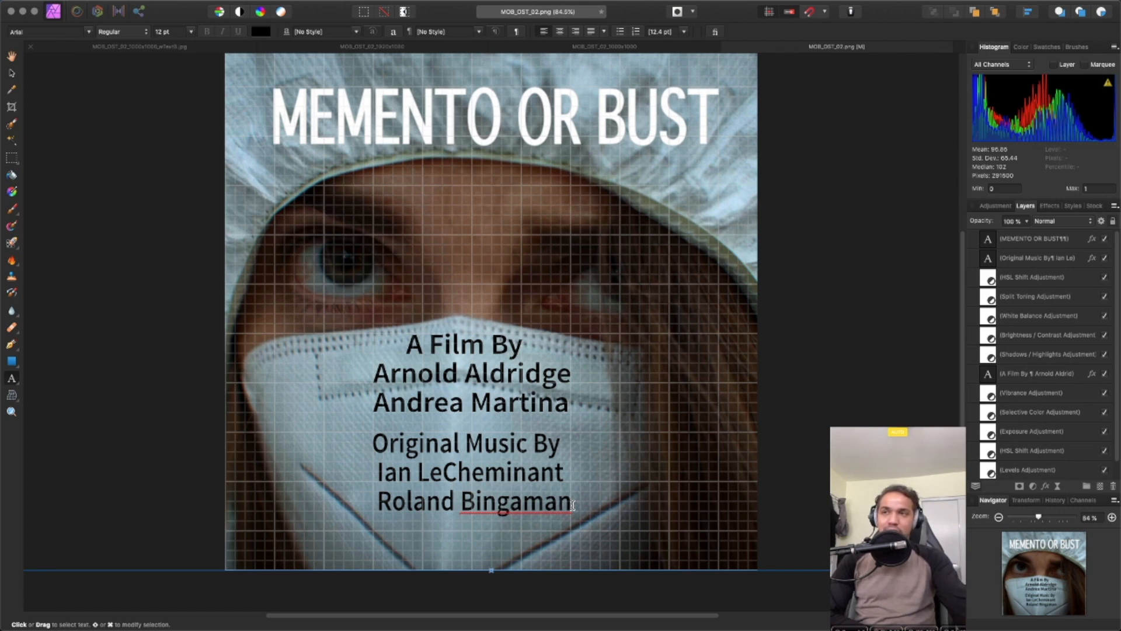
pyautogui.click(568, 501)
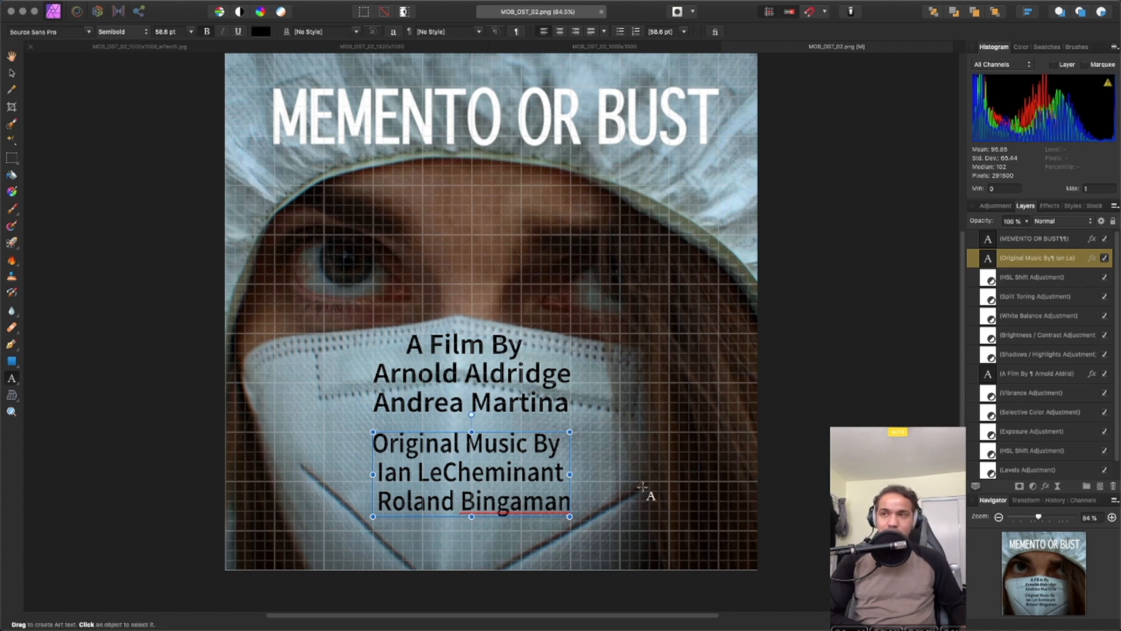
pyautogui.moveTo(570, 499); pyautogui.dragTo(374, 435)
pyautogui.moveTo(574, 406); pyautogui.dragTo(373, 334)
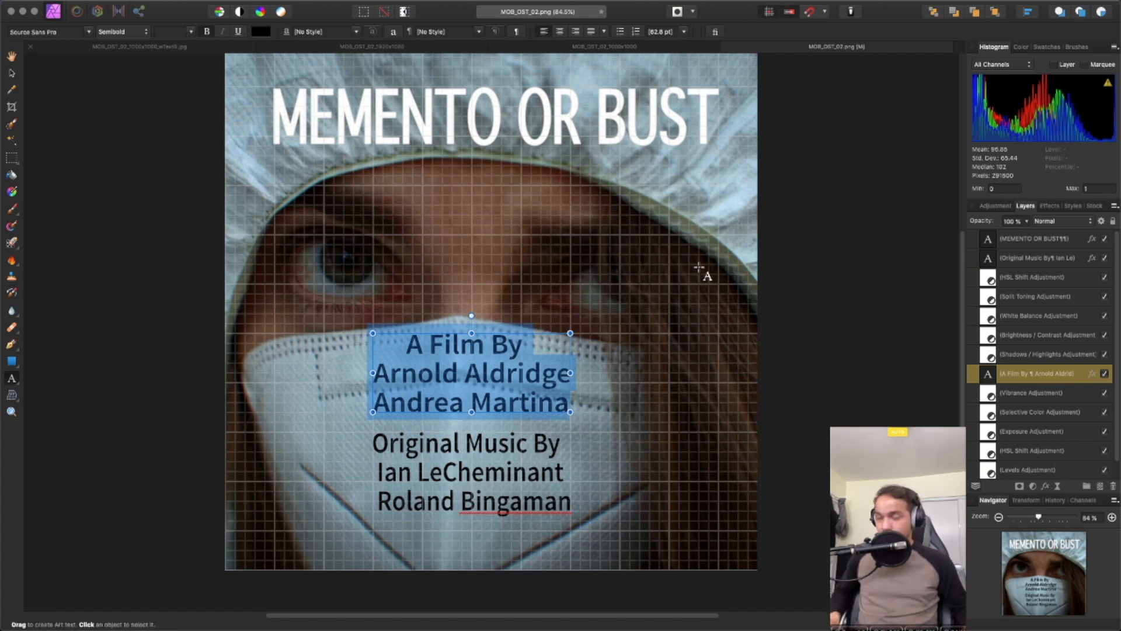
# Review the JPEG (Best quality) export settings for the cover, cancel without exporting and deselect the text
pyautogui.press('super+alt+shift+w')
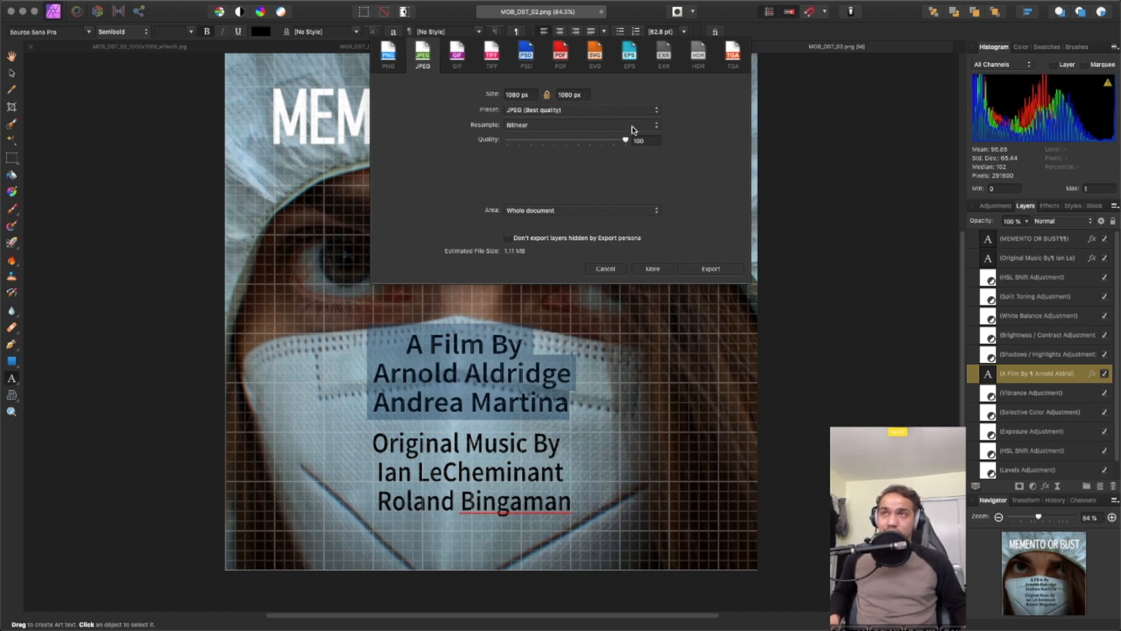
pyautogui.click(601, 270)
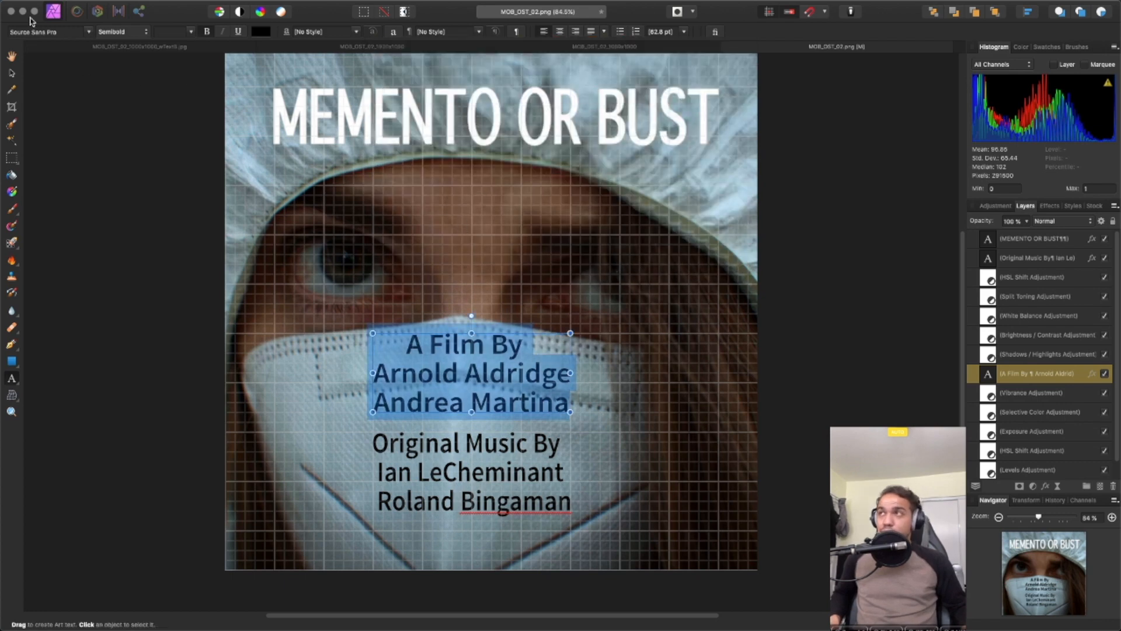
pyautogui.click(652, 47)
pyautogui.click(752, 51)
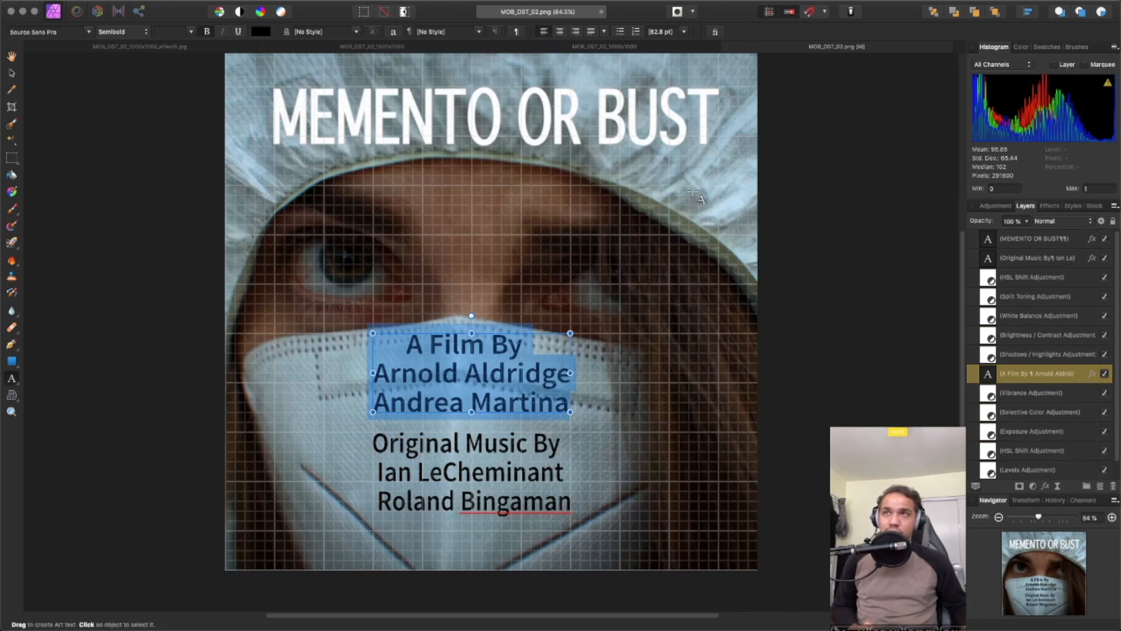
pyautogui.click(629, 115)
pyautogui.click(815, 165)
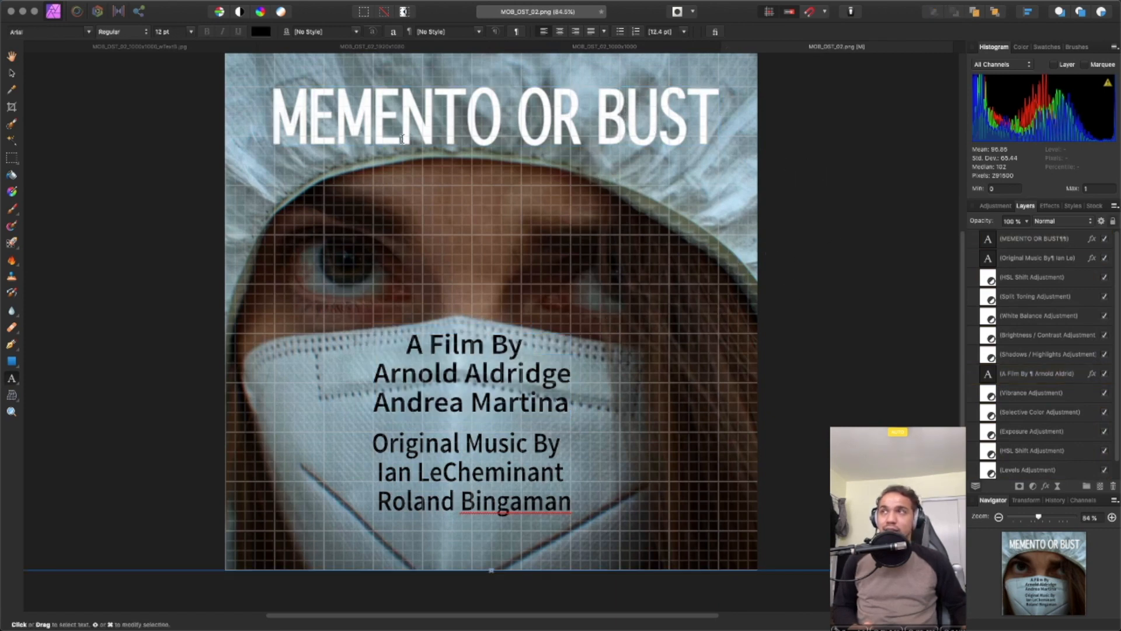
# Switch to the Memento Or Bust OST folder in Finder, collapse ScreenShots and select MOB_OST_02_1000x1000C.jpg
pyautogui.click(22, 12)
pyautogui.click(742, 153)
pyautogui.click(740, 146)
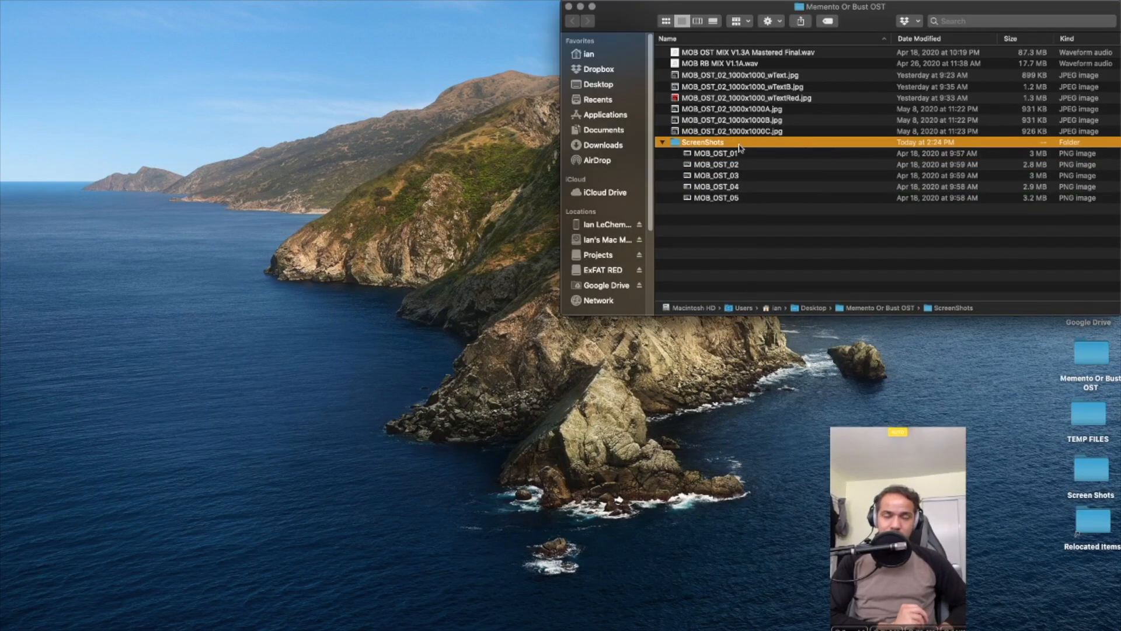
pyautogui.press('Left')
pyautogui.click(831, 209)
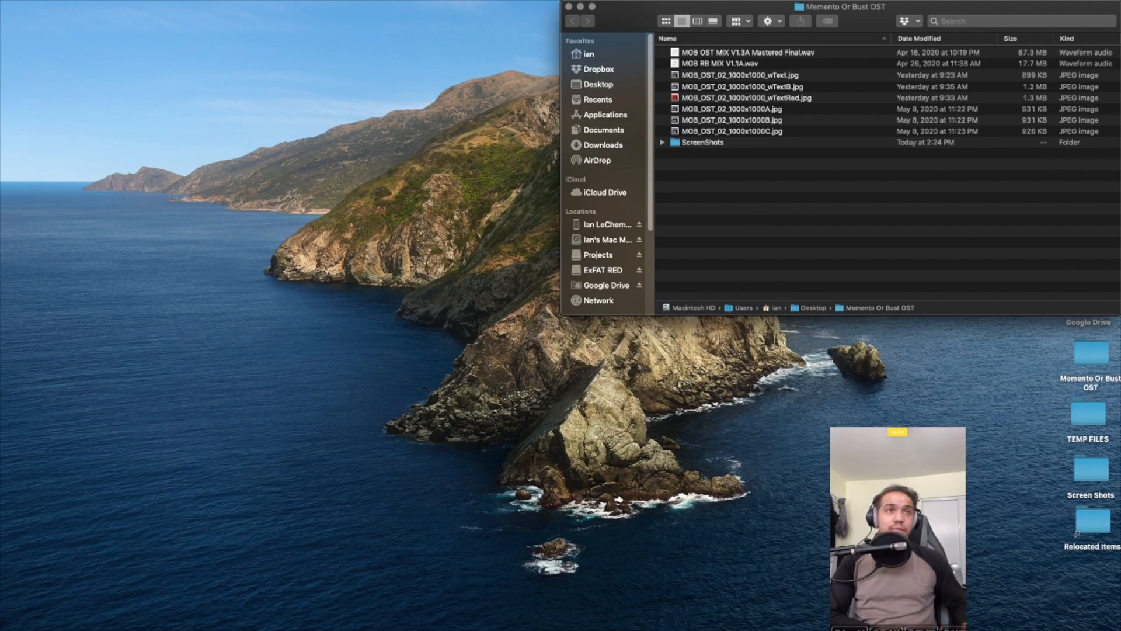
pyautogui.click(795, 134)
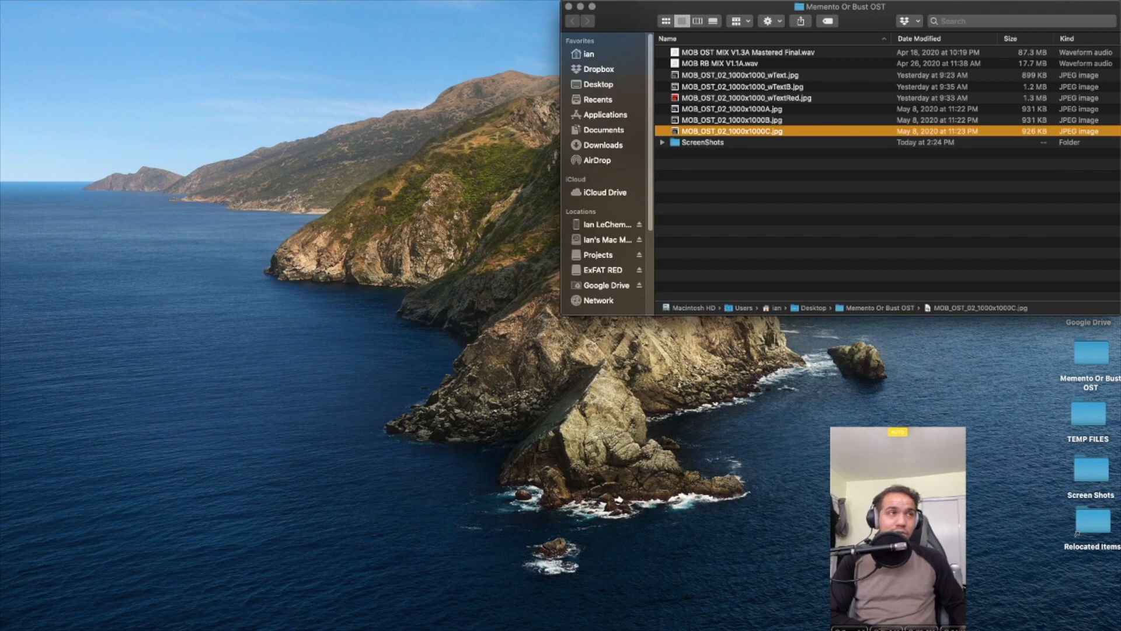
# Switch to the Tracks Database For Distribution sheet in Chrome, enlarge its window and review the Tracks Data columns
pyautogui.press('super+Tab')
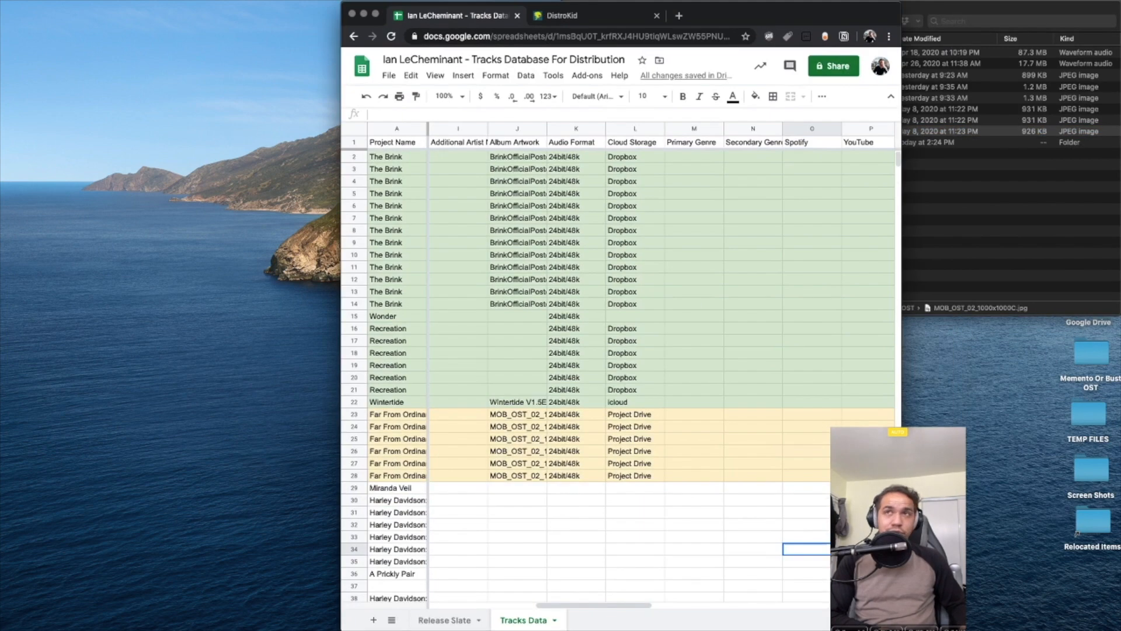
pyautogui.doubleClick(717, 17)
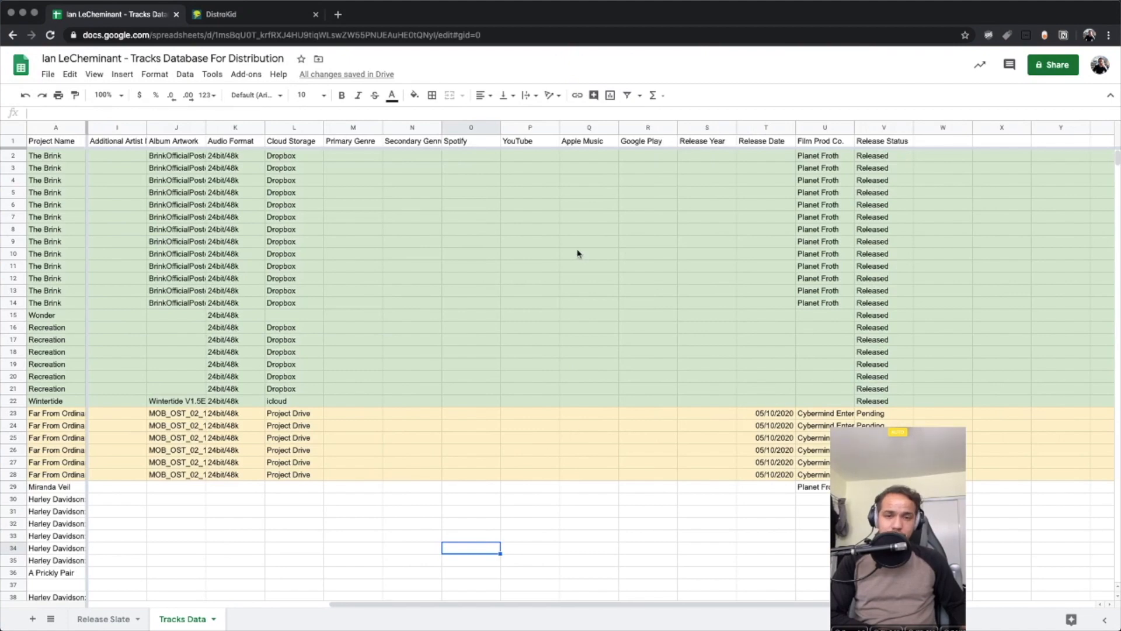
pyautogui.scroll(-5, 576, 274)
pyautogui.scroll(5, 575, 293)
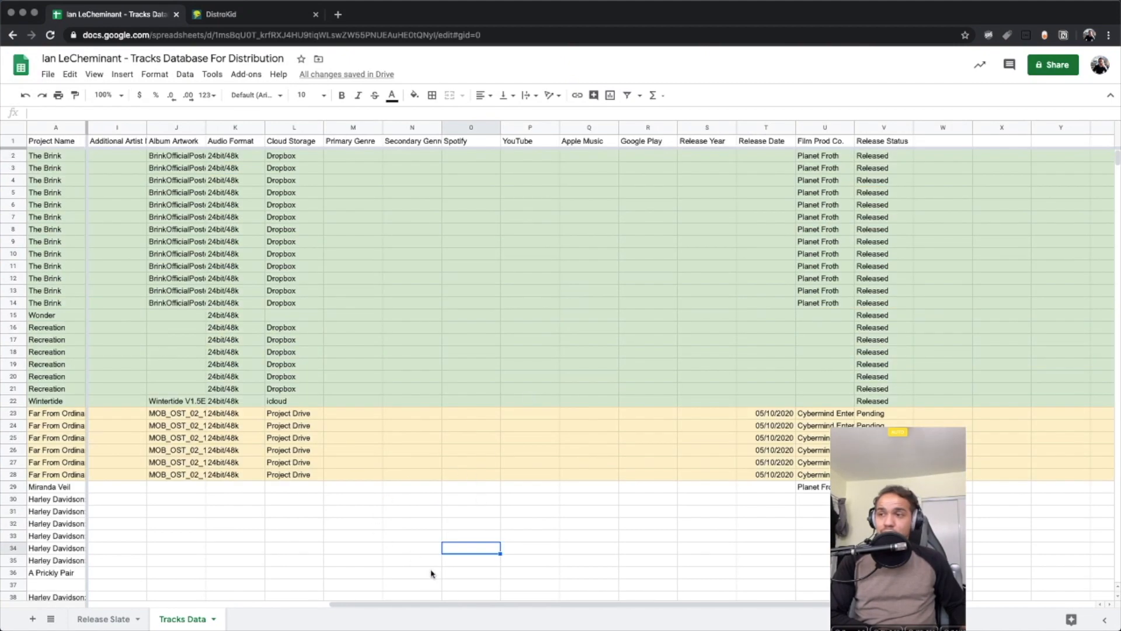
pyautogui.moveTo(417, 604); pyautogui.dragTo(120, 599)
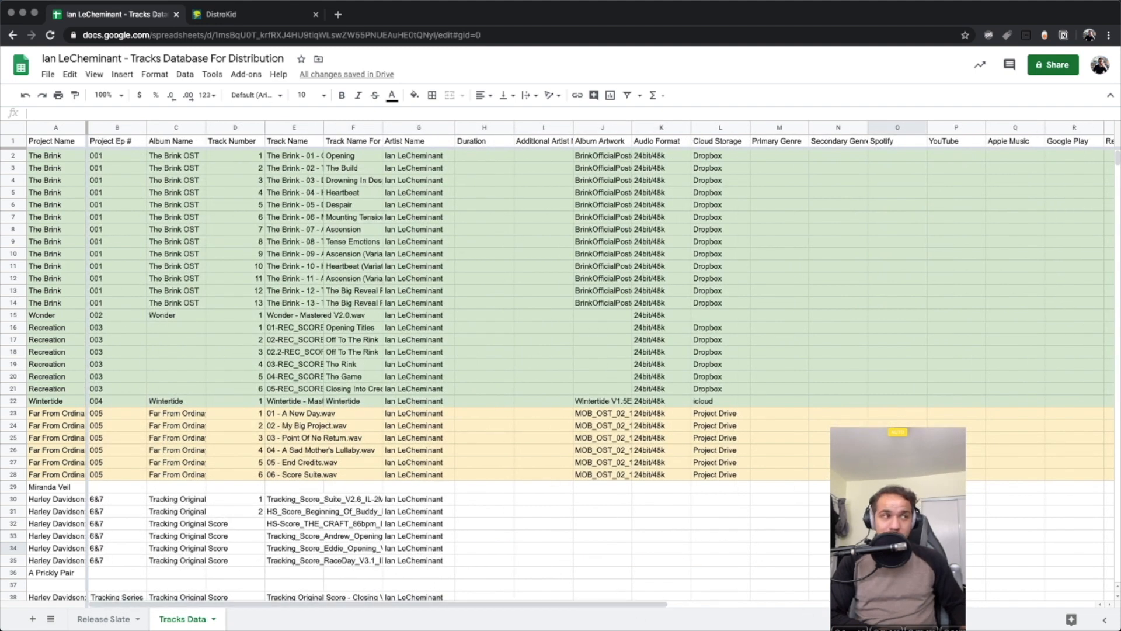
# Place the spreadsheet beside Spotify and bring up The Brink album listing on the artist page
pyautogui.hotkey('ctrl', 'alt', 'Left')
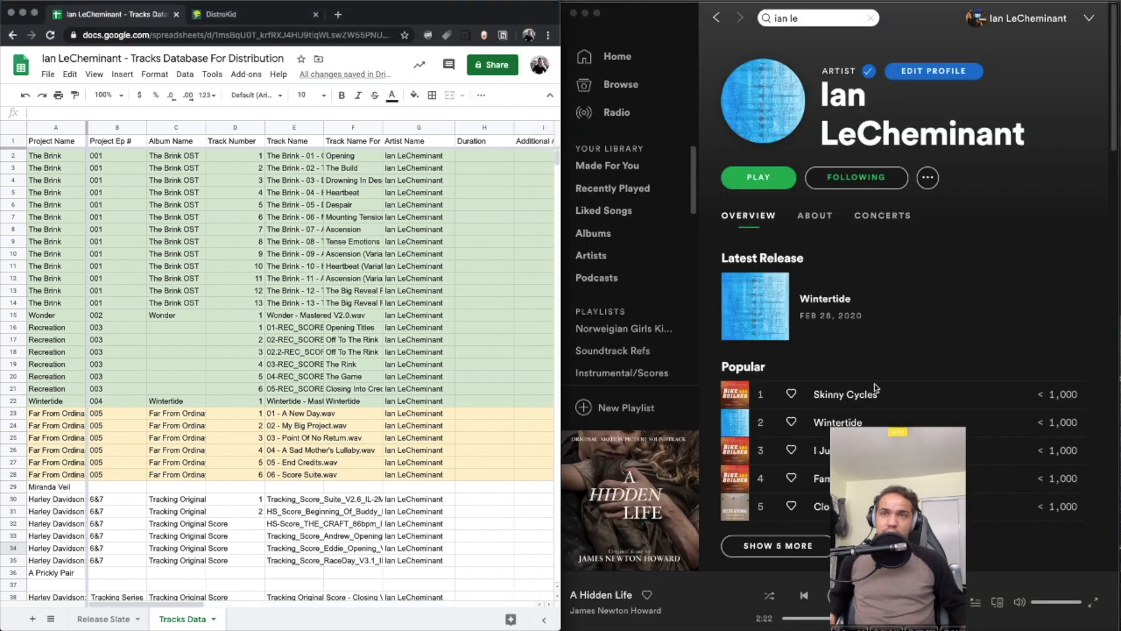
pyautogui.scroll(-1, 863, 348)
pyautogui.scroll(-10, 848, 285)
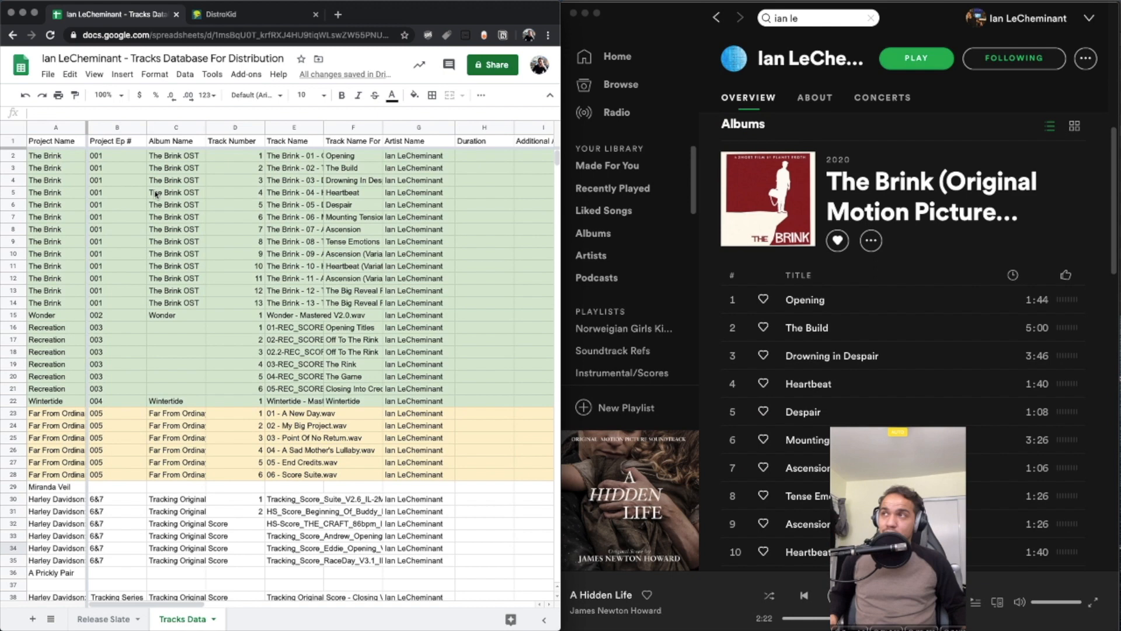
# Examine The Brink rows in the Tracks Data sheet, from track names to audio format, alongside the artist's Spotify releases
pyautogui.click(233, 194)
pyautogui.click(301, 157)
pyautogui.hscroll(2, 342, 229)
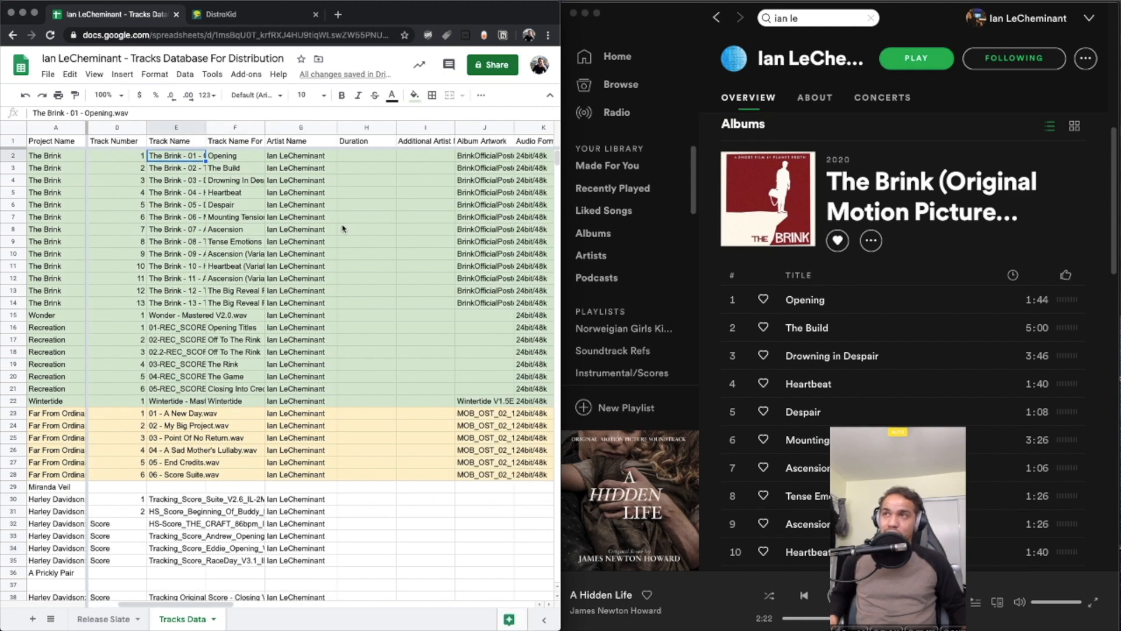
pyautogui.hscroll(1, 342, 228)
pyautogui.click(472, 205)
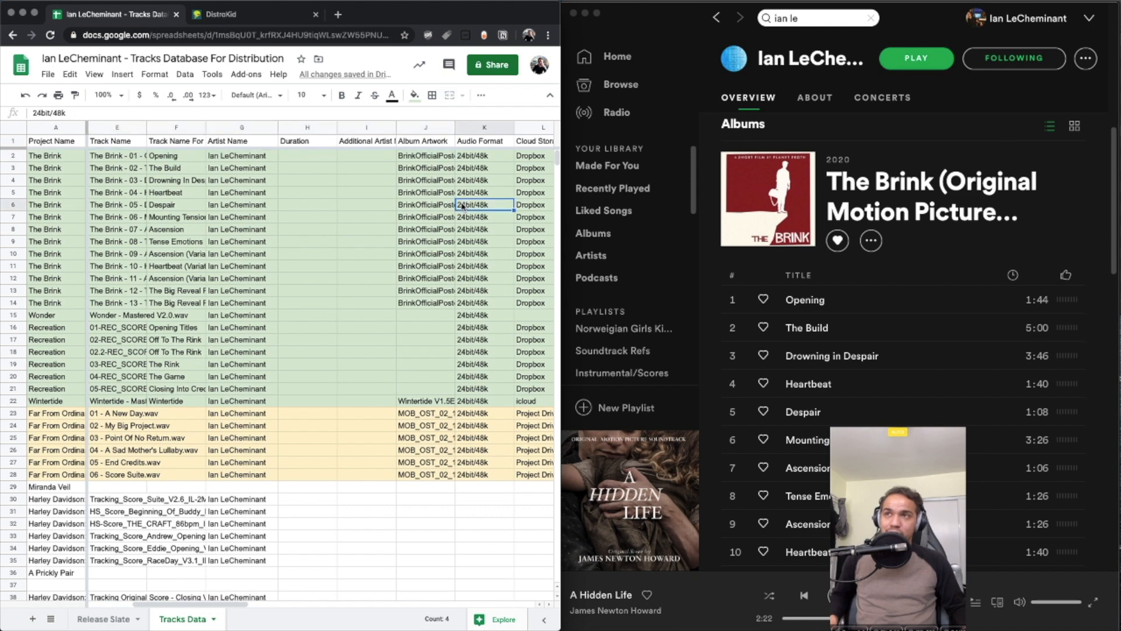
pyautogui.click(67, 159)
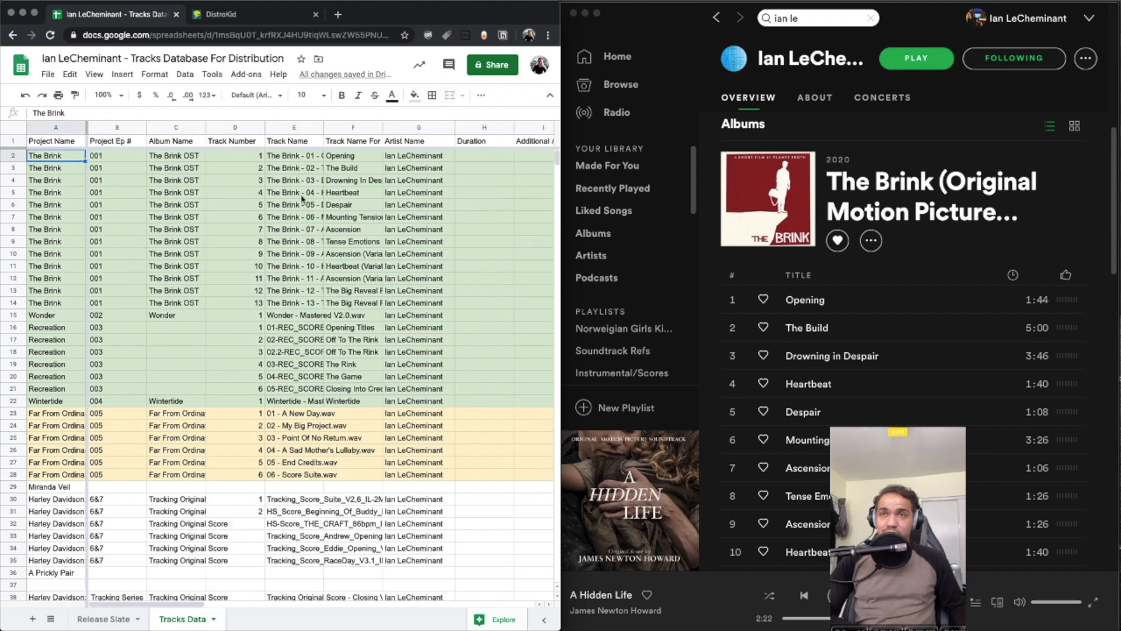
pyautogui.scroll(-10, 934, 260)
pyautogui.scroll(20, 911, 257)
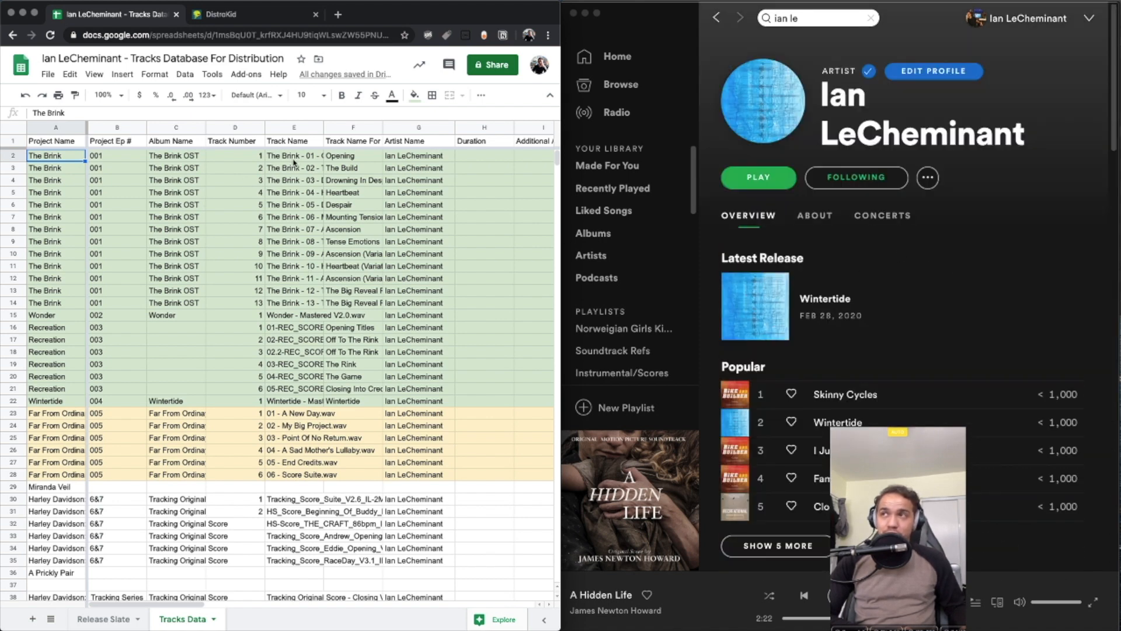
# Compare the album list on the DistroKid dashboard with the releases recorded in the Tracks Data sheet
pyautogui.click(242, 15)
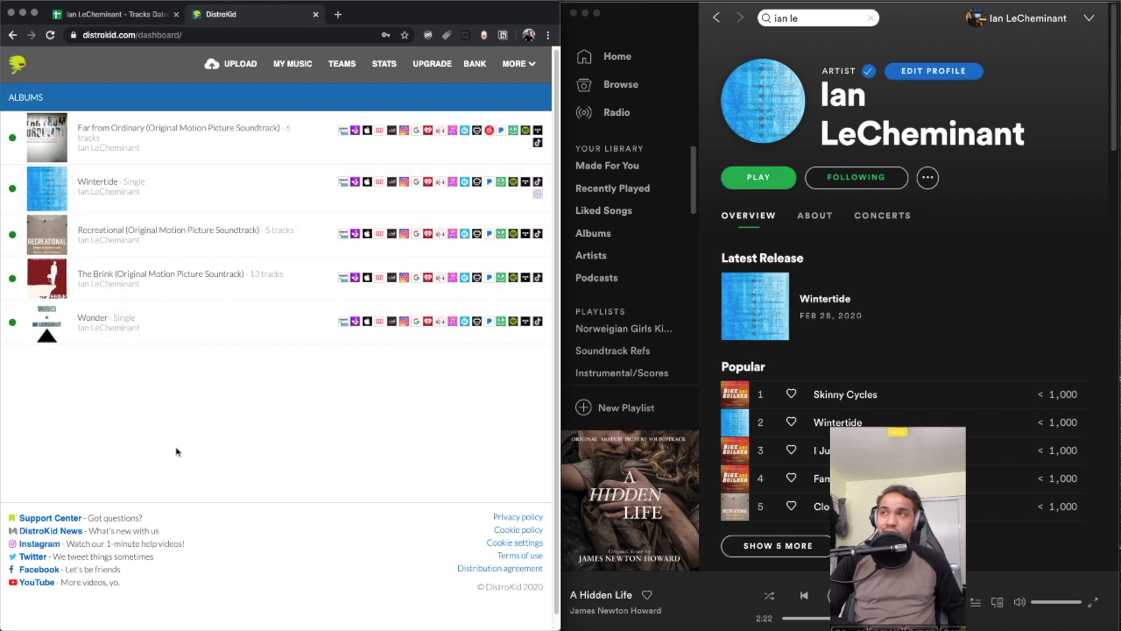
pyautogui.click(127, 15)
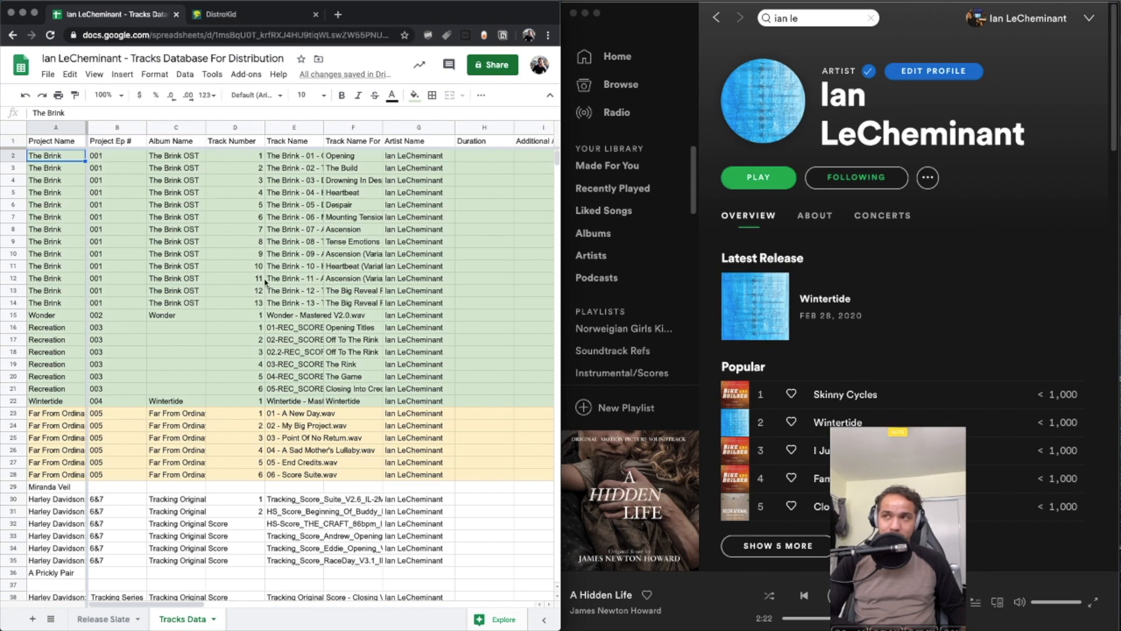
pyautogui.click(183, 332)
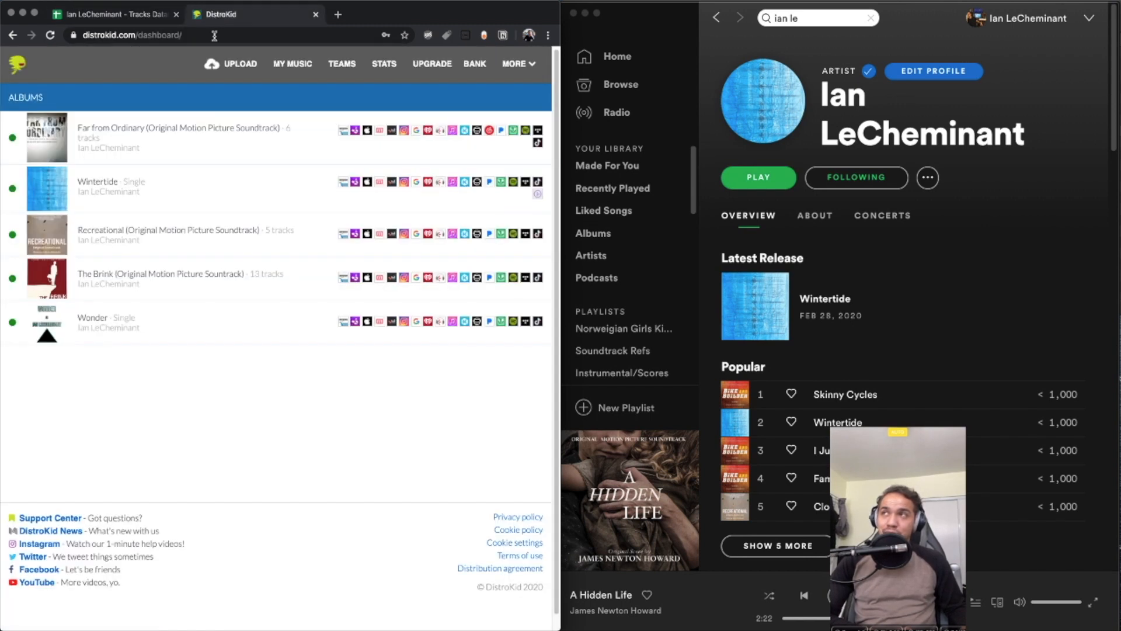
pyautogui.click(212, 14)
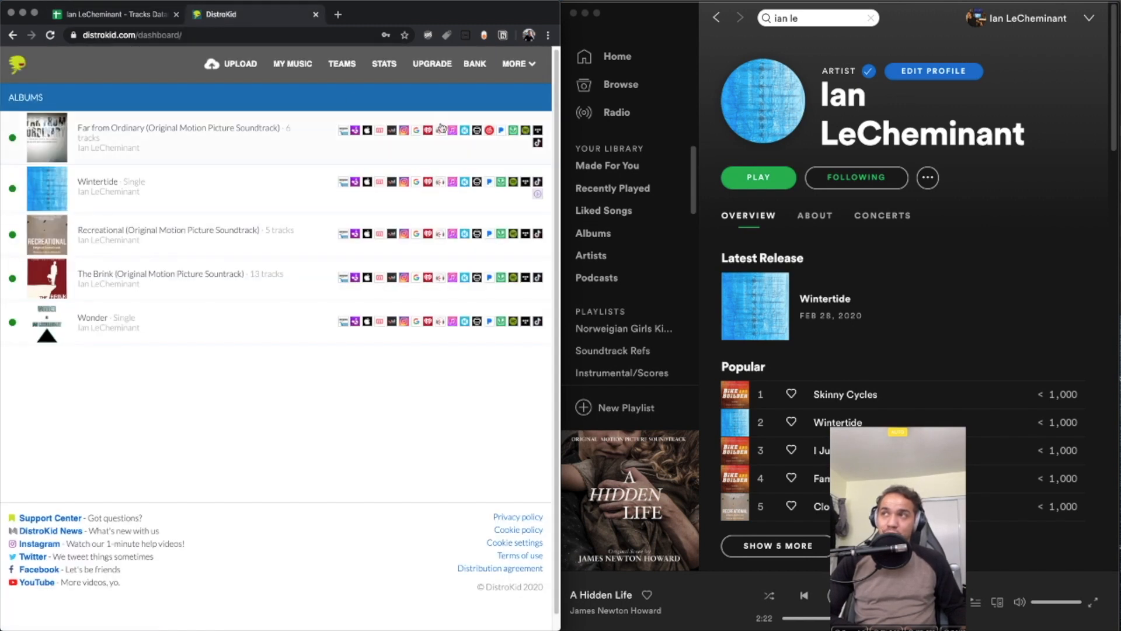
pyautogui.click(117, 14)
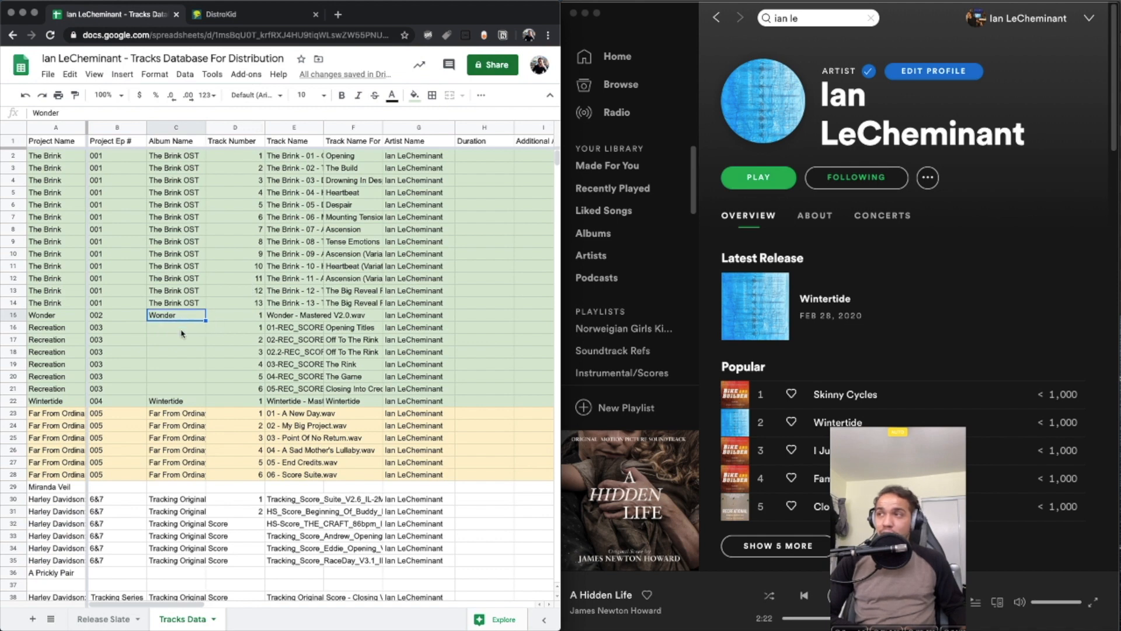
# Match the The Brink OST and Wonder entries in the Album Name column against the albums on the artist's Spotify page
pyautogui.click(178, 180)
pyautogui.click(178, 158)
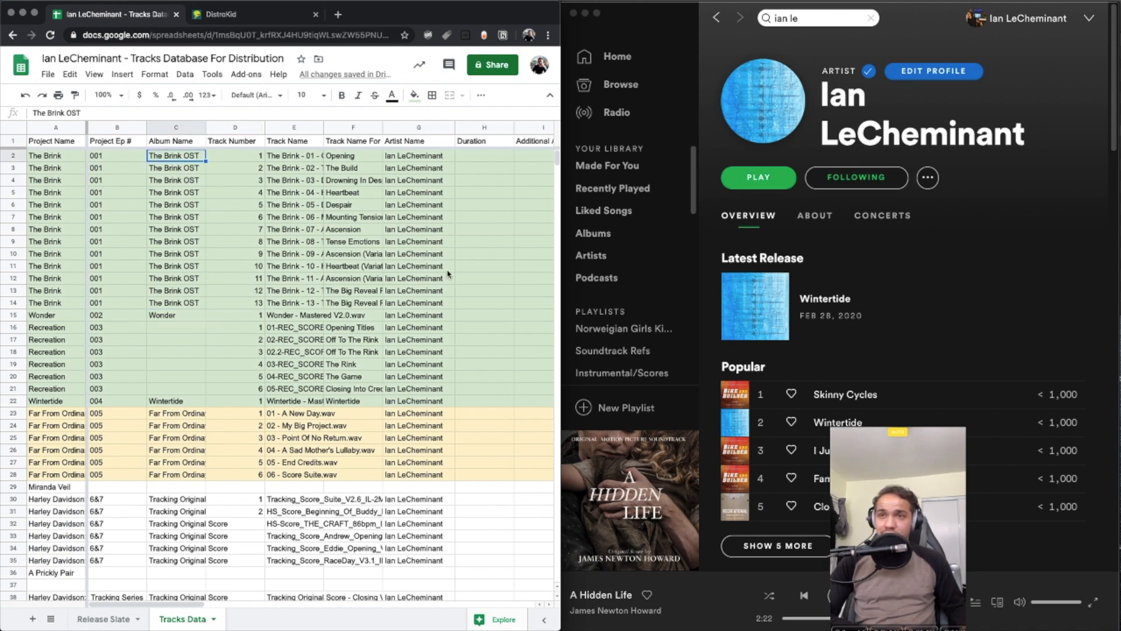
pyautogui.scroll(-3, 631, 292)
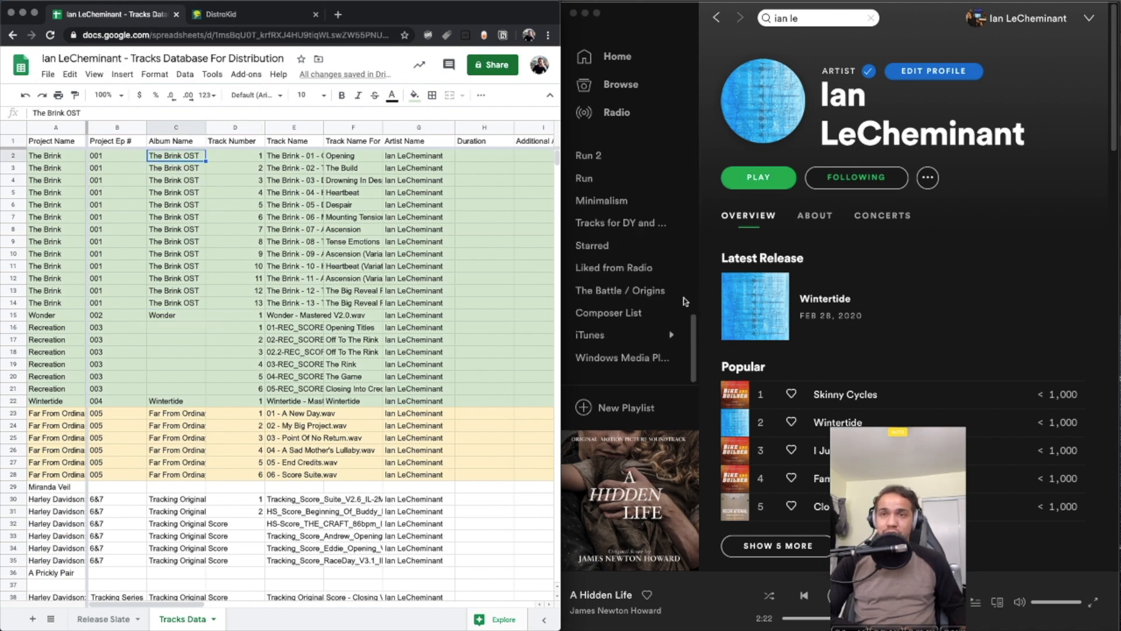
pyautogui.scroll(-10, 815, 288)
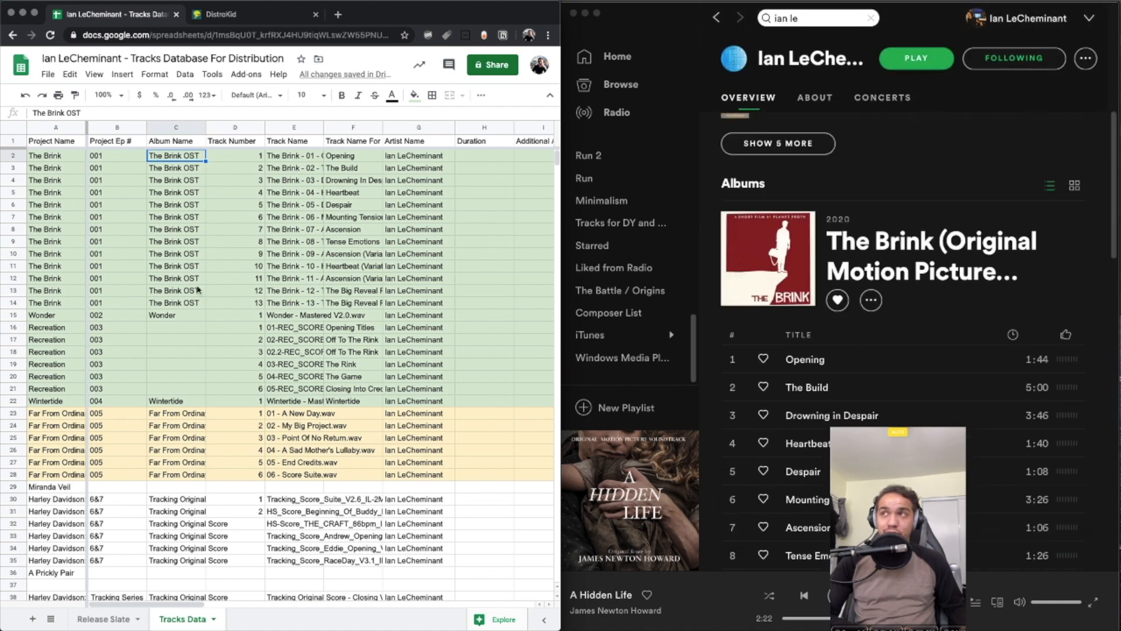
pyautogui.click(171, 320)
pyautogui.scroll(-10, 801, 445)
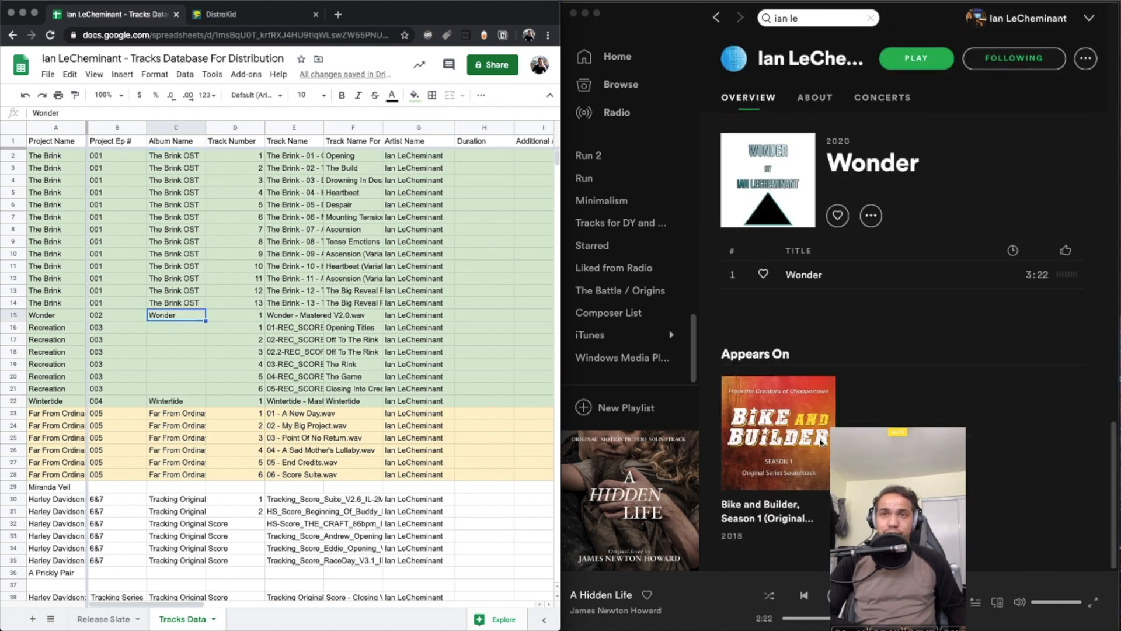
# Check the Recreation and Wintertide rows in the sheet against the artist's Spotify albums and latest release
pyautogui.click(158, 339)
pyautogui.click(179, 376)
pyautogui.click(178, 402)
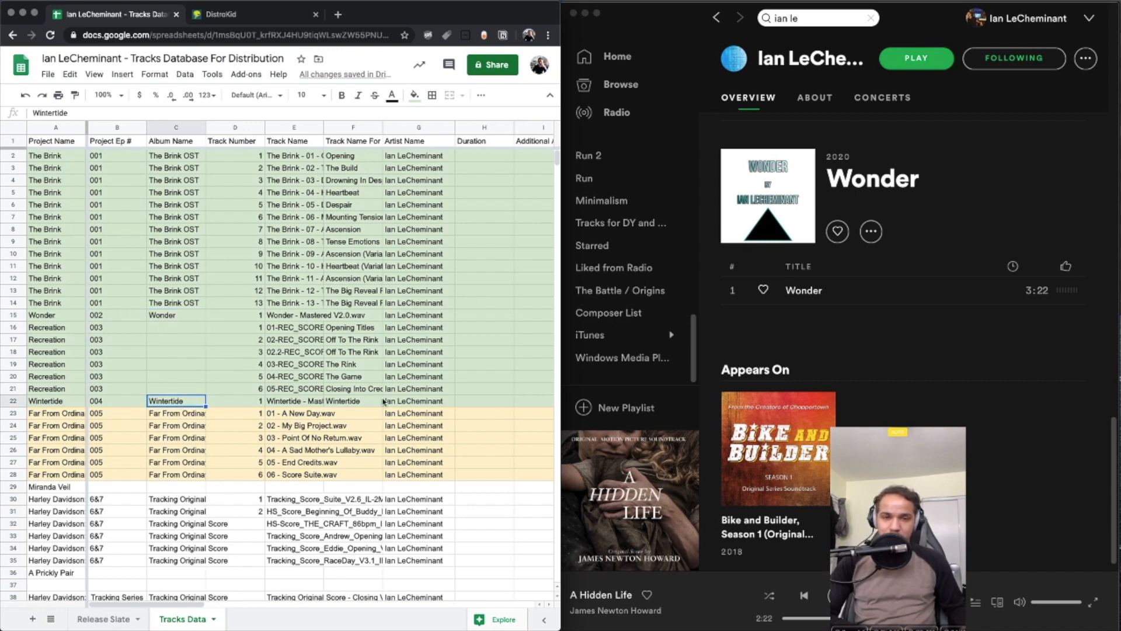
pyautogui.scroll(-3, 490, 365)
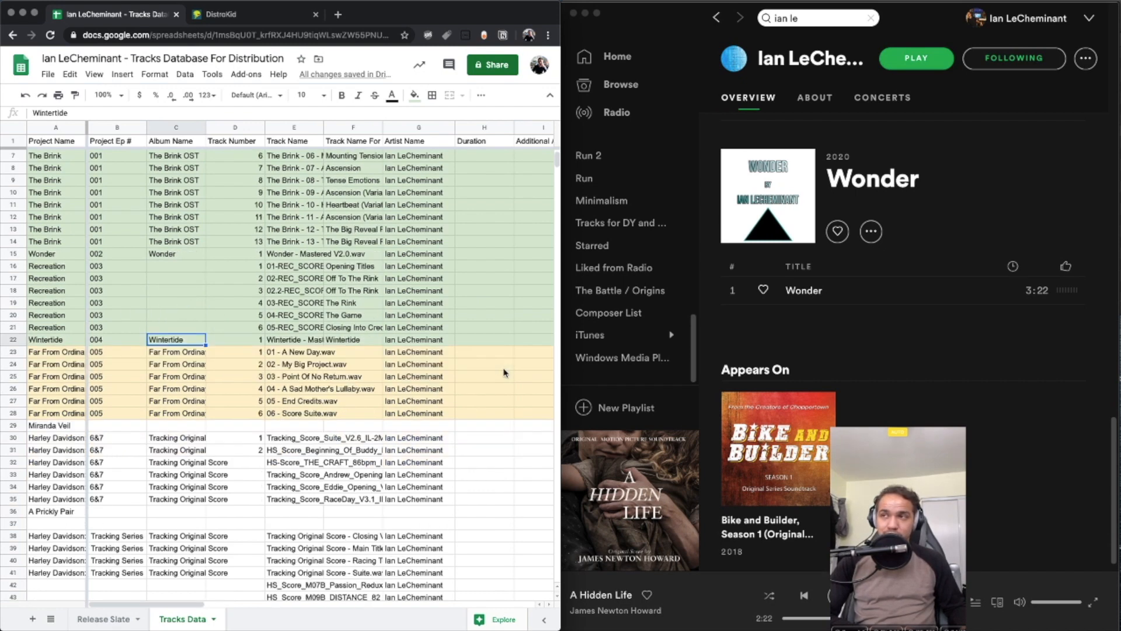
pyautogui.scroll(10, 816, 418)
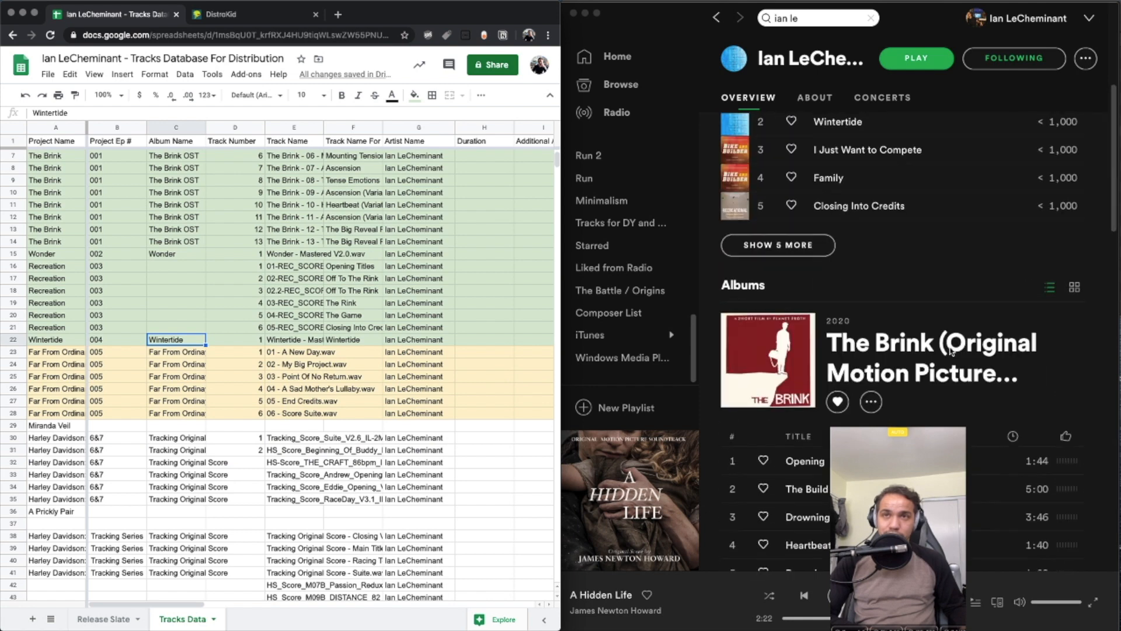
pyautogui.scroll(3, 905, 351)
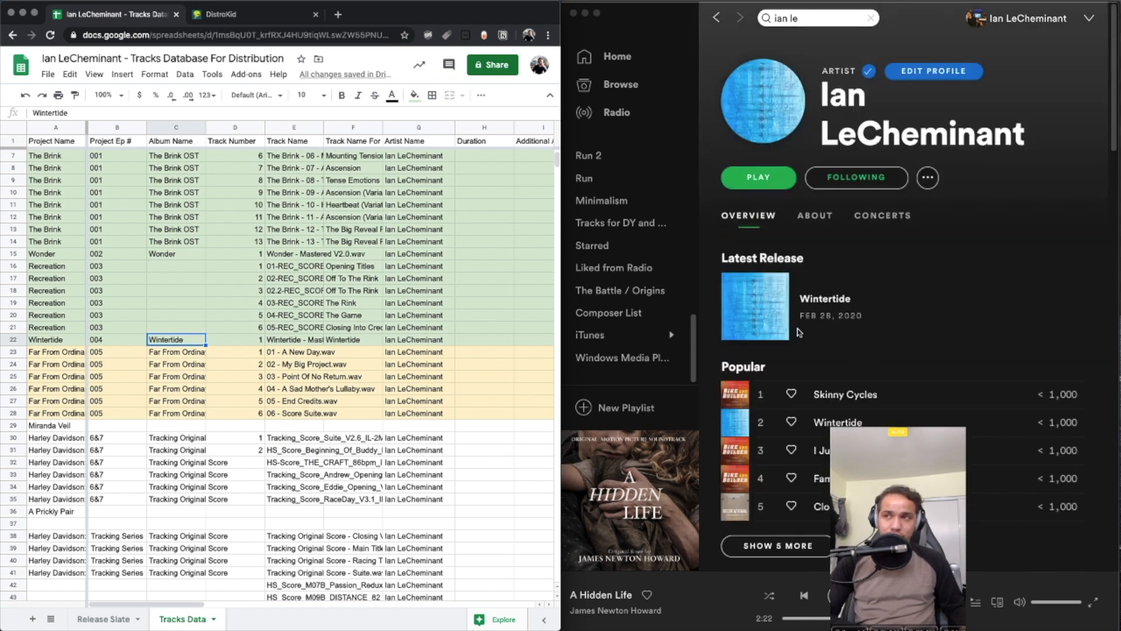
# Examine the yellow Far From Ordinary rows, from artist name and track number back to album and project name
pyautogui.click(418, 389)
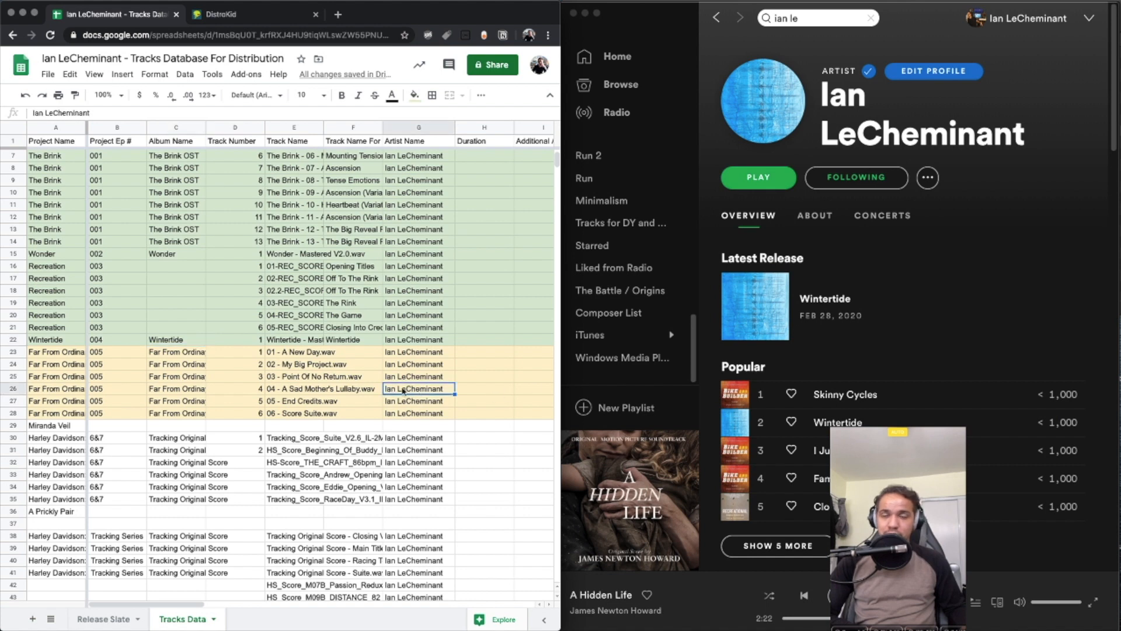
pyautogui.click(256, 376)
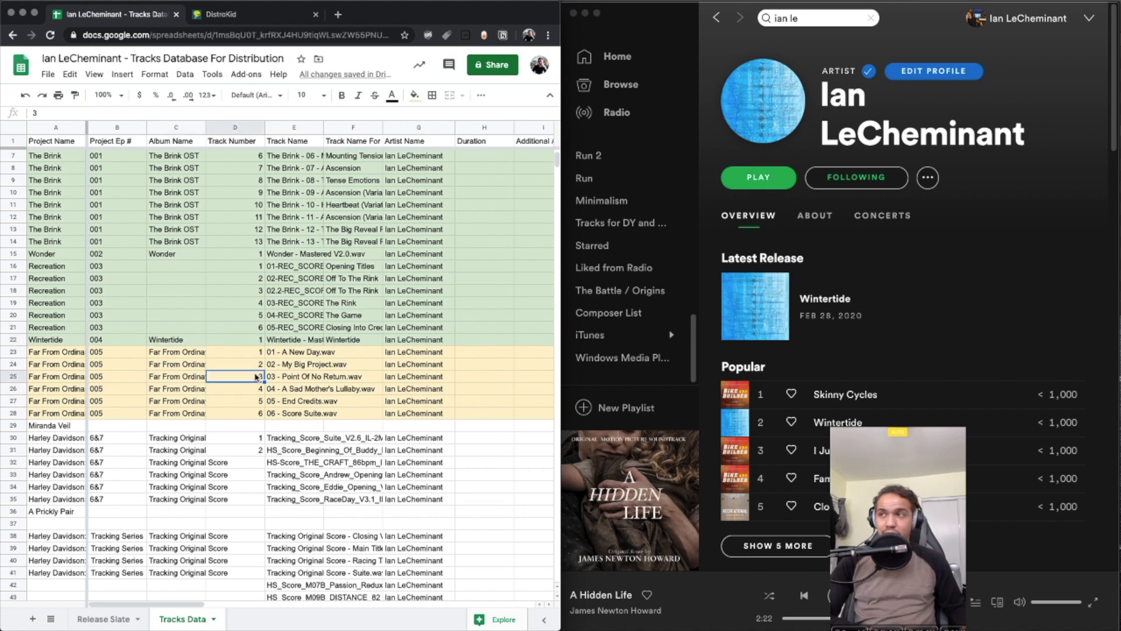
pyautogui.click(175, 353)
pyautogui.click(66, 353)
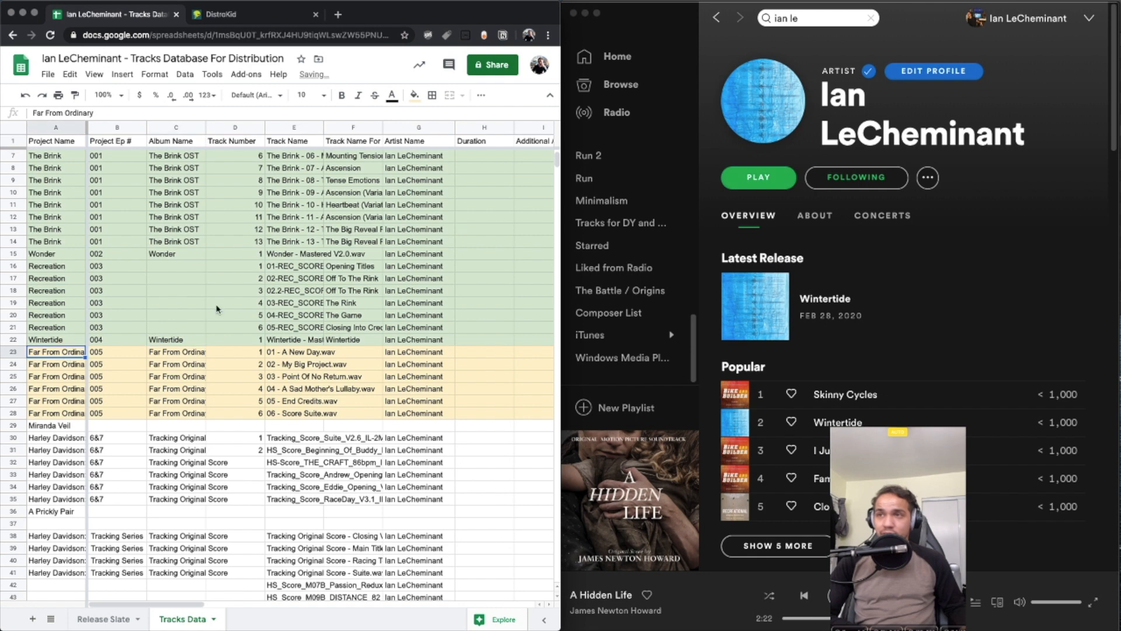
# Expand the spreadsheet window to full width and compare the The Brink, Far From Ordinary and Tracking Original Score rows
pyautogui.hotkey('ctrl', 'alt', 'Return')
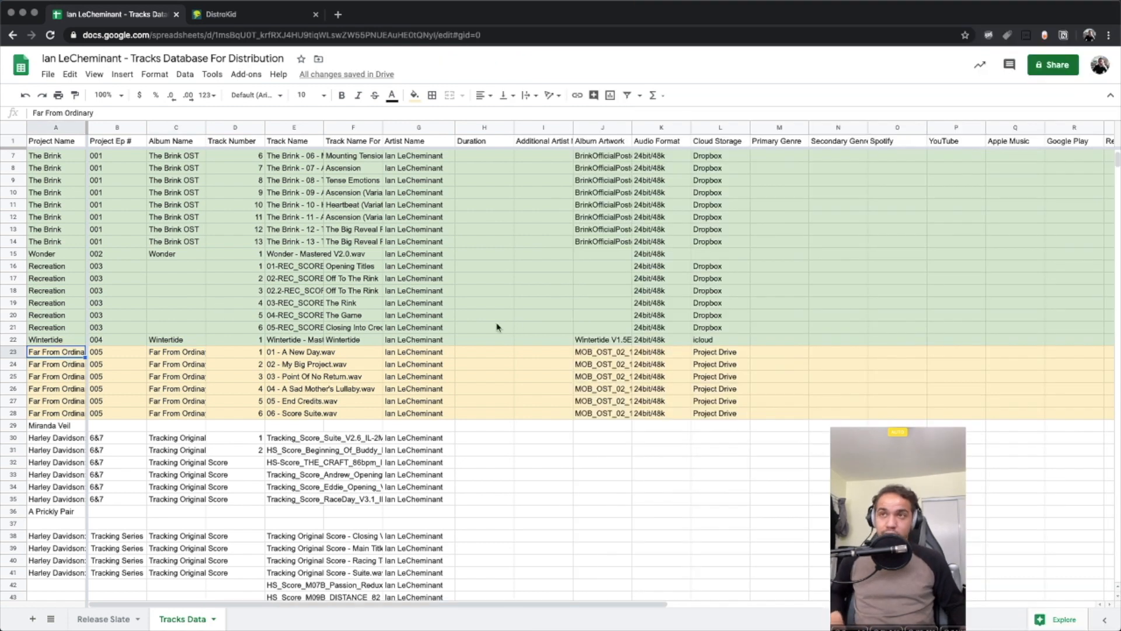
pyautogui.click(39, 159)
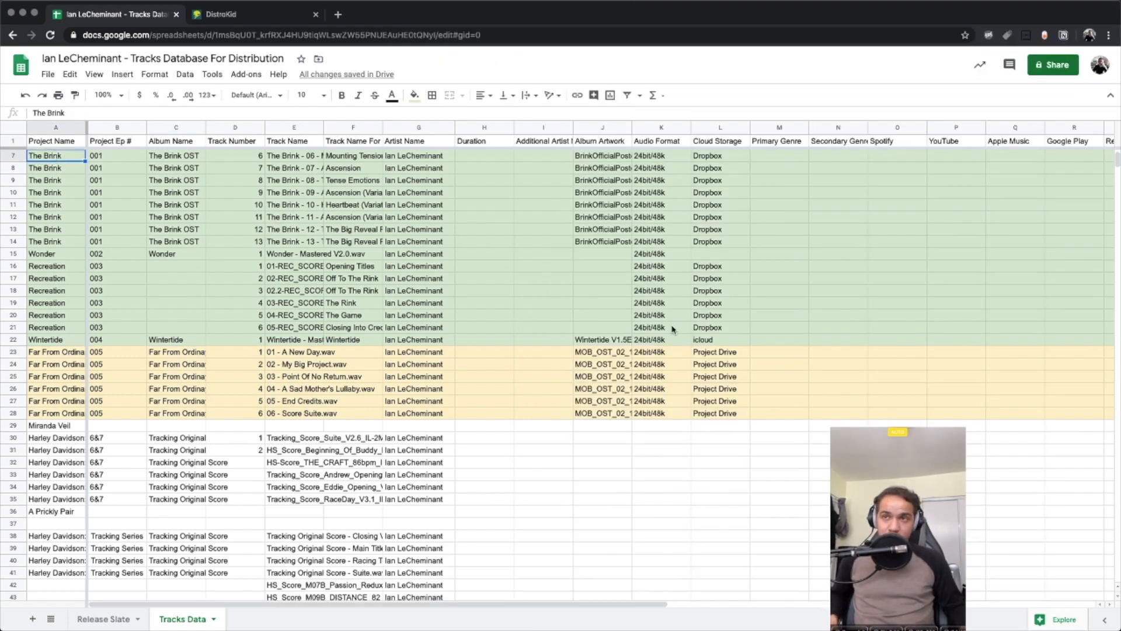
pyautogui.click(61, 353)
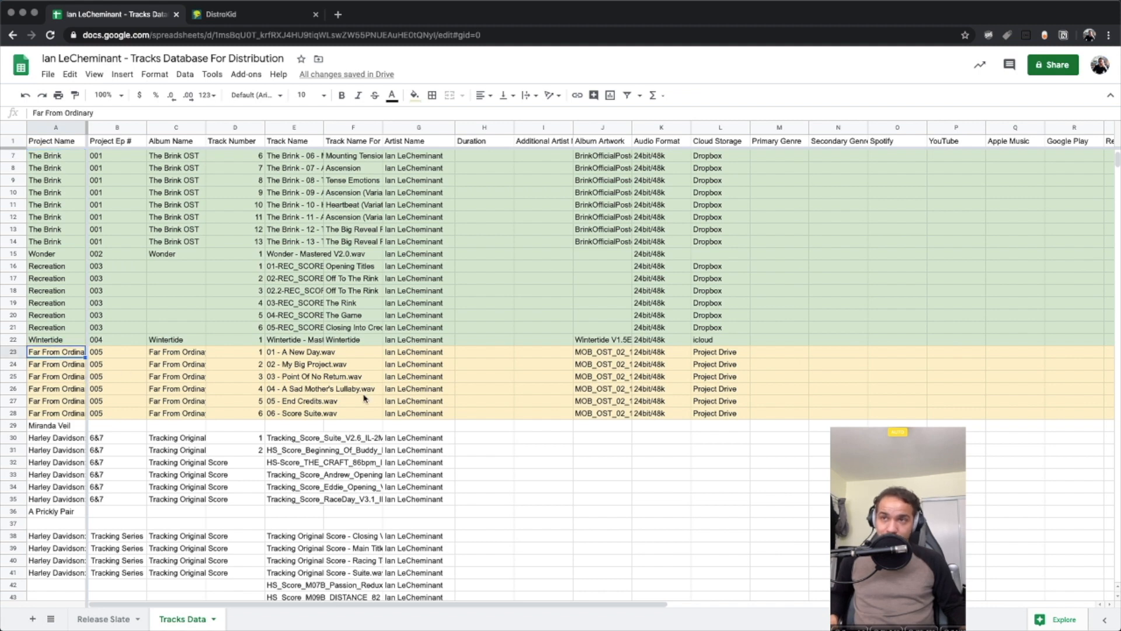
pyautogui.click(163, 440)
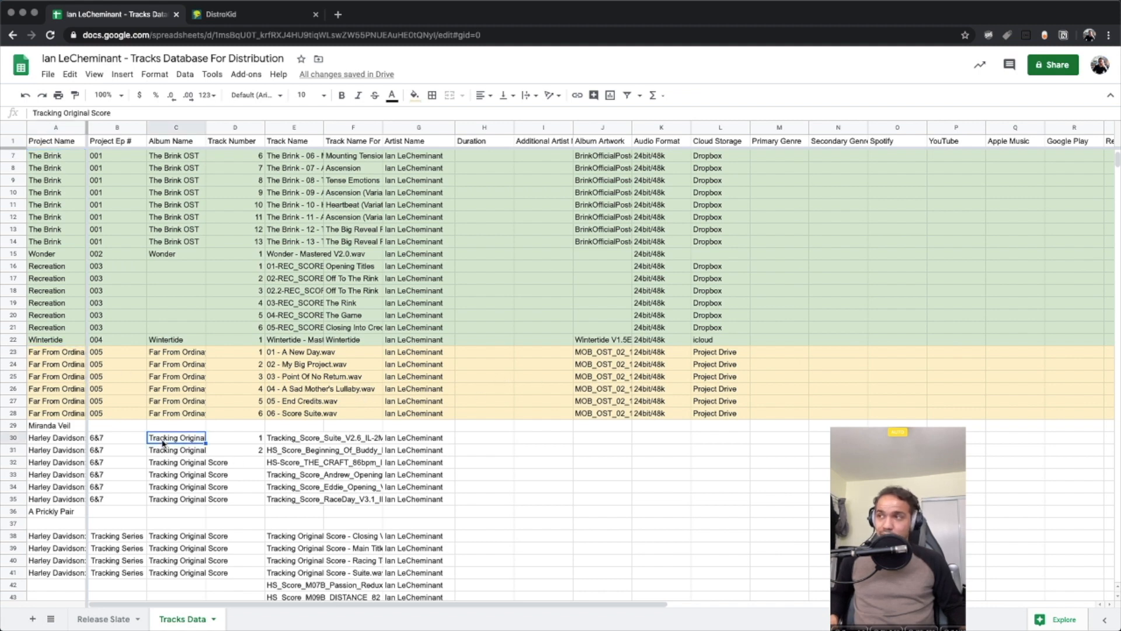
pyautogui.scroll(-5, 211, 485)
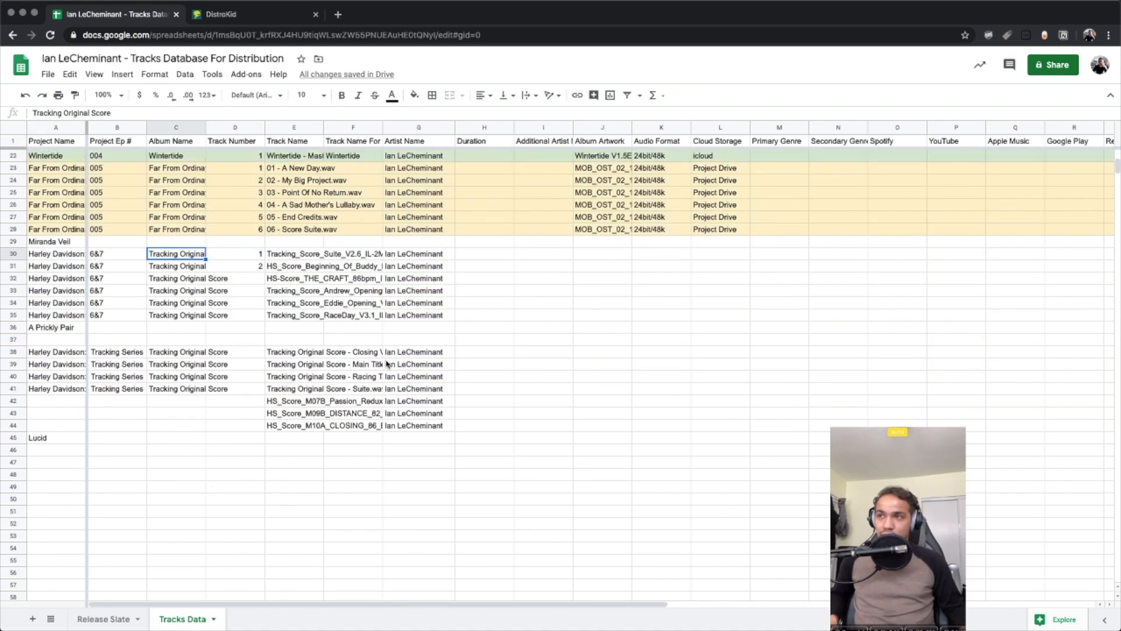
pyautogui.scroll(7, 386, 365)
pyautogui.click(111, 439)
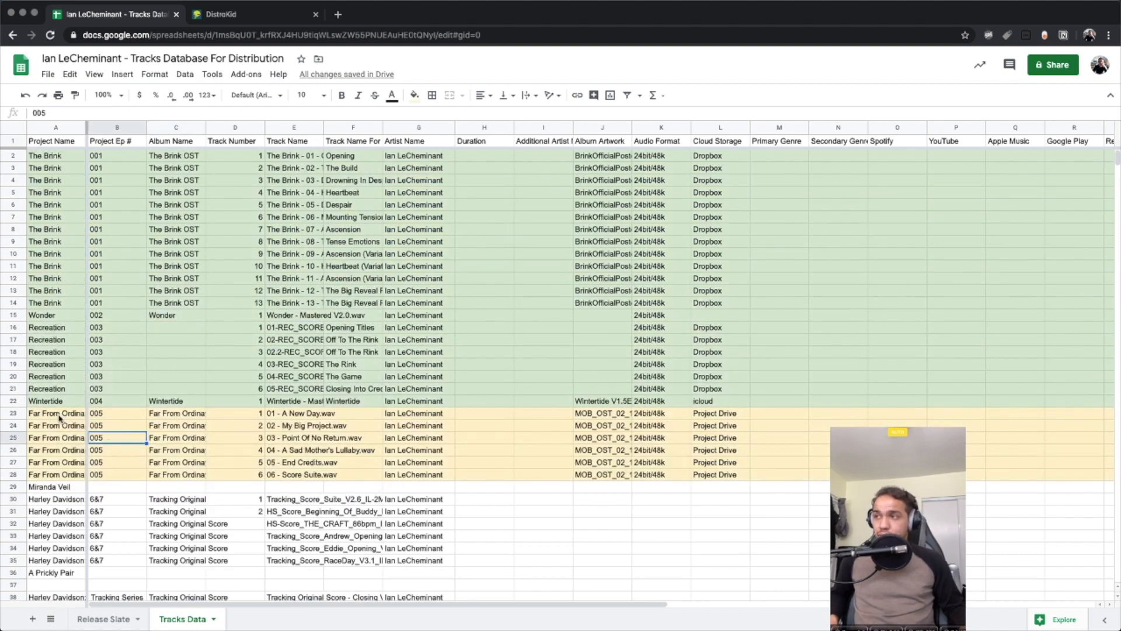
# Highlight the Far From Ordinary rows 23 to 28 and review their columns through Release Date, Film Prod Co. and Release Status
pyautogui.click(58, 416)
pyautogui.click(20, 413)
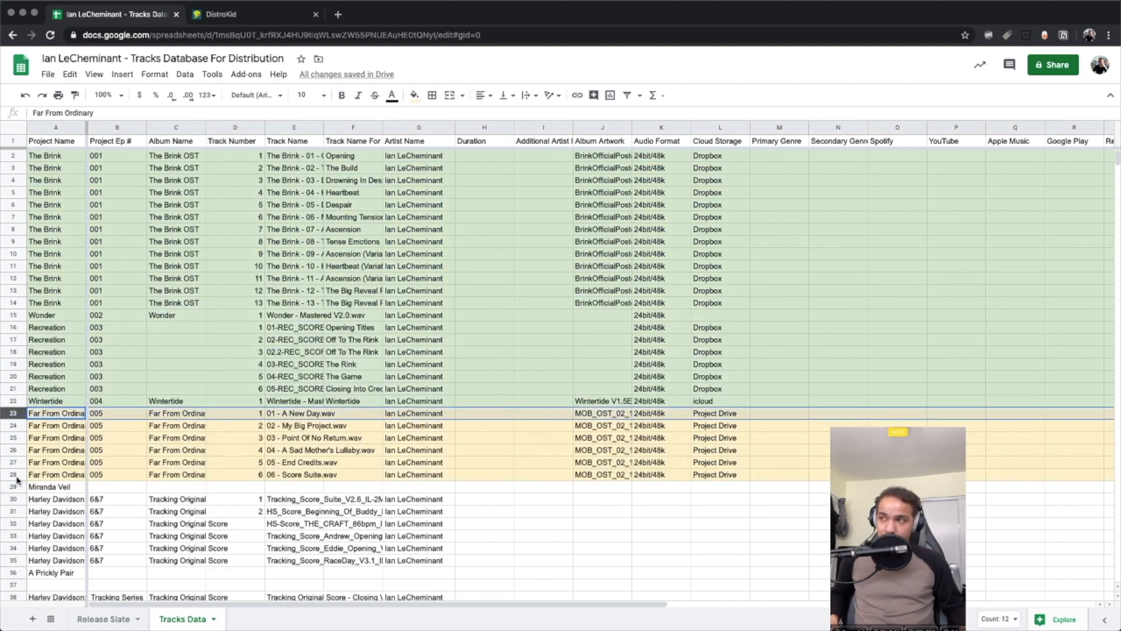
pyautogui.keyDown('shift'); pyautogui.click(16, 475); pyautogui.keyUp('shift')
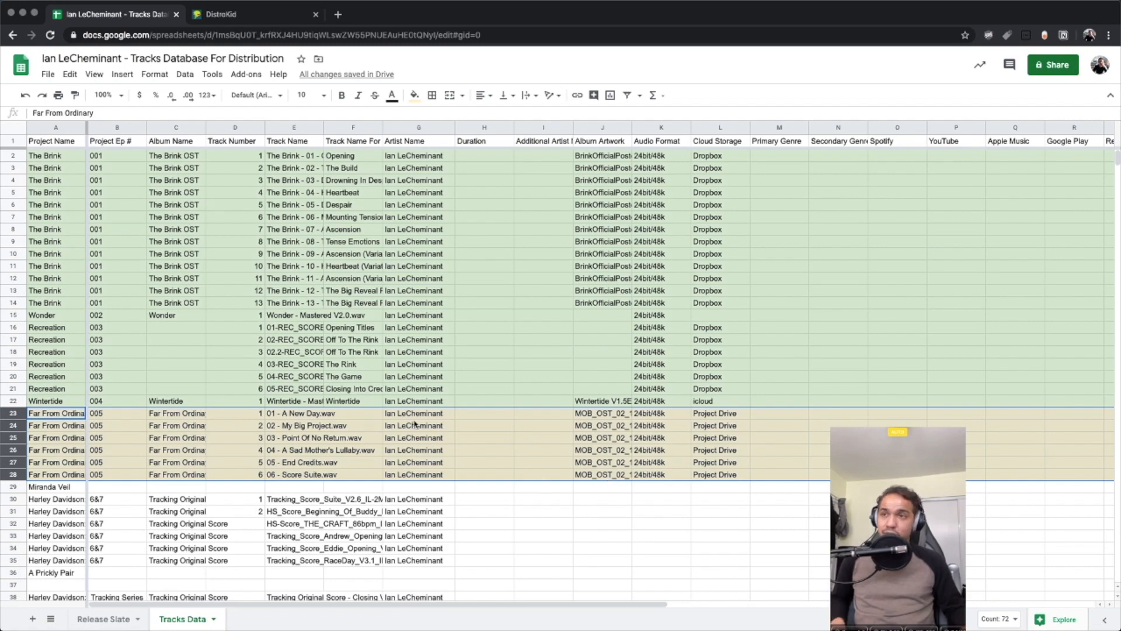
pyautogui.hscroll(10, 603, 405)
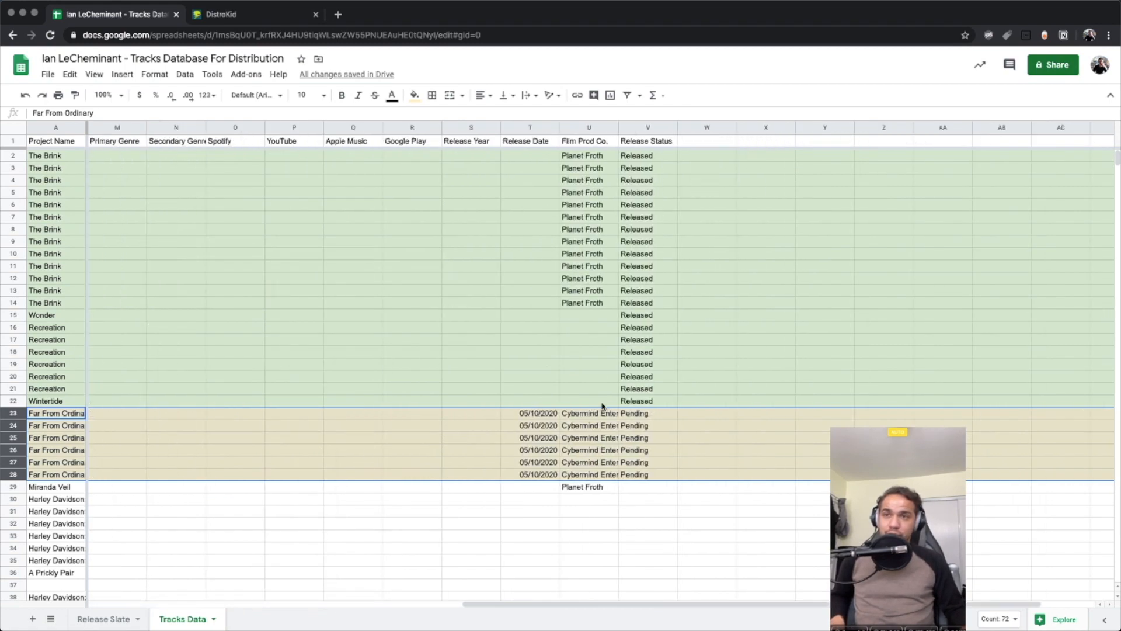
pyautogui.hscroll(-10, 602, 405)
pyautogui.hscroll(10, 602, 406)
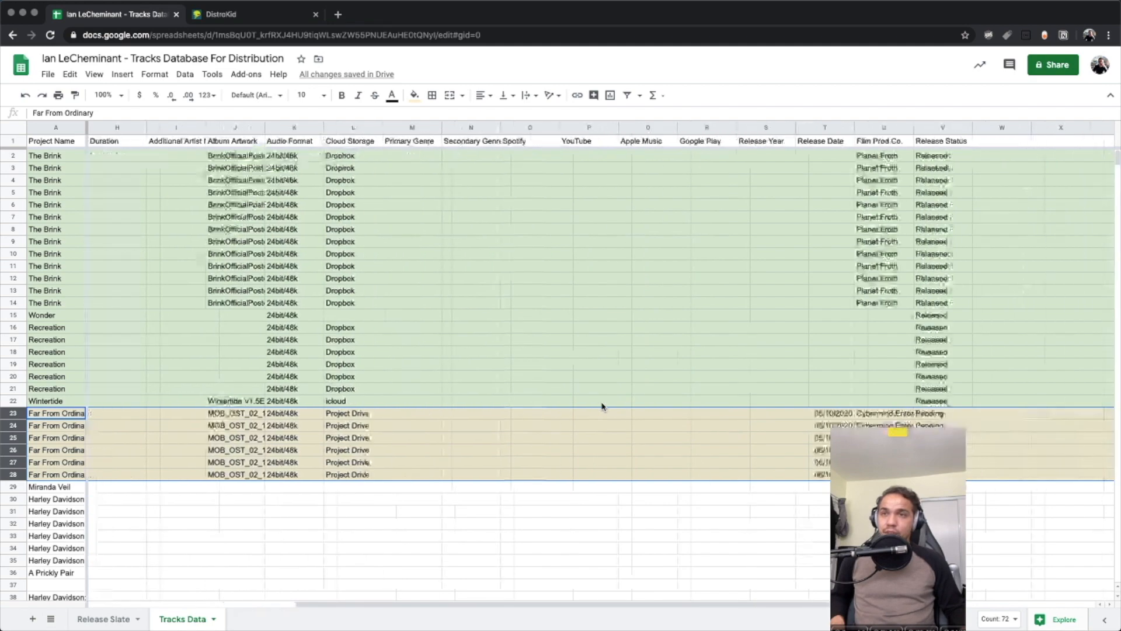
pyautogui.hscroll(6, 793, 407)
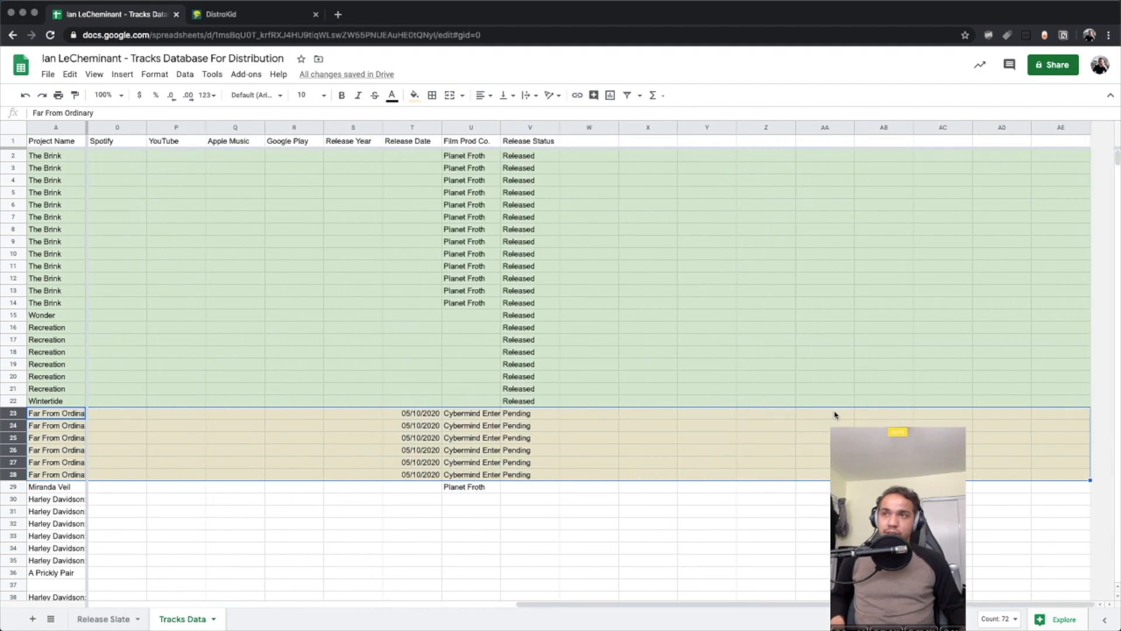
pyautogui.click(530, 415)
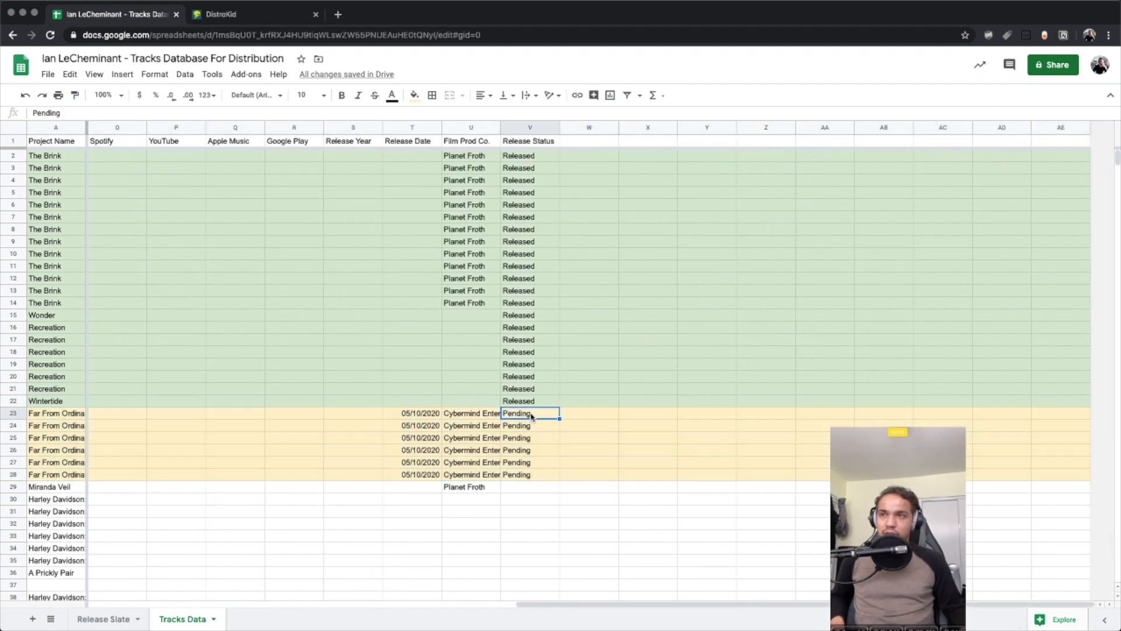
# Review the uncoloured project rows from Miranda Veil to Lucid, and select the Miranda Veil row
pyautogui.hscroll(-15, 548, 443)
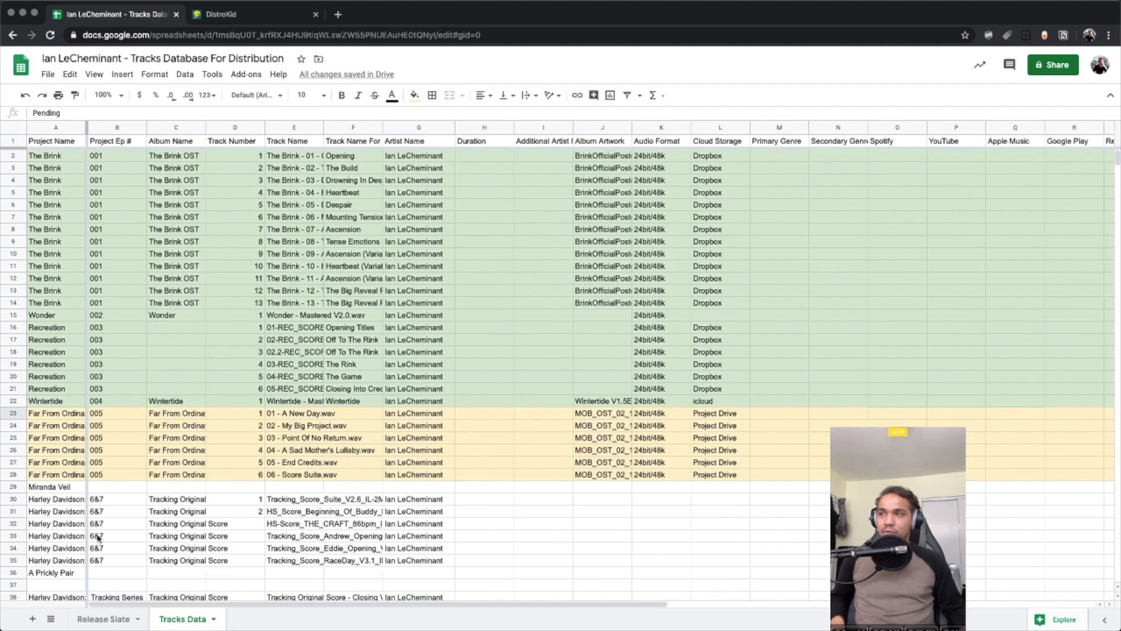
pyautogui.scroll(-6, 90, 563)
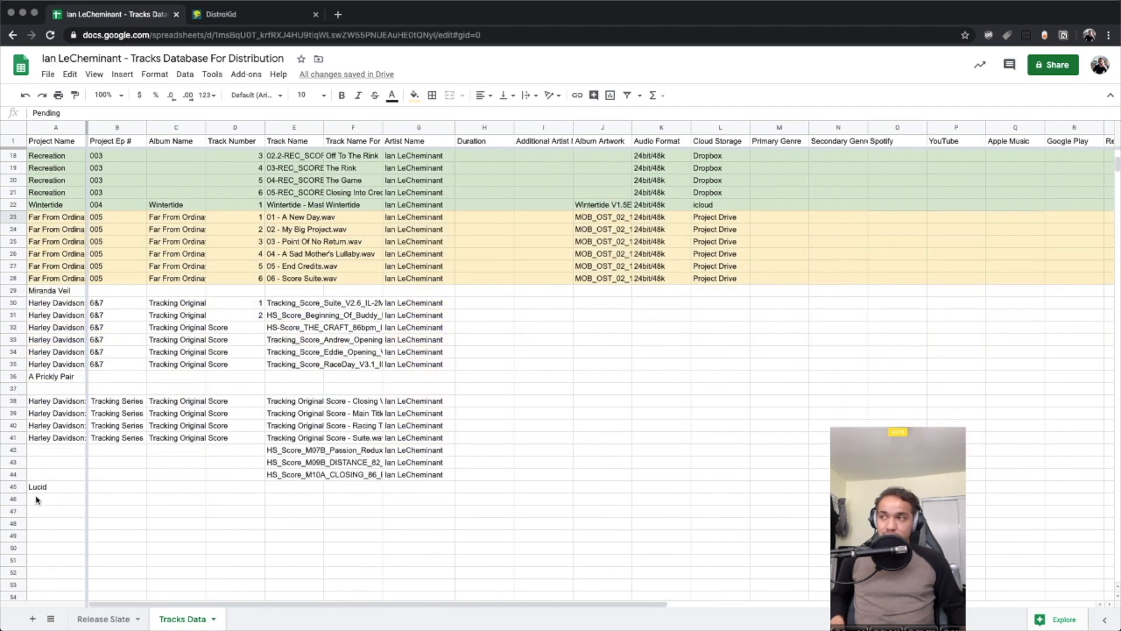
pyautogui.click(36, 500)
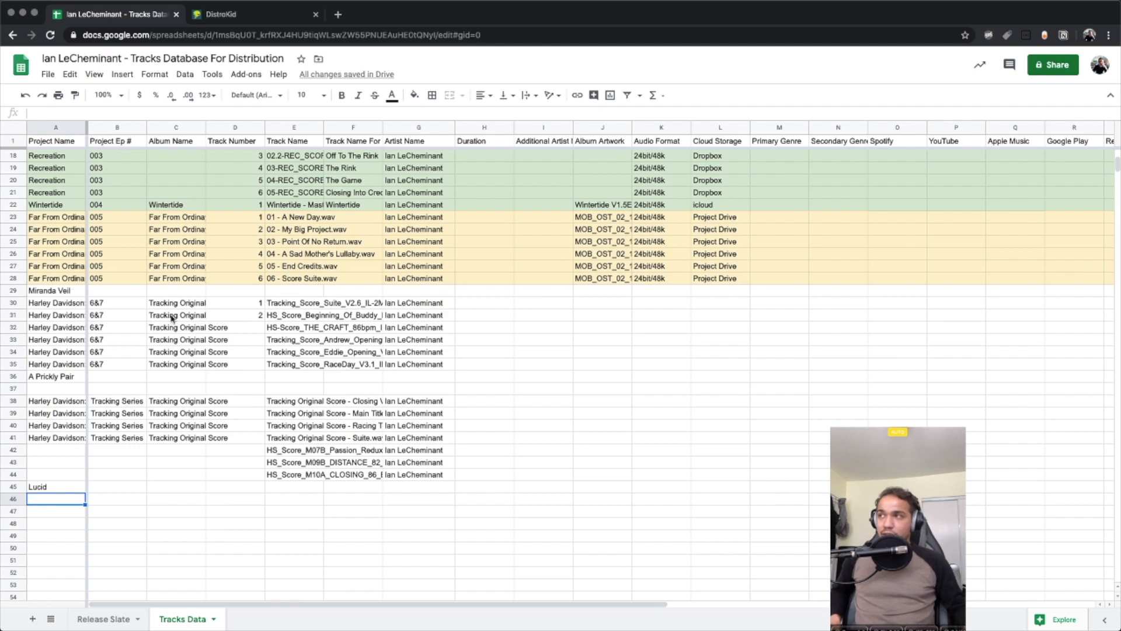
pyautogui.click(16, 290)
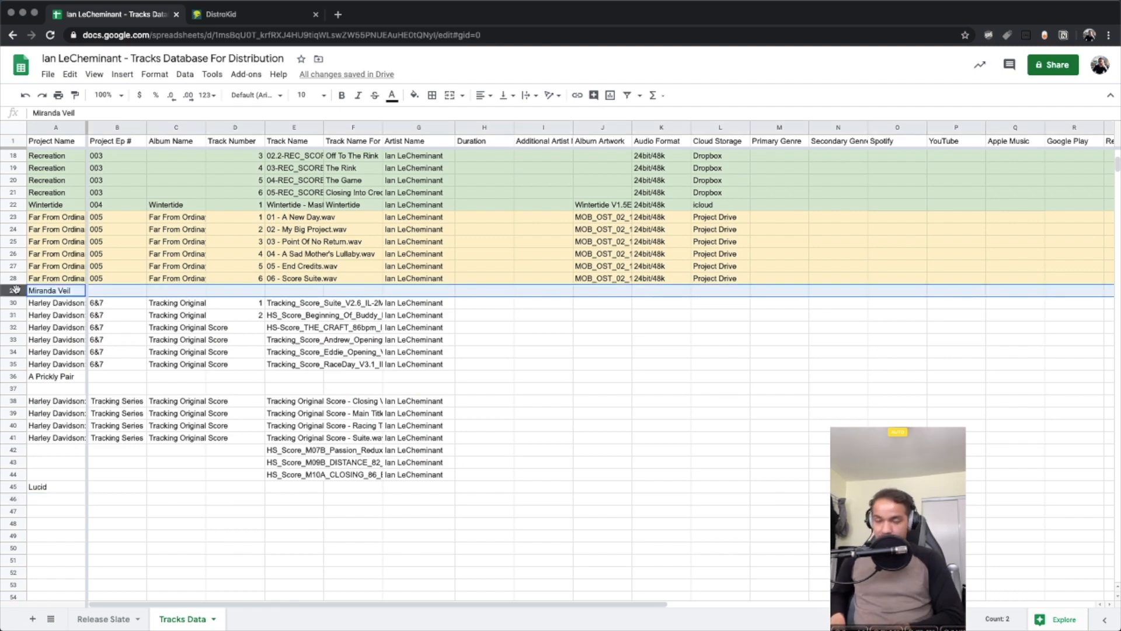
# Return the spreadsheet to half the screen and shrink the Spotify window to uncover the Memento Or Bust OST folder in Finder
pyautogui.click(122, 75)
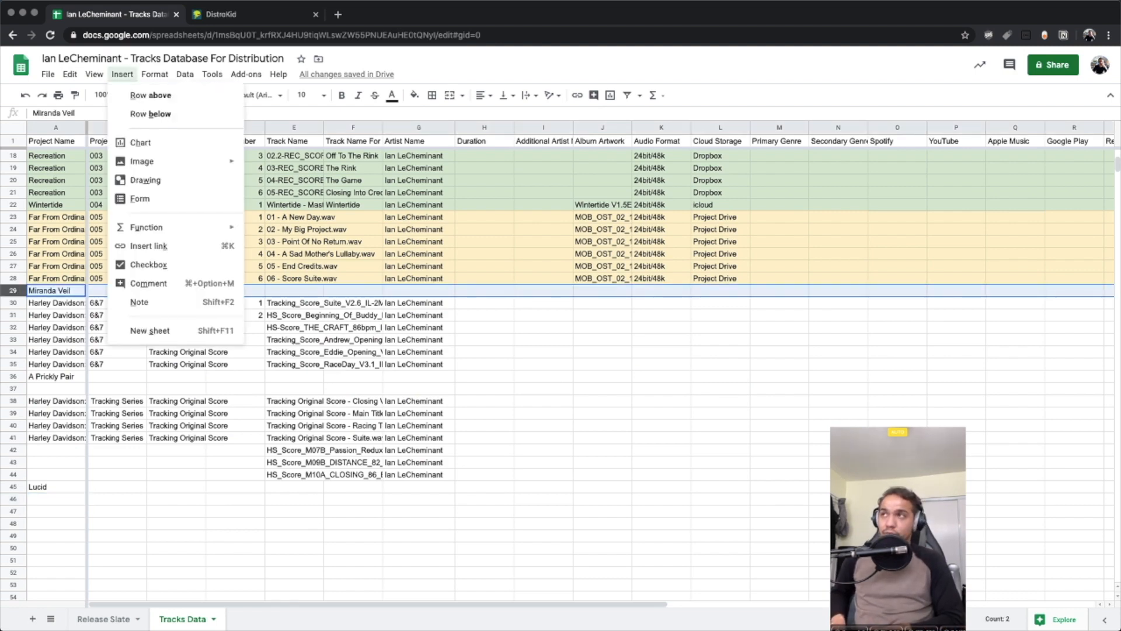
pyautogui.rightClick(699, 435)
pyautogui.click(601, 406)
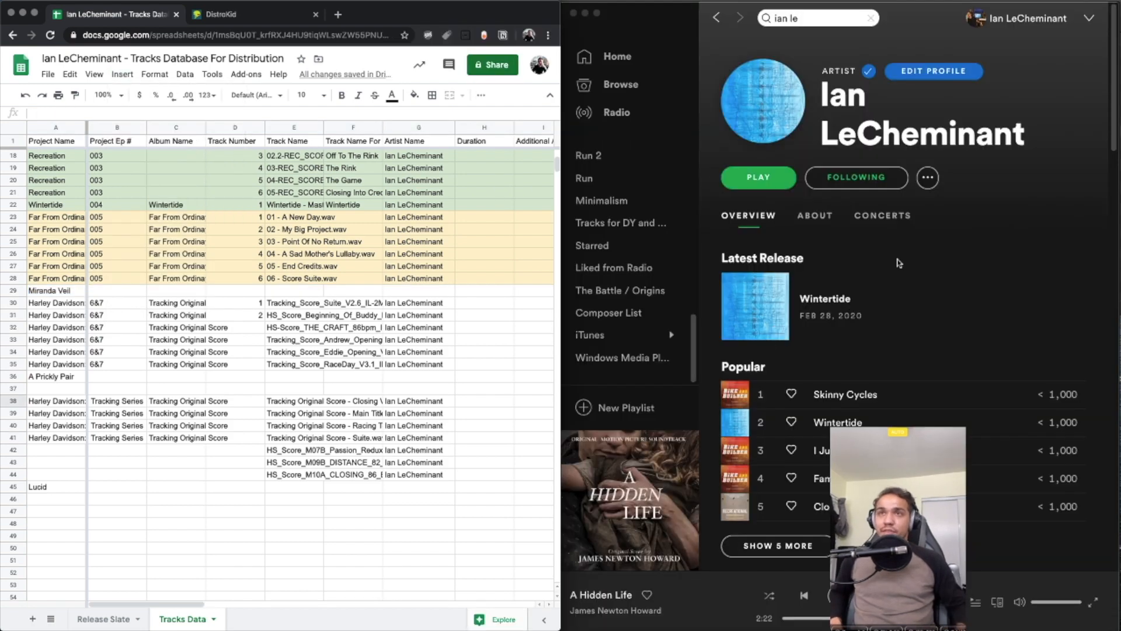
pyautogui.click(584, 12)
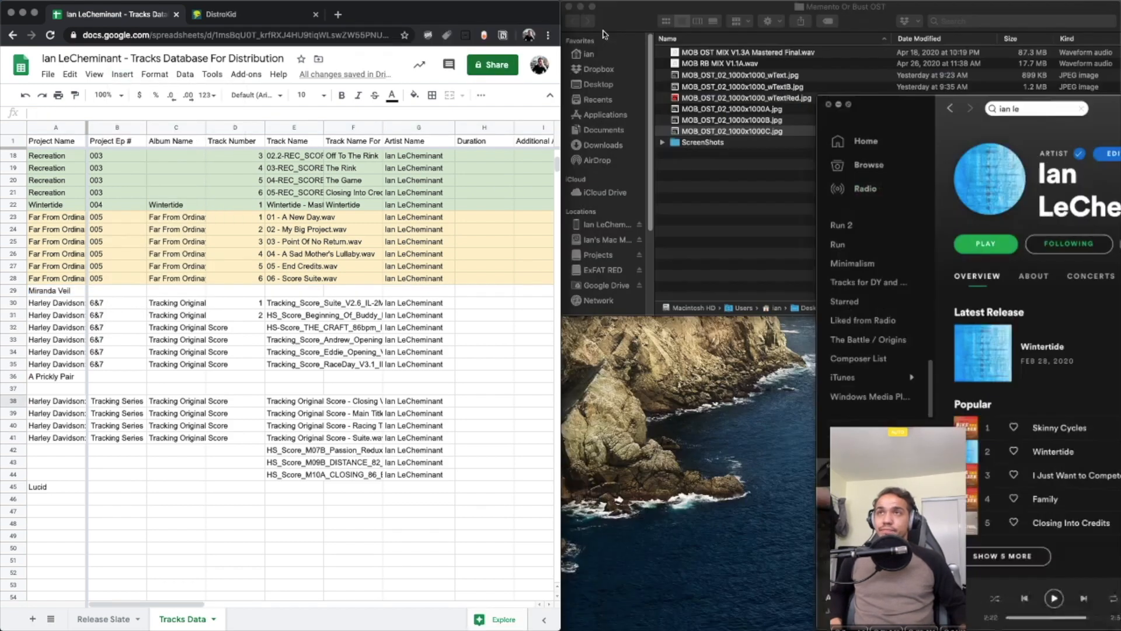
# Bring up the MOB OST note over the Finder window and consult its album name and track list
pyautogui.click(56, 290)
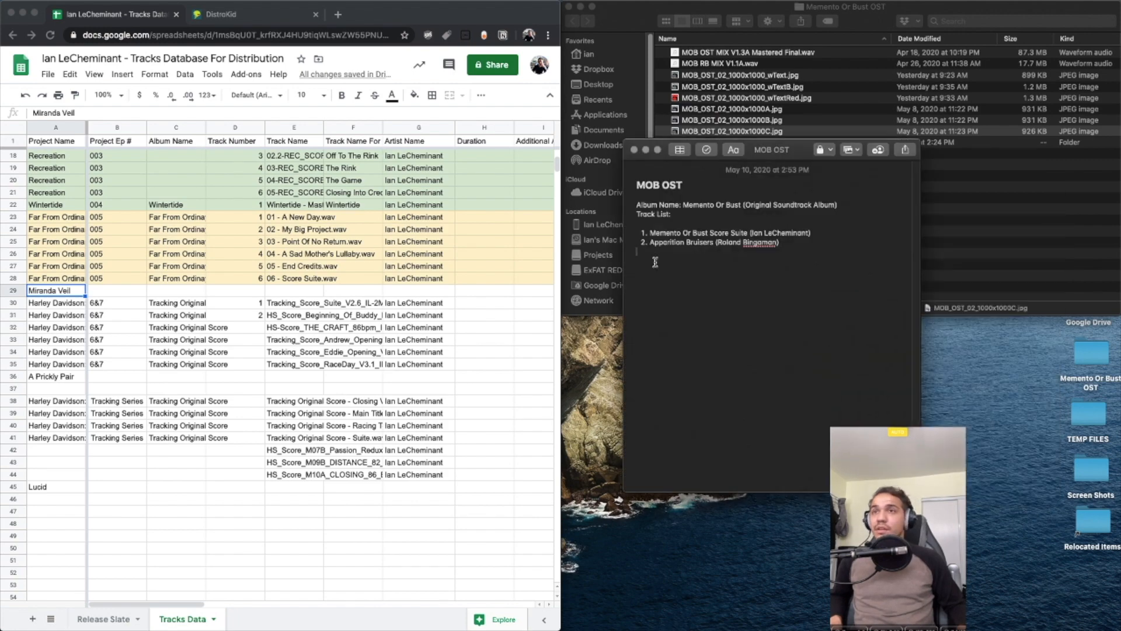
pyautogui.moveTo(765, 261); pyautogui.dragTo(630, 191)
pyautogui.click(710, 278)
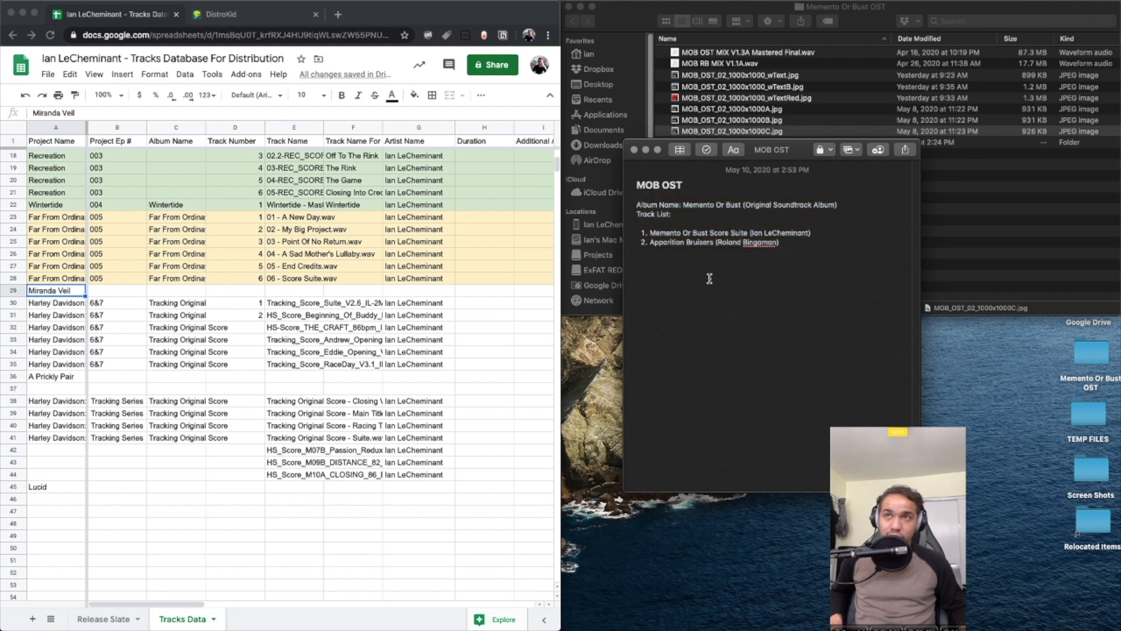
pyautogui.click(157, 483)
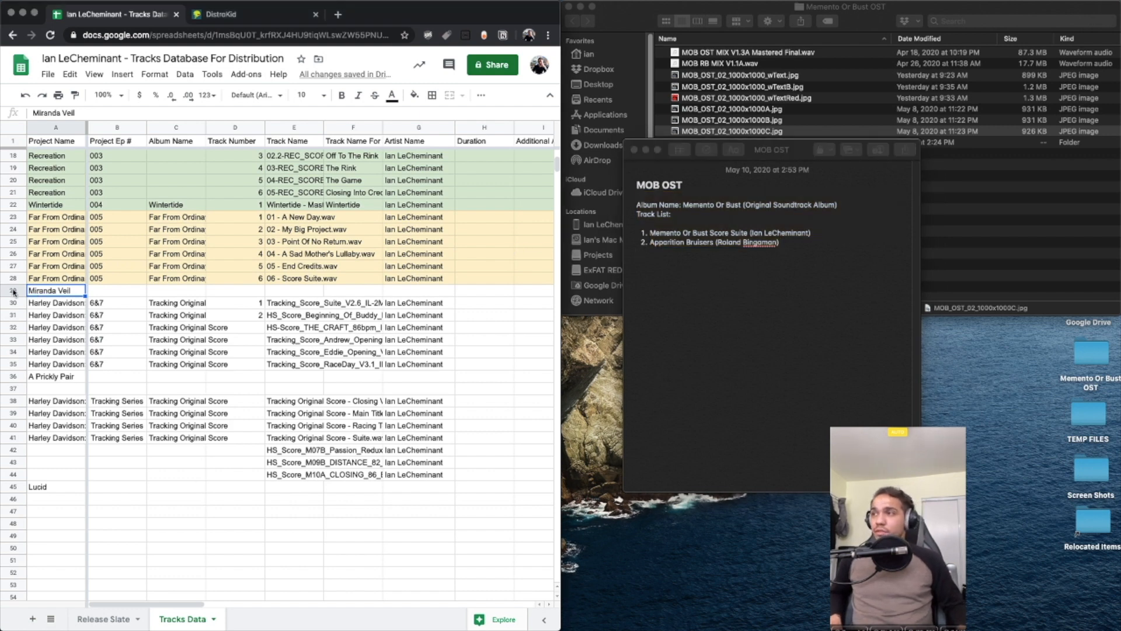
pyautogui.click(14, 290)
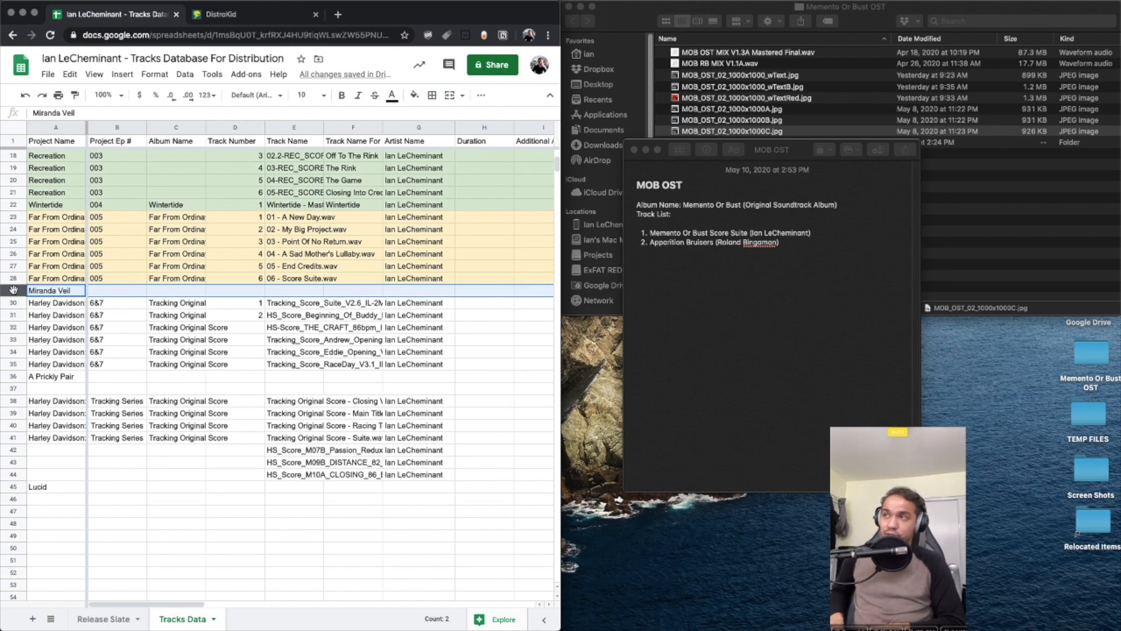
pyautogui.hotkey('ctrl', 'alt', 'i')
pyautogui.press('b')
pyautogui.hotkey('ctrl', 'alt', 'i')
pyautogui.press('b')
pyautogui.hotkey('ctrl', 'alt', 'i')
pyautogui.press('b')
pyautogui.hotkey('ctrl', 'alt', 'i')
pyautogui.press('b')
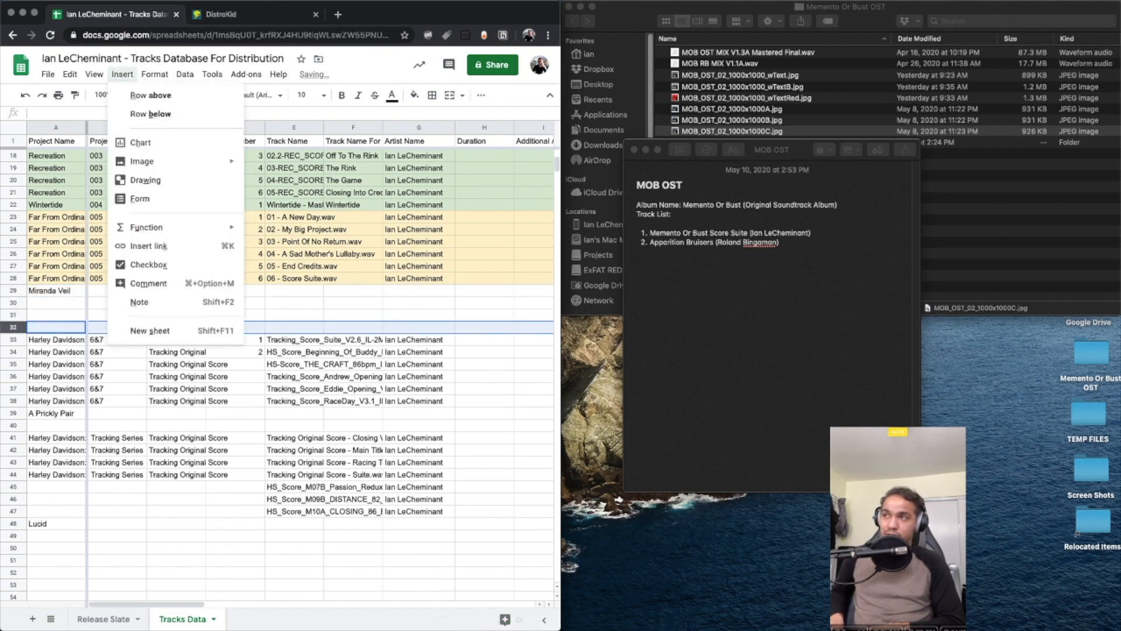
pyautogui.hotkey('ctrl', 'alt', 'i')
pyautogui.press('b')
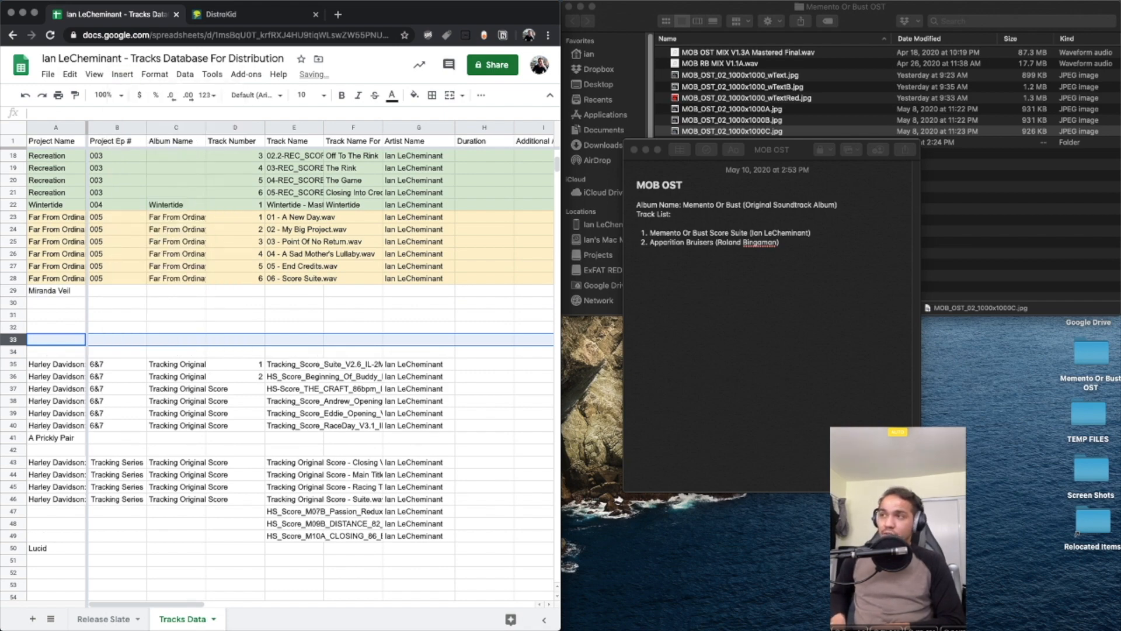
pyautogui.press('super+z')
pyautogui.press('super+z')
pyautogui.press('super+z')
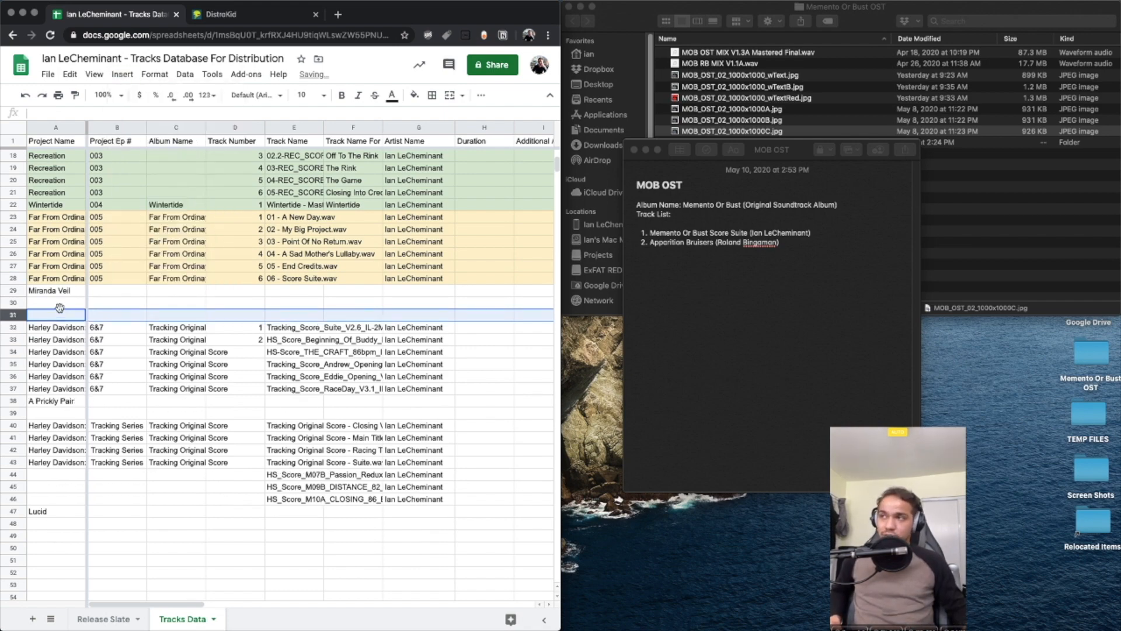
pyautogui.press('super+z')
pyautogui.press('super+z')
# Insert blank rows below the last Far From Ordinary row and delete the extra one, leaving two above Miranda Veil
pyautogui.click(47, 280)
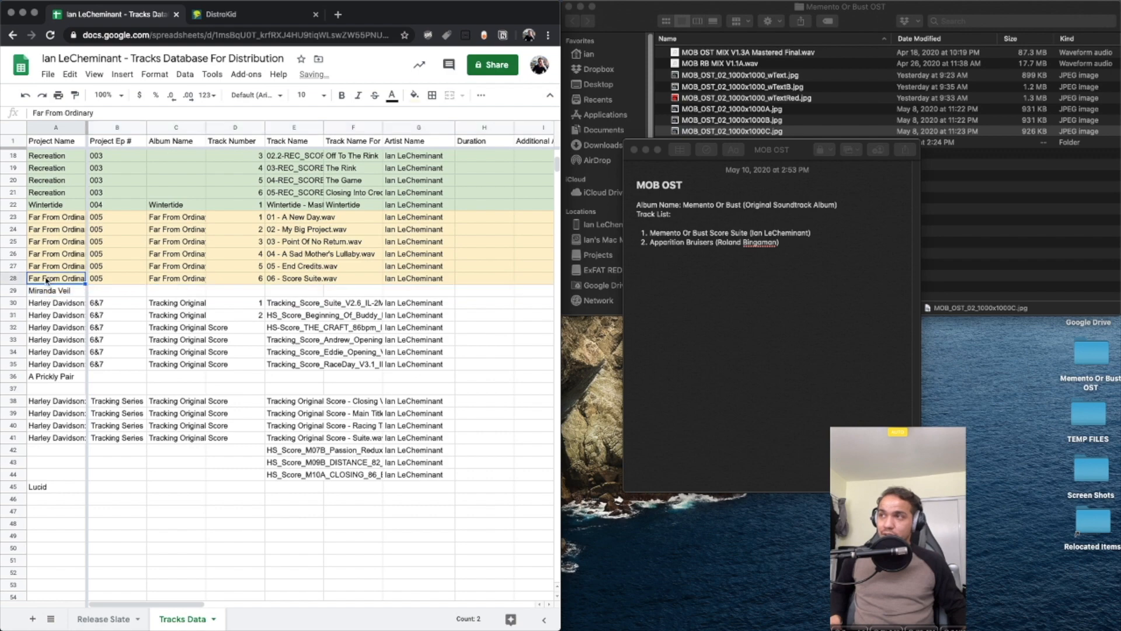
pyautogui.hotkey('ctrl', 'alt', 'i')
pyautogui.press('b')
pyautogui.hotkey('ctrl', 'alt', 'i')
pyautogui.press('b')
pyautogui.hotkey('ctrl', 'alt', 'i')
pyautogui.press('b')
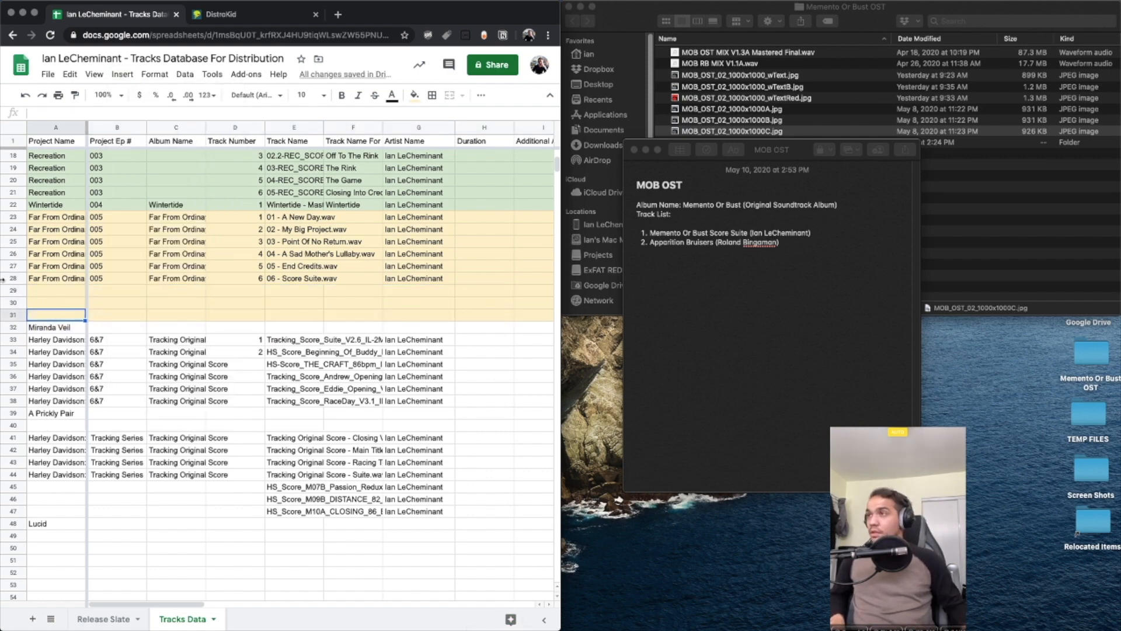
pyautogui.click(18, 318)
pyautogui.hotkey('ctrl', 'alt', 'e')
pyautogui.press('d')
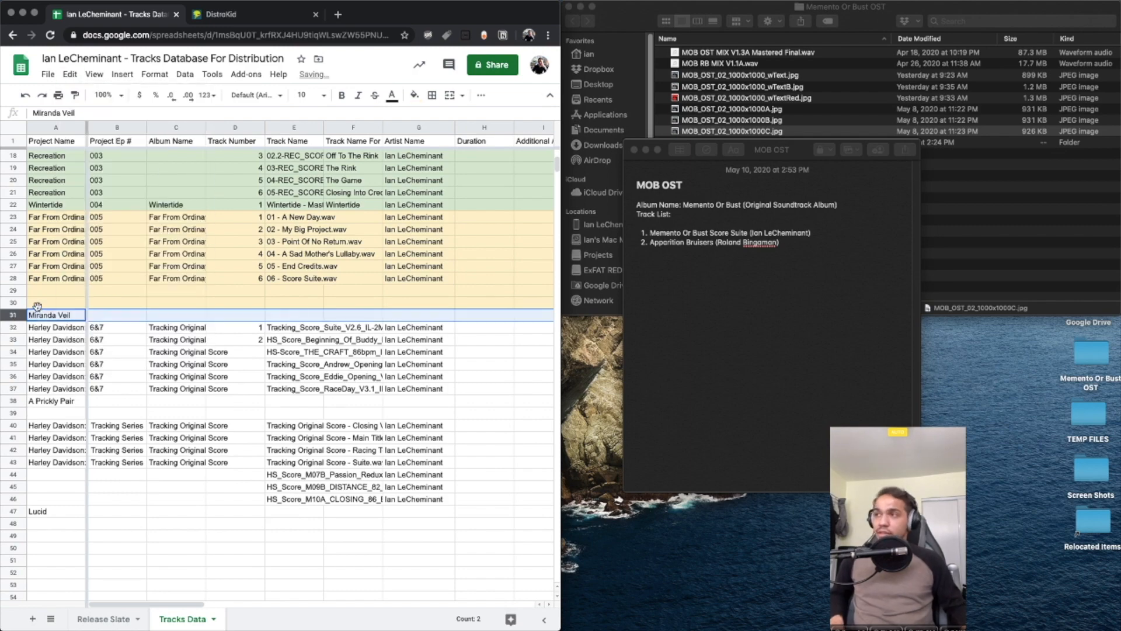
# Enter Memento Or Bust as the Project Name in rows 29 and 30
pyautogui.click(41, 282)
pyautogui.click(49, 292)
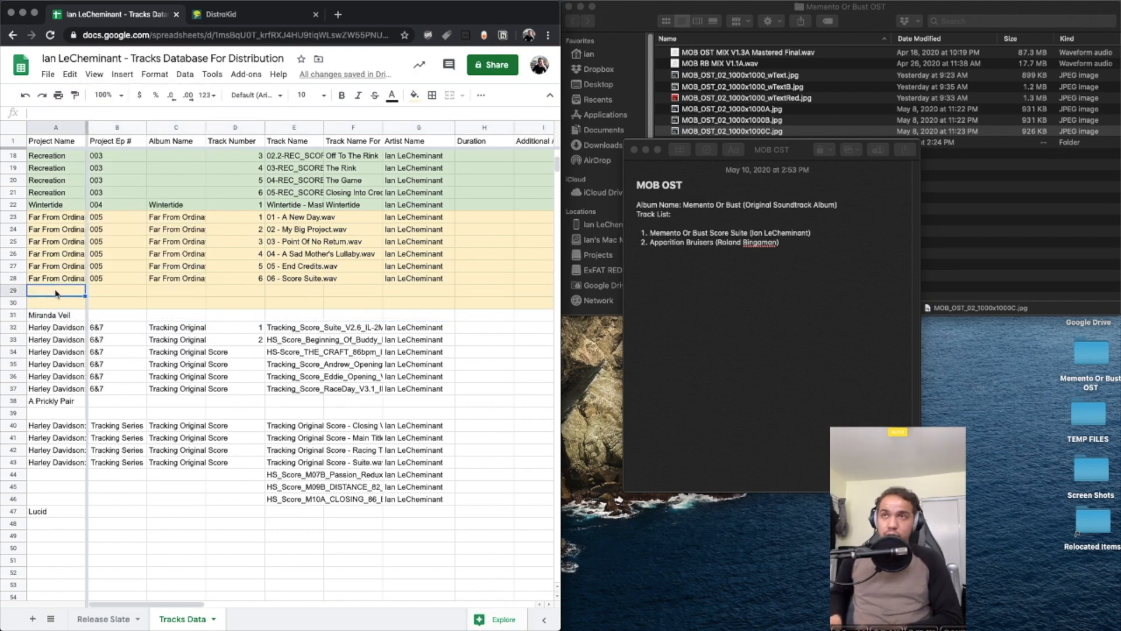
pyautogui.write('Mement')
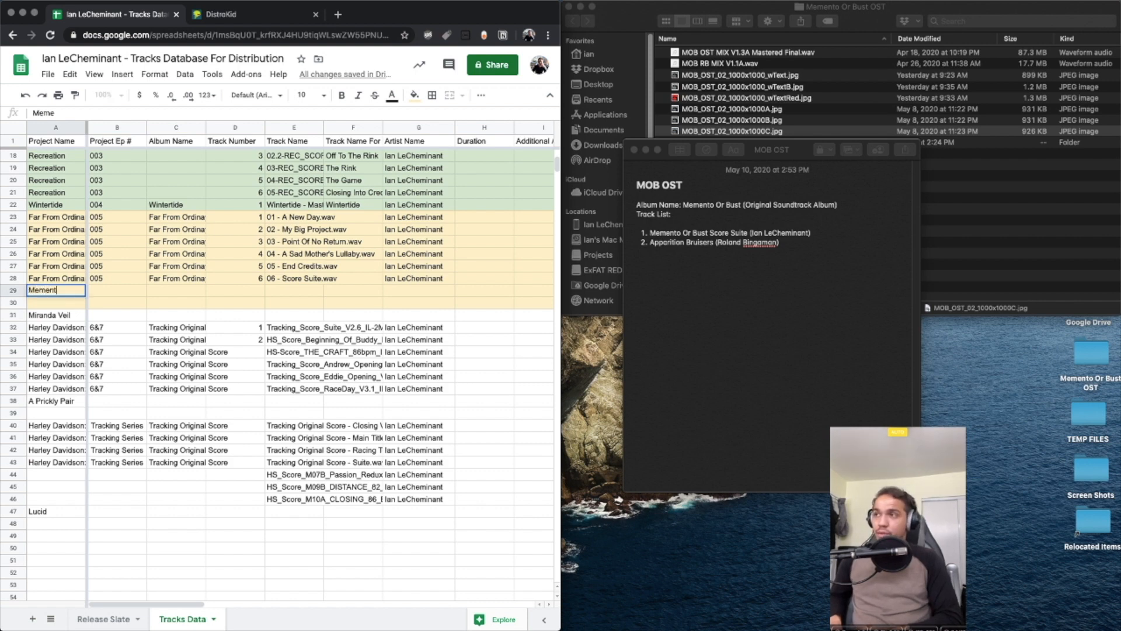
pyautogui.write('o Or Bust')
pyautogui.press('Return')
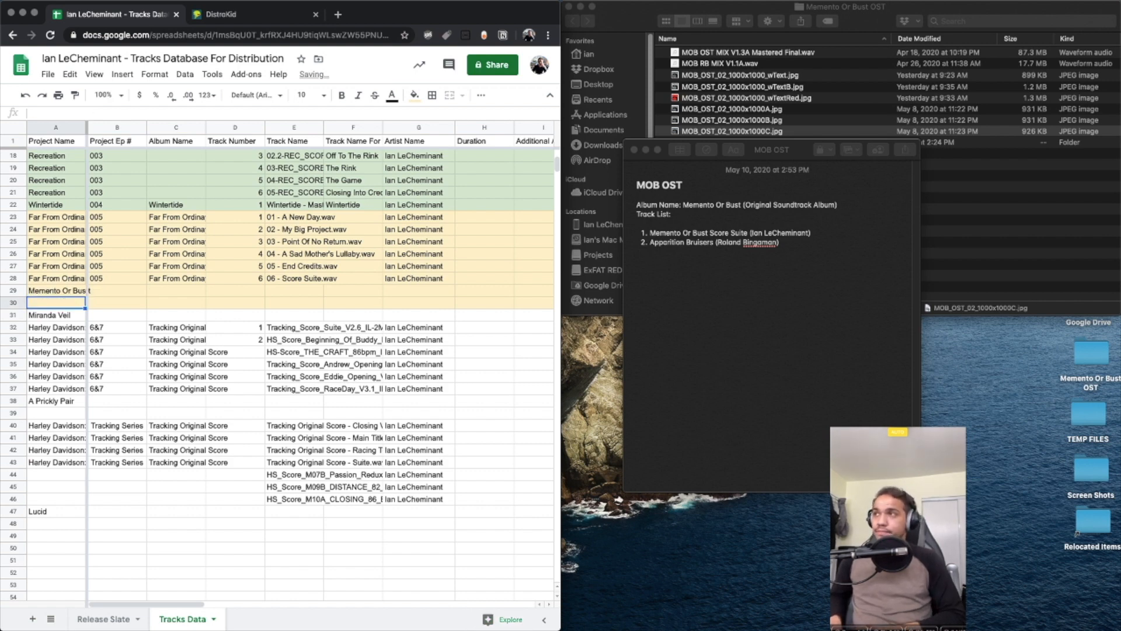
pyautogui.write('Memento Or Bust')
# Set Project Ep # to 006 for both Memento Or Bust rows
pyautogui.press('Up')
pyautogui.press('Right')
pyautogui.write('006')
pyautogui.press('Return')
pyautogui.write('006')
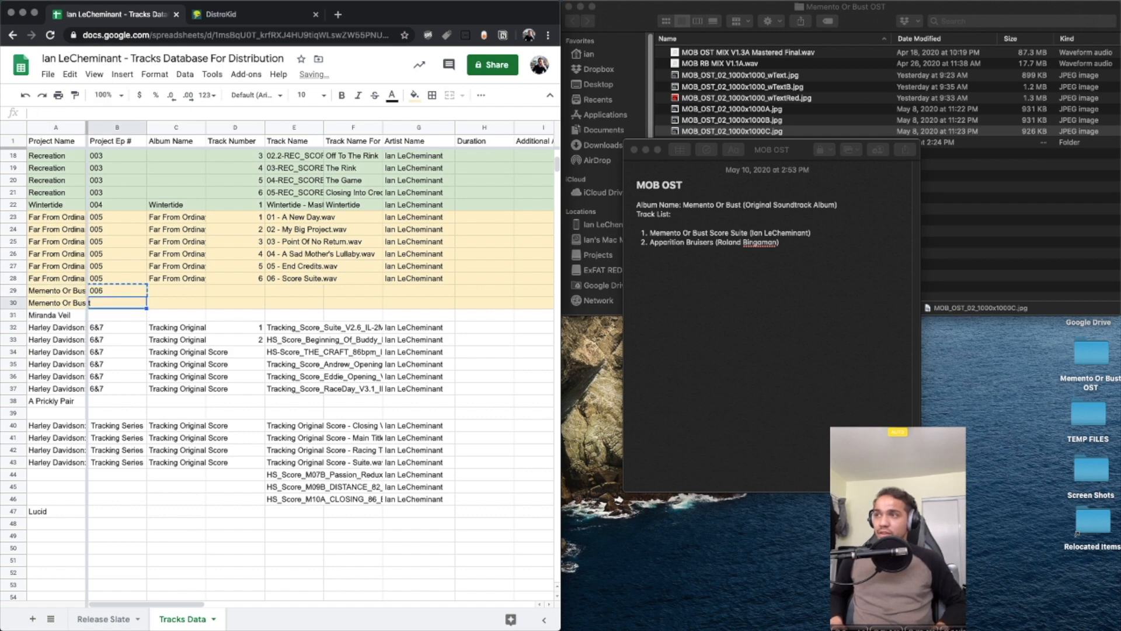
# Copy the album name Memento Or Bust (Original Soundtrack Album) from the MOB OST note into the Album Name cell of row 29
pyautogui.press('Up')
pyautogui.press('Right')
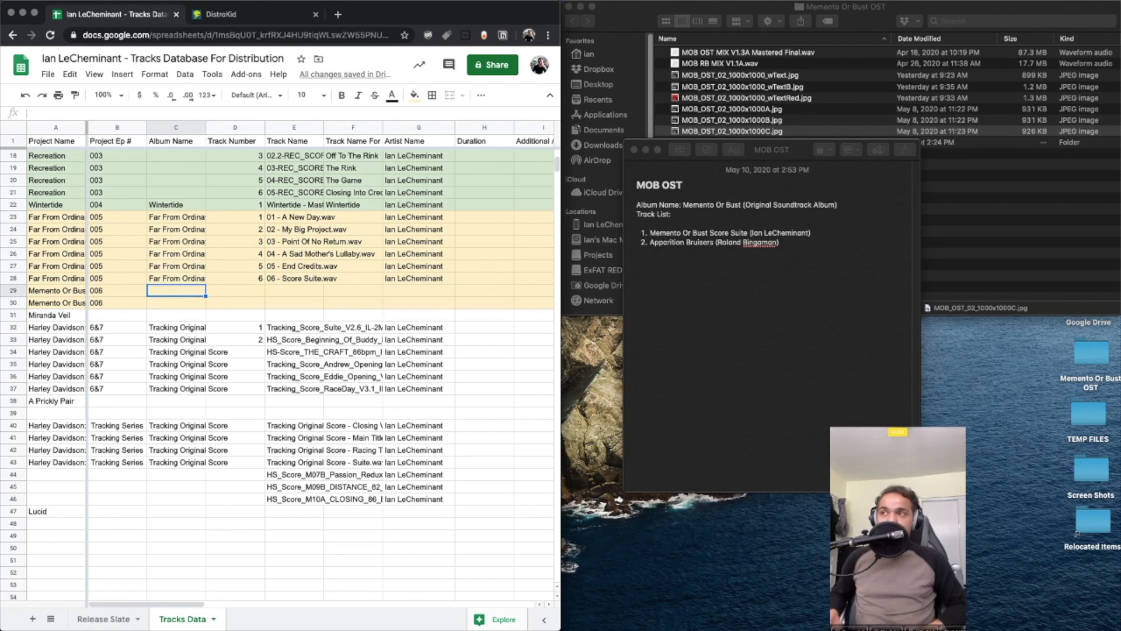
pyautogui.press('Up')
pyautogui.press('Down')
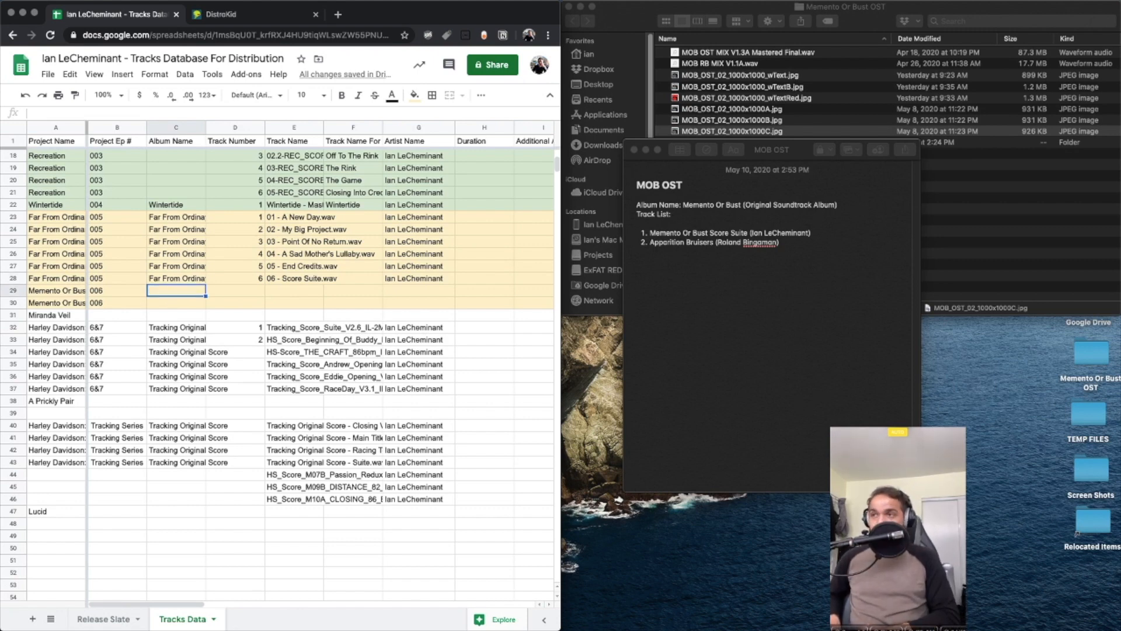
pyautogui.click(732, 221)
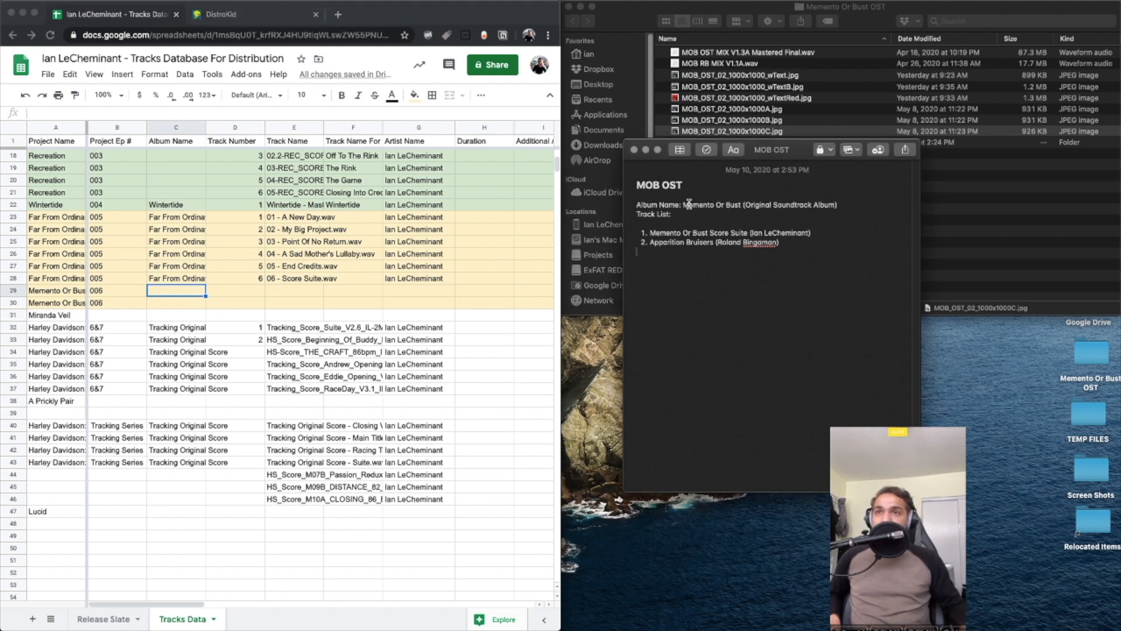
pyautogui.moveTo(682, 203); pyautogui.dragTo(839, 206)
pyautogui.press('super+c')
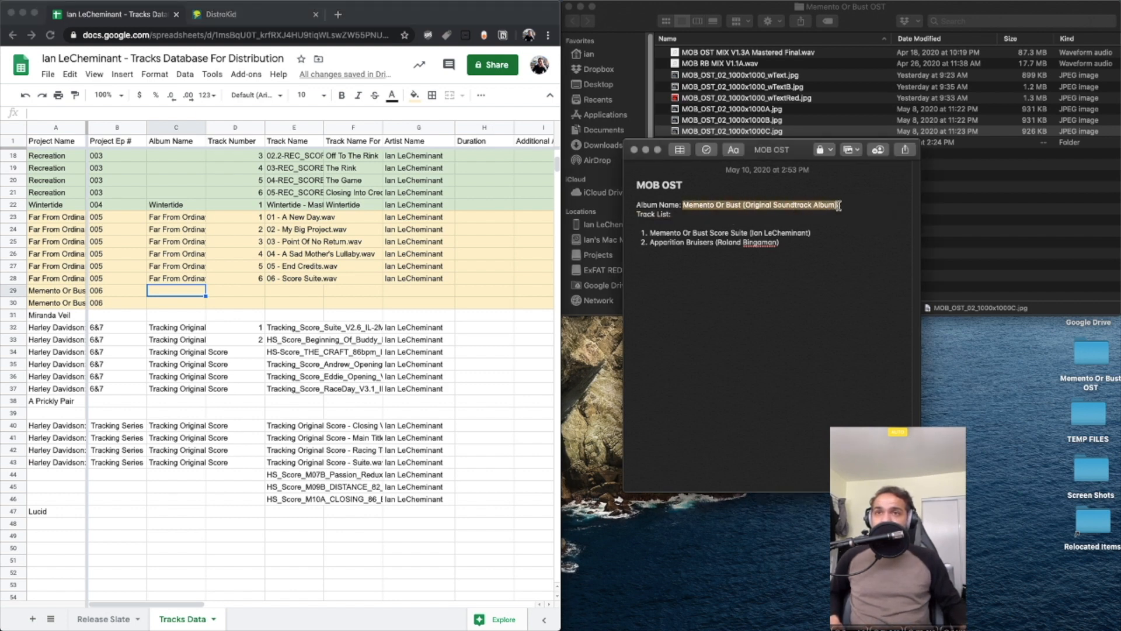
pyautogui.click(169, 289)
pyautogui.press('super+v')
# Number the two Memento Or Bust tracks 1 and 2 in the Track Number column
pyautogui.click(249, 295)
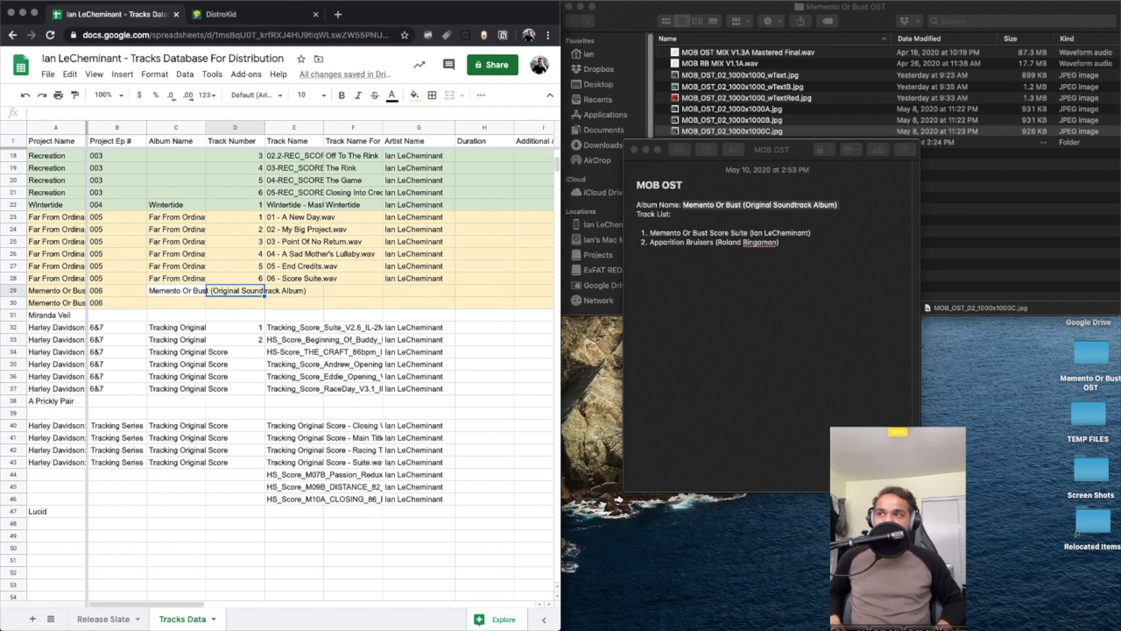
pyautogui.press('Return')
pyautogui.write('1')
pyautogui.press('Return')
pyautogui.write('2')
pyautogui.press('Return')
# Copy the Memento Or Bust album name from row 29 into the Album Name cell of row 30
pyautogui.press('Up')
pyautogui.press('Up')
pyautogui.press('Left')
pyautogui.press('Down')
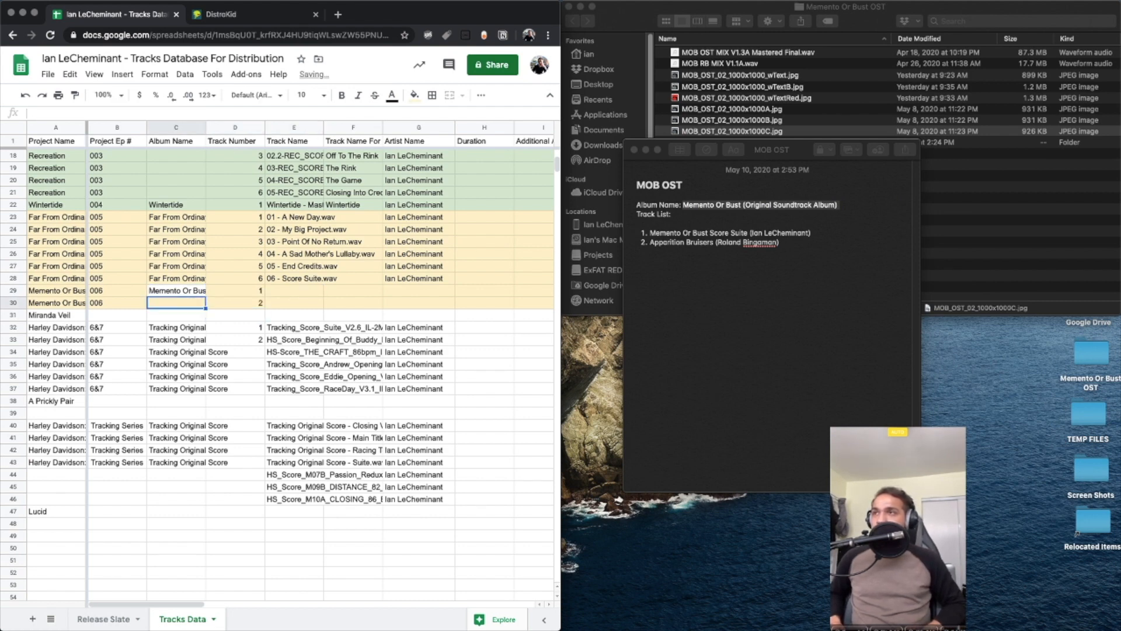
pyautogui.press('Up')
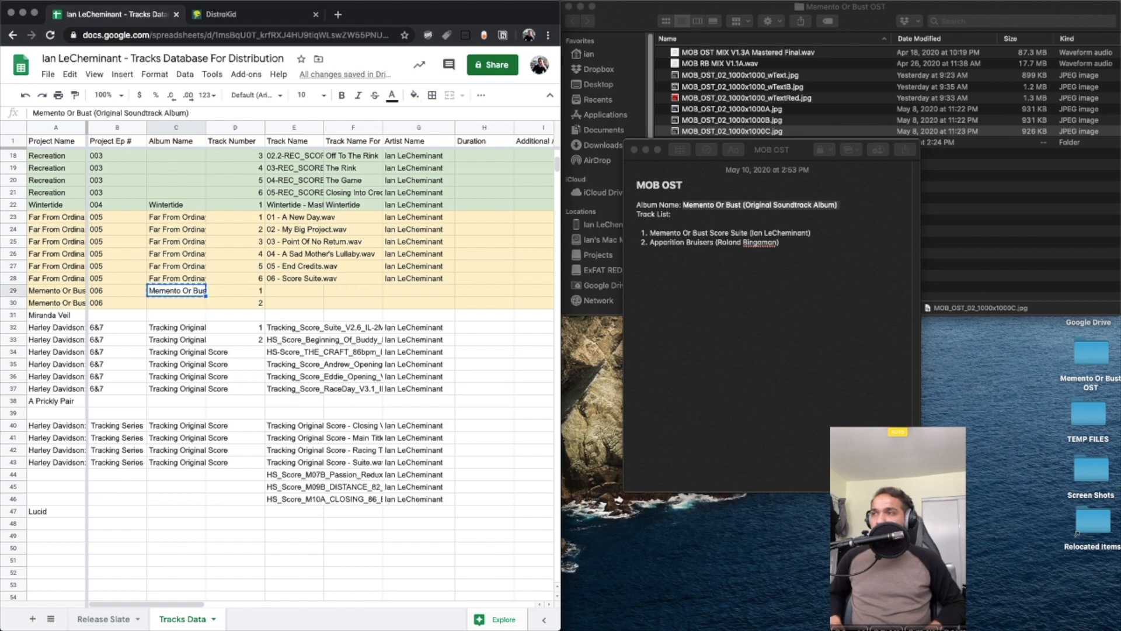
pyautogui.press('super+c')
pyautogui.press('Down')
pyautogui.press('super+v')
pyautogui.press('Right')
pyautogui.press('Right')
pyautogui.press('Left')
pyautogui.press('Left')
pyautogui.press('Left')
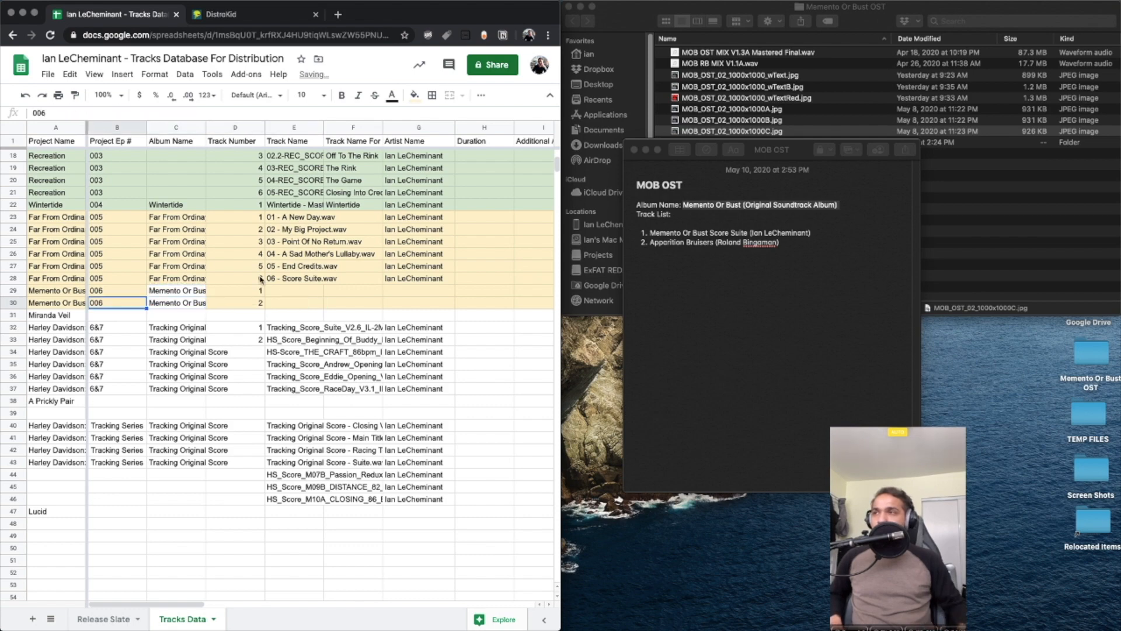
# Fill the two Memento Or Bust Album Name cells with the same light yellow-orange as the rest of their rows
pyautogui.moveTo(190, 304); pyautogui.dragTo(190, 291)
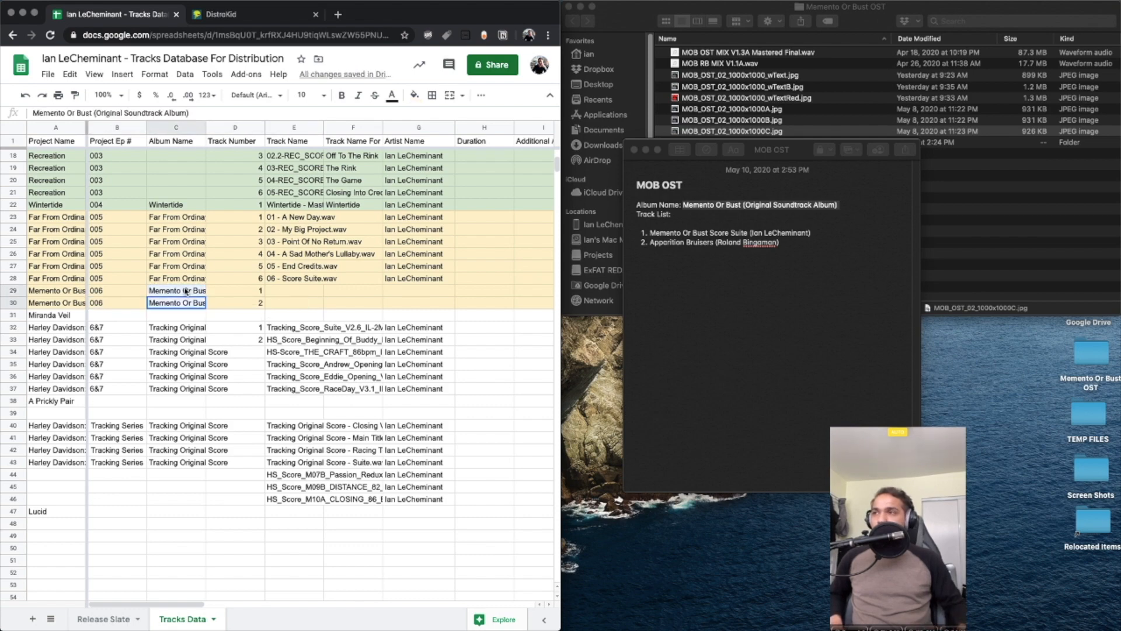
pyautogui.click(415, 95)
pyautogui.click(447, 165)
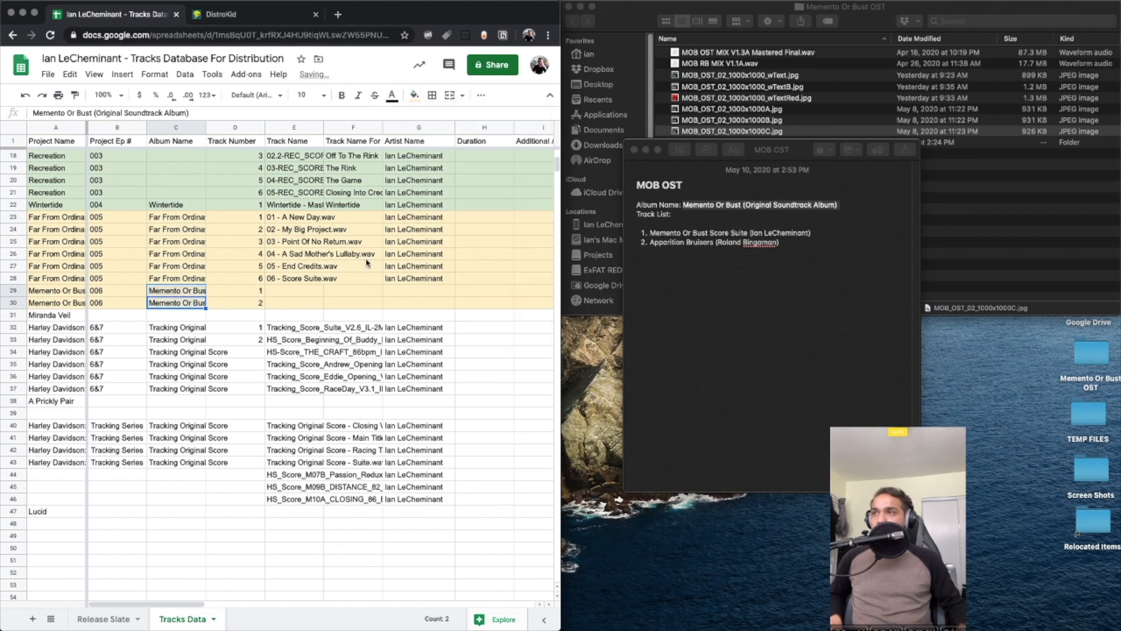
# In Finder, rename MOB OST MIX V1.3A Mastered Final.wav as 01 - Score Suite Memento Or Bust (Original Soundtrack Album).wav
pyautogui.click(254, 280)
pyautogui.click(292, 287)
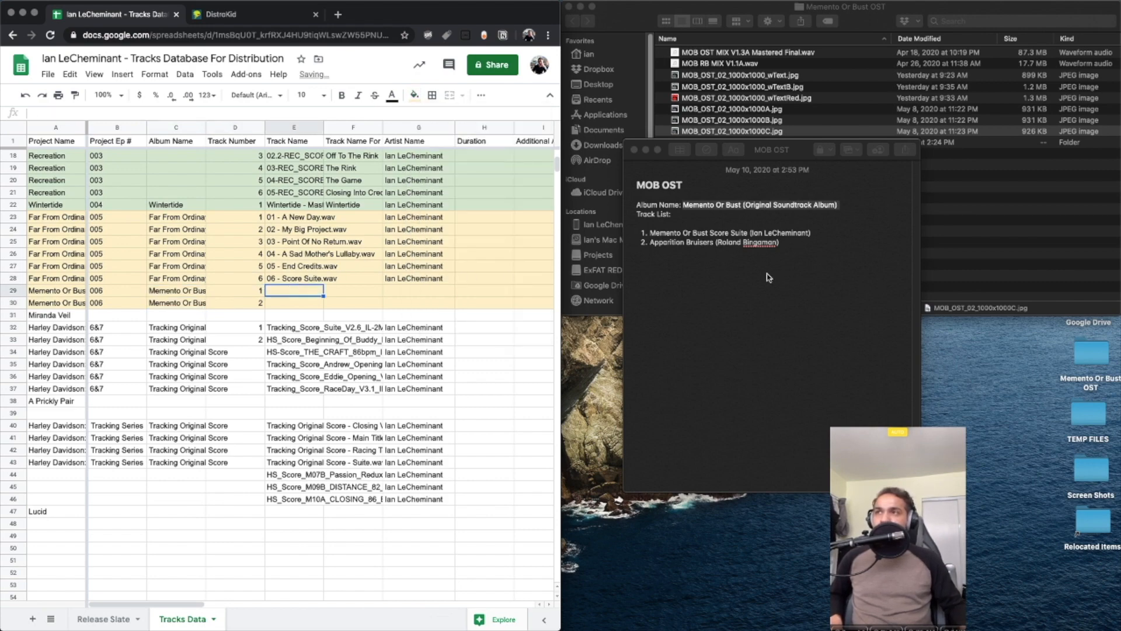
pyautogui.click(952, 179)
pyautogui.click(761, 63)
pyautogui.click(750, 53)
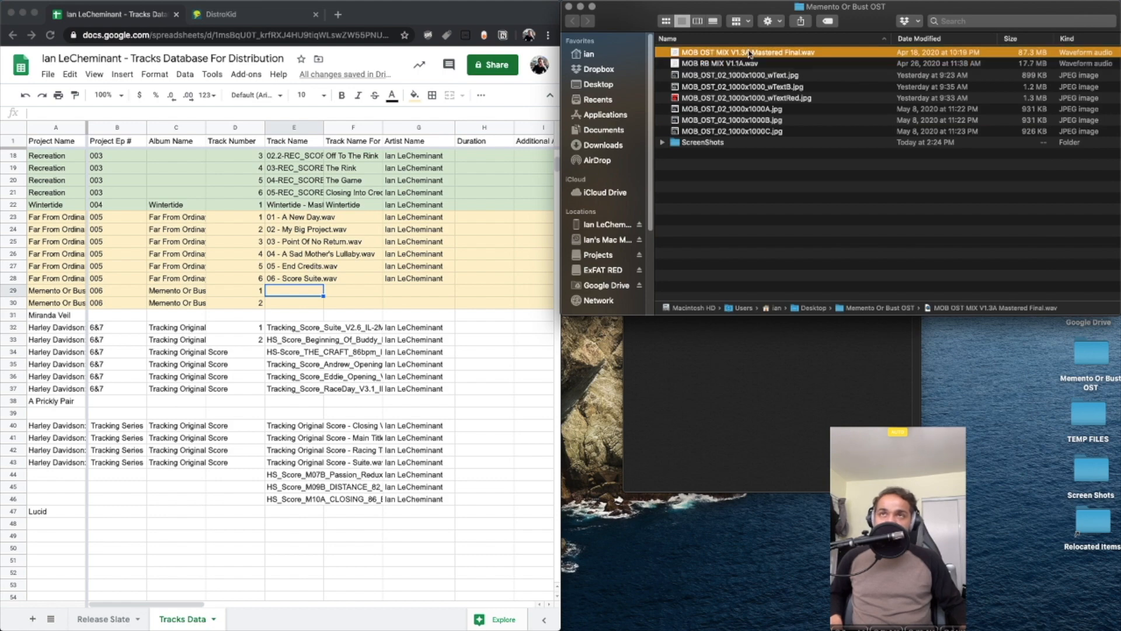
pyautogui.write('Scoreu Memento Or Bust (Original Soundtrack Album')
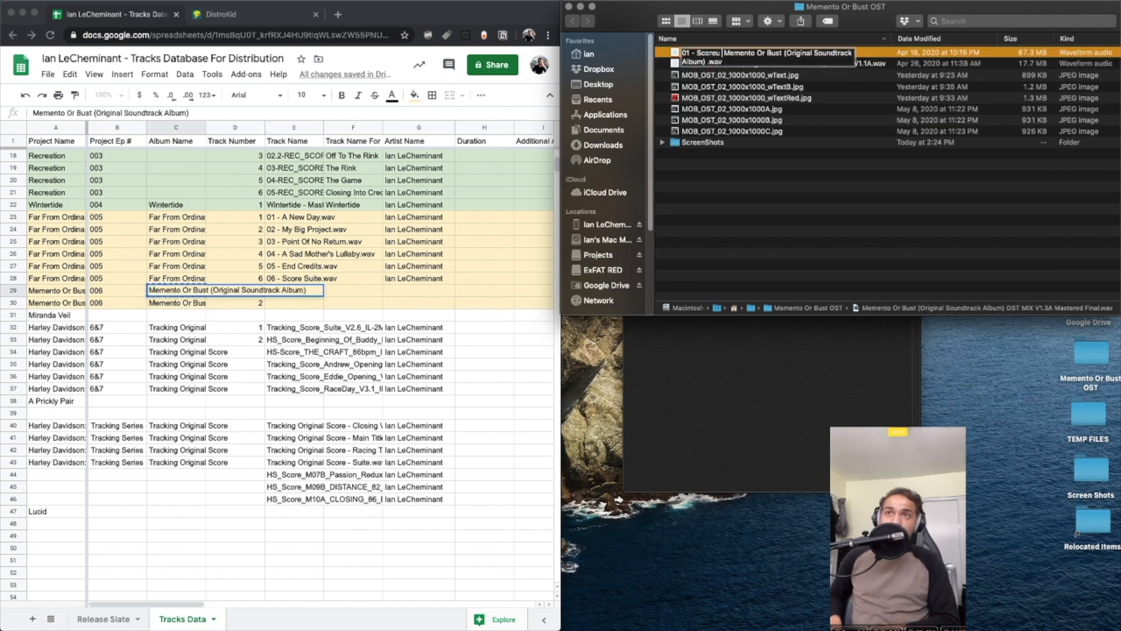
pyautogui.press('BackSpace')
pyautogui.press('BackSpace')
pyautogui.write('Suite')
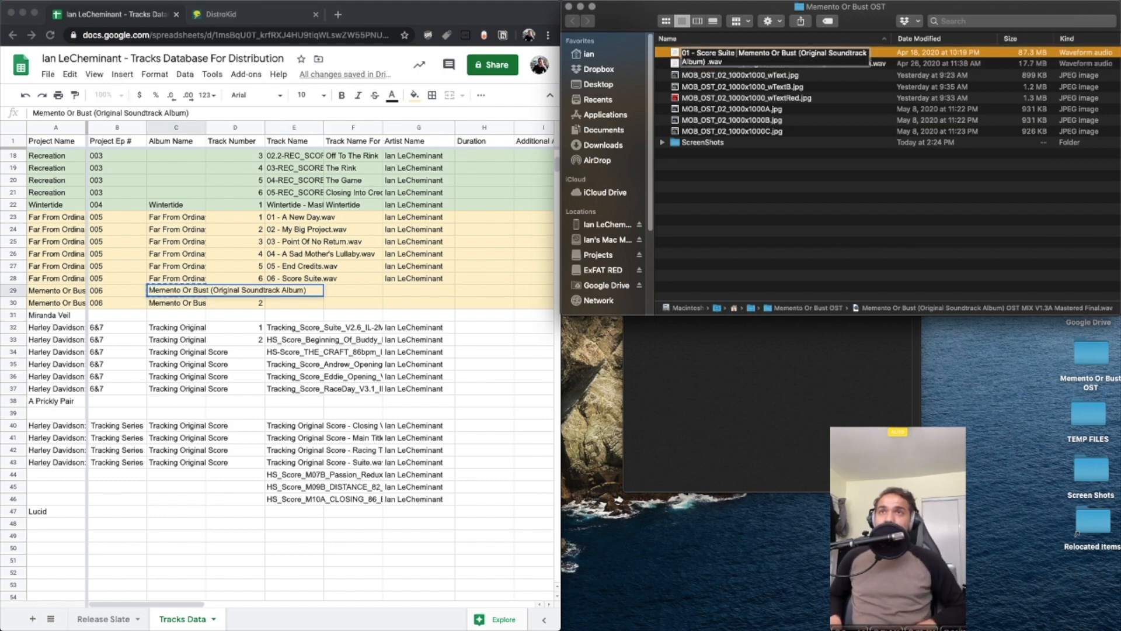
pyautogui.press('Left')
pyautogui.press('Left')
pyautogui.press('Left')
pyautogui.press('Left')
pyautogui.press('Left')
pyautogui.press('Left')
pyautogui.press('Left')
pyautogui.press('Left')
pyautogui.press('Left')
pyautogui.press('Left')
pyautogui.press('Left')
pyautogui.press('BackSpace')
pyautogui.press('Return')
# Rename MOB RB MIX V1.1A.wav as 02 - Apparition Bruisers Memento Or Bust (Original Soundtrack Album).wav, taking the track title from the note
pyautogui.press('Down')
pyautogui.press('Return')
pyautogui.press('Left')
pyautogui.write('02-')
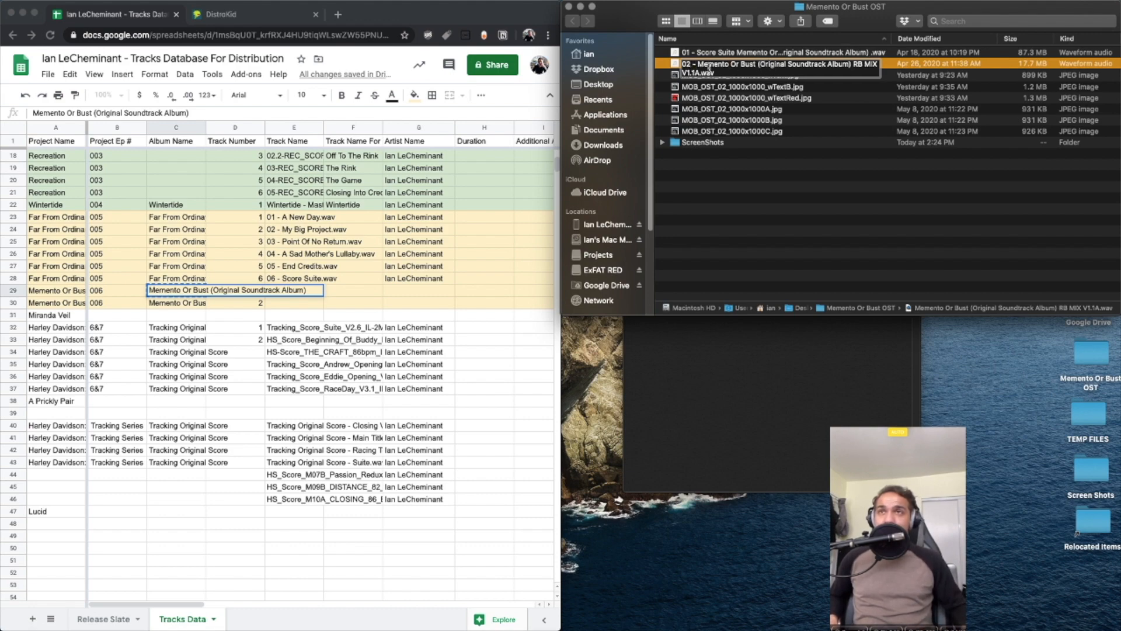
pyautogui.click(782, 327)
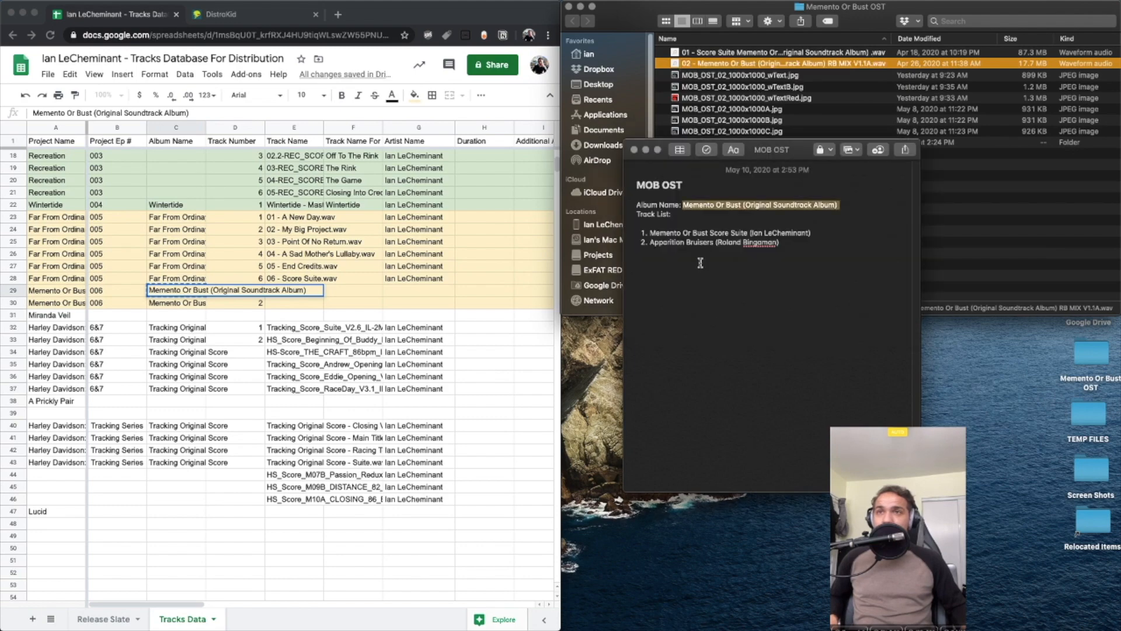
pyautogui.moveTo(650, 241); pyautogui.dragTo(713, 243)
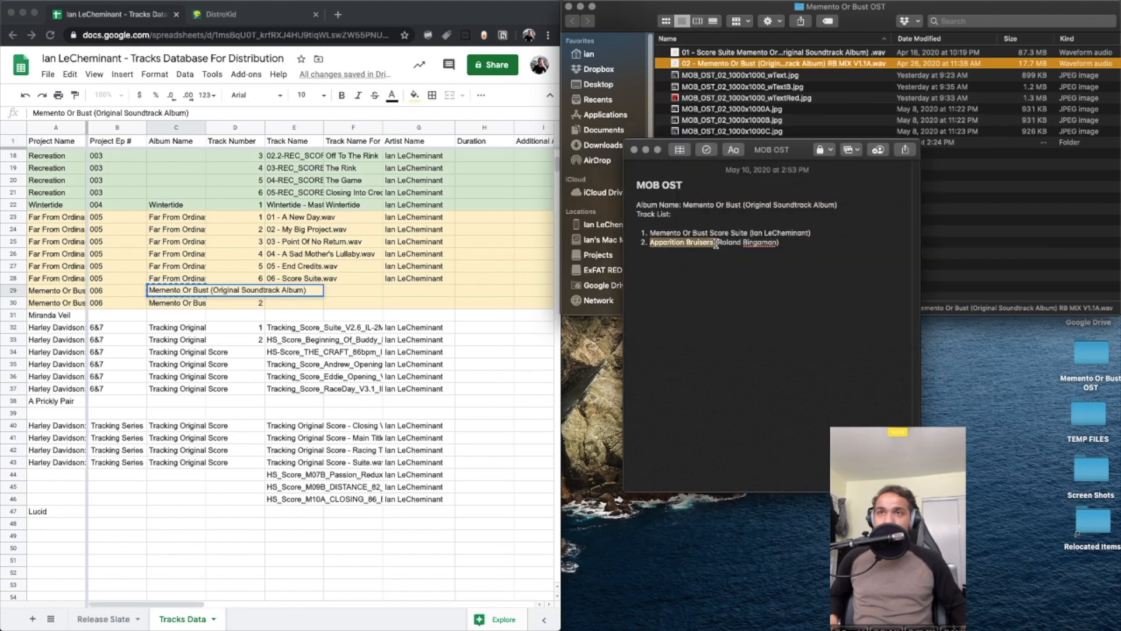
pyautogui.click(703, 64)
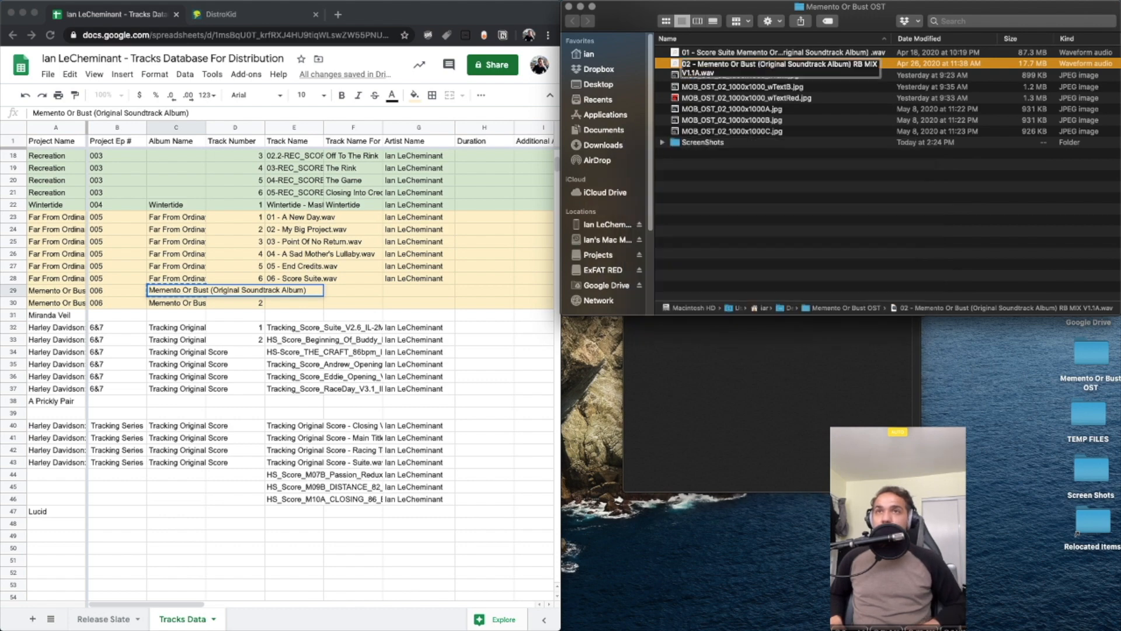
# Copy both renamed audio file names into the Track Name cells of rows 29 and 30 and match their fill to the row colour
pyautogui.keyDown('shift'); pyautogui.click(824, 51); pyautogui.keyUp('shift')
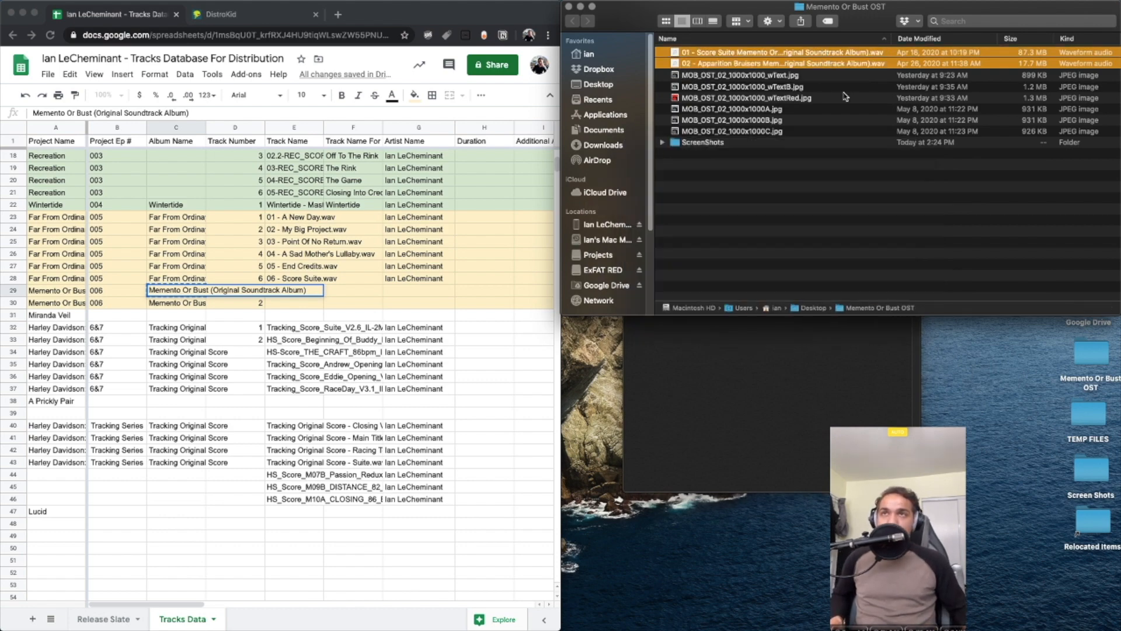
pyautogui.click(835, 97)
pyautogui.click(826, 63)
pyautogui.keyDown('shift'); pyautogui.click(824, 53); pyautogui.keyUp('shift')
pyautogui.click(268, 319)
pyautogui.click(309, 307)
pyautogui.moveTo(306, 297); pyautogui.dragTo(306, 294)
pyautogui.write('02 - Apparition Bruisers Memento Or Bust (Original Soundtrack Album).wav 01 - Score Suite Memento Or Bust (Original Soundtrack Album).wav')
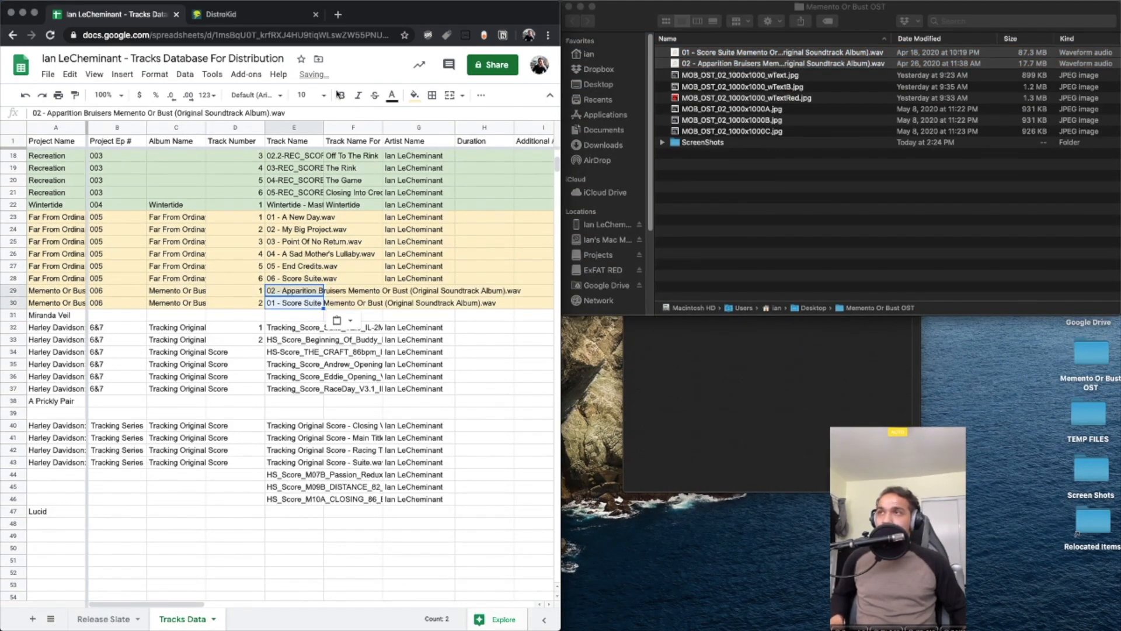
pyautogui.click(414, 95)
pyautogui.click(458, 165)
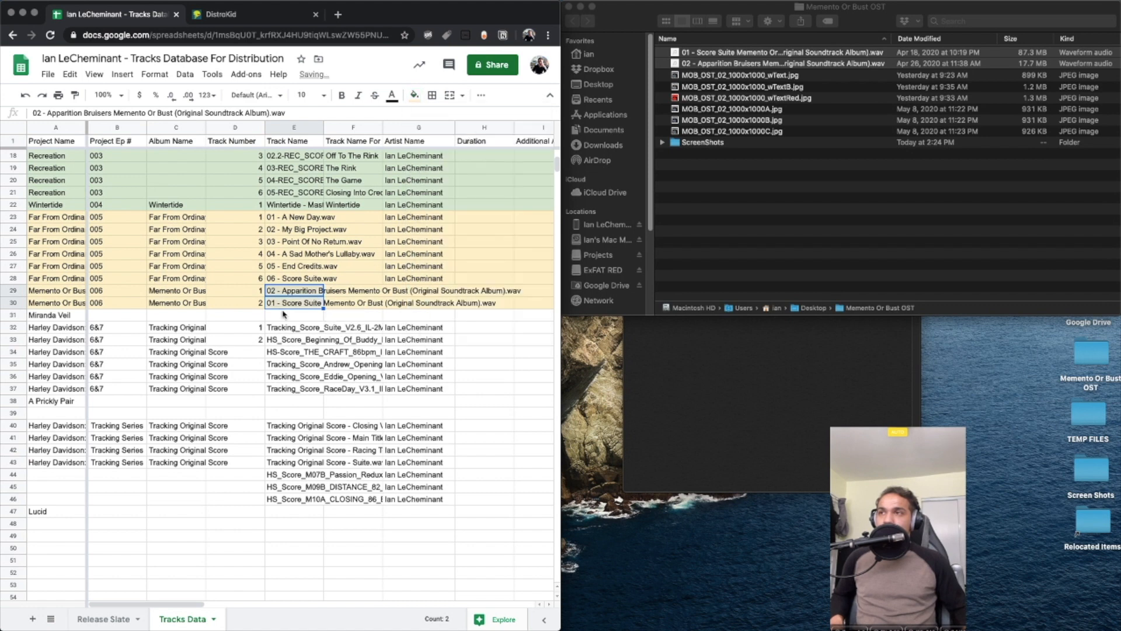
# Replace the row 29 Track Name with 01 - Score Suite Memento Or Bust (Original Soundtrack Album).wav, copied from row 30
pyautogui.click(286, 296)
pyautogui.click(279, 307)
pyautogui.press('super+c')
pyautogui.press('Up')
pyautogui.press('super+v')
pyautogui.press('Down')
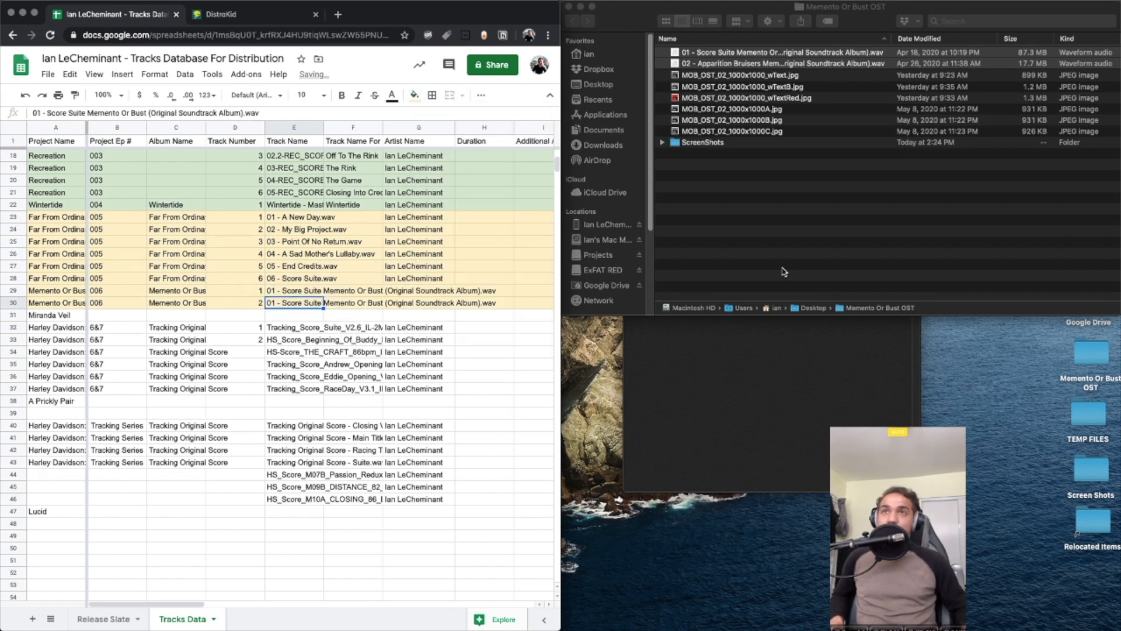
# Copy the file name 02 - Apparition Bruisers Memento Or Bust (Original Soundtrack Album).wav from Finder into the row 30 Track Name cell
pyautogui.click(787, 94)
pyautogui.click(820, 111)
pyautogui.click(792, 63)
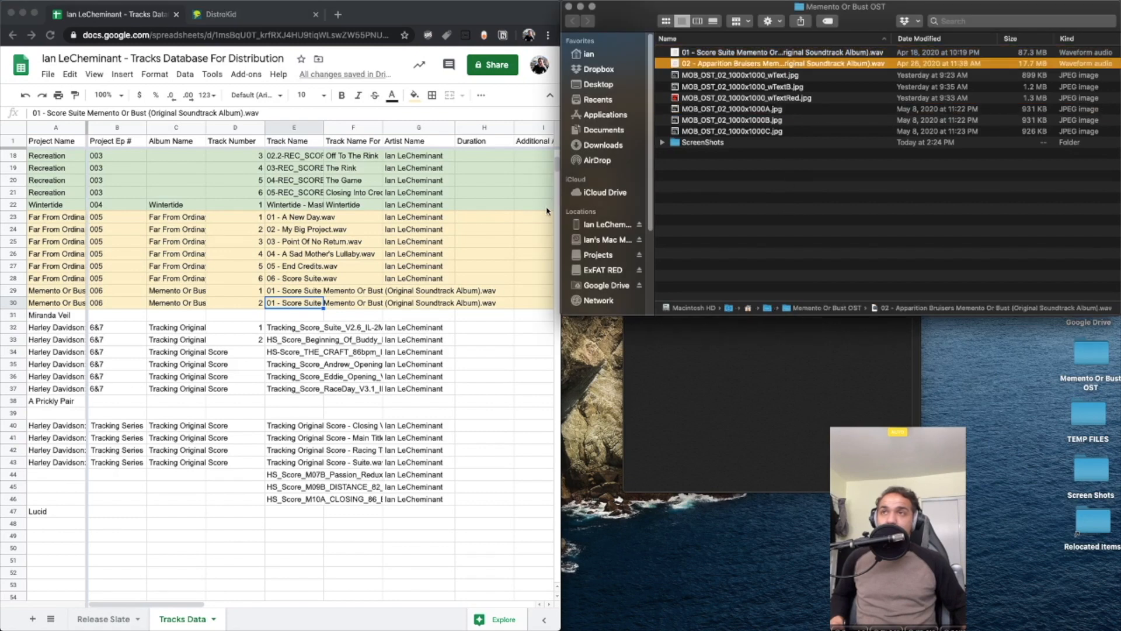
pyautogui.click(291, 296)
pyautogui.press('super+v')
pyautogui.press('Up')
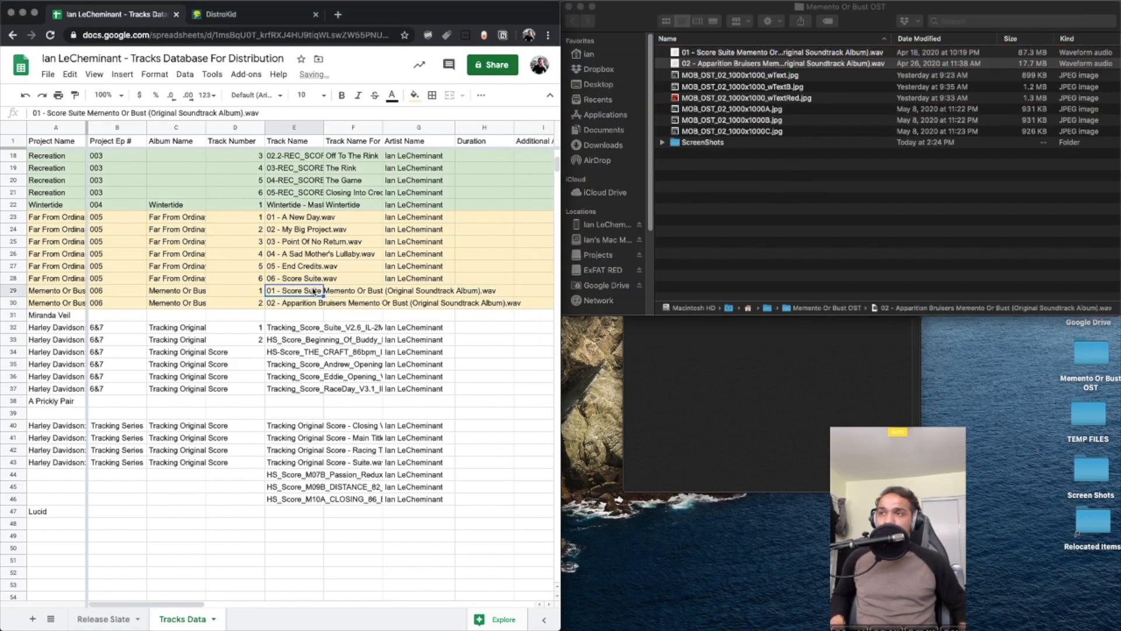
# Enter the Score Suite composer's full name as the Artist Name in row 29
pyautogui.press('Right')
pyautogui.press('Right')
pyautogui.write('Ian LeCheminant')
pyautogui.press('Return')
# Check the second artist's name against the note and cover artwork, and copy the note's Apparition Bruisers line into row 30's Artist Name cell
pyautogui.click(720, 342)
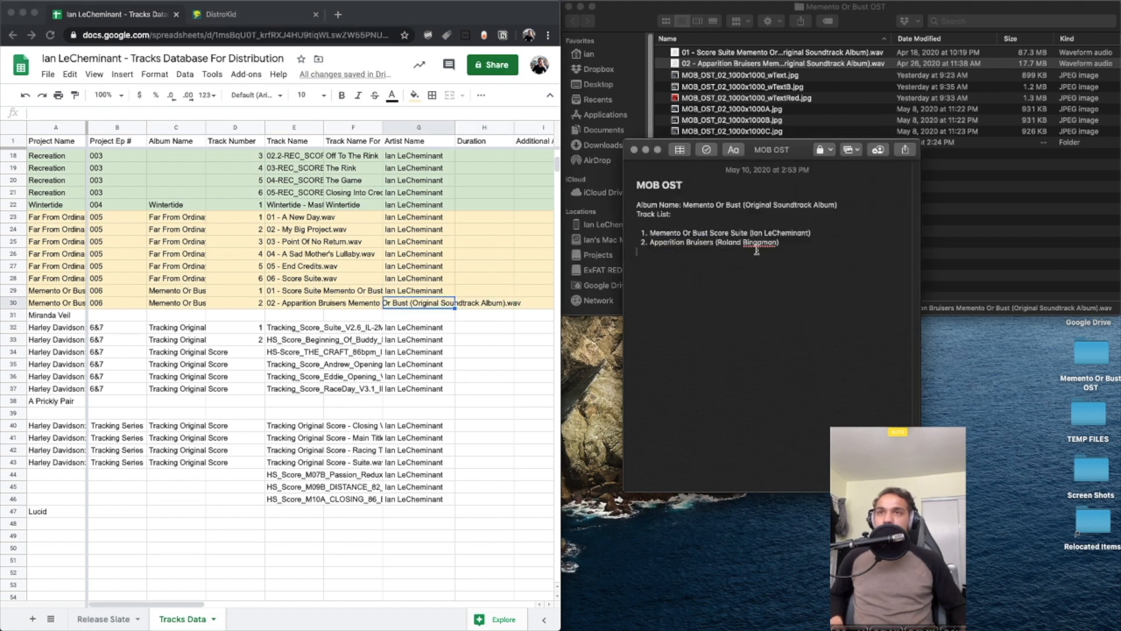
pyautogui.moveTo(776, 242); pyautogui.dragTo(720, 243)
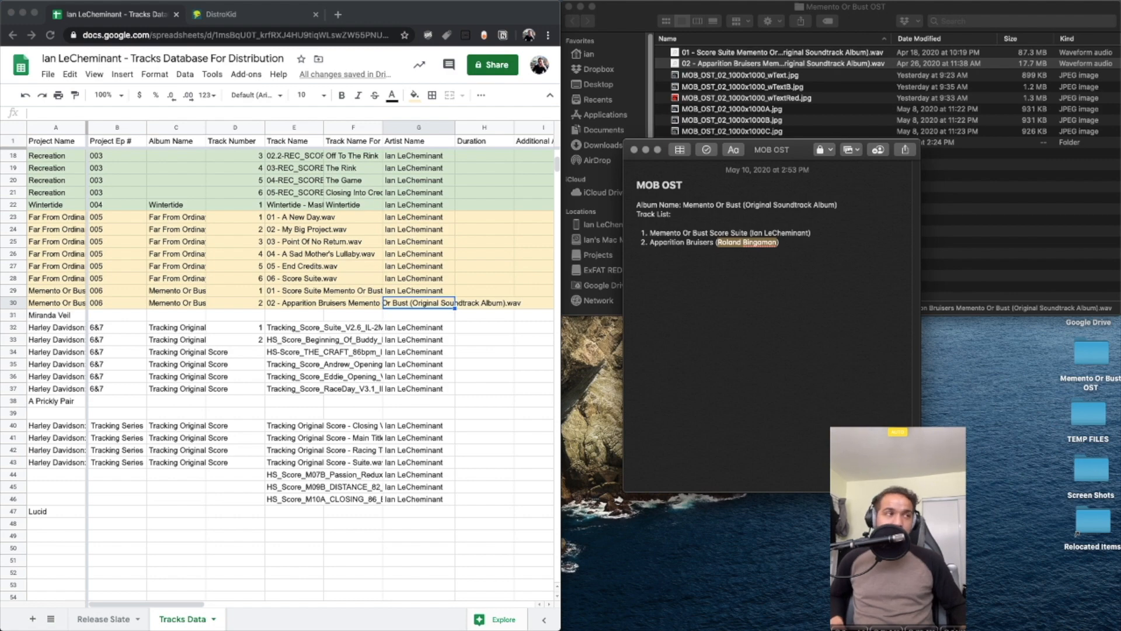
pyautogui.press('super+Tab')
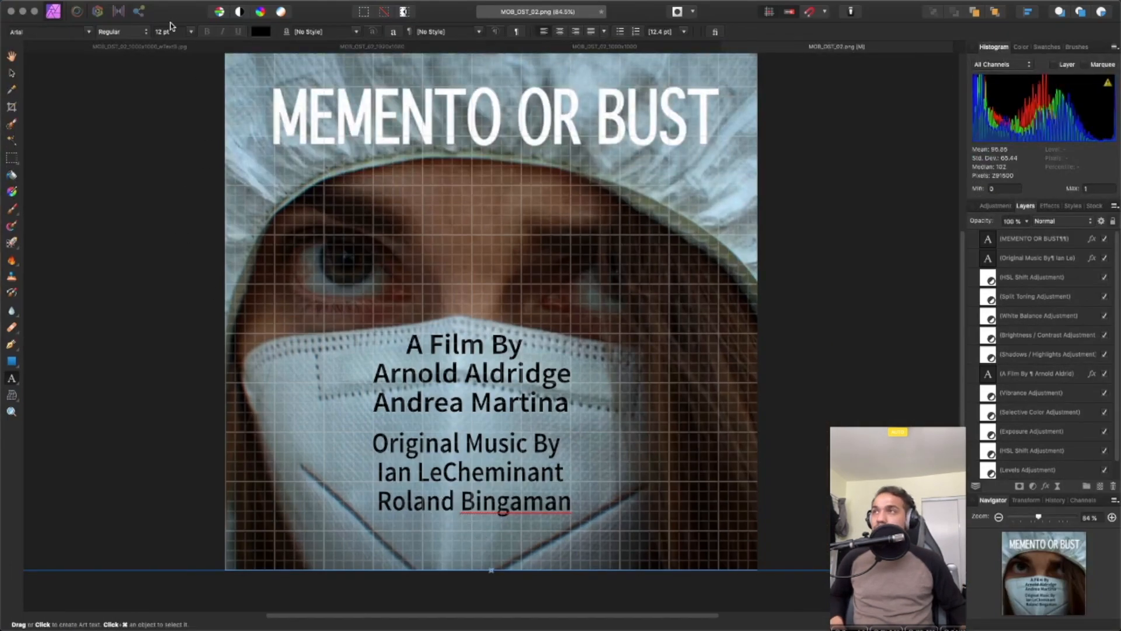
pyautogui.moveTo(173, 22); pyautogui.dragTo(1120, 170)
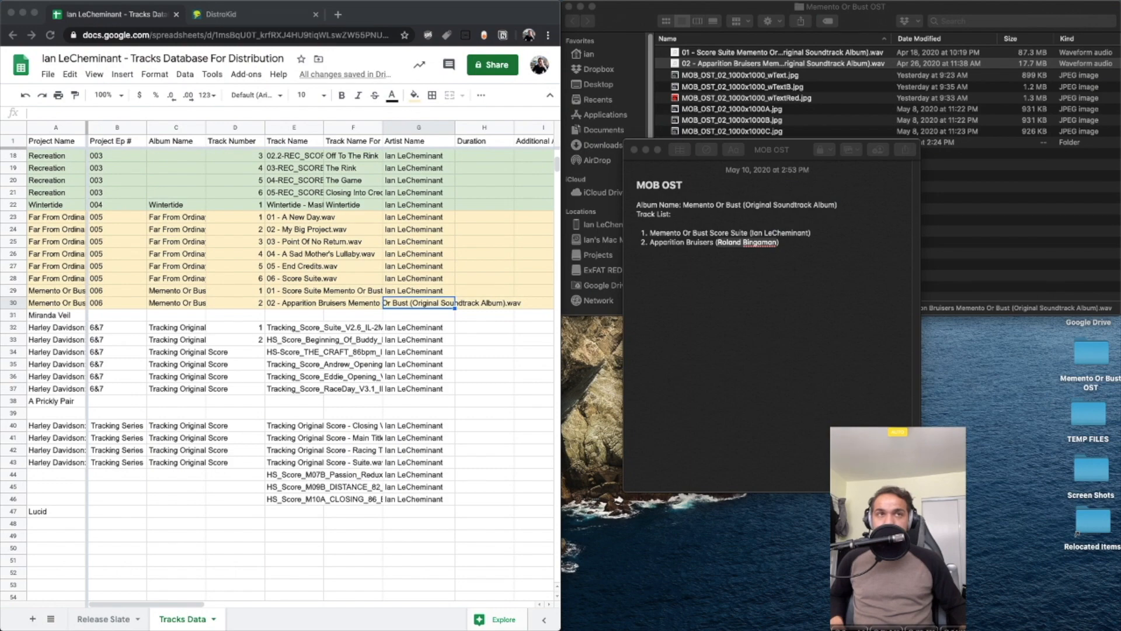
pyautogui.moveTo(796, 258); pyautogui.dragTo(644, 242)
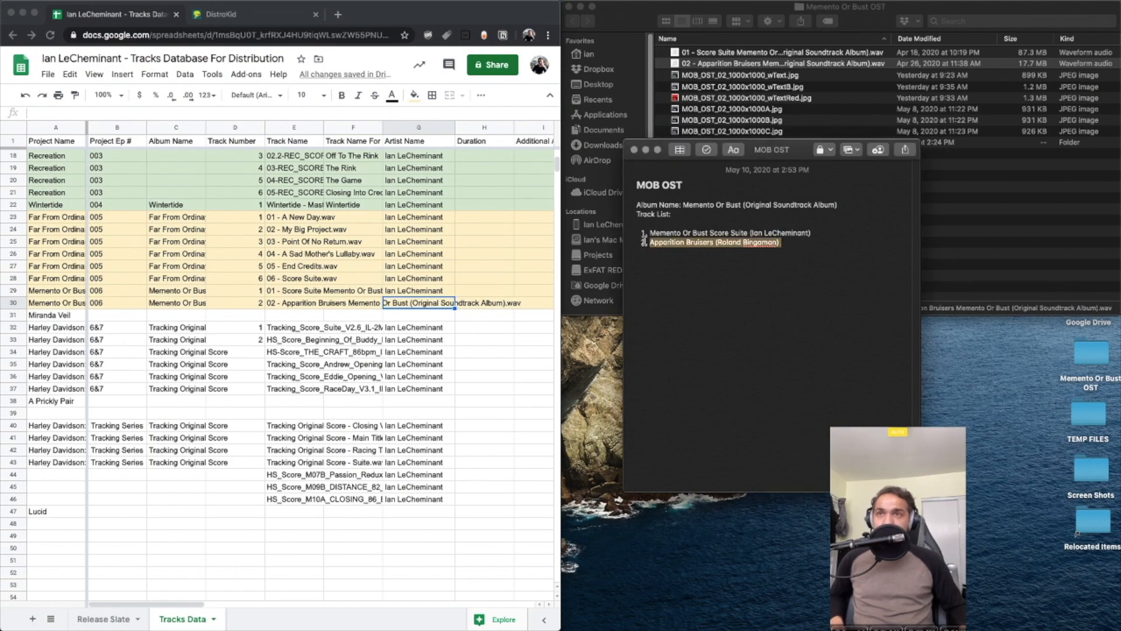
pyautogui.click(411, 309)
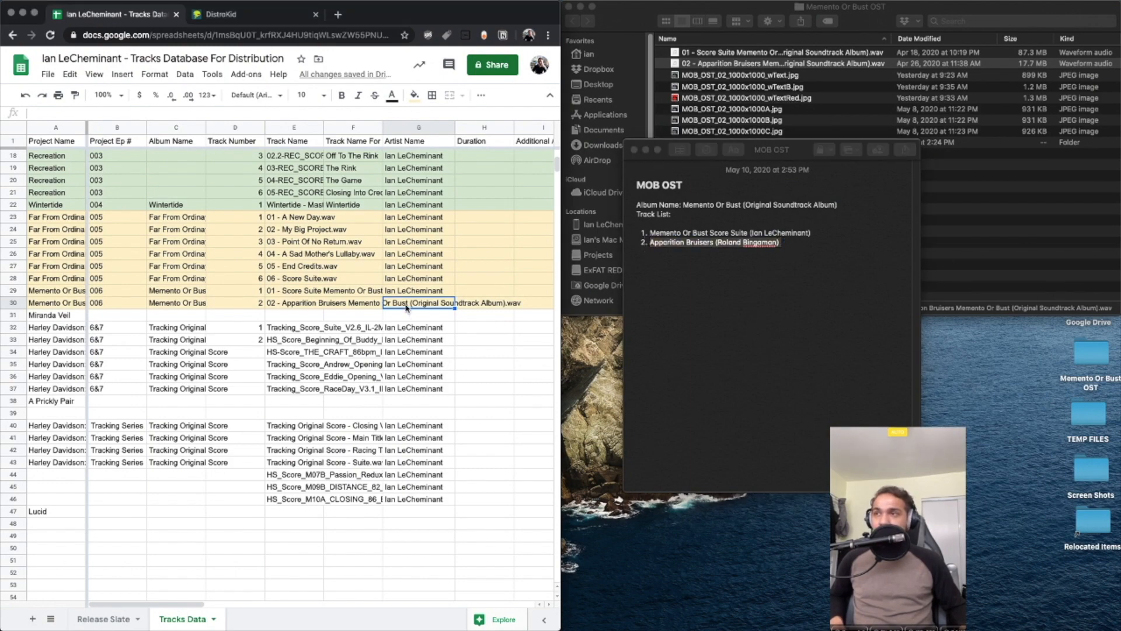
pyautogui.press('super+v')
# Trim the row 30 Artist Name to only the artist's full name and fill the cell with the row's light yellow-orange
pyautogui.doubleClick(433, 303)
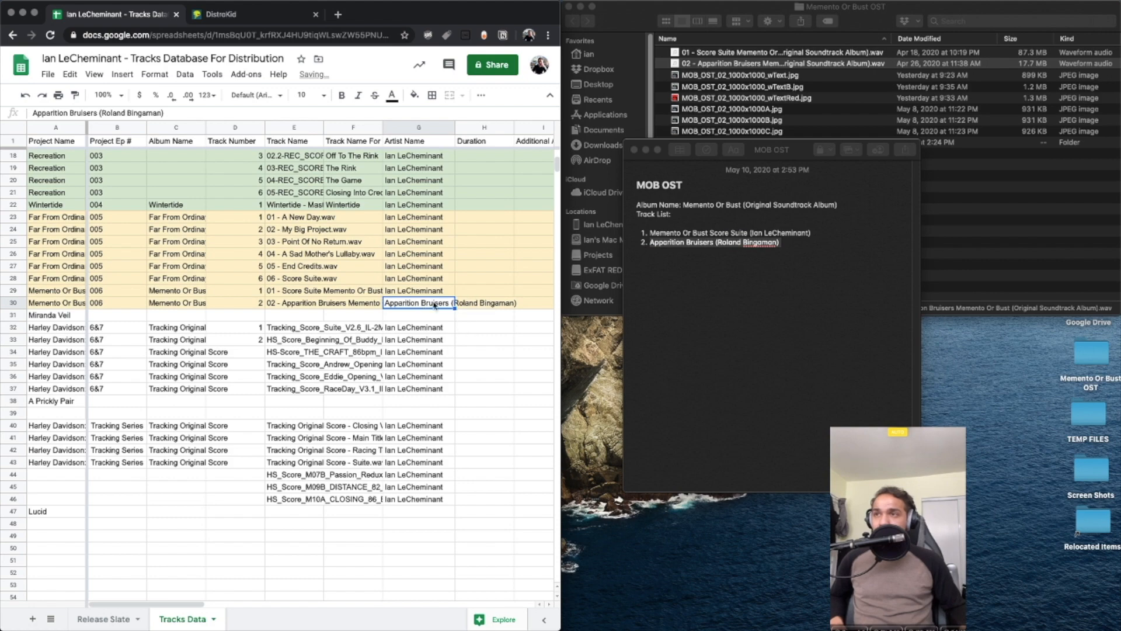
pyautogui.moveTo(454, 302); pyautogui.dragTo(351, 308)
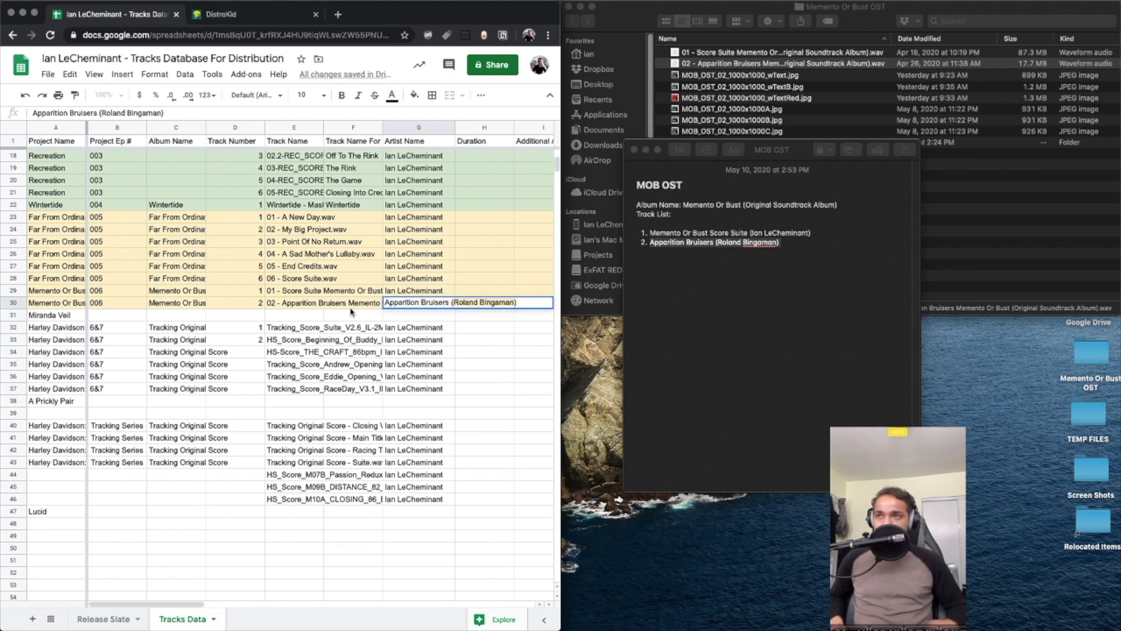
pyautogui.press('BackSpace')
pyautogui.press('BackSpace')
pyautogui.press('BackSpace')
pyautogui.press('BackSpace')
pyautogui.press('BackSpace')
pyautogui.press('BackSpace')
pyautogui.press('BackSpace')
pyautogui.press('BackSpace')
pyautogui.press('BackSpace')
pyautogui.press('BackSpace')
pyautogui.press('BackSpace')
pyautogui.press('BackSpace')
pyautogui.press('BackSpace')
pyautogui.press('BackSpace')
pyautogui.press('BackSpace')
pyautogui.press('BackSpace')
pyautogui.press('BackSpace')
pyautogui.press('BackSpace')
pyautogui.press('BackSpace')
pyautogui.press('BackSpace')
pyautogui.press('BackSpace')
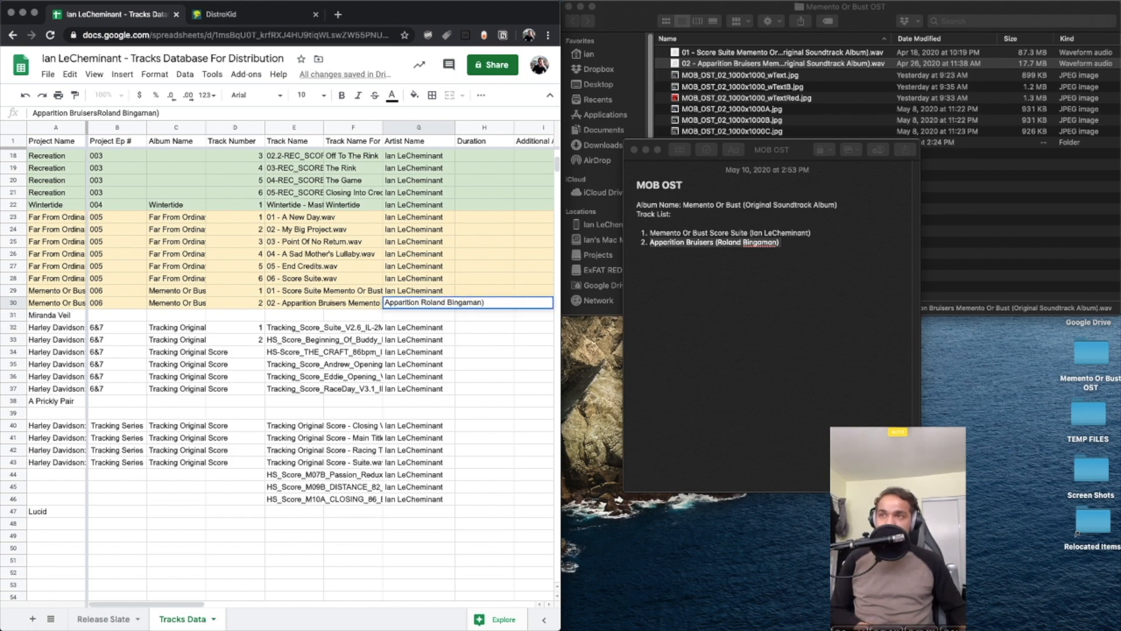
pyautogui.press('BackSpace')
pyautogui.press('Return')
pyautogui.press('Up')
pyautogui.click(417, 95)
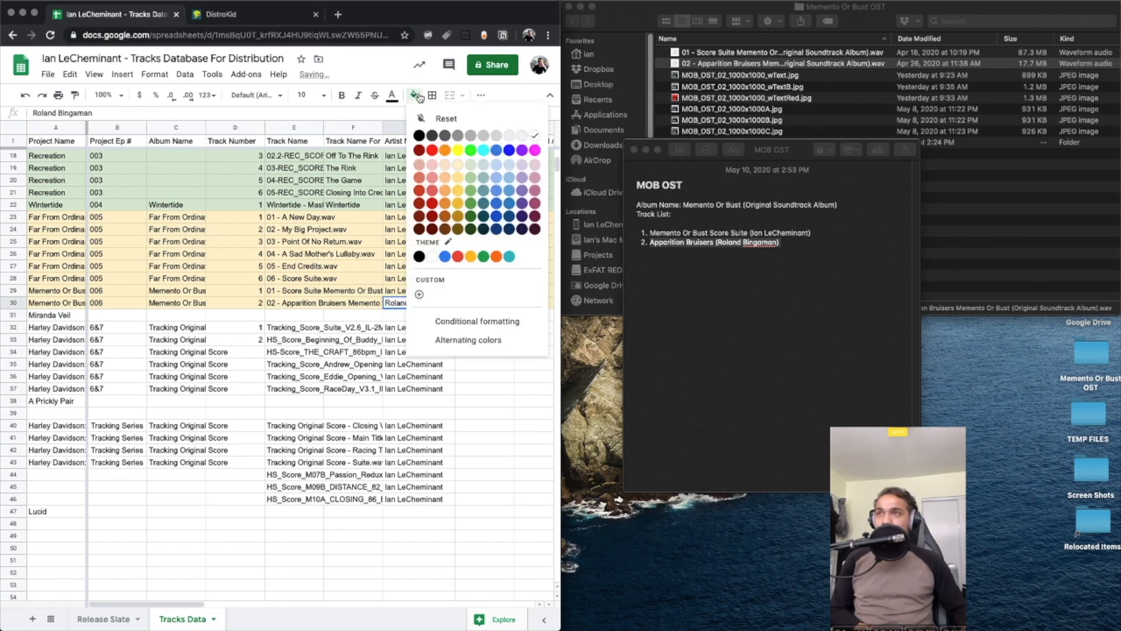
pyautogui.click(459, 168)
# Open the file information of the 01 - Score Suite audio file in Finder and place it clear of the spreadsheet
pyautogui.press('Right')
pyautogui.press('Right')
pyautogui.press('Left')
pyautogui.press('Left')
pyautogui.press('Up')
pyautogui.press('Right')
pyautogui.click(1050, 217)
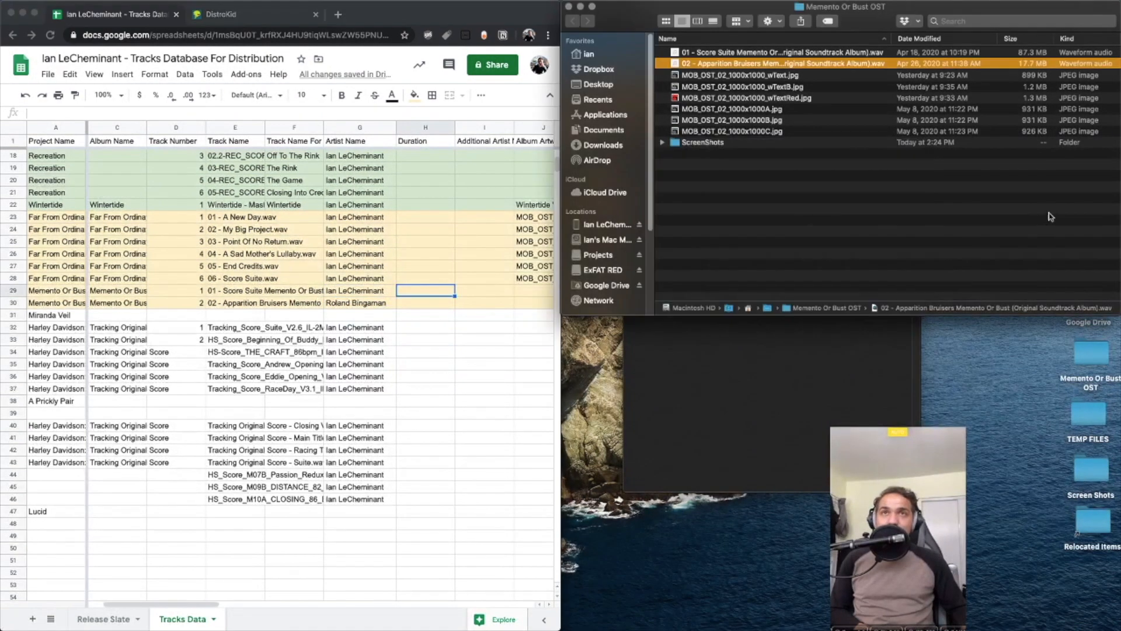
pyautogui.click(822, 52)
pyautogui.rightClick(822, 53)
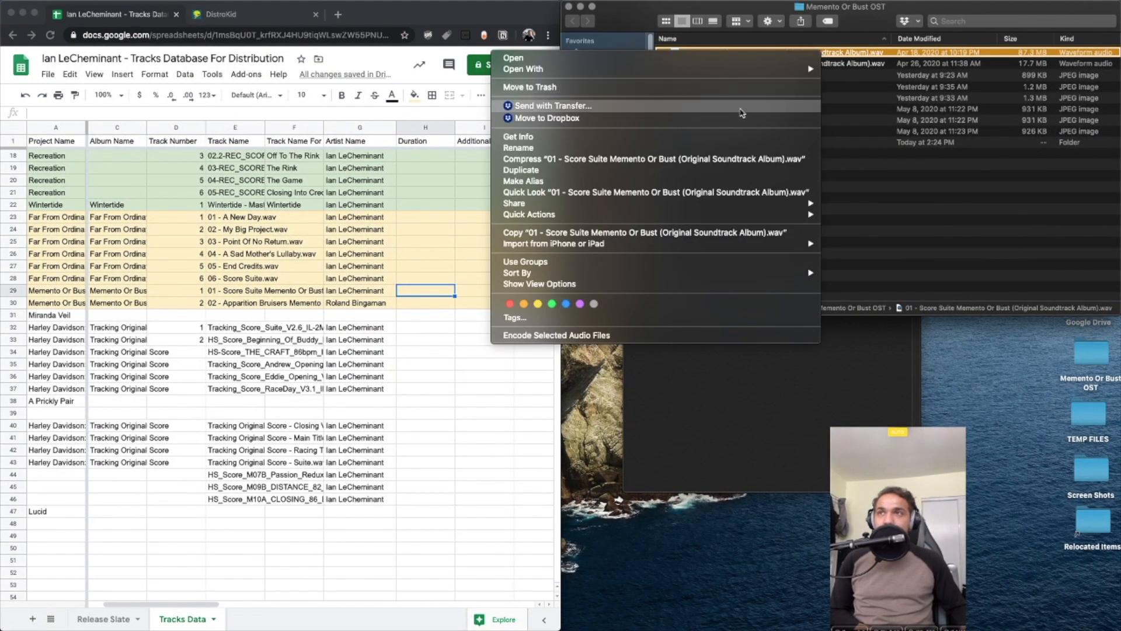
pyautogui.click(518, 137)
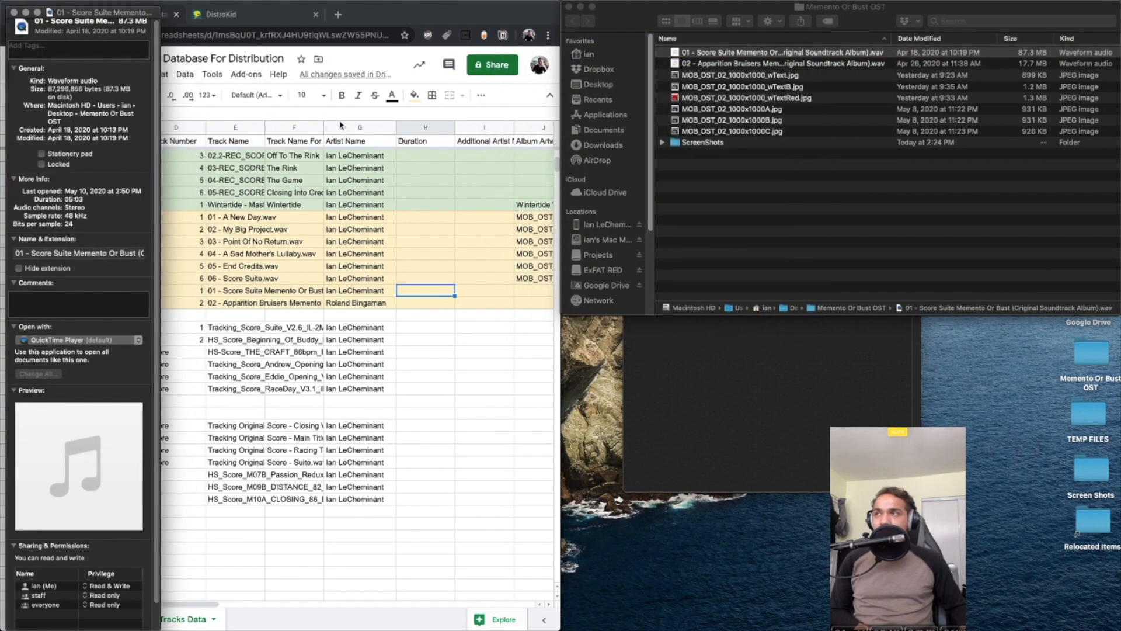
pyautogui.moveTo(125, 14); pyautogui.dragTo(828, 26)
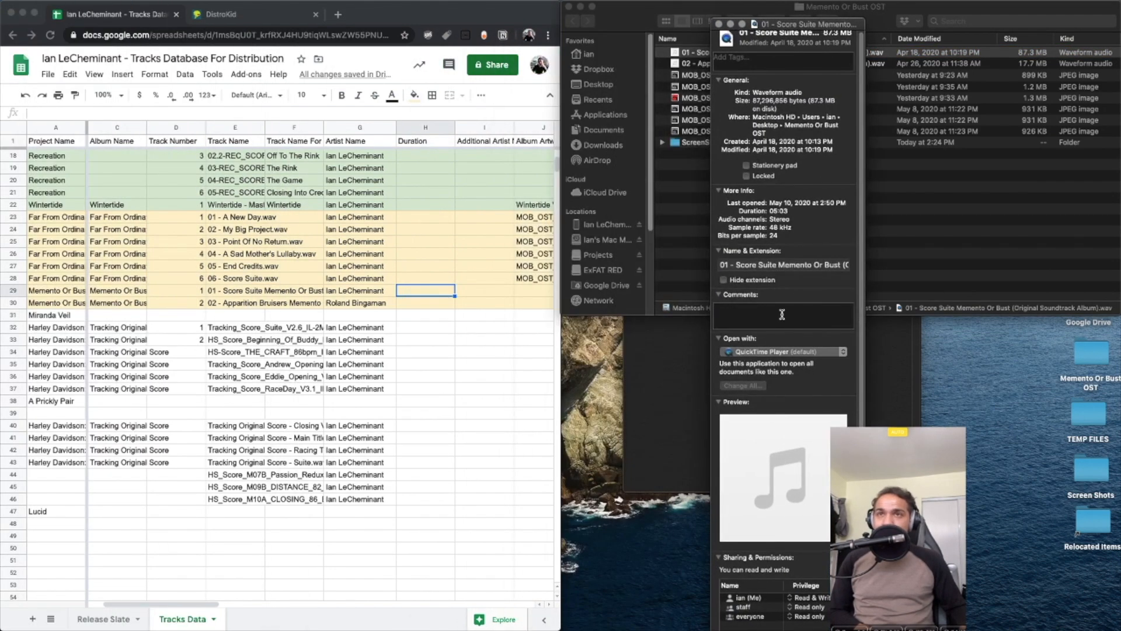
# Enter 05:03 as the Duration of the Score Suite track in row 29 and close the file information
pyautogui.click(417, 291)
pyautogui.write('05:03')
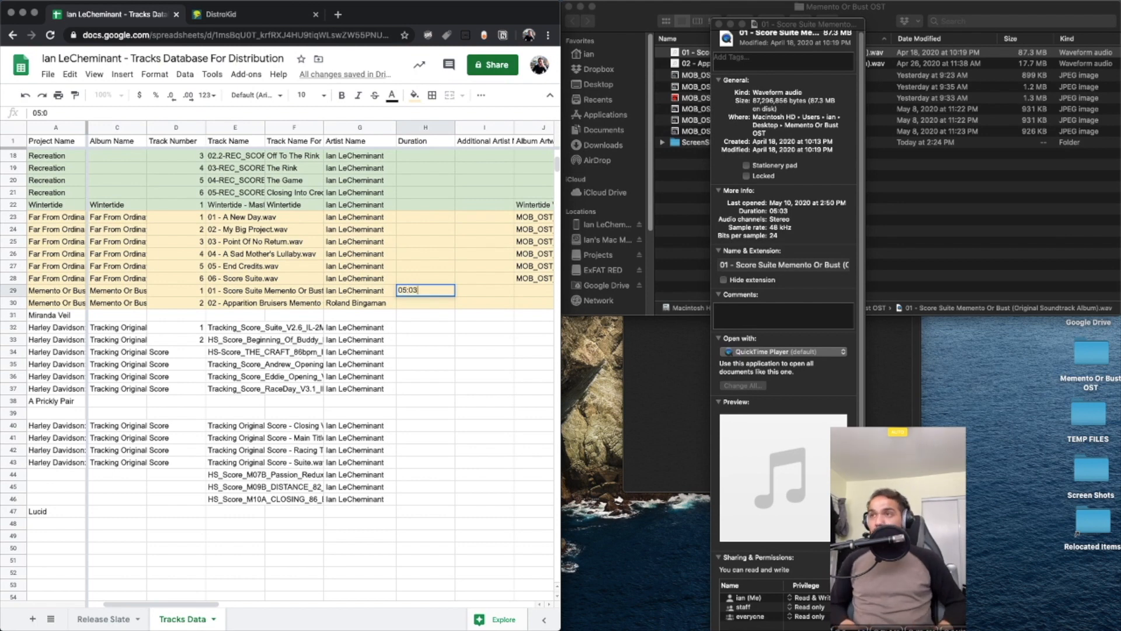
pyautogui.press('Return')
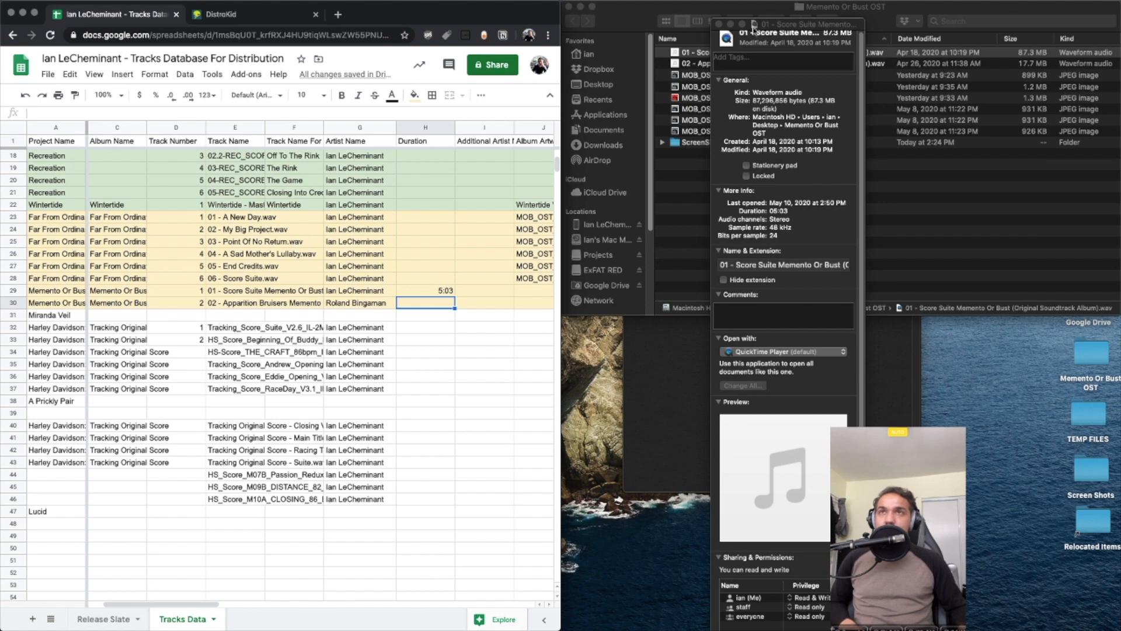
pyautogui.click(720, 24)
# Look up the 02 - Apparition Bruisers file's duration in its file information and enter 01:01 as the row 30 Duration
pyautogui.click(743, 65)
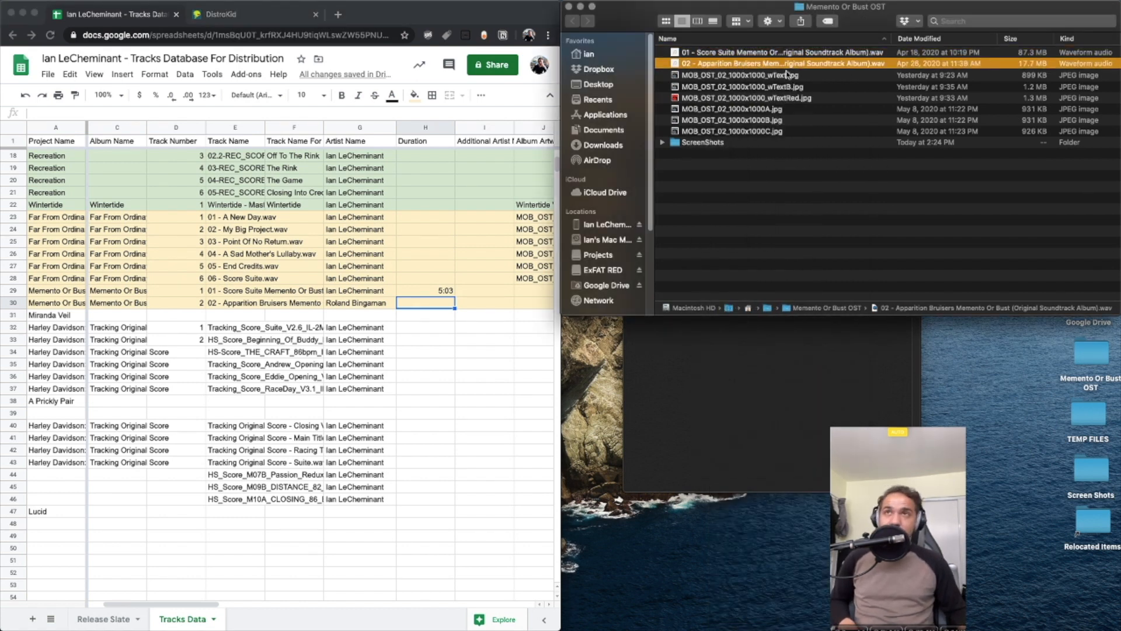
pyautogui.press('super+i')
pyautogui.moveTo(151, 17); pyautogui.dragTo(922, 24)
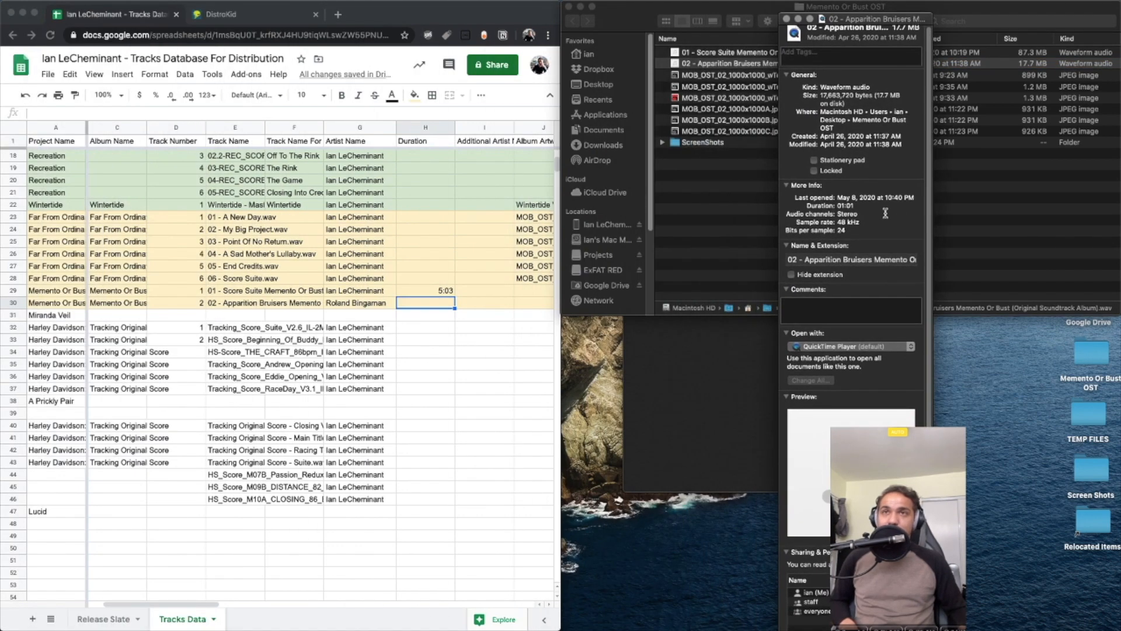
pyautogui.click(447, 304)
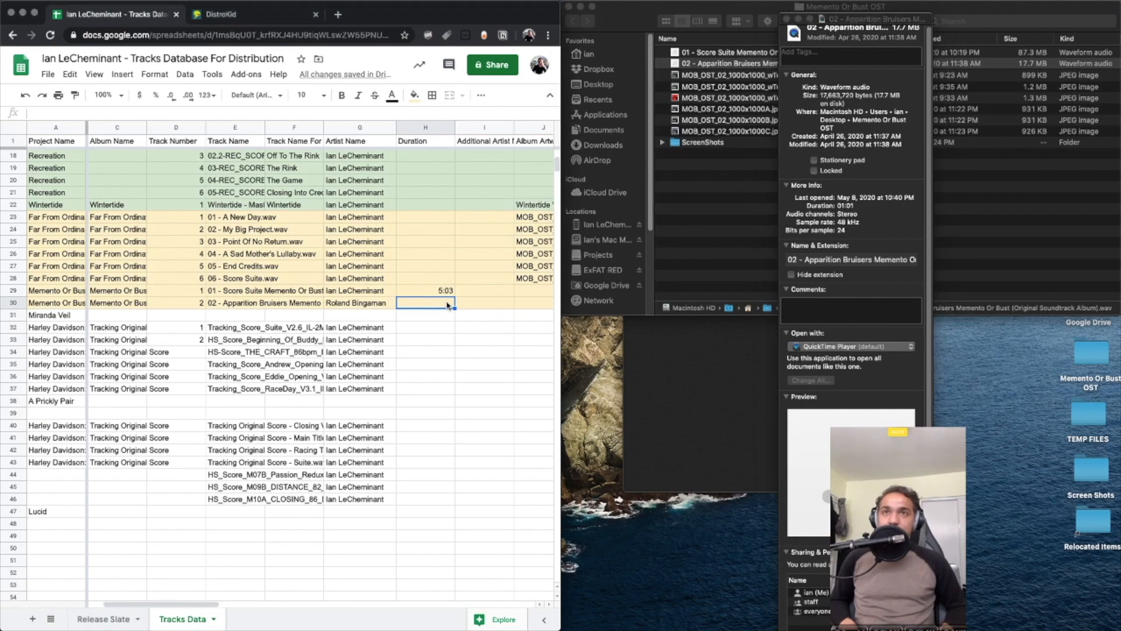
pyautogui.write('0')
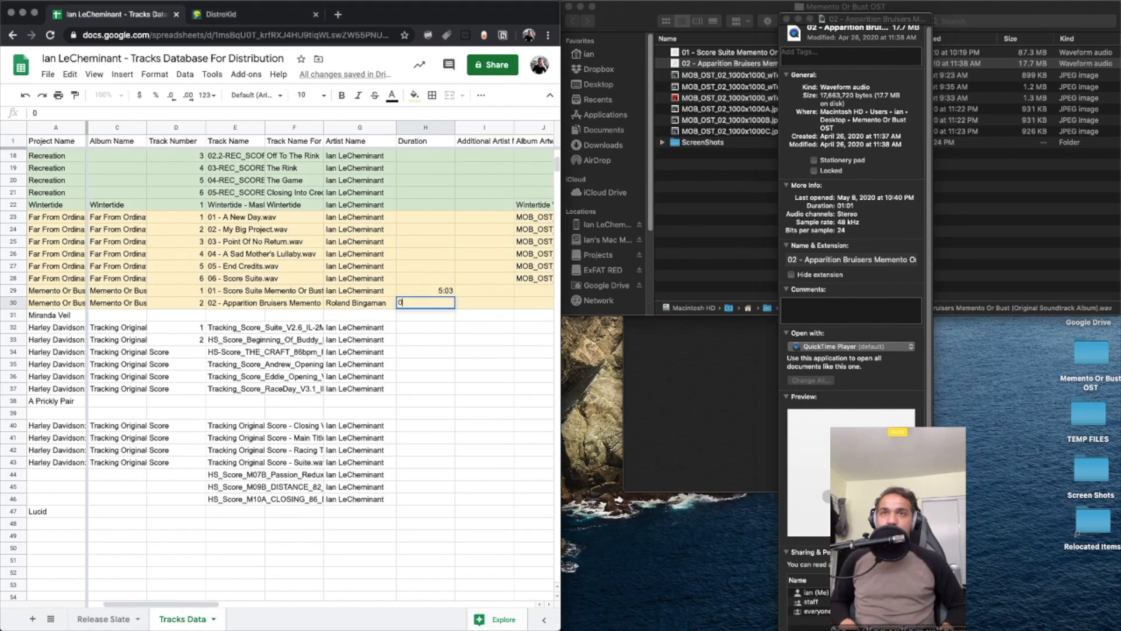
pyautogui.write('1:01')
pyautogui.press('Return')
pyautogui.press('Up')
pyautogui.press('Up')
pyautogui.press('Right')
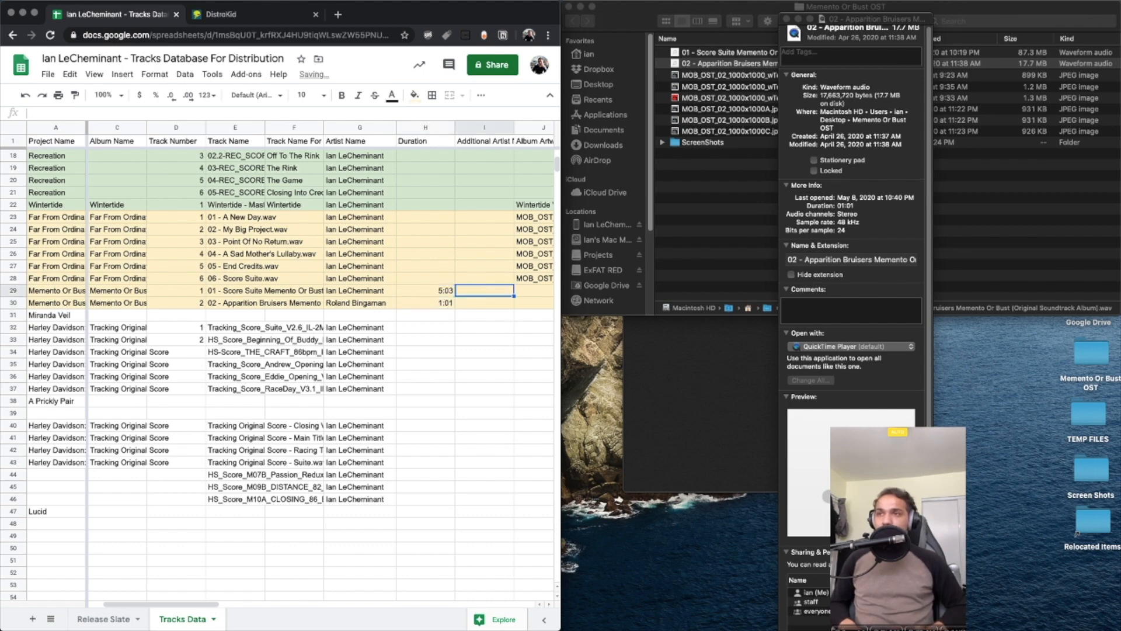
pyautogui.press('Right')
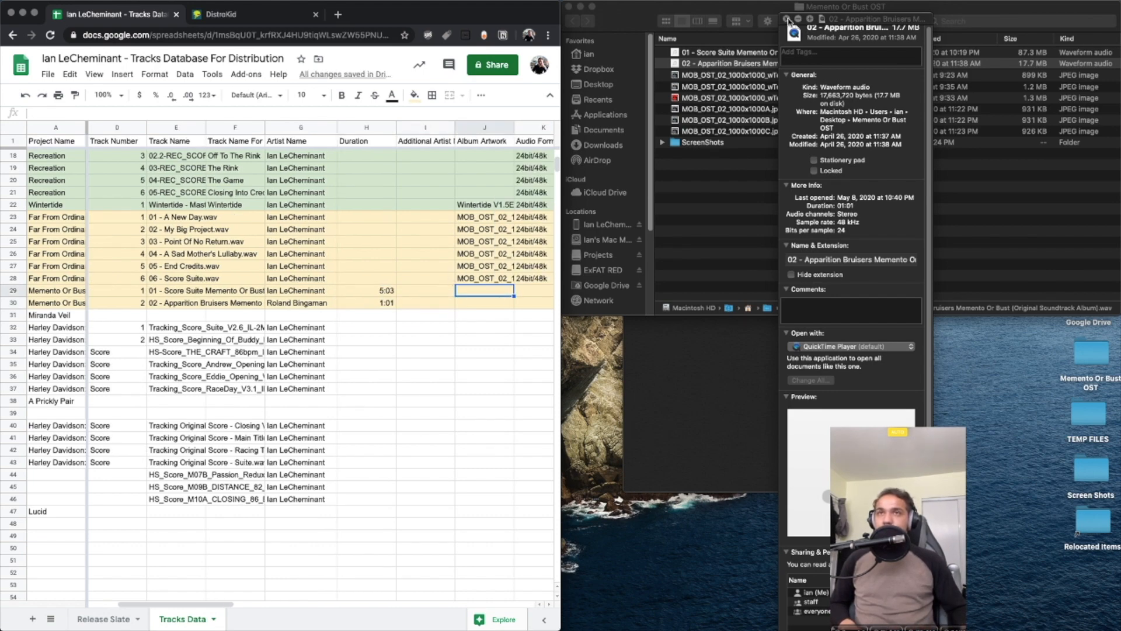
pyautogui.click(787, 18)
# Preview the MOB_OST_02 artwork images in Finder to compare the cover versions, ending on MOB_OST_02_1000x1000_wTextB.jpg
pyautogui.press('Left')
pyautogui.press('Left')
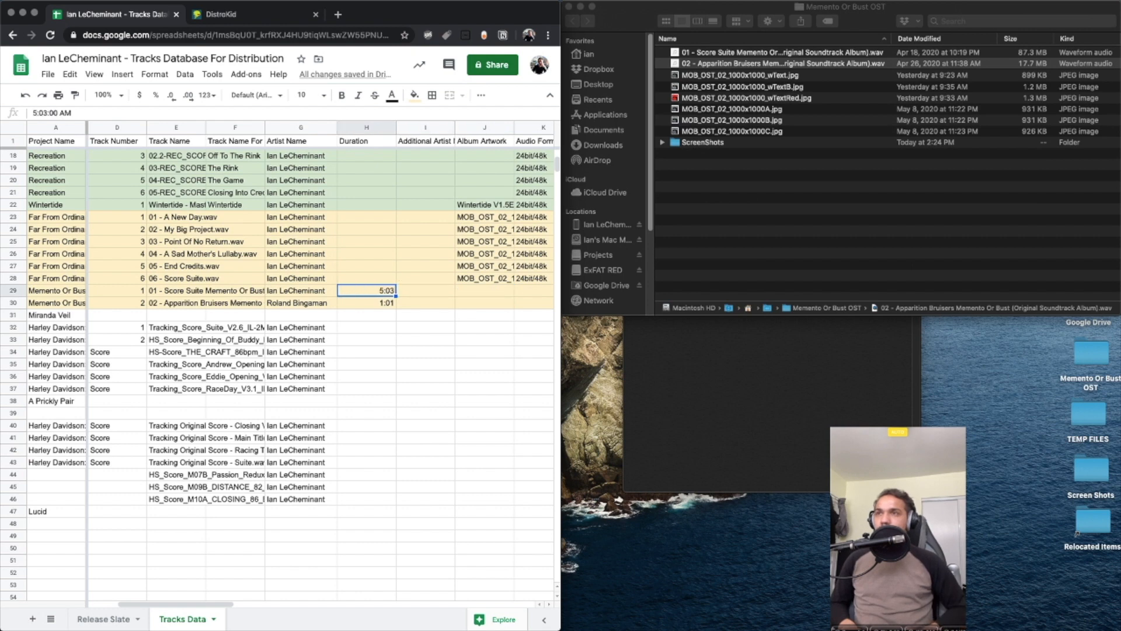
pyautogui.press('Right')
pyautogui.press('Right')
pyautogui.press('Right')
pyautogui.press('Left')
pyautogui.click(716, 364)
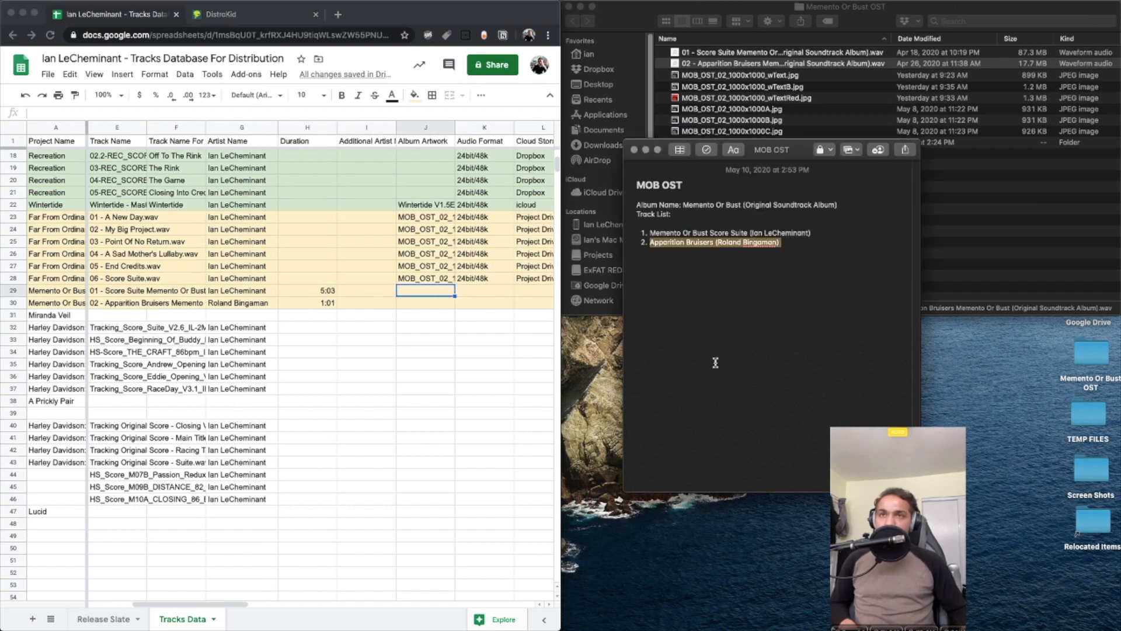
pyautogui.click(849, 123)
pyautogui.click(809, 101)
pyautogui.click(808, 92)
pyautogui.press('space')
pyautogui.press('Up')
pyautogui.press('Down')
pyautogui.press('Down')
pyautogui.press('Down')
pyautogui.press('Down')
pyautogui.press('Down')
pyautogui.press('Down')
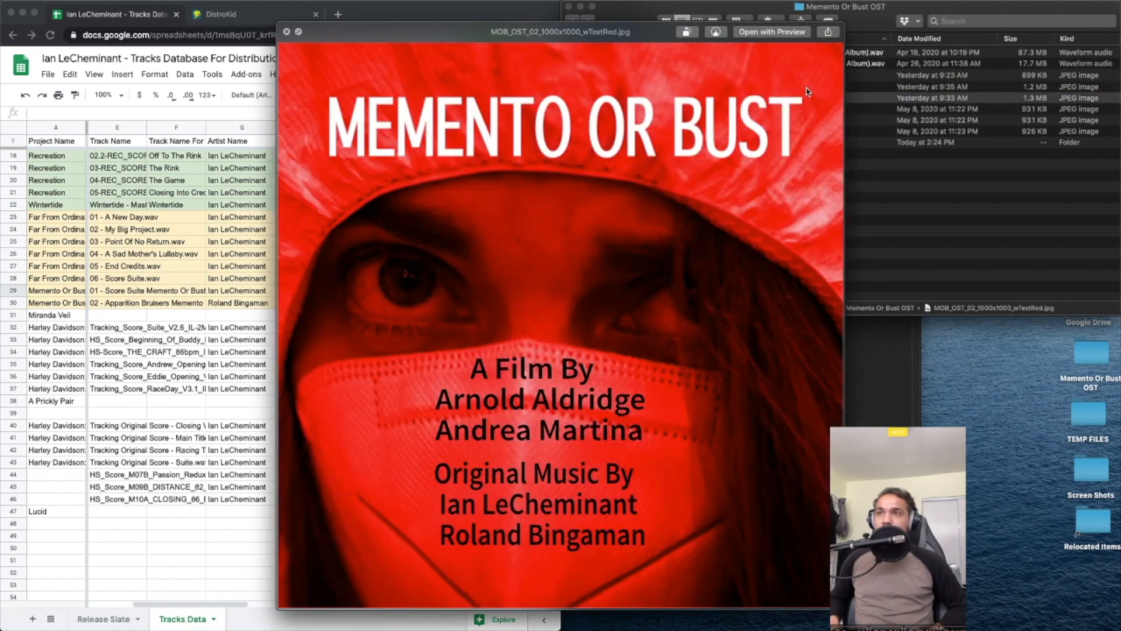
pyautogui.press('Up')
pyautogui.press('Up')
pyautogui.press('Up')
pyautogui.press('Up')
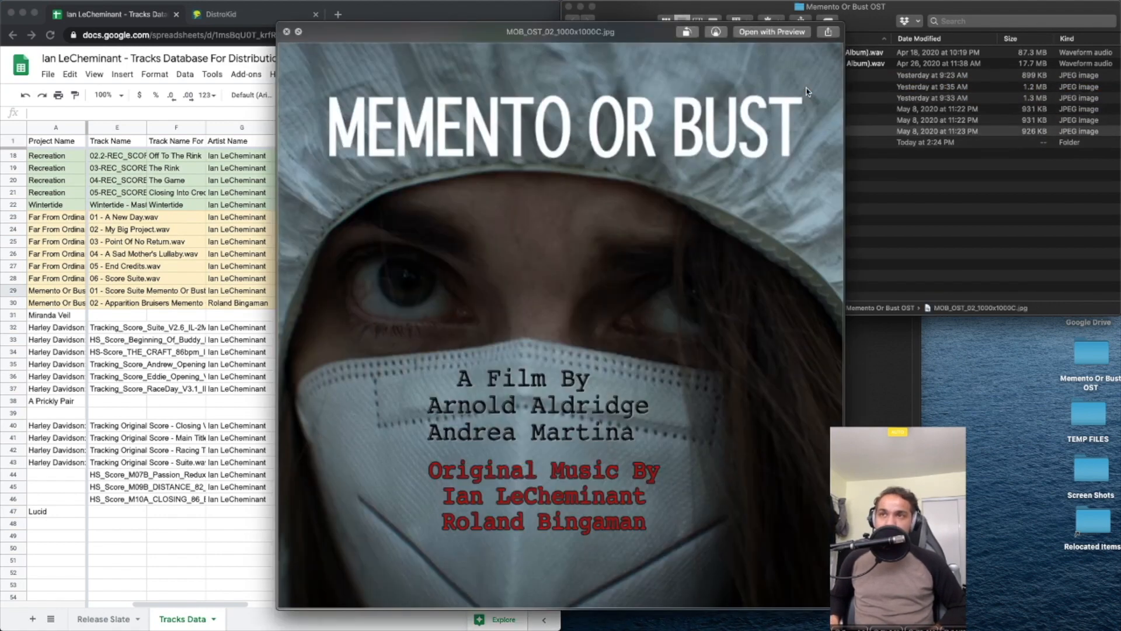
pyautogui.press('Up')
pyautogui.press('Up')
pyautogui.press('Down')
pyautogui.press('space')
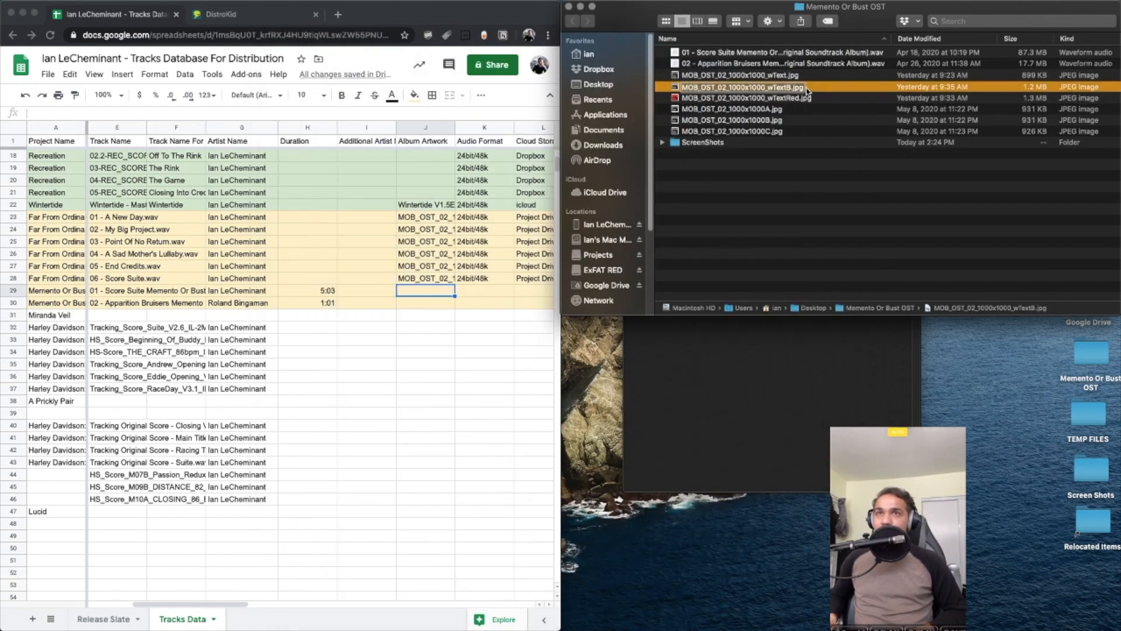
pyautogui.press('space')
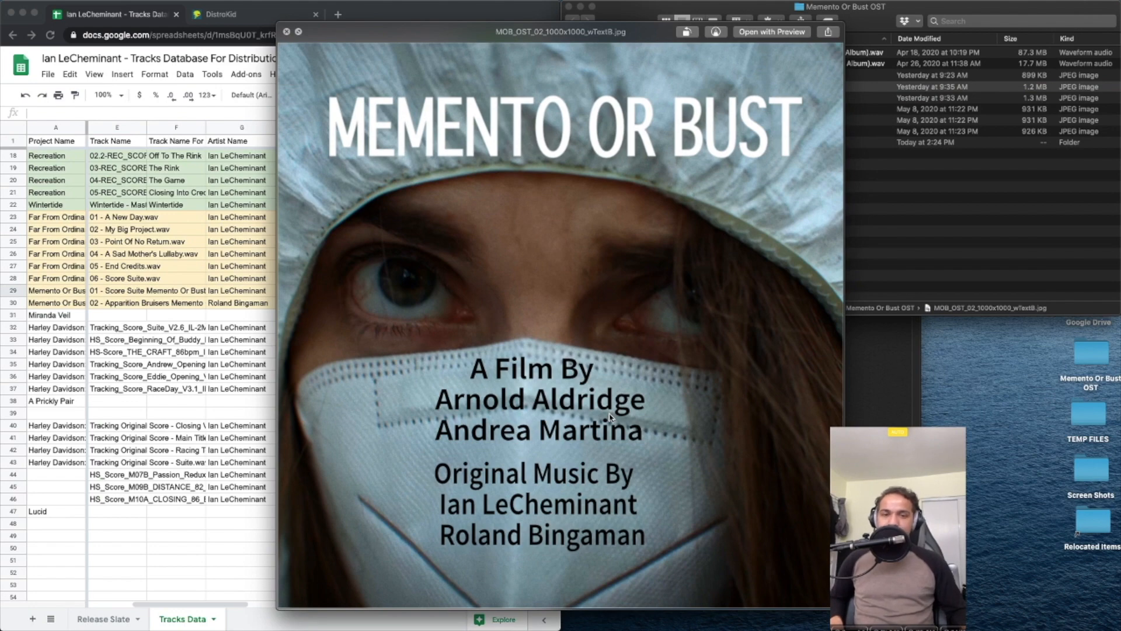
pyautogui.press('space')
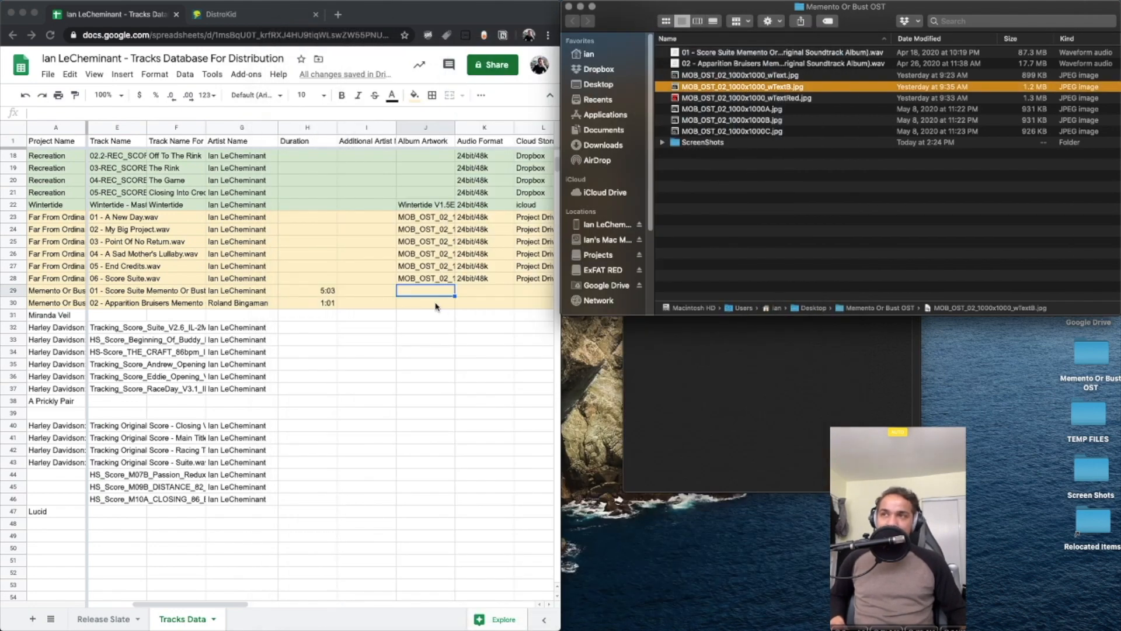
# Enter MOB_OST_02_1000x1000_wTextB.jpg as the Album Artwork for both Memento Or Bust tracks in rows 29 and 30
pyautogui.click(431, 294)
pyautogui.write('MOB_OST_02_1000x1000_wTextB.jpg')
pyautogui.press('Return')
pyautogui.write('MOB_OST_02_1000x1000_wTextB.jpg')
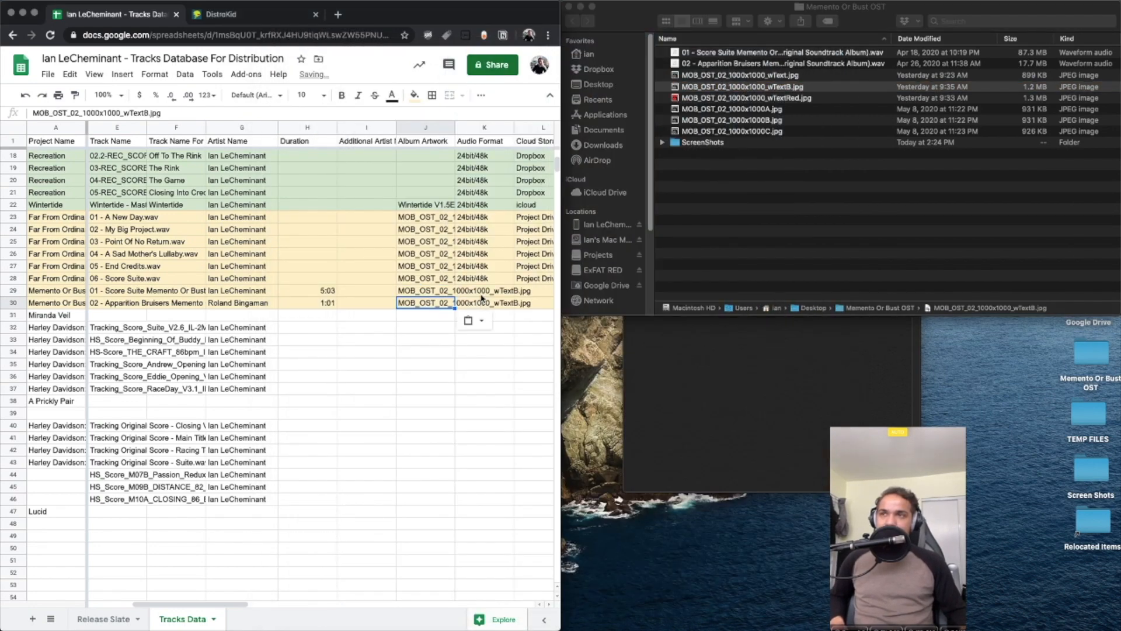
# Preview the chosen wTextB cover image in Finder once more and close the preview
pyautogui.click(482, 292)
pyautogui.click(814, 84)
pyautogui.press('space')
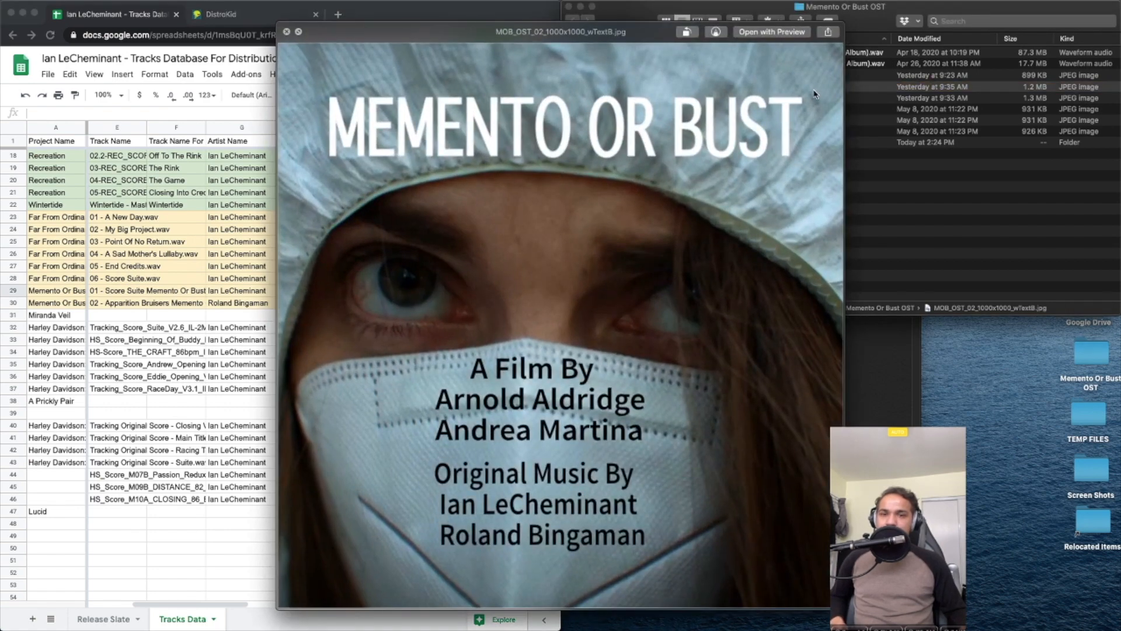
pyautogui.press('space')
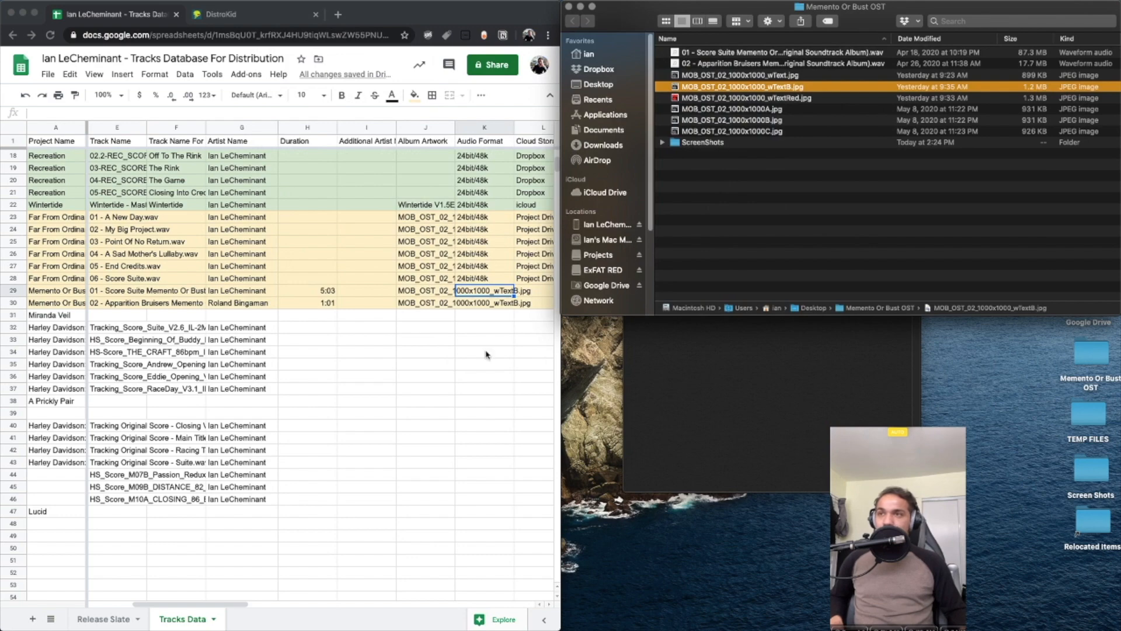
# Copy the 24bit/48k audio format from row 28 into both Memento Or Bust tracks in rows 29 and 30
pyautogui.click(482, 294)
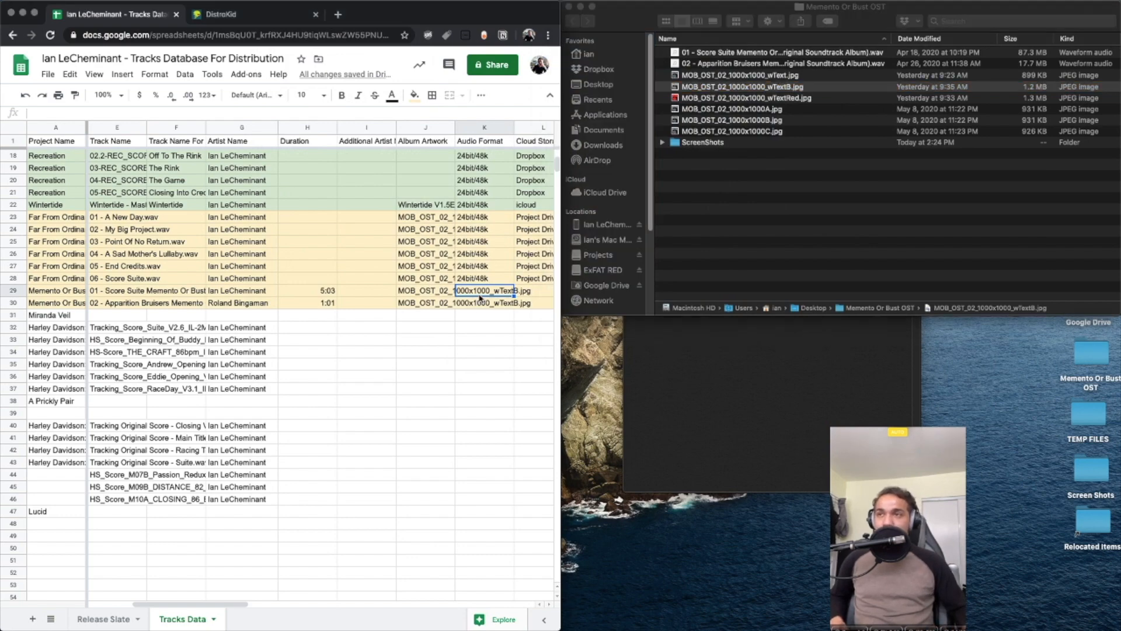
pyautogui.press('Right')
pyautogui.press('Left')
pyautogui.press('Up')
pyautogui.hotkey('ctrl', 'c')
pyautogui.press('Down')
pyautogui.hotkey('ctrl', 'v')
pyautogui.press('Down')
pyautogui.hotkey('ctrl', 'v')
# Copy the Project Drive cloud storage entry from row 28 into rows 29 and 30
pyautogui.press('Up')
pyautogui.press('Up')
pyautogui.press('Right')
pyautogui.hotkey('ctrl', 'c')
pyautogui.press('Down')
pyautogui.hotkey('ctrl', 'v')
pyautogui.press('Down')
pyautogui.hotkey('ctrl', 'v')
pyautogui.press('Right')
pyautogui.press('Right')
pyautogui.press('Up')
pyautogui.press('Left')
pyautogui.press('Left')
pyautogui.press('Left')
pyautogui.press('Right')
pyautogui.press('Right')
pyautogui.press('Left')
pyautogui.press('Left')
pyautogui.press('Left')
pyautogui.press('Left')
pyautogui.press('Right')
pyautogui.press('Right')
pyautogui.press('Left')
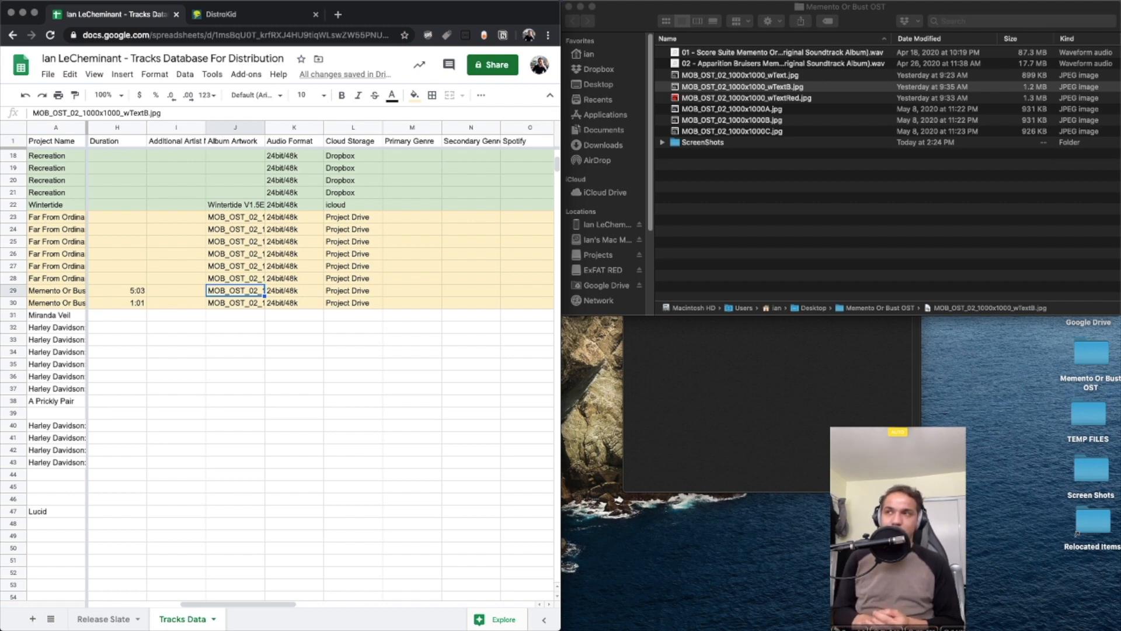
# Go to the empty Release Date cell in row 29 and check today's date on the system clock
pyautogui.press('Right')
pyautogui.press('Right')
pyautogui.press('Right')
pyautogui.press('Right')
pyautogui.press('Right')
pyautogui.press('Right')
pyautogui.press('Right')
pyautogui.press('Right')
pyautogui.press('Right')
pyautogui.press('Right')
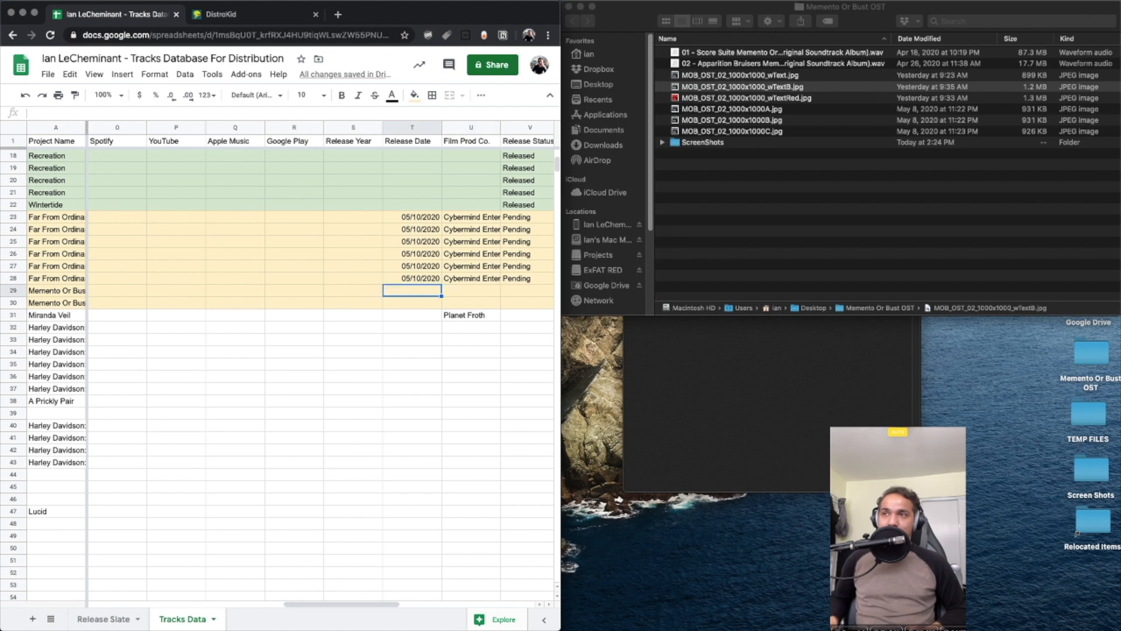
pyautogui.click(1029, 6)
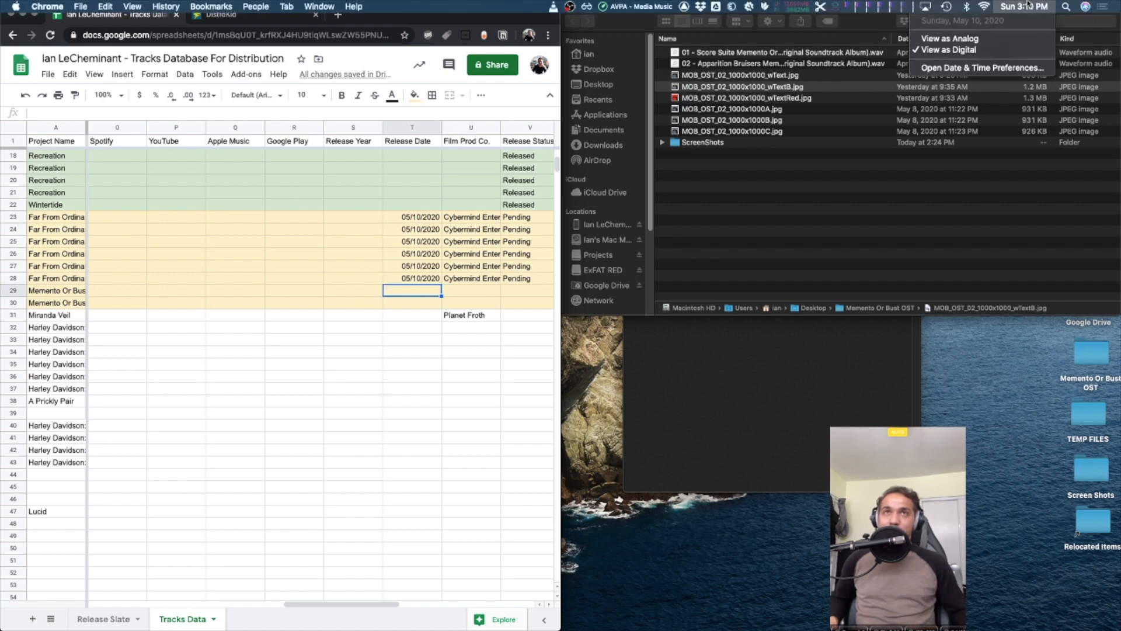
pyautogui.click(1029, 6)
pyautogui.click(1029, 5)
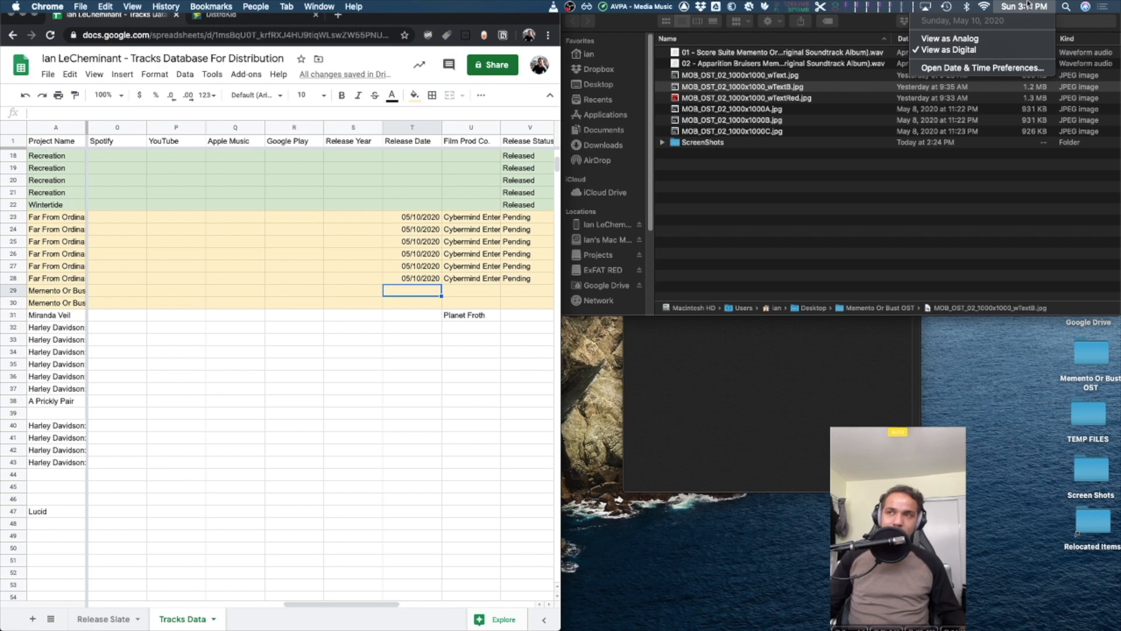
pyautogui.click(1028, 6)
pyautogui.click(1028, 6)
pyautogui.click(1028, 5)
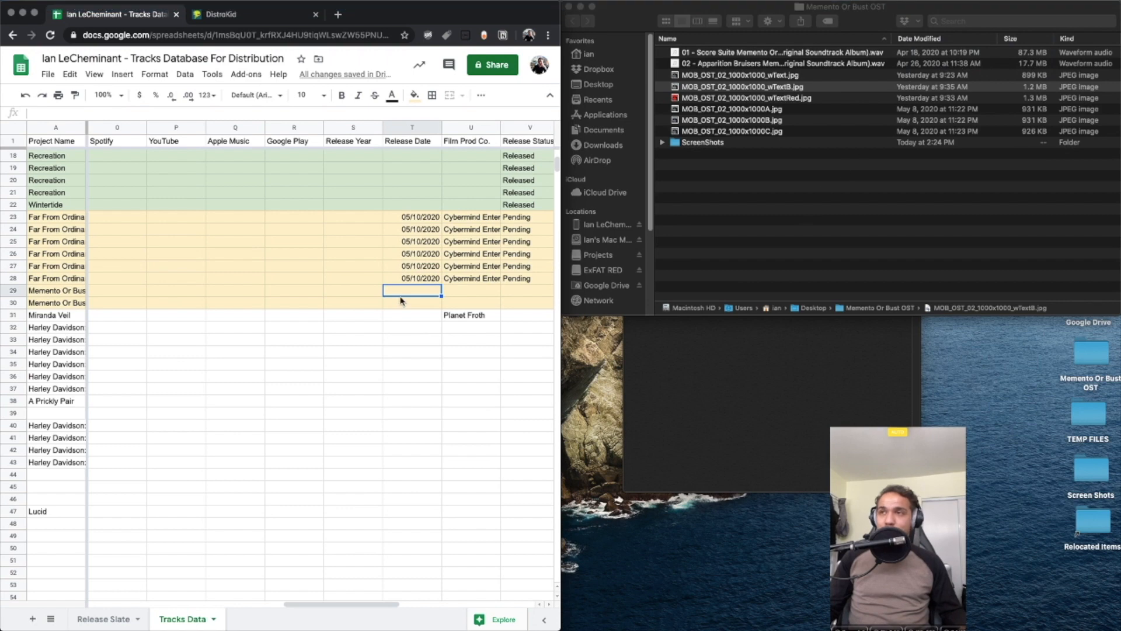
pyautogui.click(1032, 5)
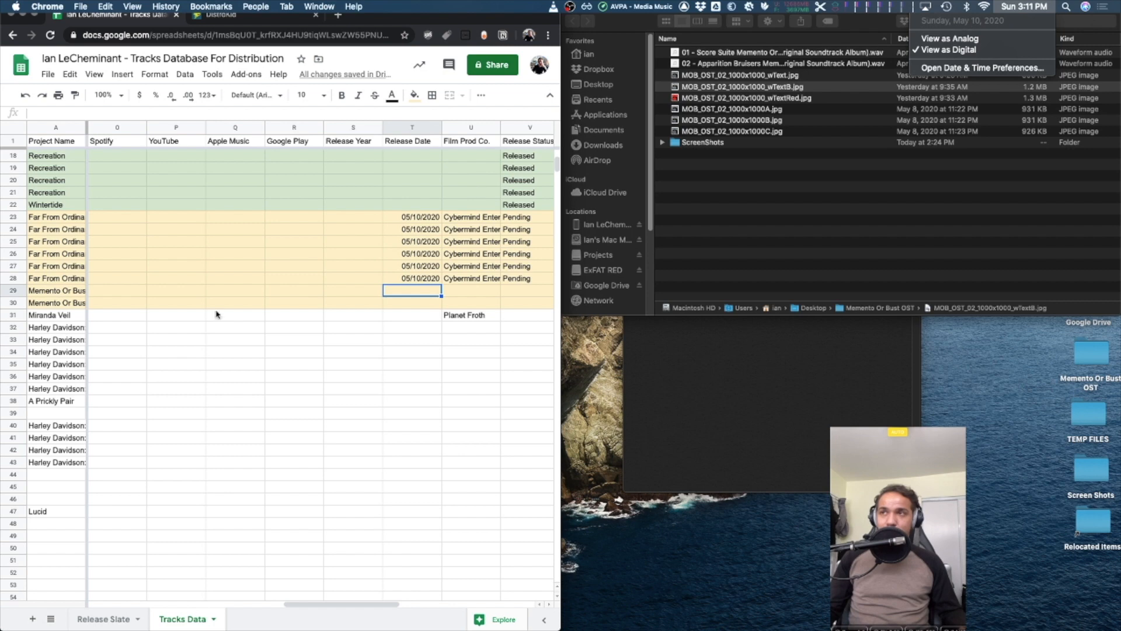
pyautogui.click(376, 292)
pyautogui.click(376, 292)
pyautogui.press('Right')
pyautogui.click(1032, 6)
pyautogui.click(1034, 7)
pyautogui.click(1035, 7)
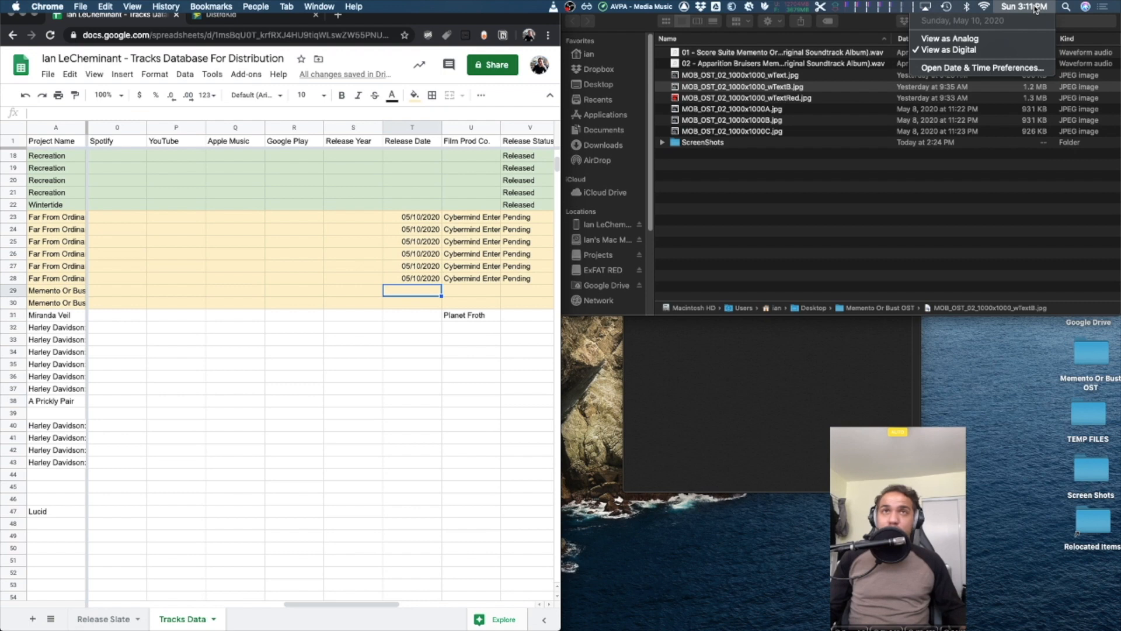
pyautogui.click(1035, 7)
pyautogui.write('05')
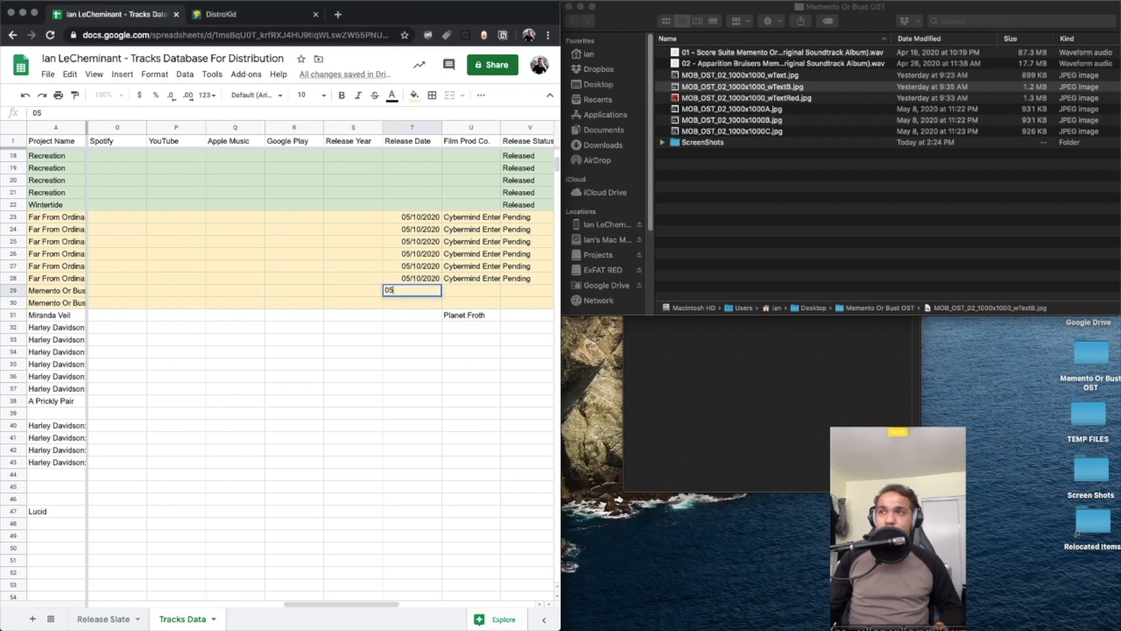
pyautogui.press('Escape')
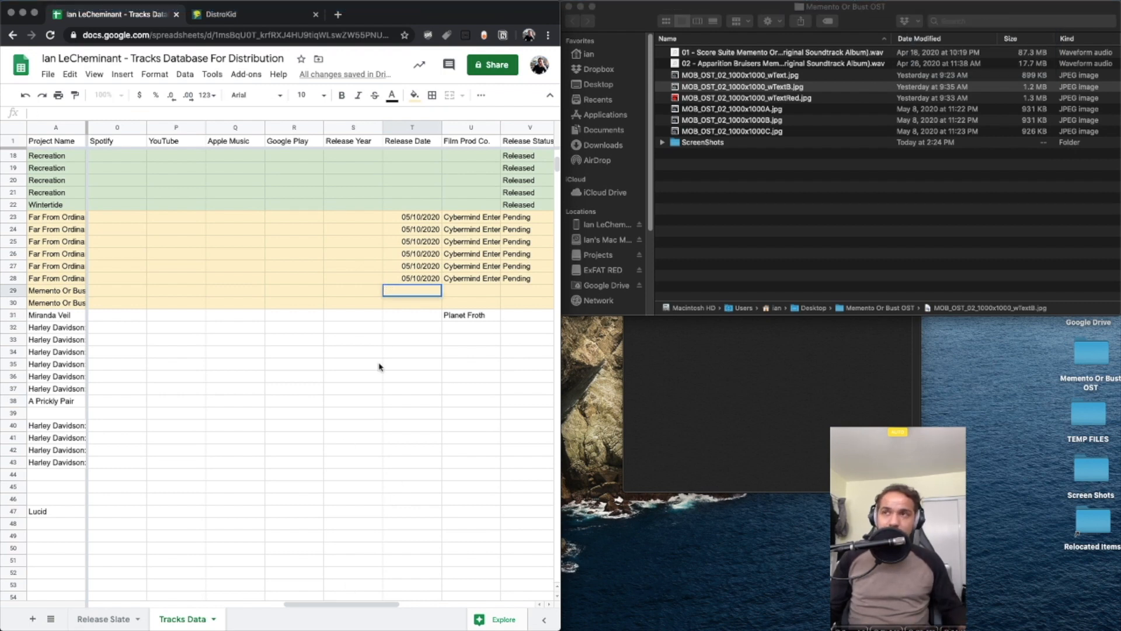
pyautogui.click(402, 298)
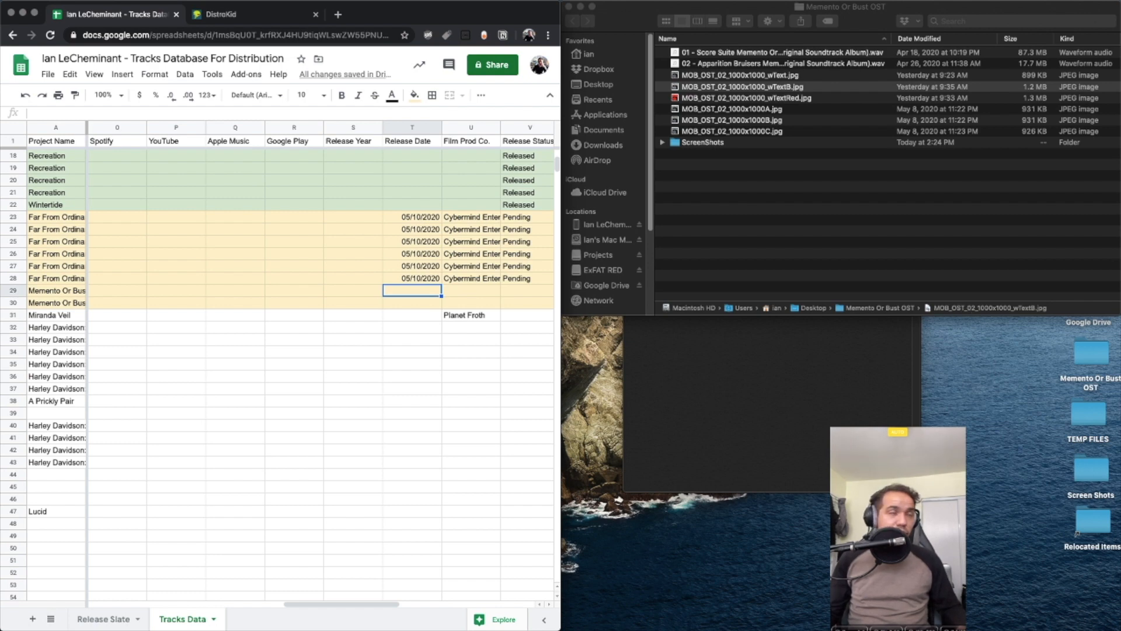
# Copy the Pending release status from row 28 into both Memento Or Bust tracks in rows 29 and 30
pyautogui.click(472, 292)
pyautogui.press('Right')
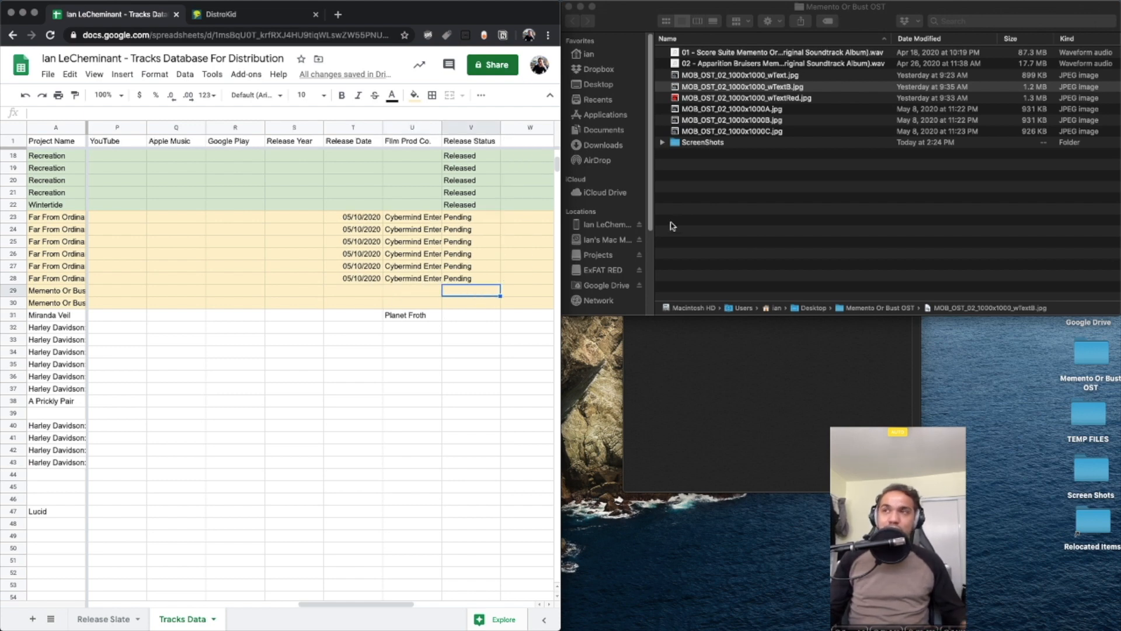
pyautogui.press('Up')
pyautogui.press('super+c')
pyautogui.press('Down')
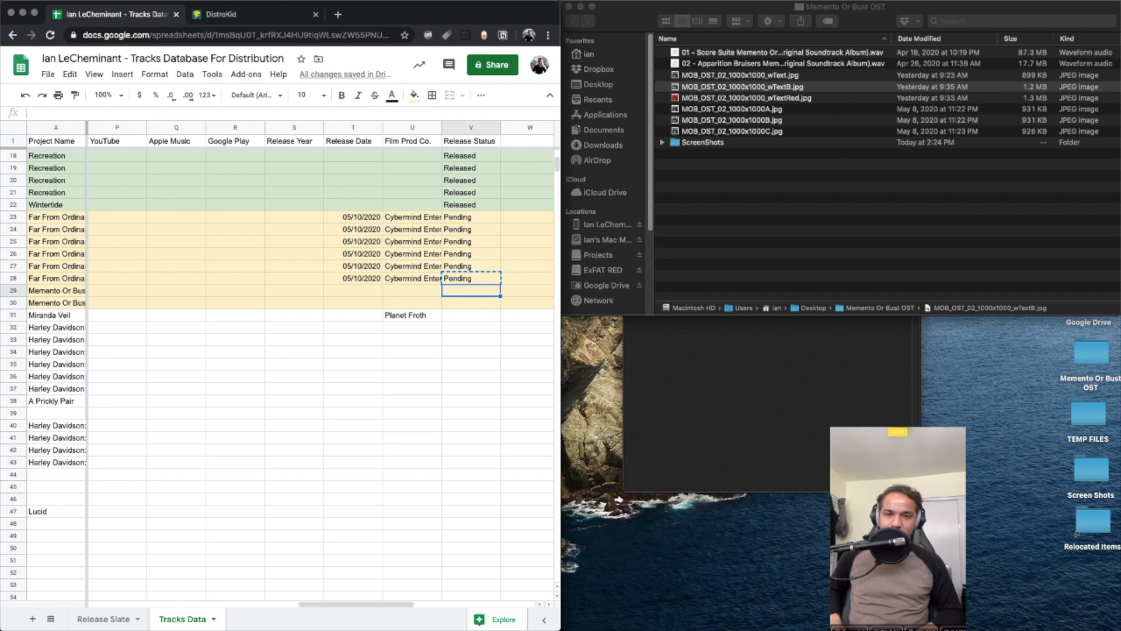
pyautogui.press('Up')
pyautogui.press('Down')
pyautogui.press('Up')
pyautogui.press('Down')
pyautogui.press('super+v')
pyautogui.press('Down')
pyautogui.press('super+v')
# Review the first Memento Or Bust row across the remaining columns and back to its project and album name
pyautogui.press('Right')
pyautogui.press('Up')
pyautogui.press('Left')
pyautogui.press('Left')
pyautogui.press('Right')
pyautogui.press('Right')
pyautogui.press('Right')
pyautogui.press('Right')
pyautogui.press('Right')
pyautogui.press('Right')
pyautogui.press('Right')
pyautogui.press('Right')
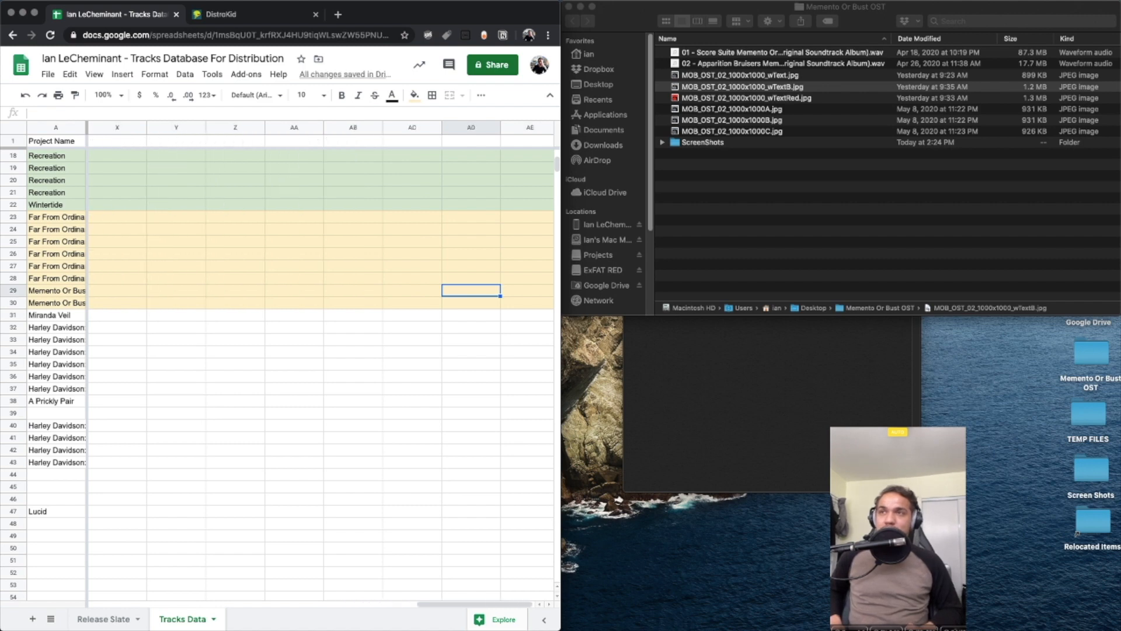
pyautogui.press('Left')
pyautogui.press('Left')
pyautogui.press('Left')
pyautogui.press('Left')
pyautogui.press('Left')
pyautogui.press('Left')
pyautogui.press('Left')
pyautogui.press('Left')
pyautogui.press('Left')
pyautogui.press('Left')
pyautogui.press('Left')
pyautogui.press('Left')
pyautogui.press('Left')
pyautogui.press('Left')
pyautogui.press('Left')
pyautogui.press('Left')
pyautogui.press('Left')
pyautogui.press('Left')
pyautogui.press('Left')
pyautogui.press('Left')
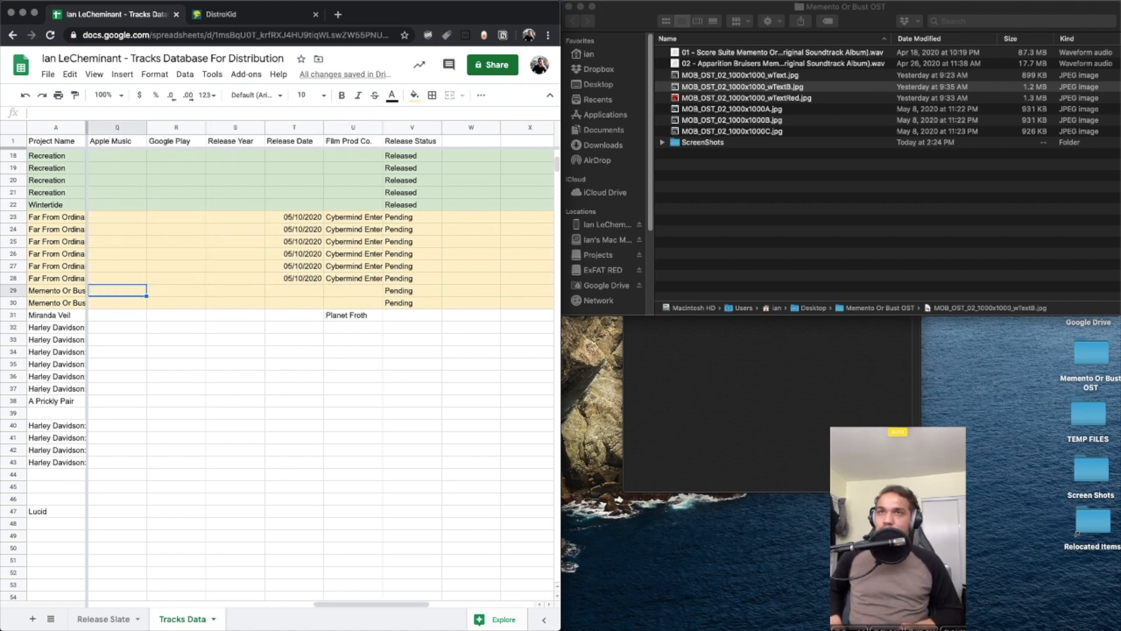
pyautogui.press('Left')
pyautogui.press('Left')
pyautogui.press('Left')
pyautogui.press('Left')
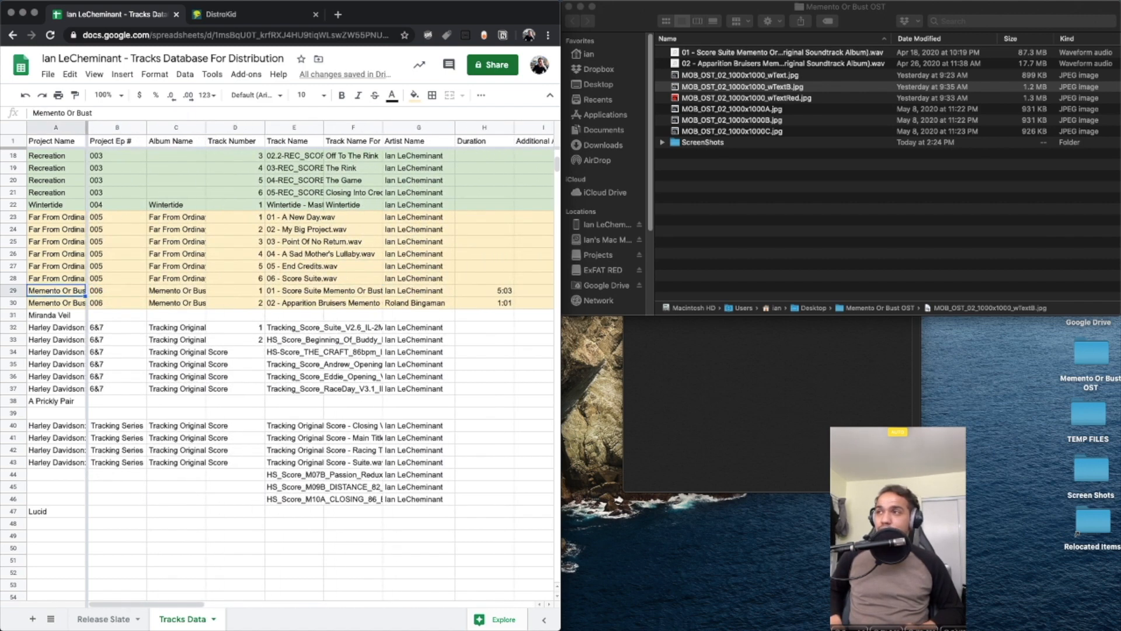
pyautogui.press('Right')
pyautogui.press('Right')
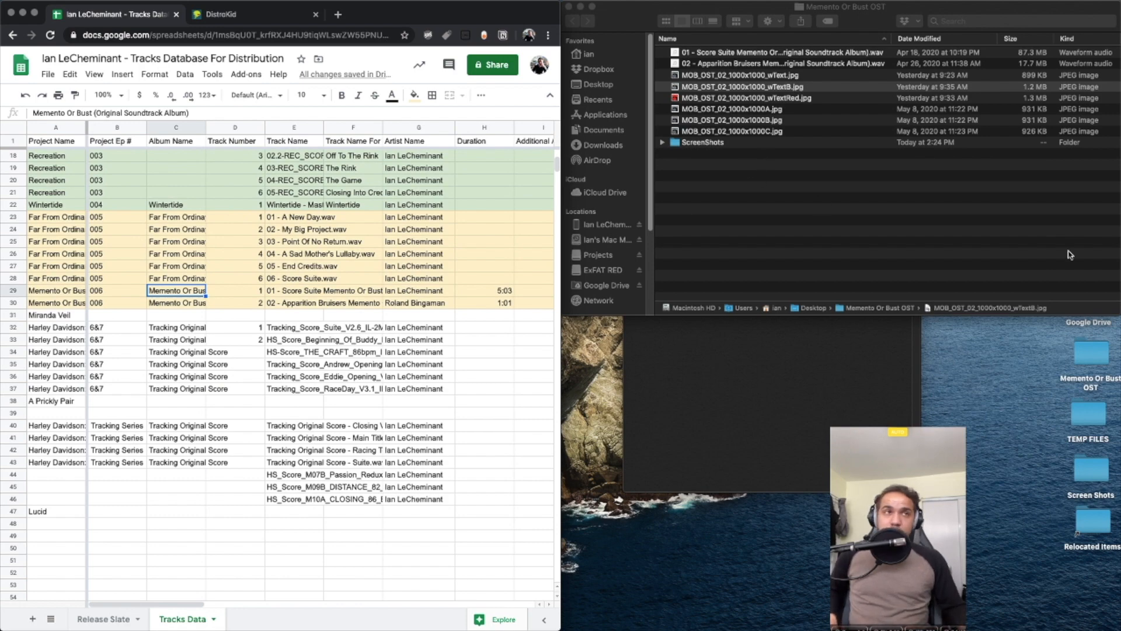
# Split the DistroKid dashboard into its own browser window and place it beside the Memento Or Bust OST folder
pyautogui.click(252, 15)
pyautogui.moveTo(251, 15); pyautogui.dragTo(366, 127)
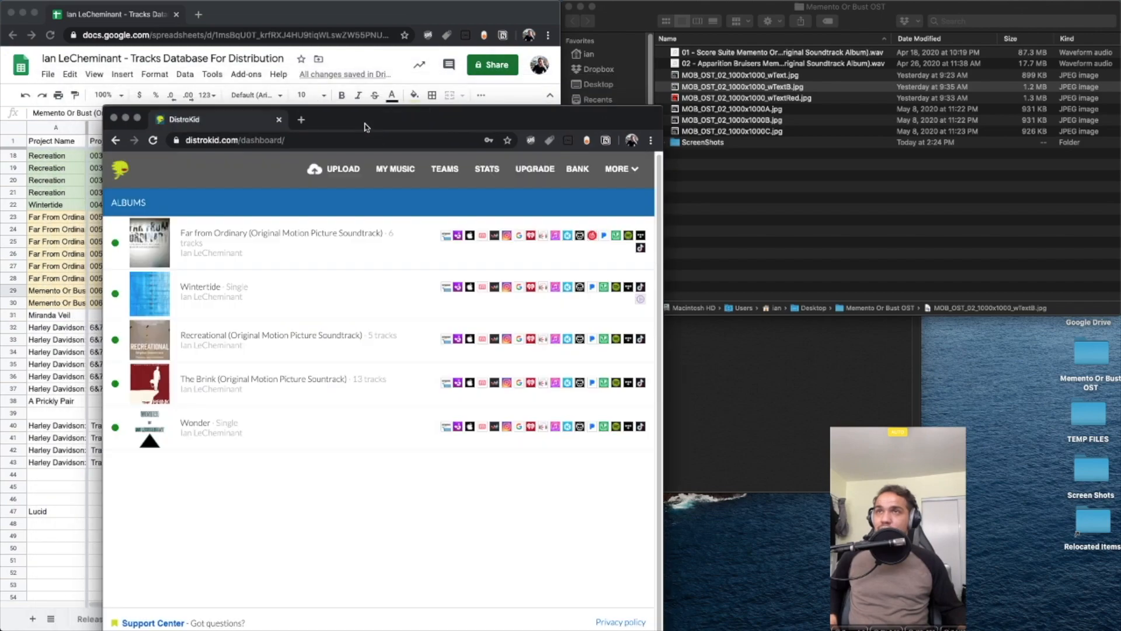
pyautogui.hotkey('ctrl', 'alt', 'Right')
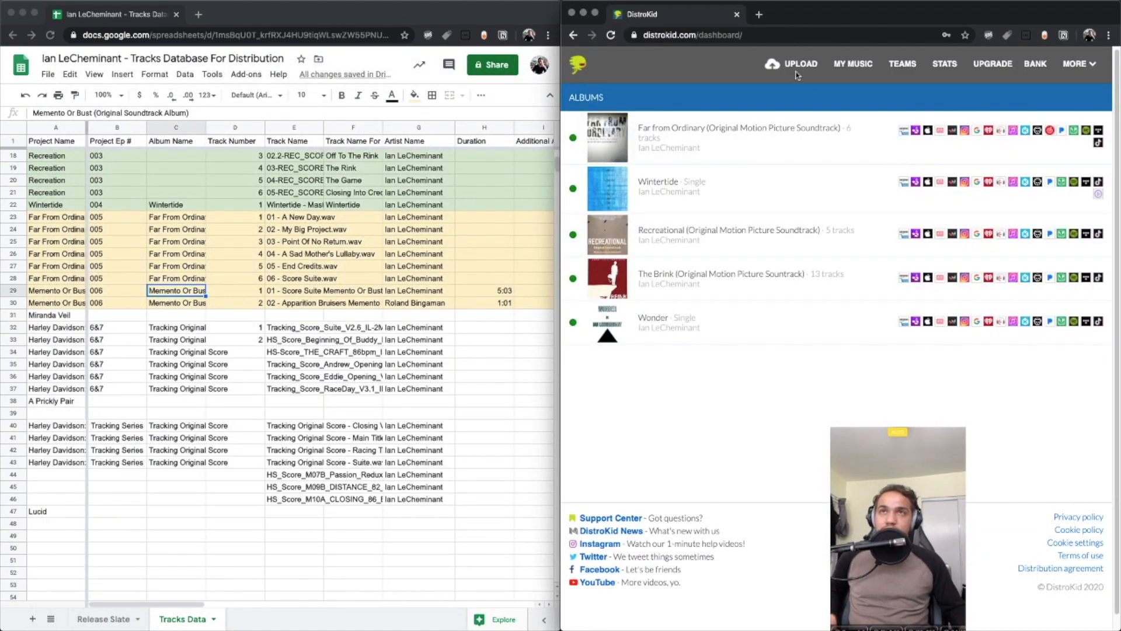
pyautogui.moveTo(804, 16); pyautogui.dragTo(238, 16)
# Preview the two Memento Or Bust soundtrack WAV files in the folder, then close the preview
pyautogui.click(830, 75)
pyautogui.moveTo(820, 65); pyautogui.dragTo(811, 69)
pyautogui.click(806, 65)
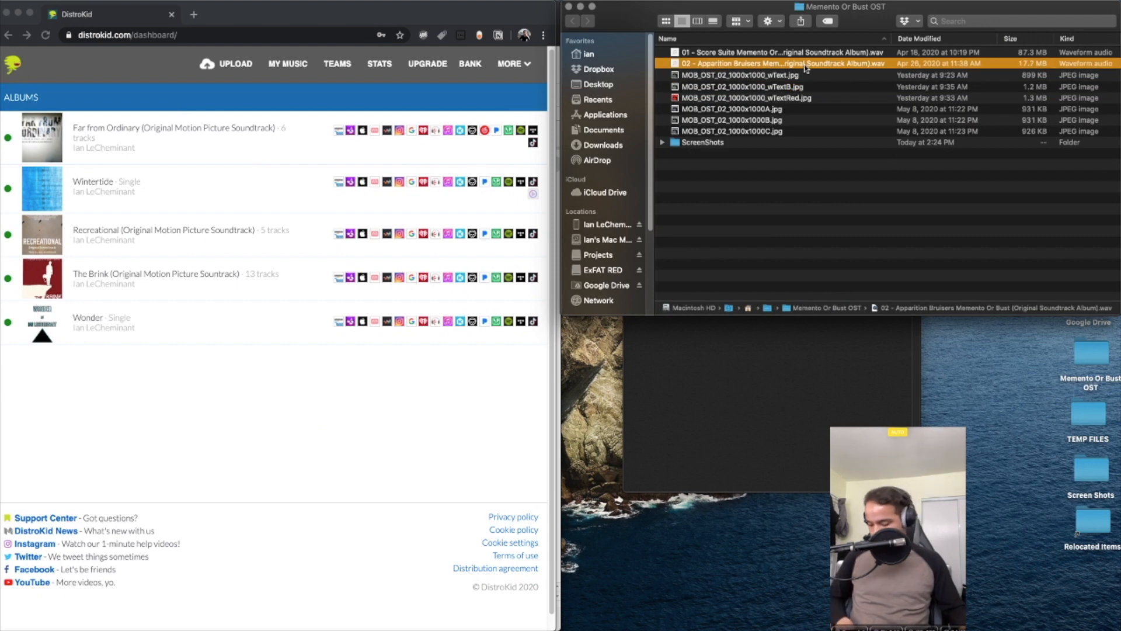
pyautogui.press('space')
pyautogui.moveTo(169, 42); pyautogui.dragTo(873, 203)
pyautogui.press('Up')
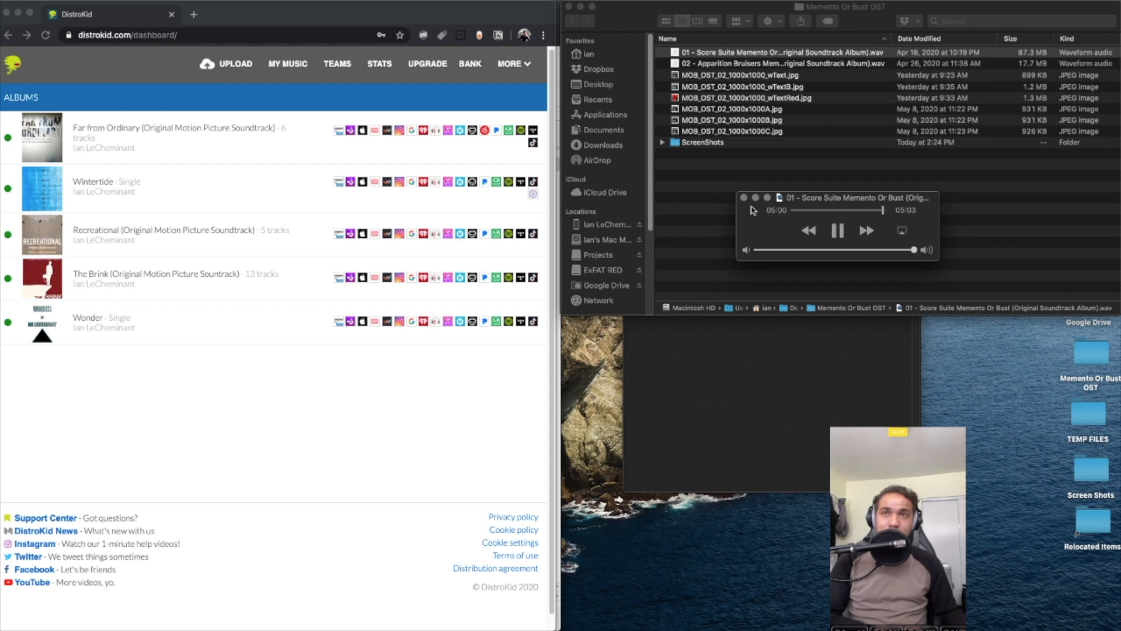
pyautogui.click(743, 198)
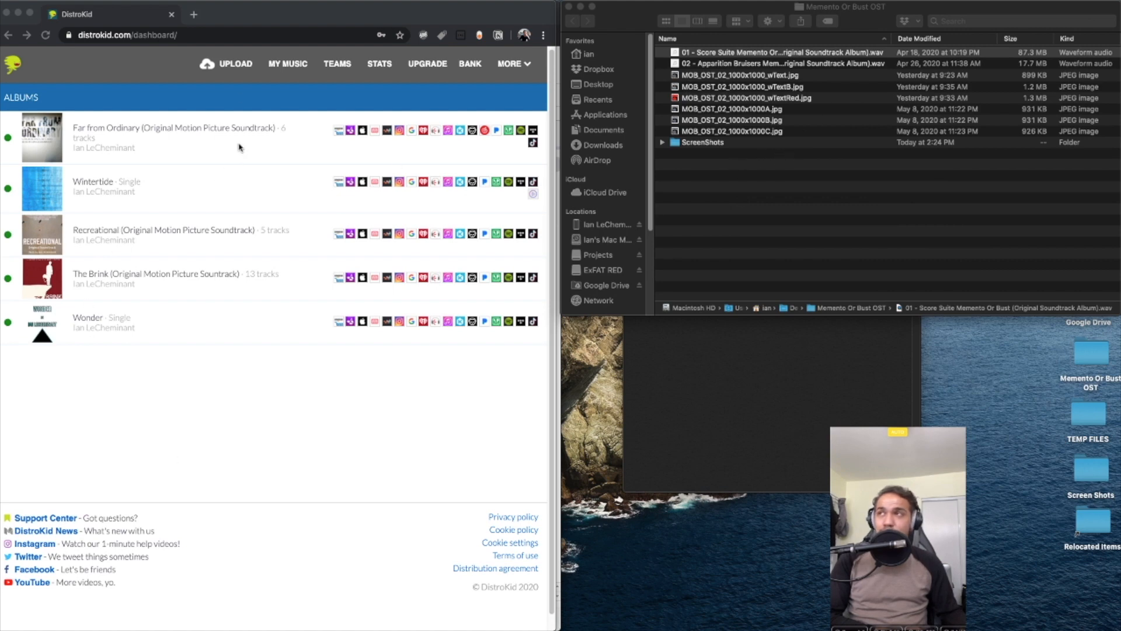
# Open DistroKid's music upload form, widen its window, and set the number of songs to 2
pyautogui.click(515, 282)
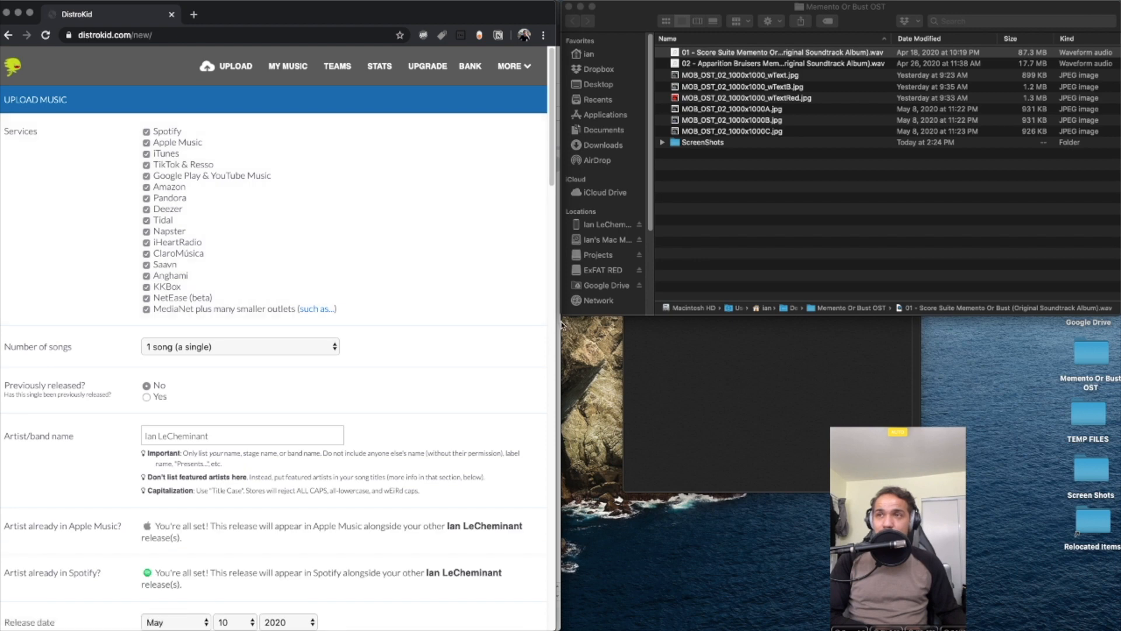
pyautogui.moveTo(555, 328); pyautogui.dragTo(757, 327)
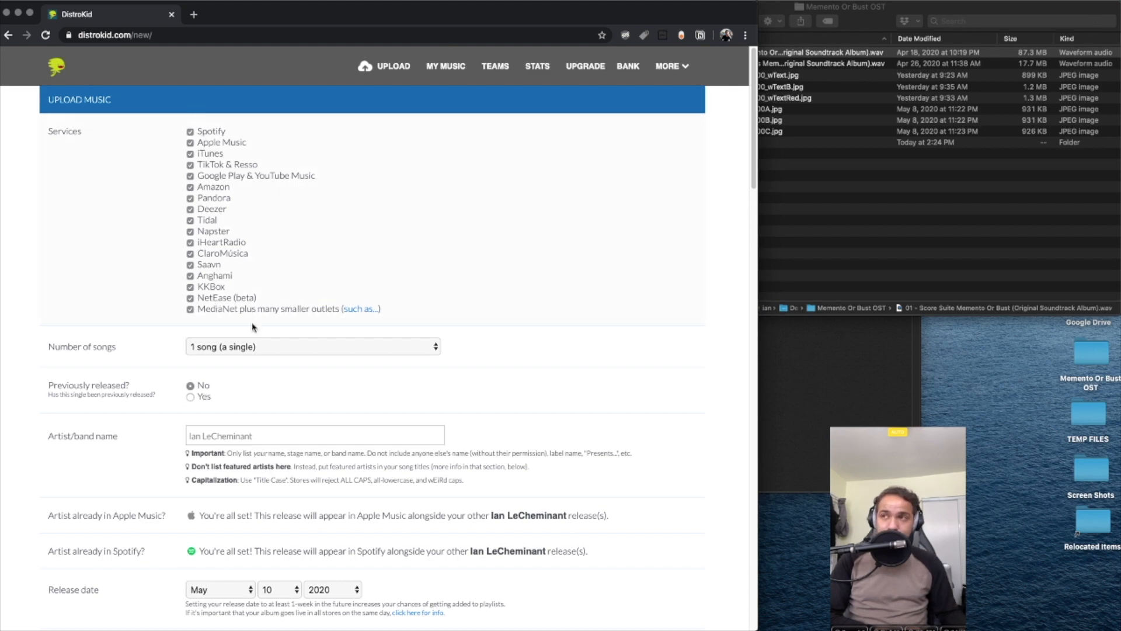
pyautogui.click(279, 351)
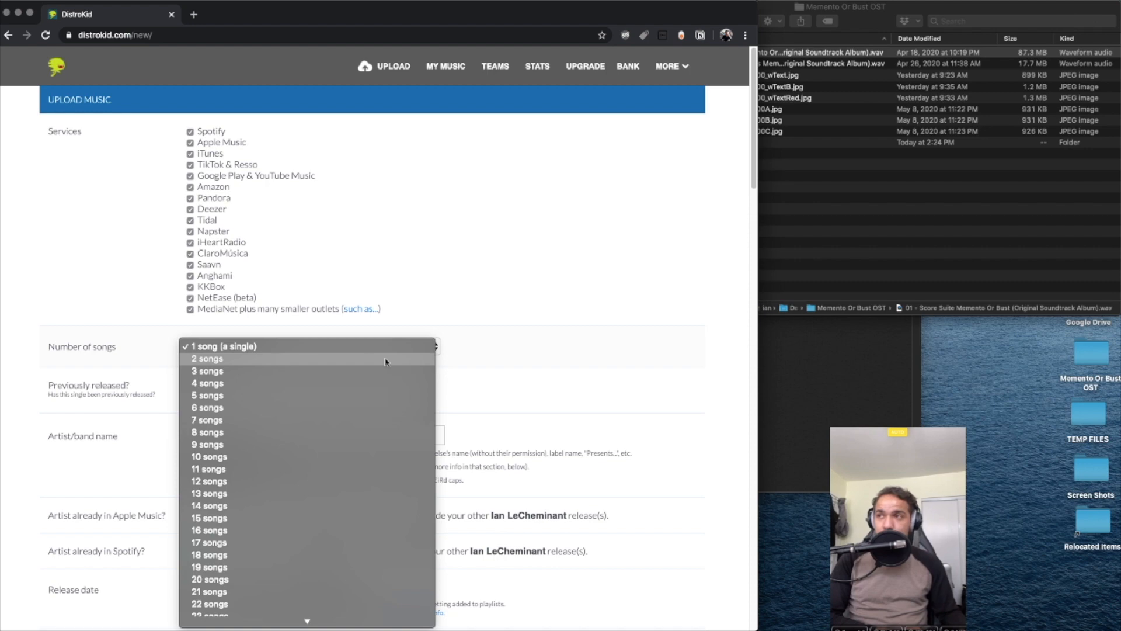
pyautogui.click(426, 361)
# Move the MOB OST note clear of the upload form and set the release date to May 22, 2020
pyautogui.scroll(-1, 428, 386)
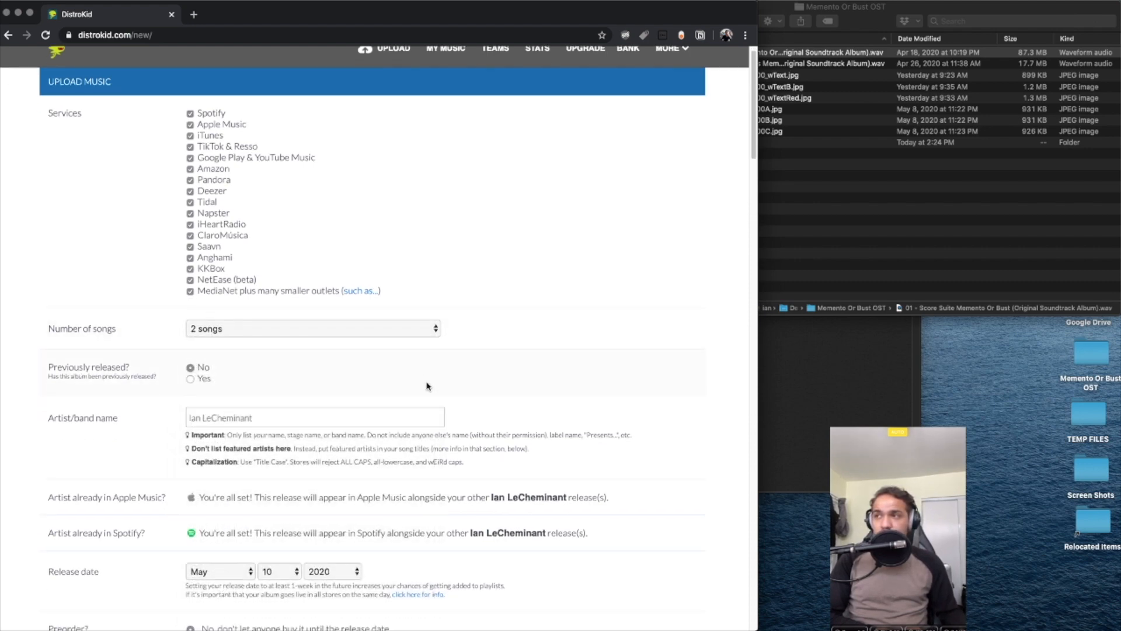
pyautogui.scroll(-4, 175, 403)
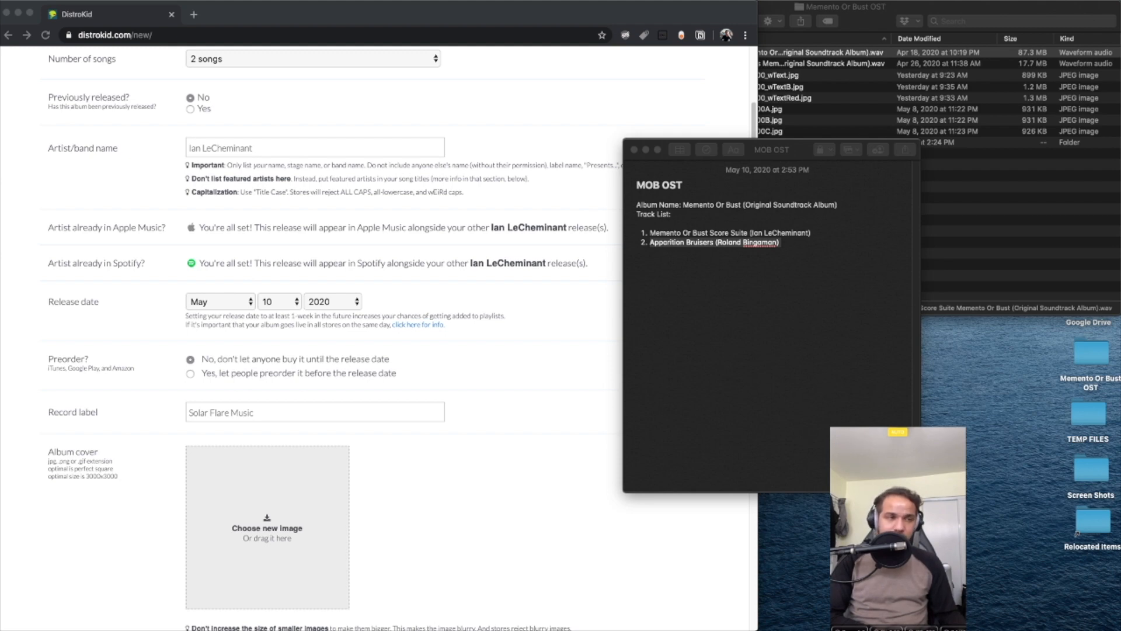
pyautogui.moveTo(751, 143); pyautogui.dragTo(895, 175)
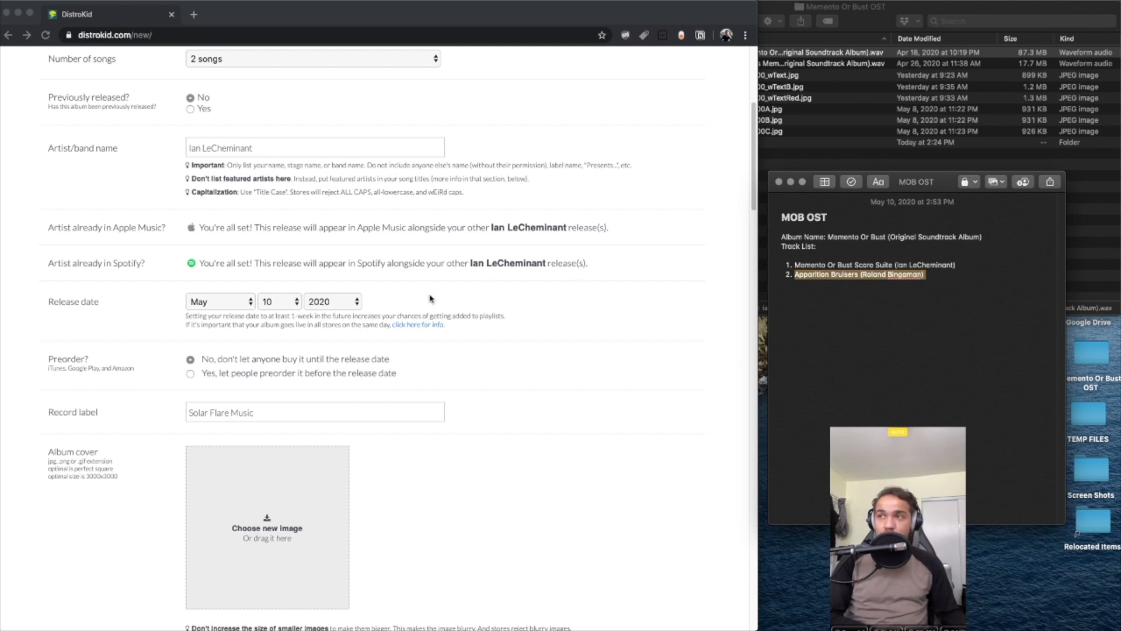
pyautogui.click(289, 302)
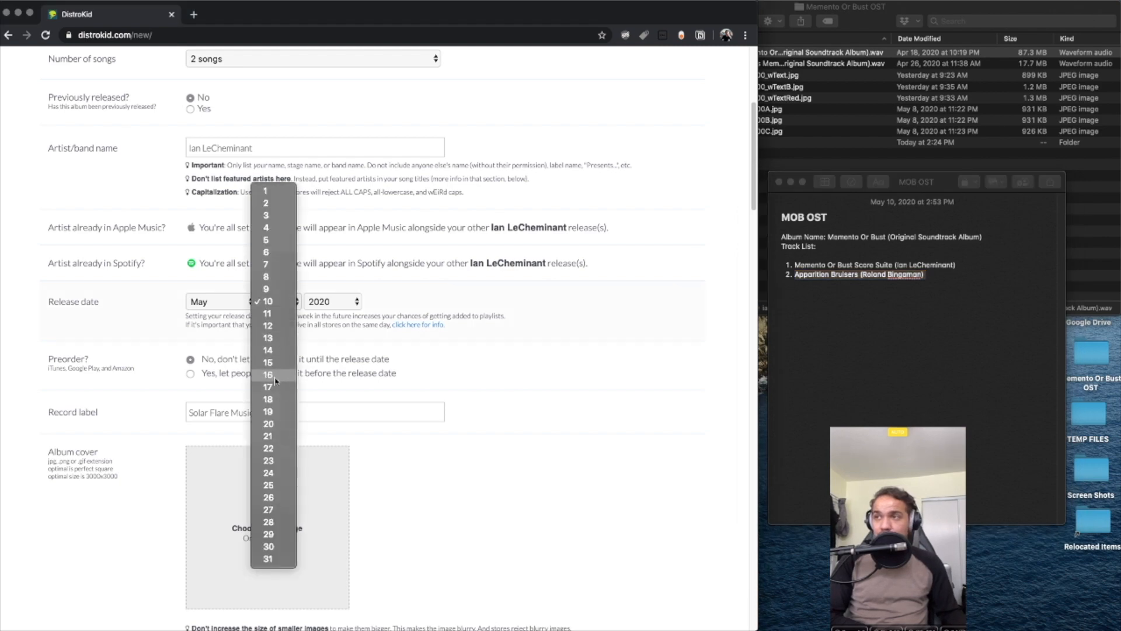
pyautogui.click(268, 448)
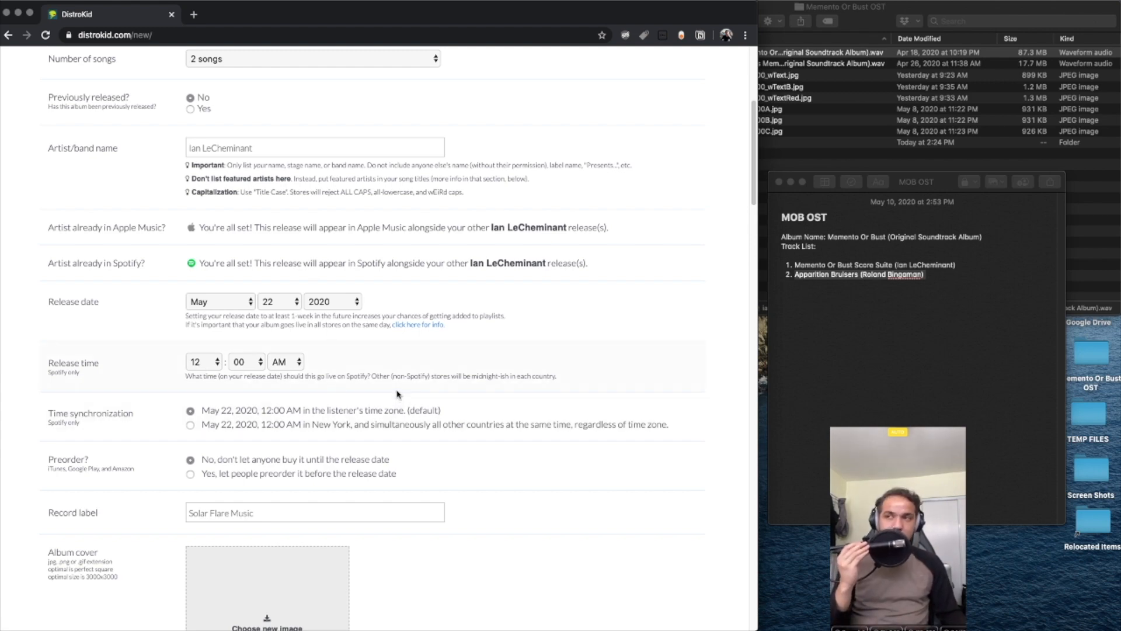
# Preview MOB_OST_02_1000x1000_wTextB.jpg from the Memento Or Bust OST folder and add it as the album cover
pyautogui.scroll(-5, 436, 420)
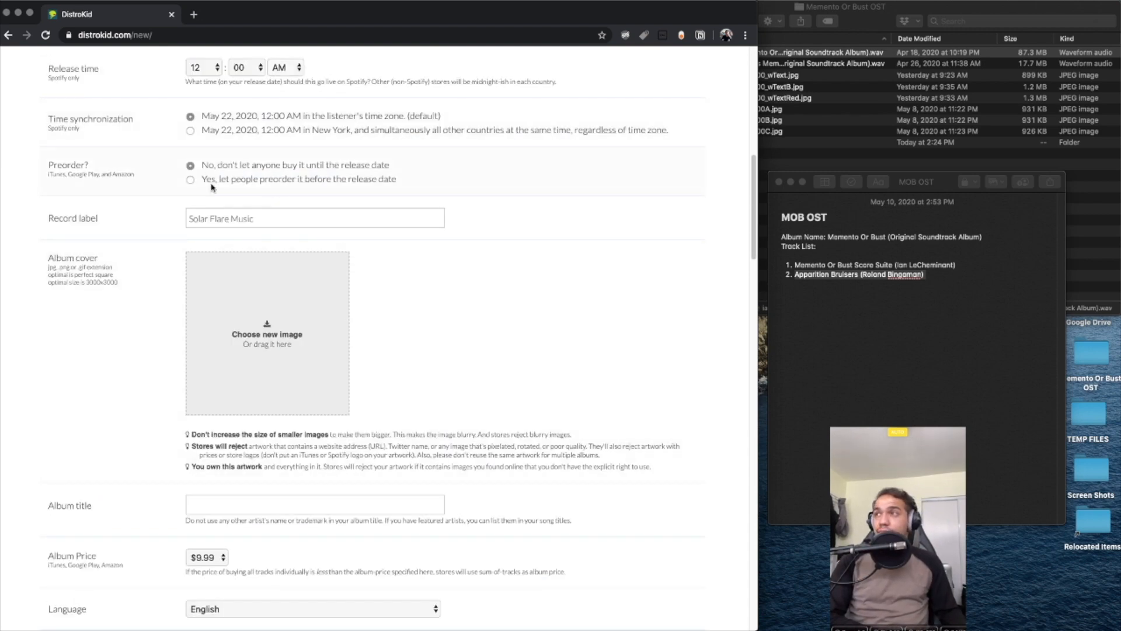
pyautogui.click(279, 214)
pyautogui.click(605, 240)
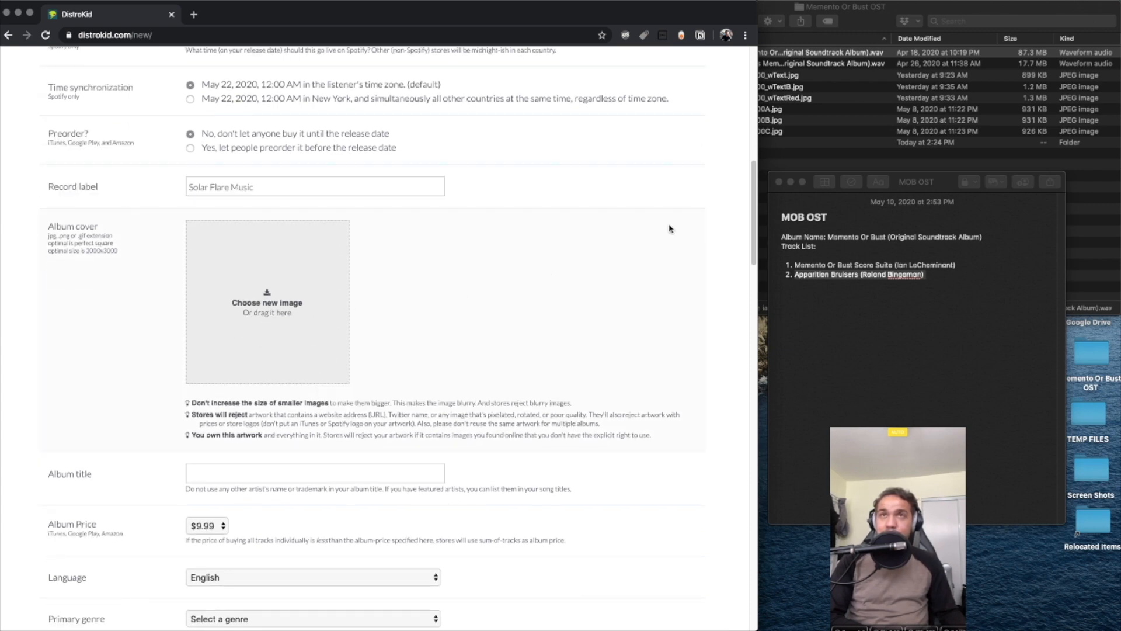
pyautogui.click(786, 102)
pyautogui.click(793, 89)
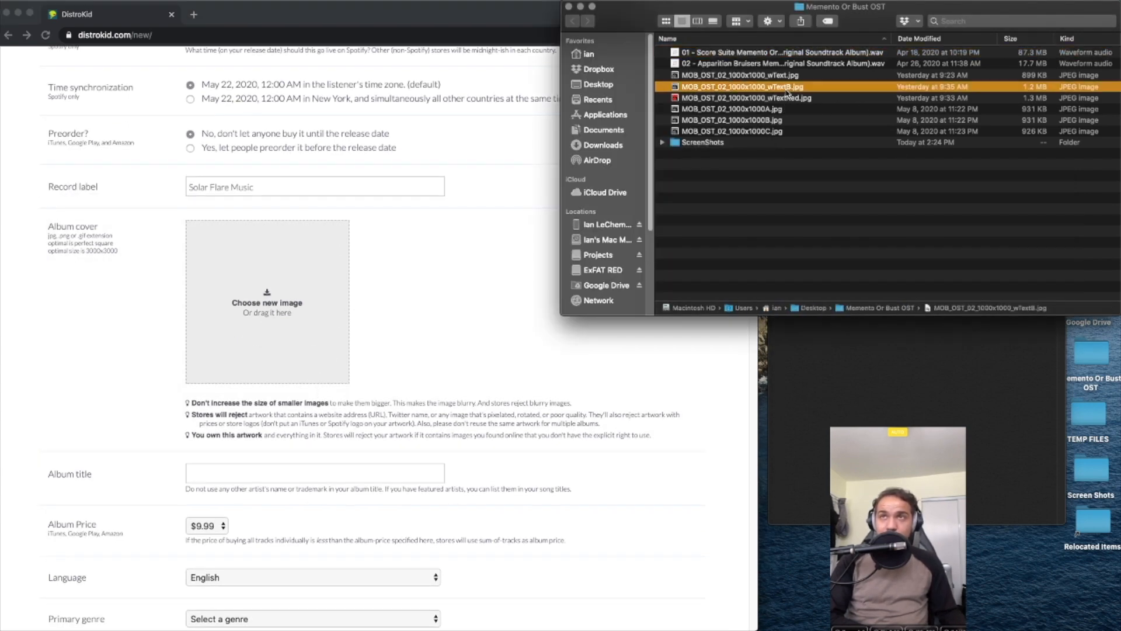
pyautogui.press('space')
pyautogui.press('space')
pyautogui.moveTo(798, 93); pyautogui.dragTo(319, 278)
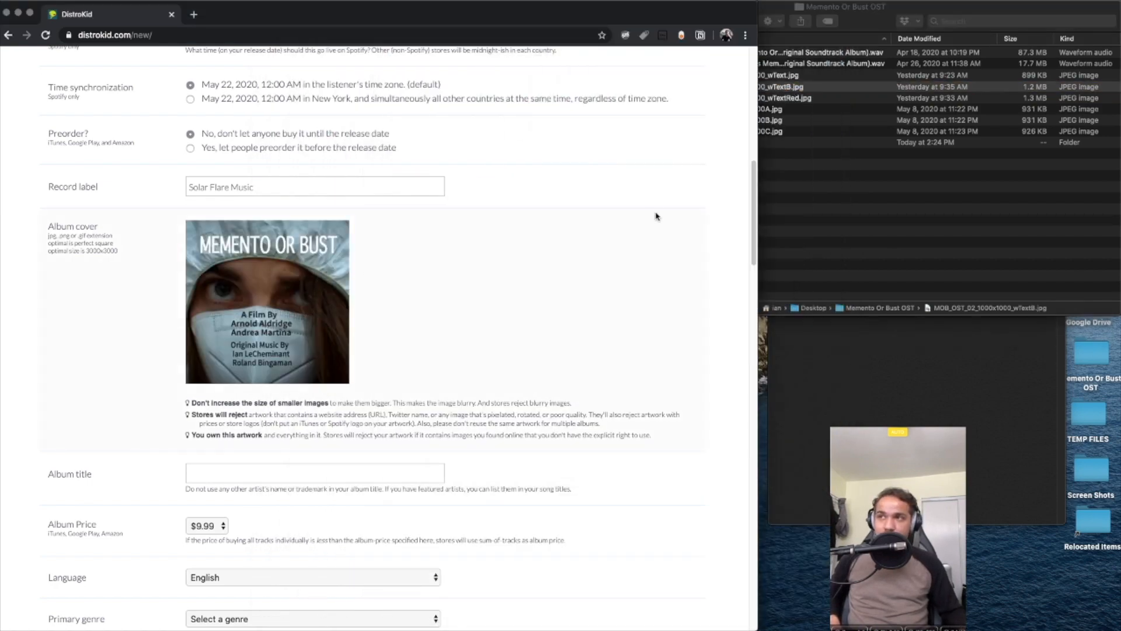
pyautogui.click(816, 91)
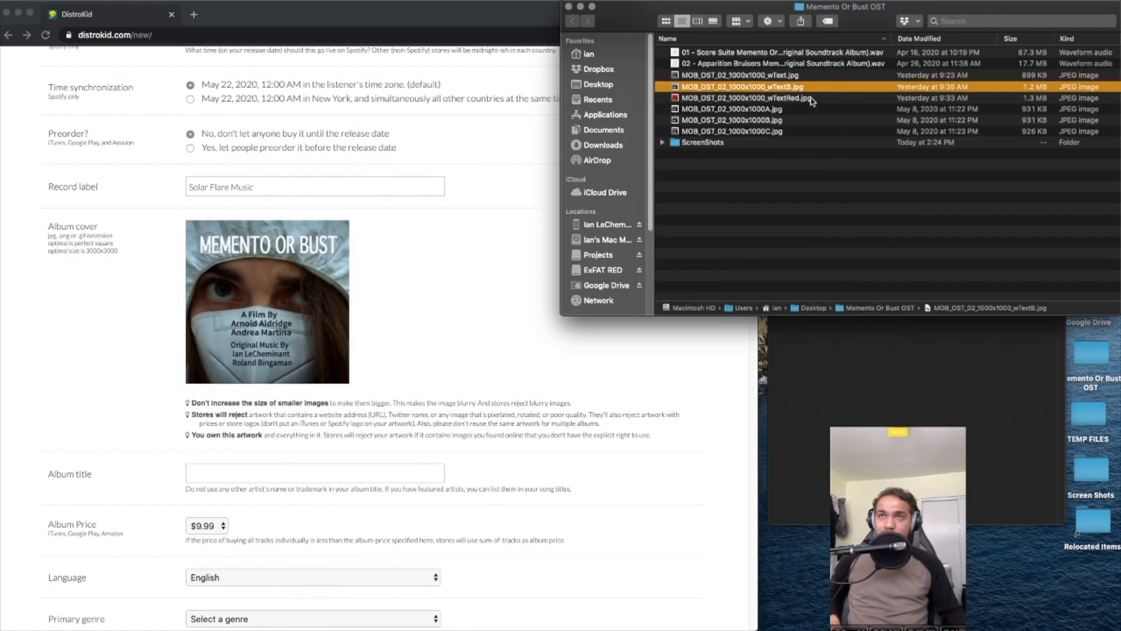
# Preview MOB_OST_02_1000x1000_wTextB.jpg to check the cover artwork, close the preview, and set the album price to $6.99
pyautogui.press('space')
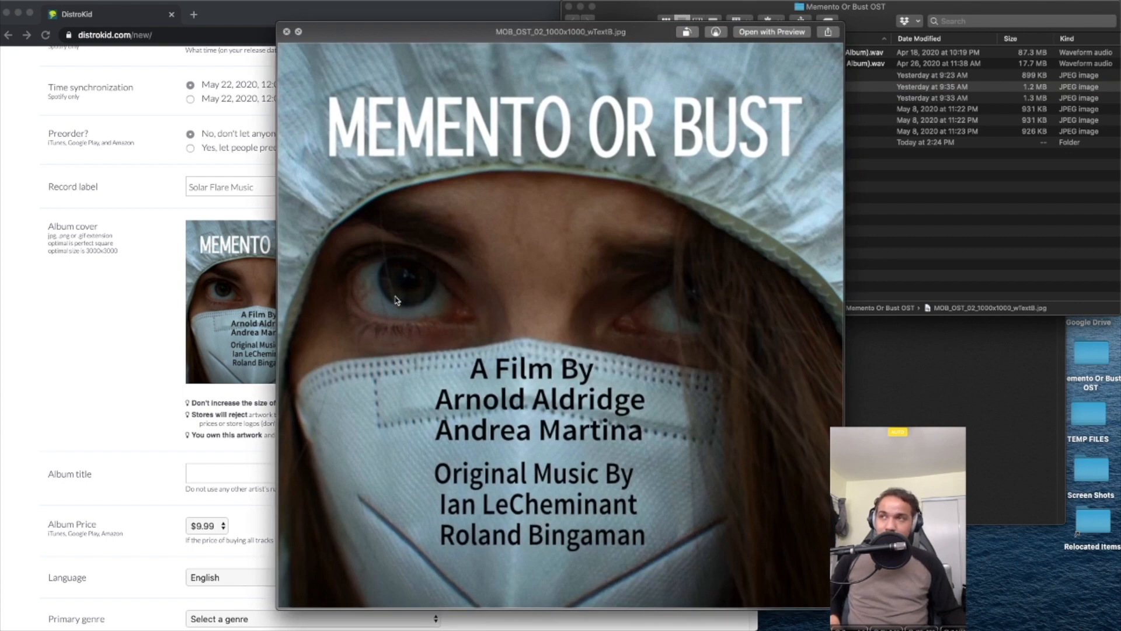
pyautogui.press('space')
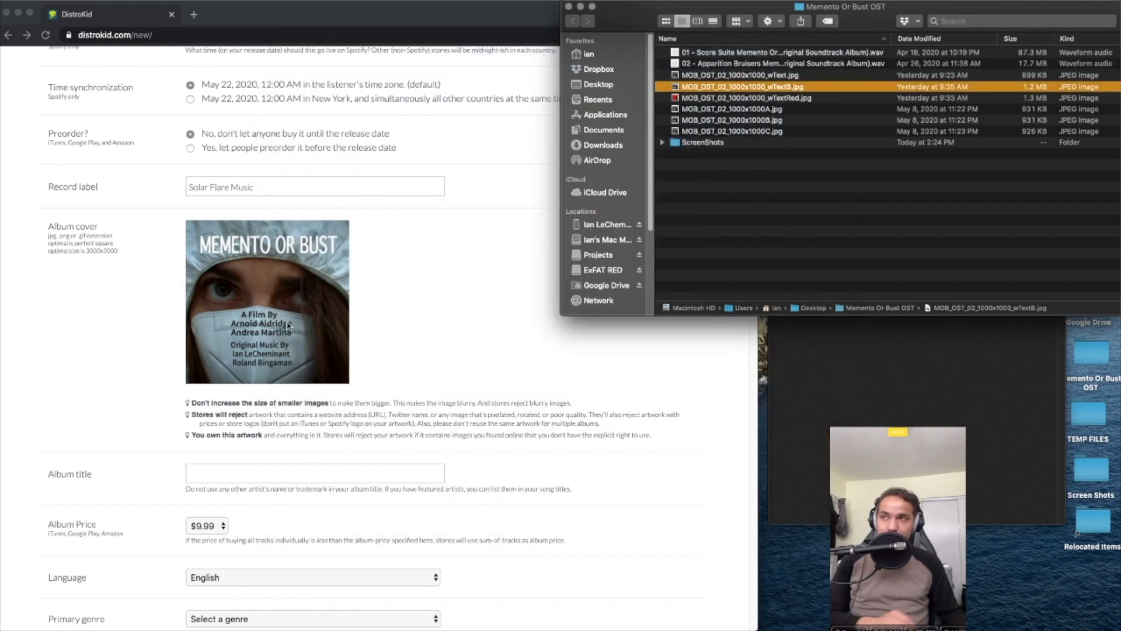
pyautogui.scroll(-5, 312, 295)
pyautogui.click(206, 388)
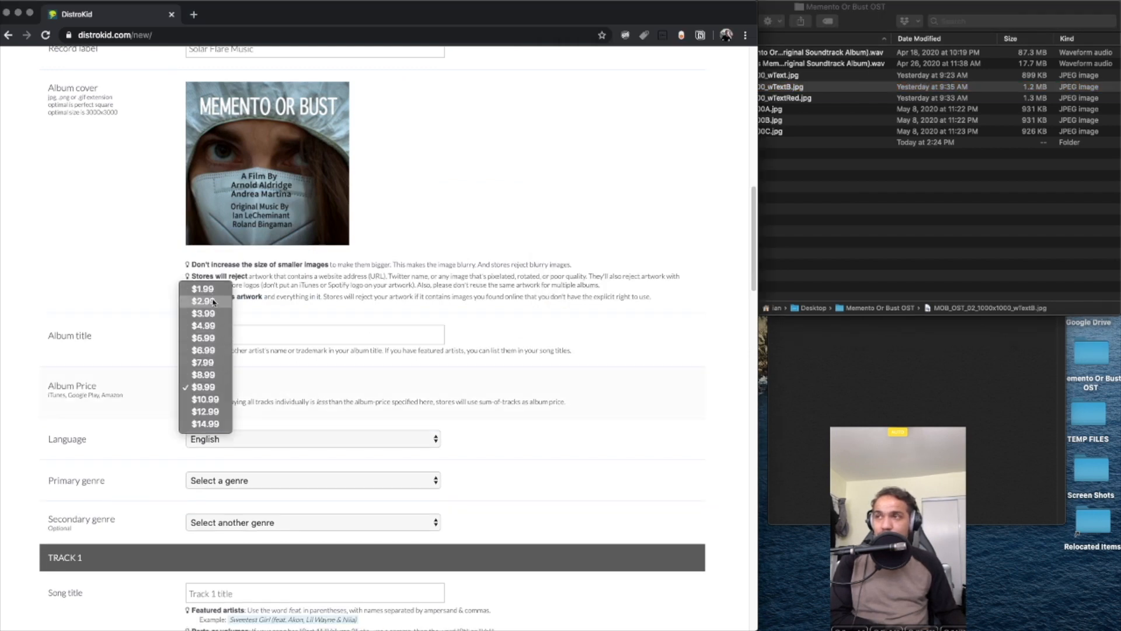
pyautogui.click(214, 352)
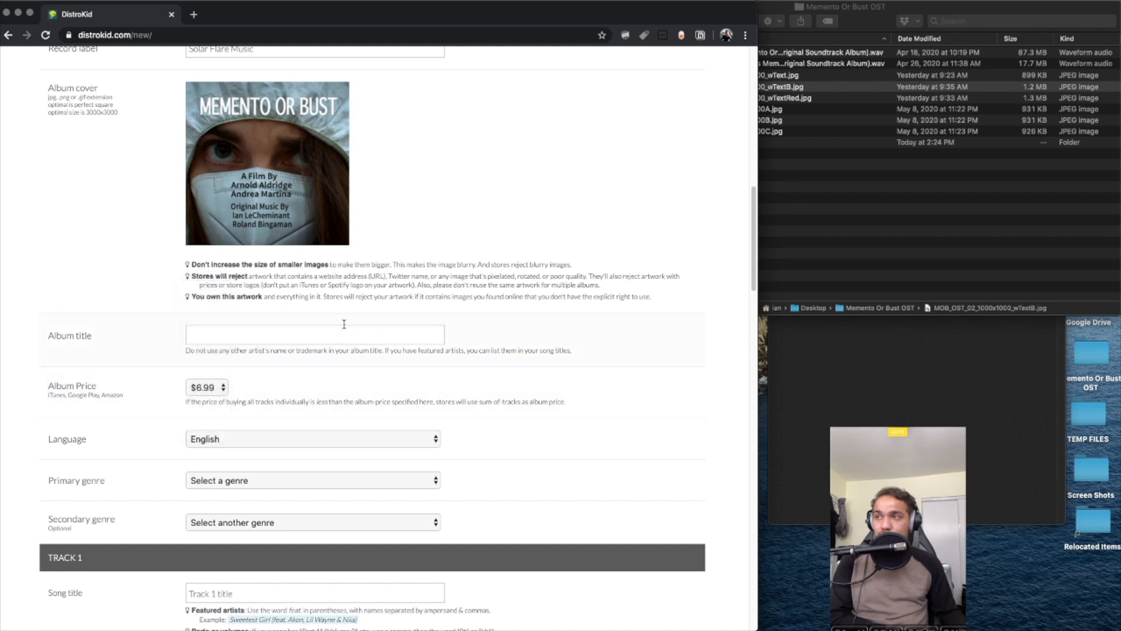
pyautogui.scroll(-1, 187, 310)
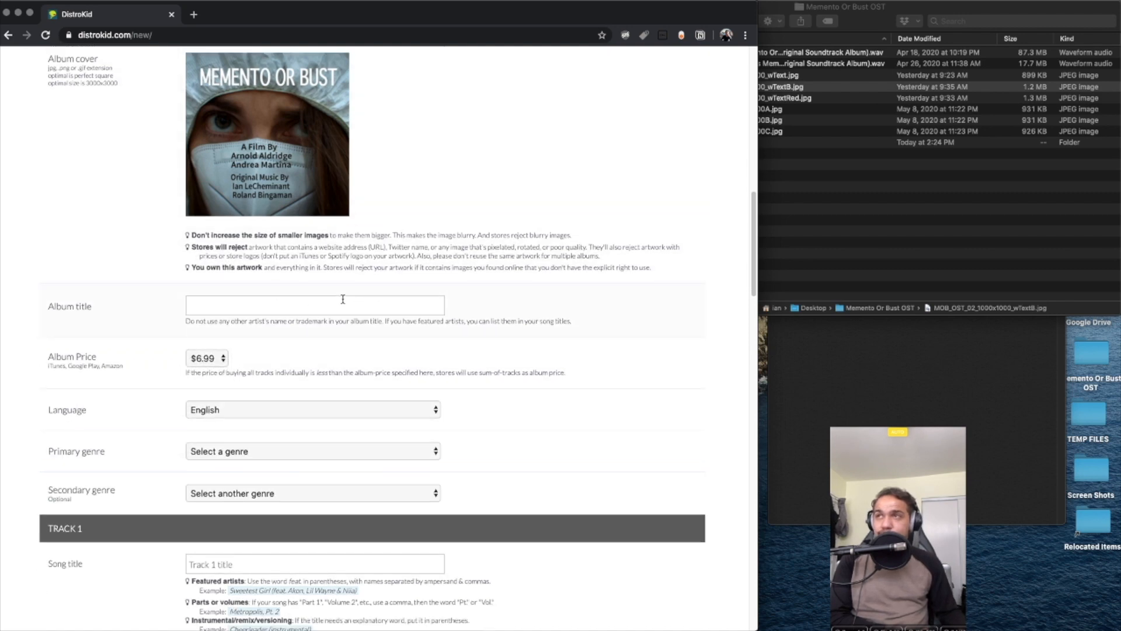
pyautogui.scroll(1, 292, 307)
# Place the DistroKid form beside the tracks database and copy the Memento Or Bust album name from its track 1 row
pyautogui.click(902, 380)
pyautogui.moveTo(278, 17); pyautogui.dragTo(622, 47)
pyautogui.hotkey('ctrl', 'alt', 'Right')
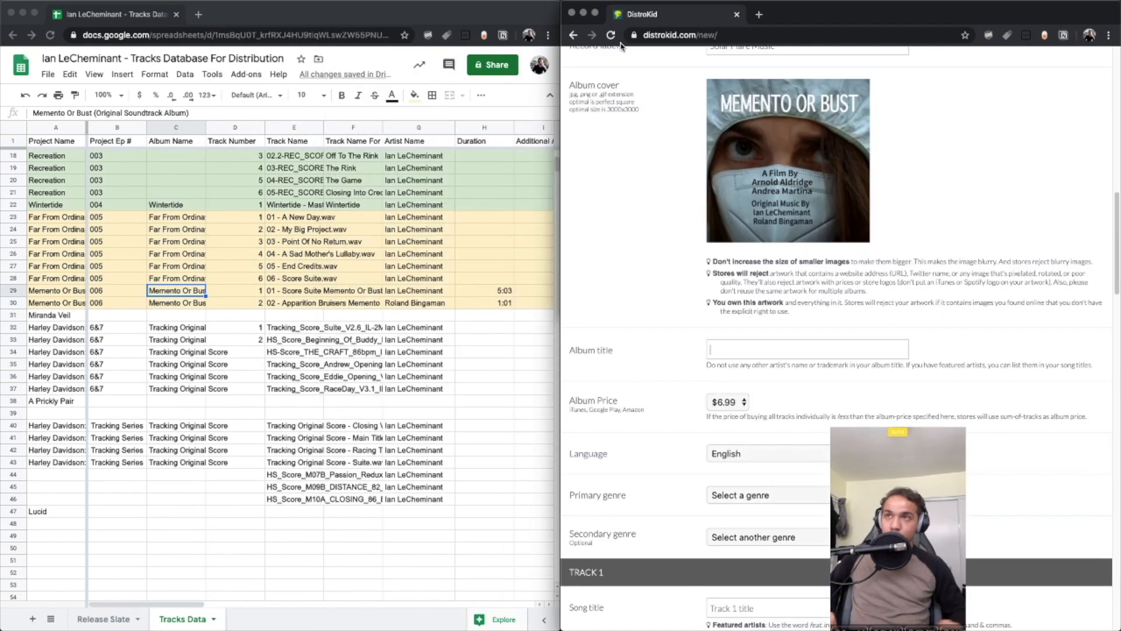
pyautogui.click(171, 293)
pyautogui.press('super+c')
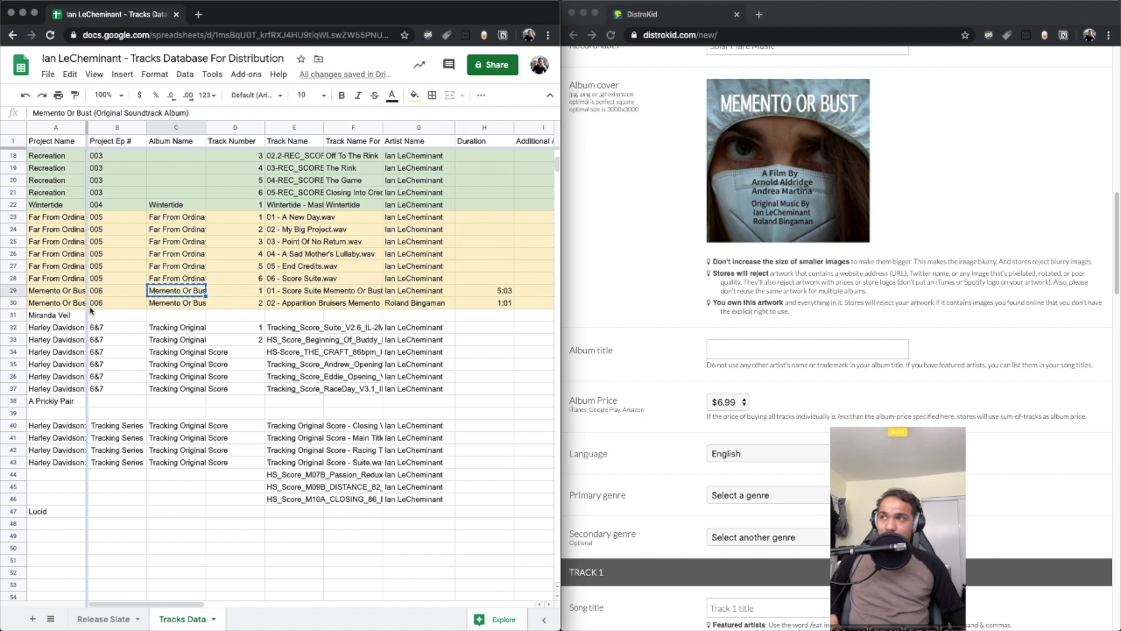
# Run a spell check on the tracks database, change "Ordinay" to "Ordinary" in the Far From Ordinary album names, and close it
pyautogui.click(212, 74)
pyautogui.moveTo(263, 178)
pyautogui.click(347, 177)
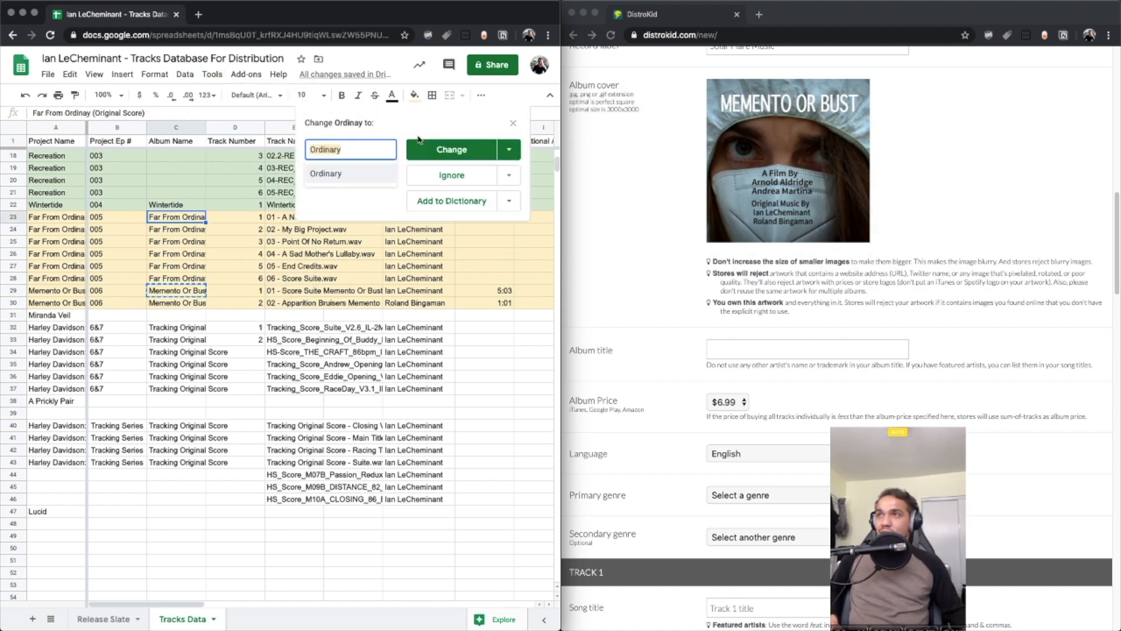
pyautogui.click(438, 151)
pyautogui.click(438, 150)
pyautogui.click(438, 150)
pyautogui.click(438, 151)
pyautogui.click(438, 151)
pyautogui.click(438, 151)
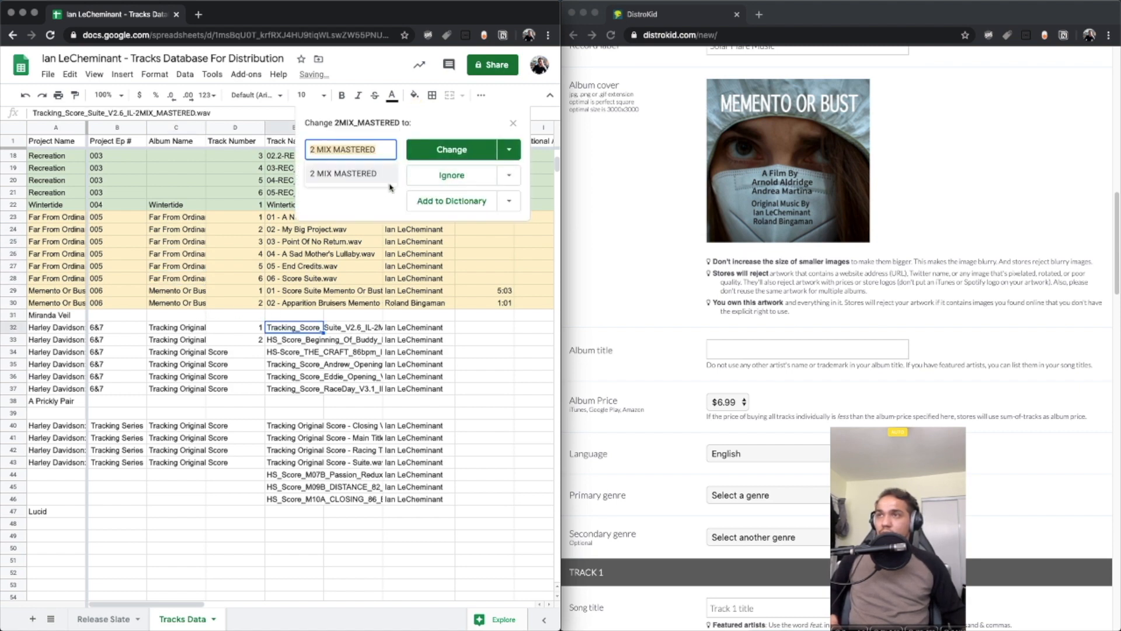
pyautogui.click(512, 124)
# Enter "Memento Or Bust (Original Soundtrack Album)" from the tracks database as the album title in the upload form
pyautogui.click(170, 291)
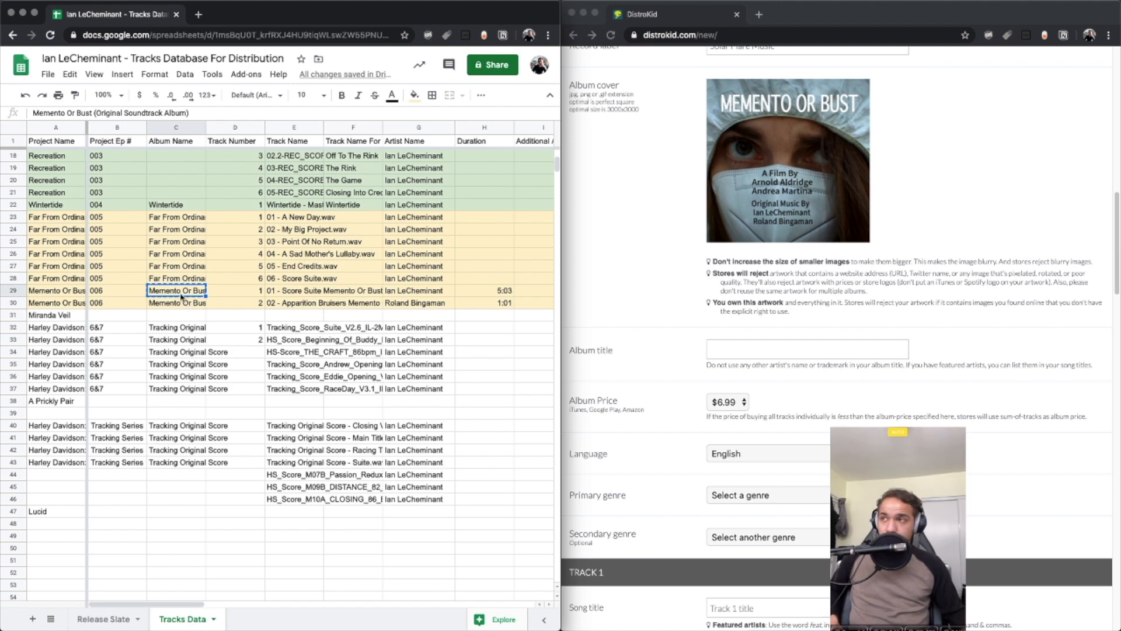
pyautogui.click(770, 350)
pyautogui.hotkey('ctrl', 'v')
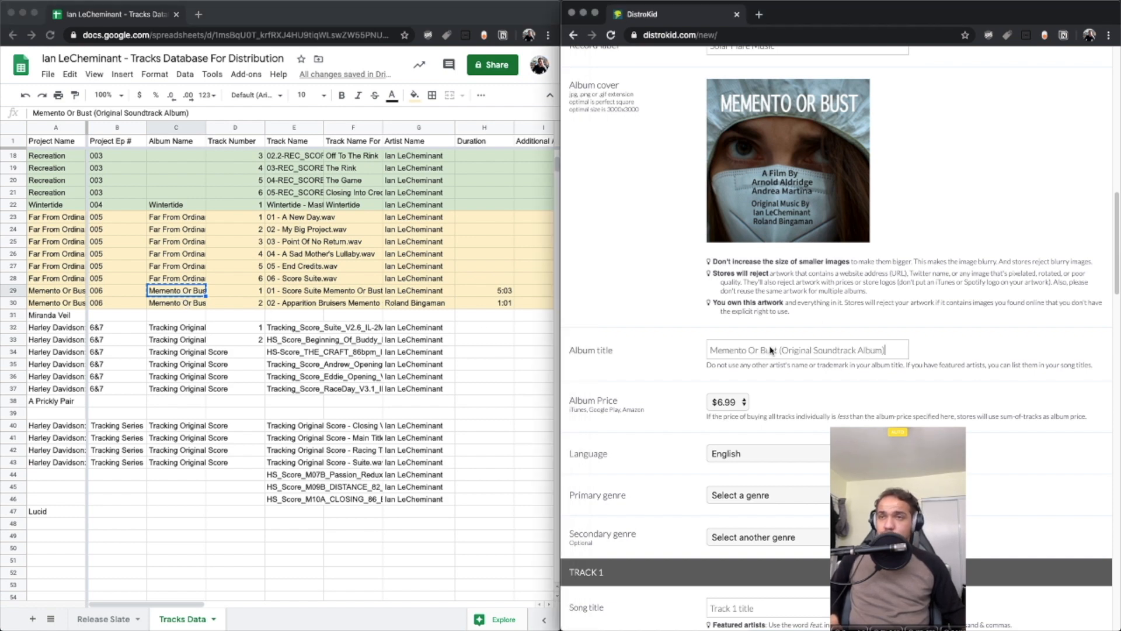
pyautogui.click(168, 296)
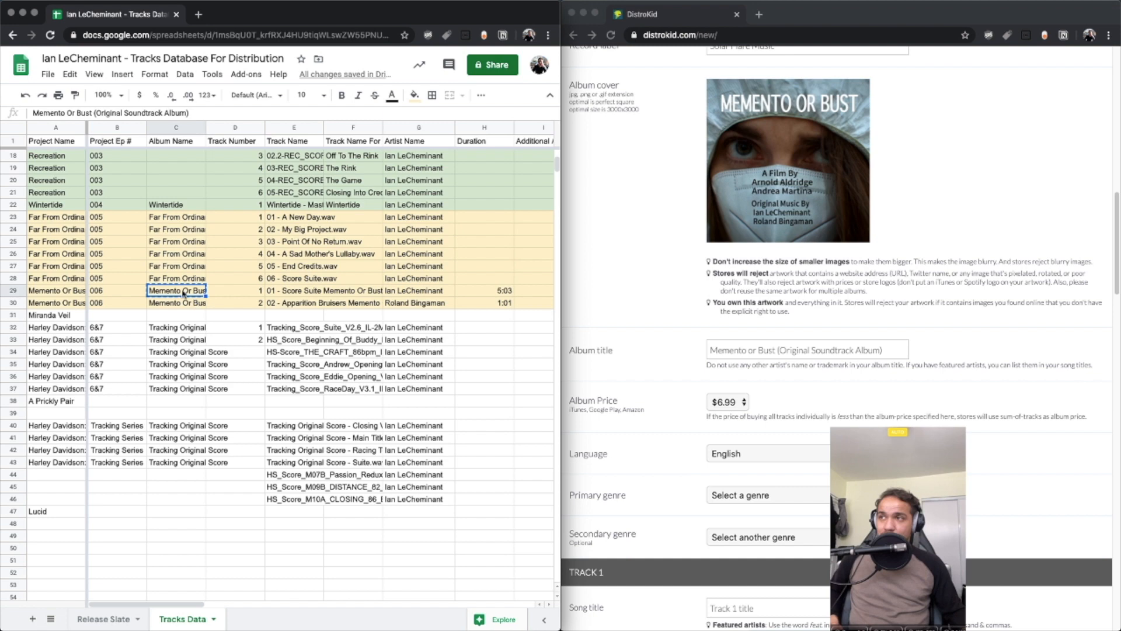
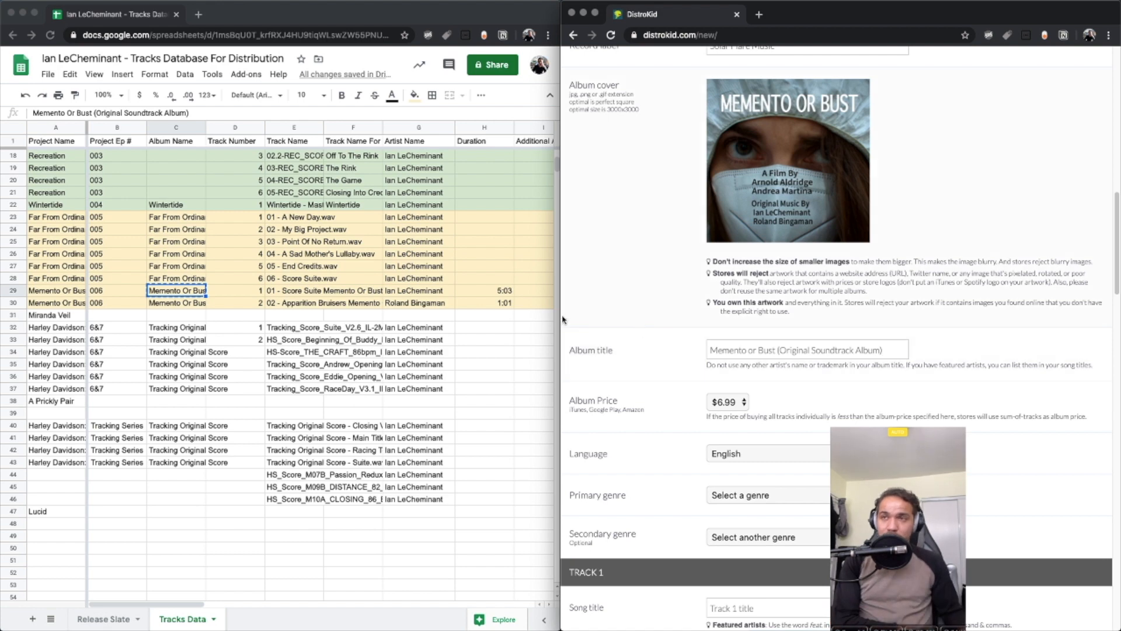
pyautogui.click(185, 290)
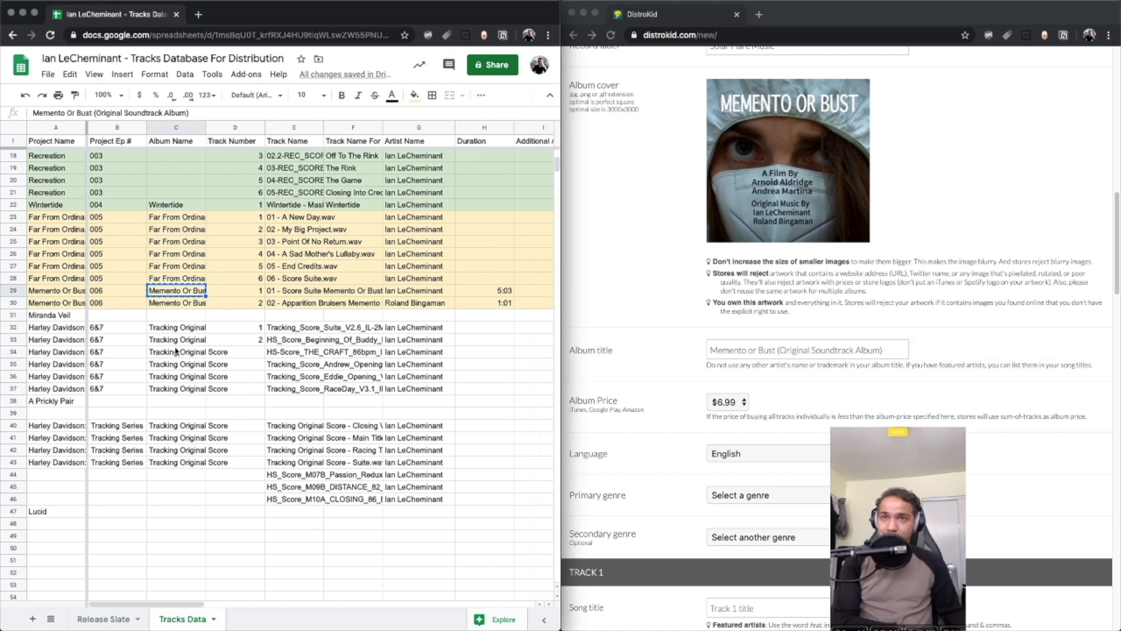
# Set the album's primary genre to Soundtrack
pyautogui.scroll(-3, 943, 378)
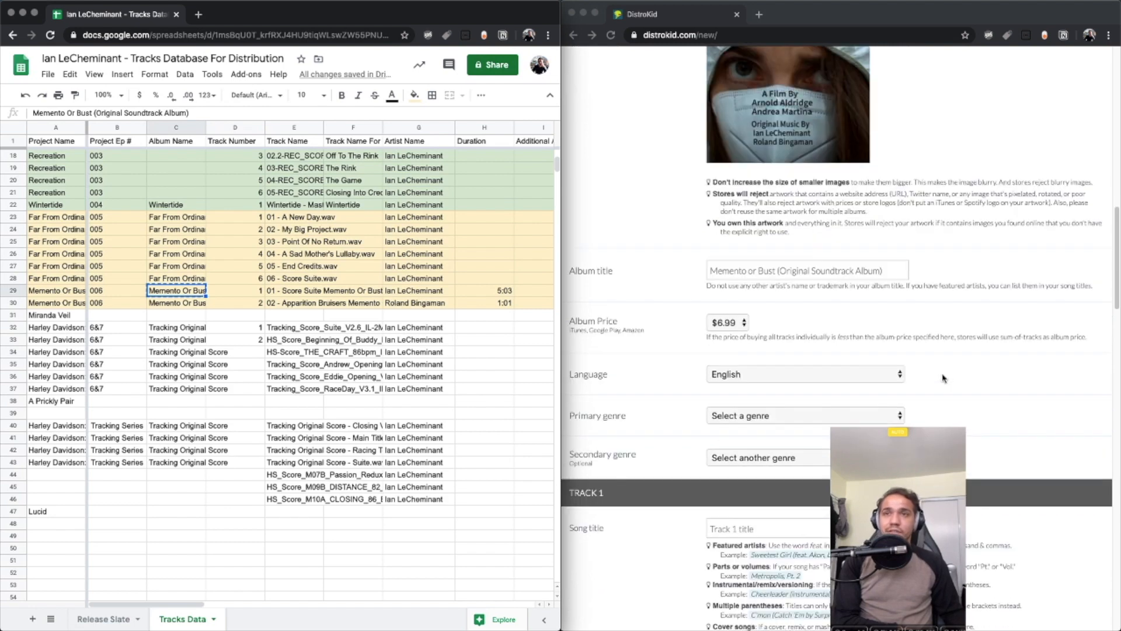
pyautogui.click(766, 288)
pyautogui.scroll(-6, 765, 289)
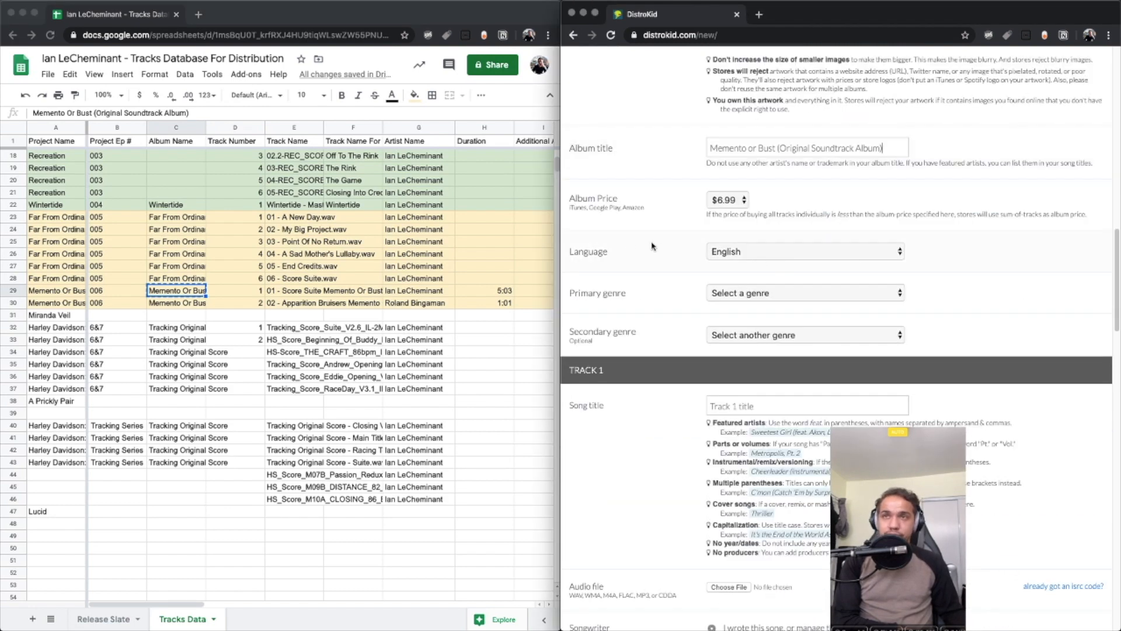
pyautogui.click(749, 256)
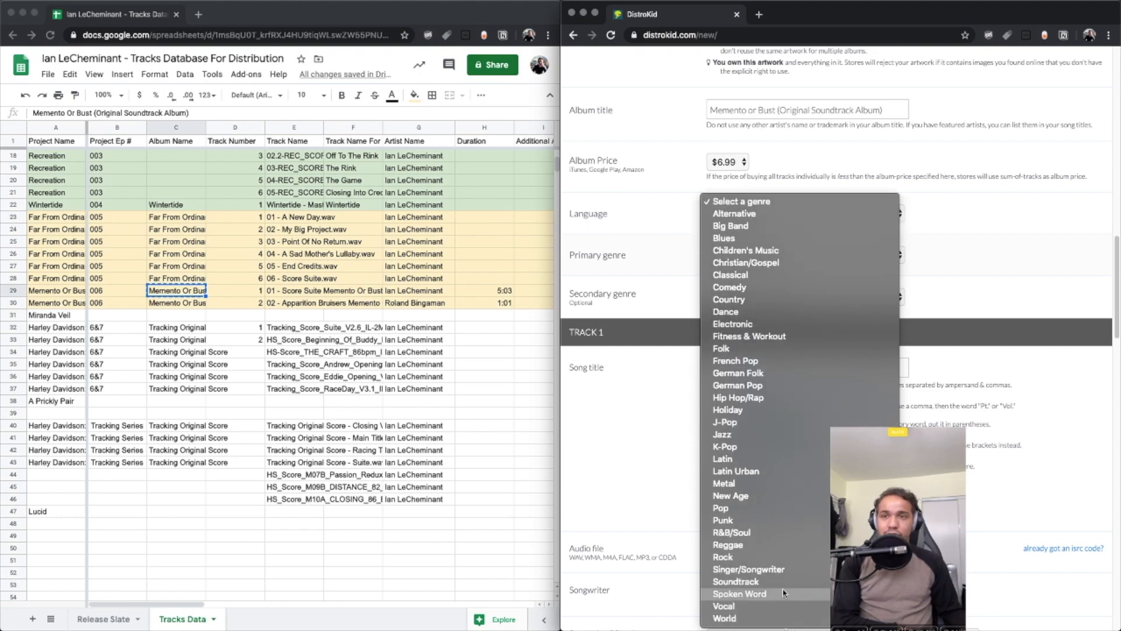
pyautogui.click(803, 581)
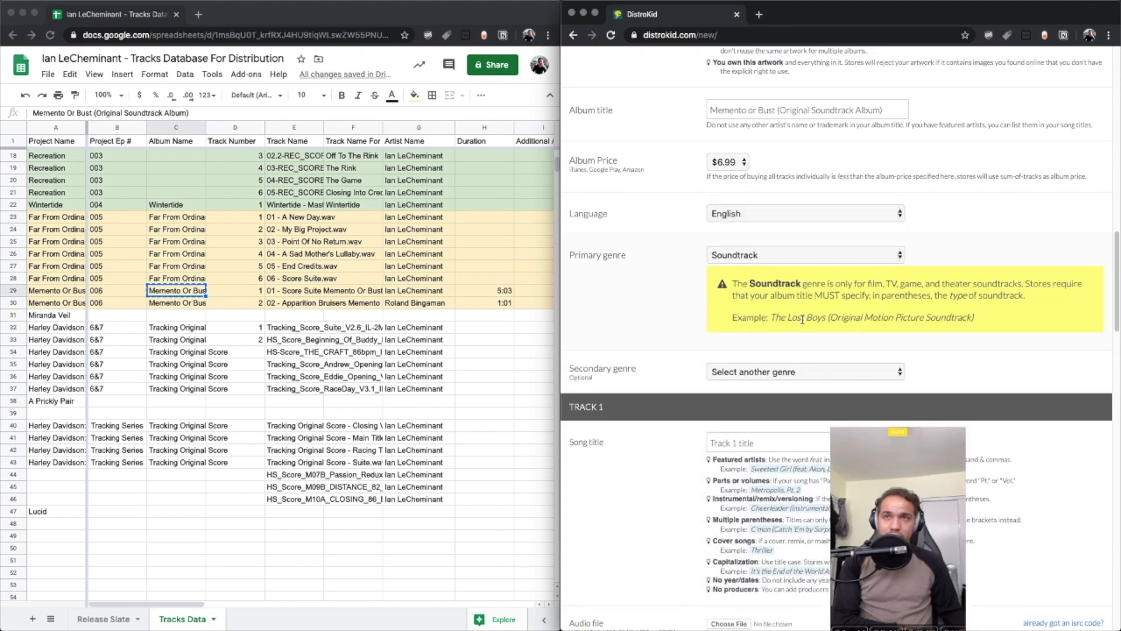
# Set the secondary genre to Electronic with the Electronica / Downtempo subgenre
pyautogui.click(790, 372)
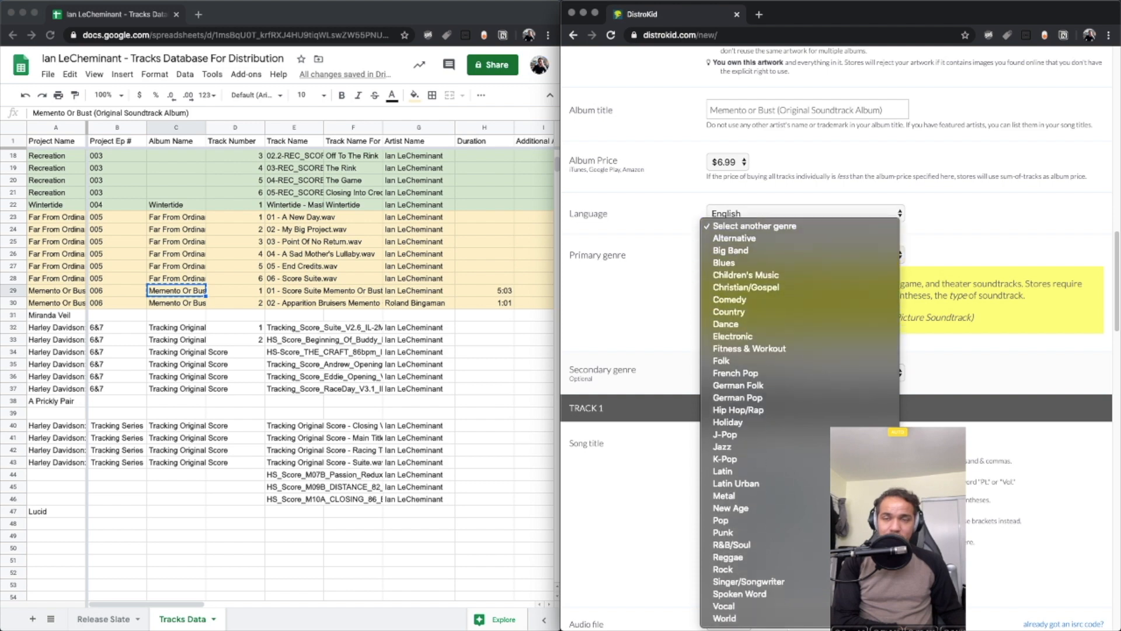
pyautogui.click(803, 335)
pyautogui.click(804, 417)
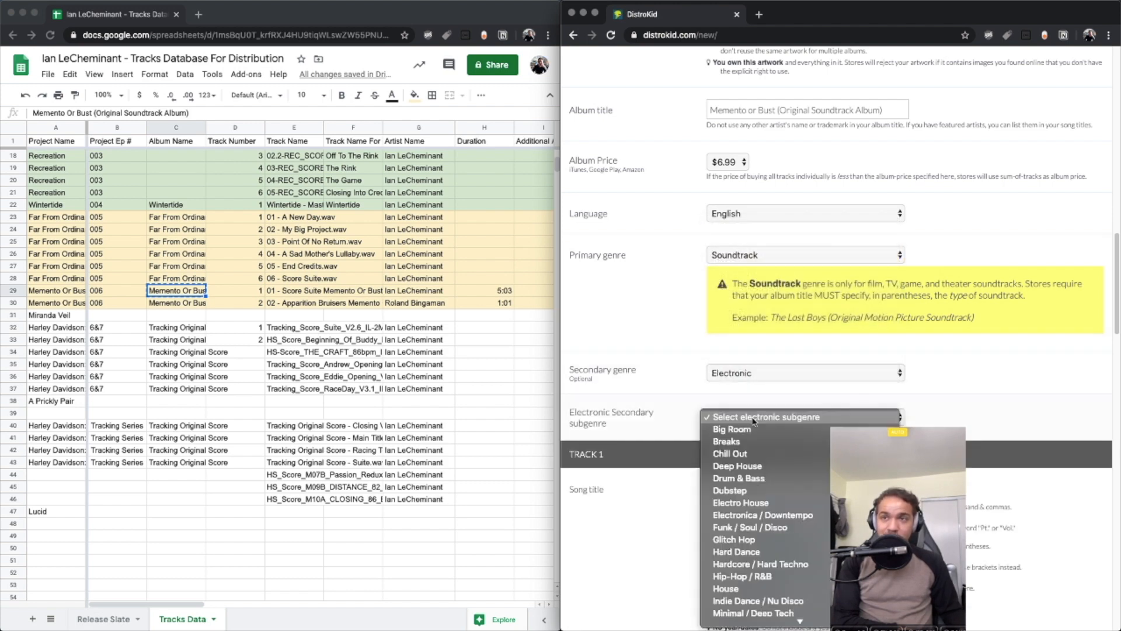
pyautogui.moveTo(809, 620)
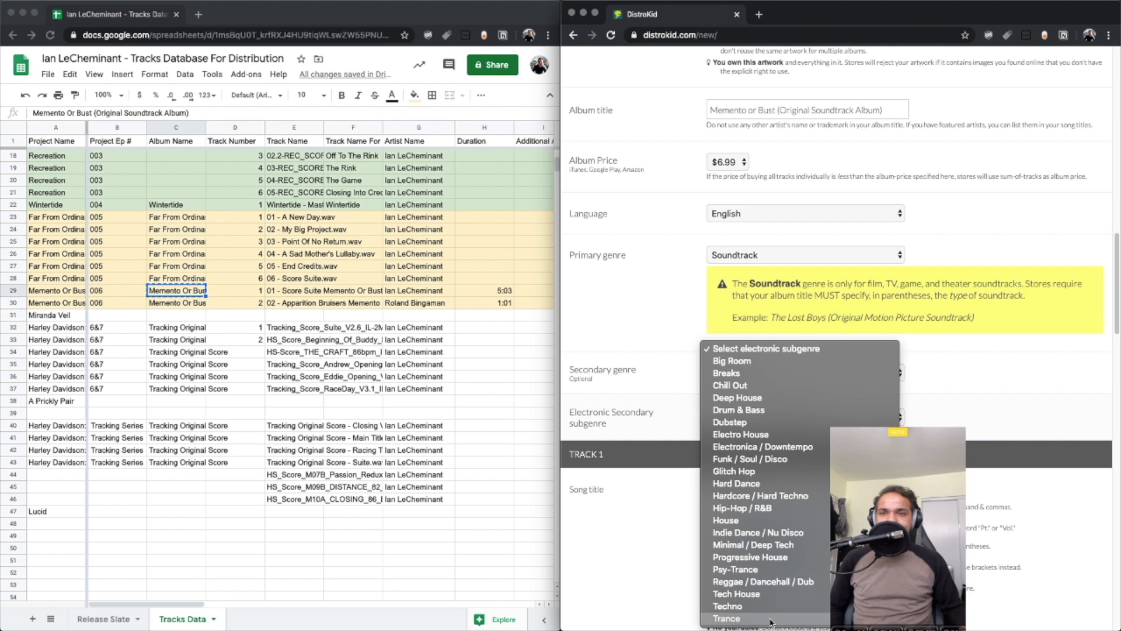
pyautogui.click(772, 448)
# Try to add the second artist's name to the artist/band name, checking its spelling against the MOB OST note
pyautogui.scroll(15, 827, 347)
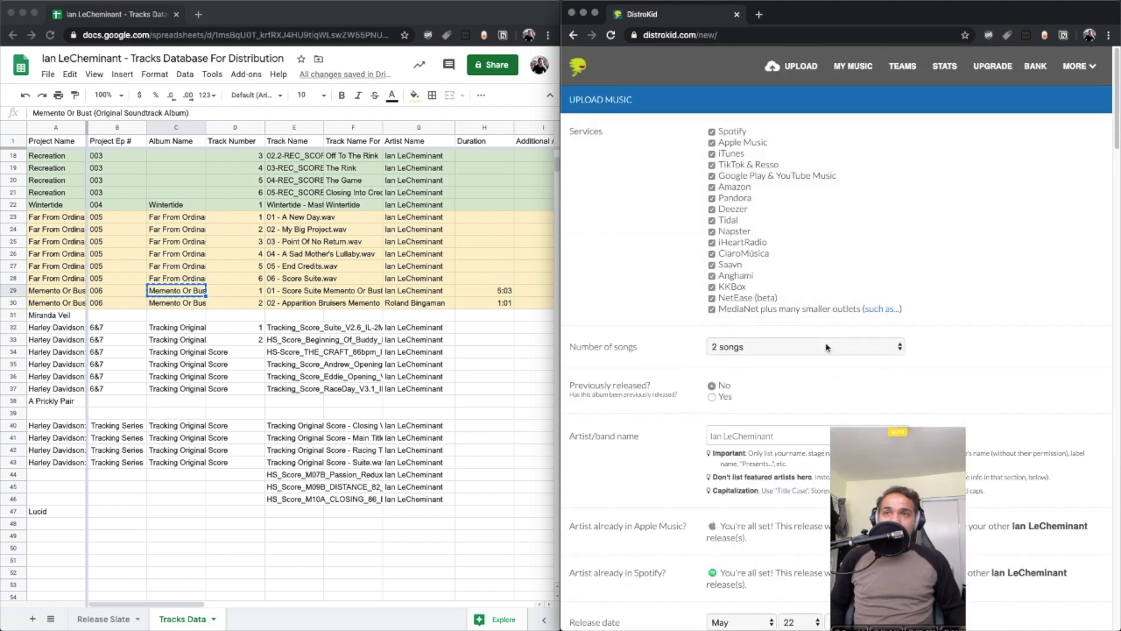
pyautogui.scroll(-2, 791, 190)
pyautogui.scroll(1, 831, 233)
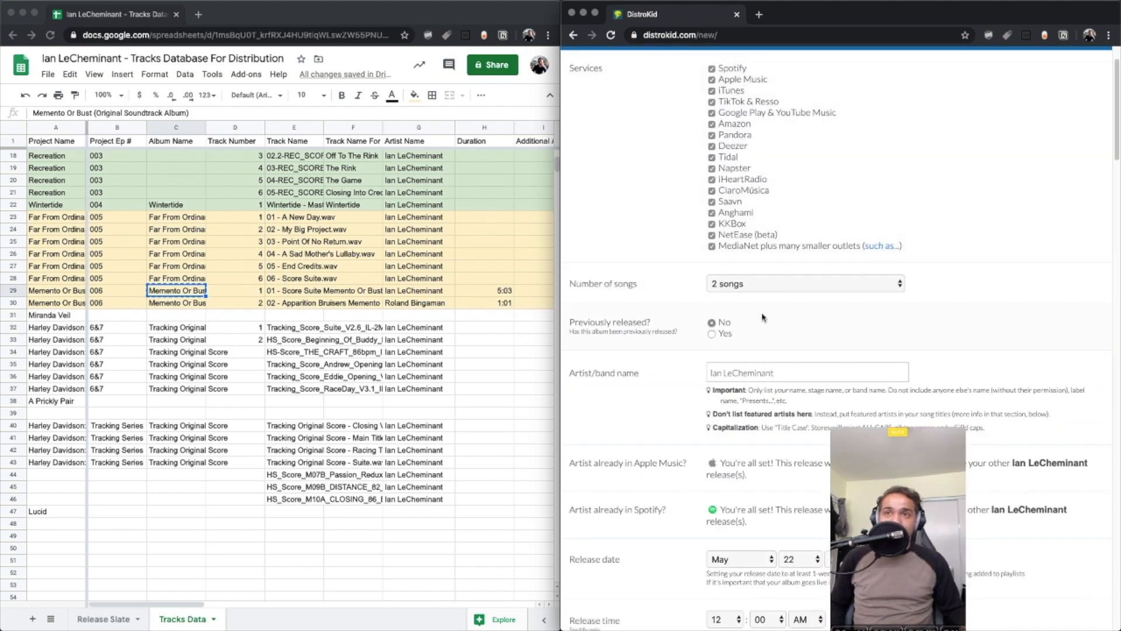
pyautogui.click(771, 290)
pyautogui.click(771, 289)
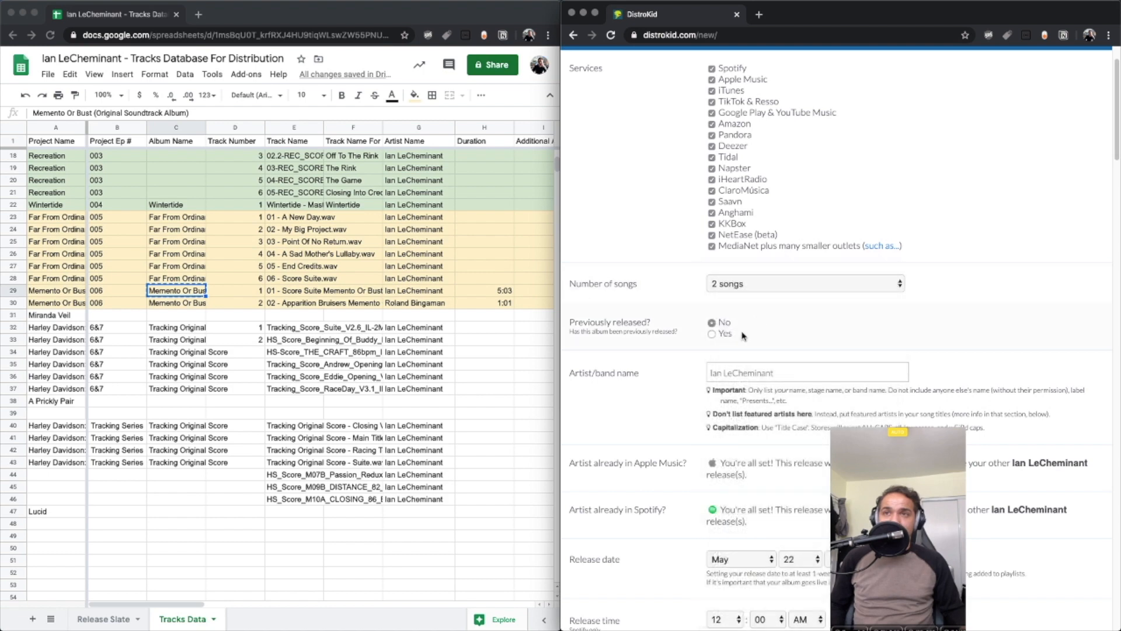
pyautogui.scroll(-1, 681, 337)
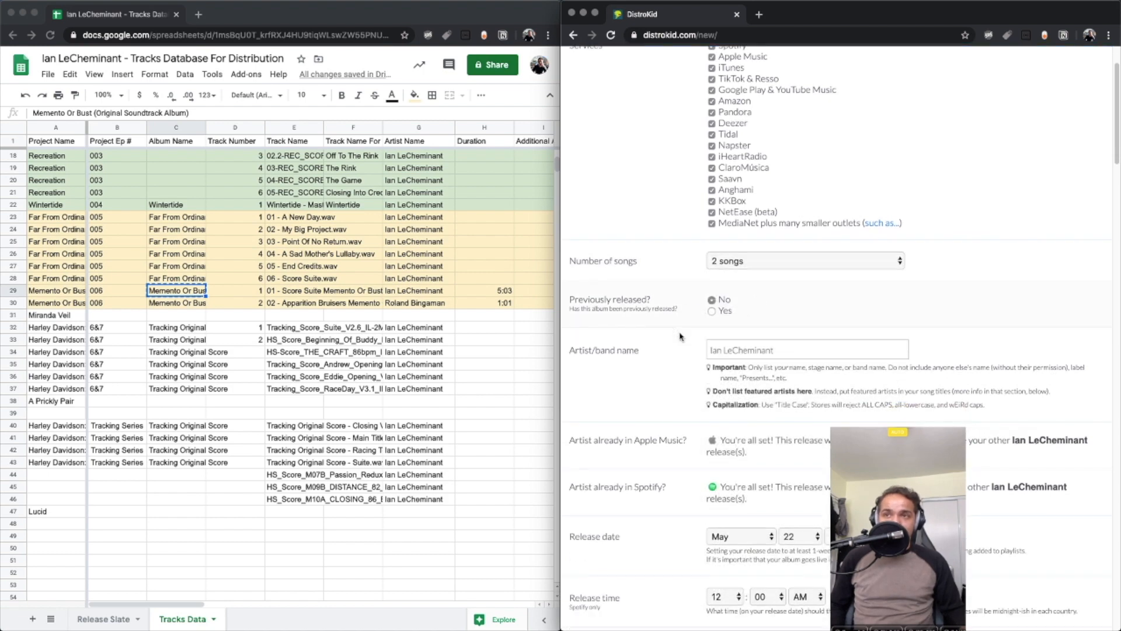
pyautogui.click(786, 357)
pyautogui.write('Roland B')
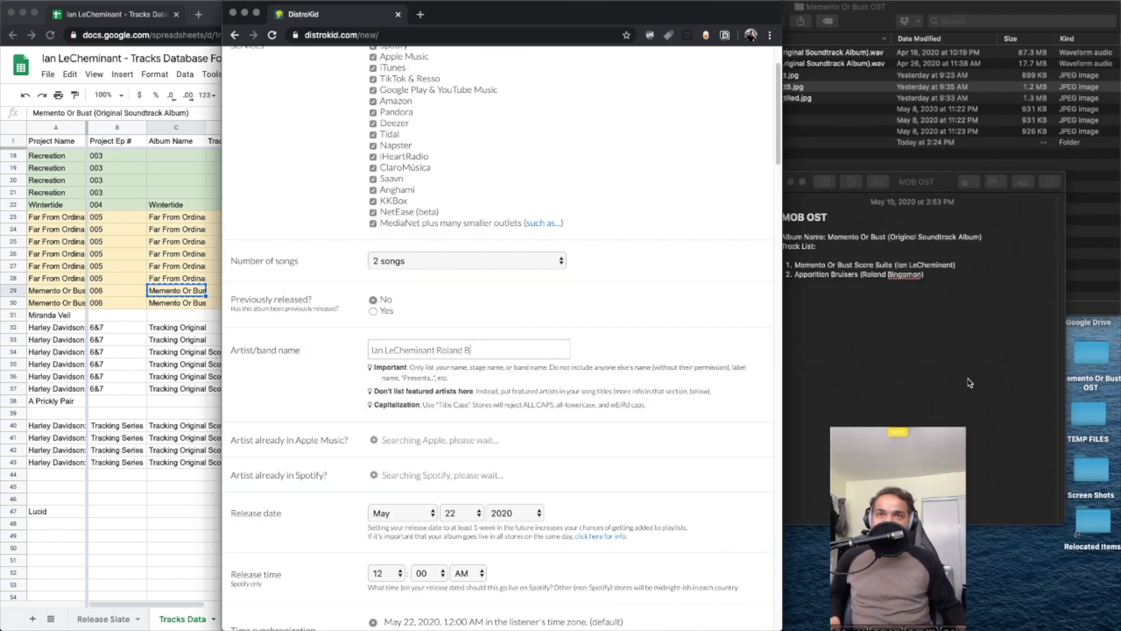
pyautogui.click(881, 301)
pyautogui.moveTo(865, 275); pyautogui.dragTo(921, 271)
pyautogui.click(898, 275)
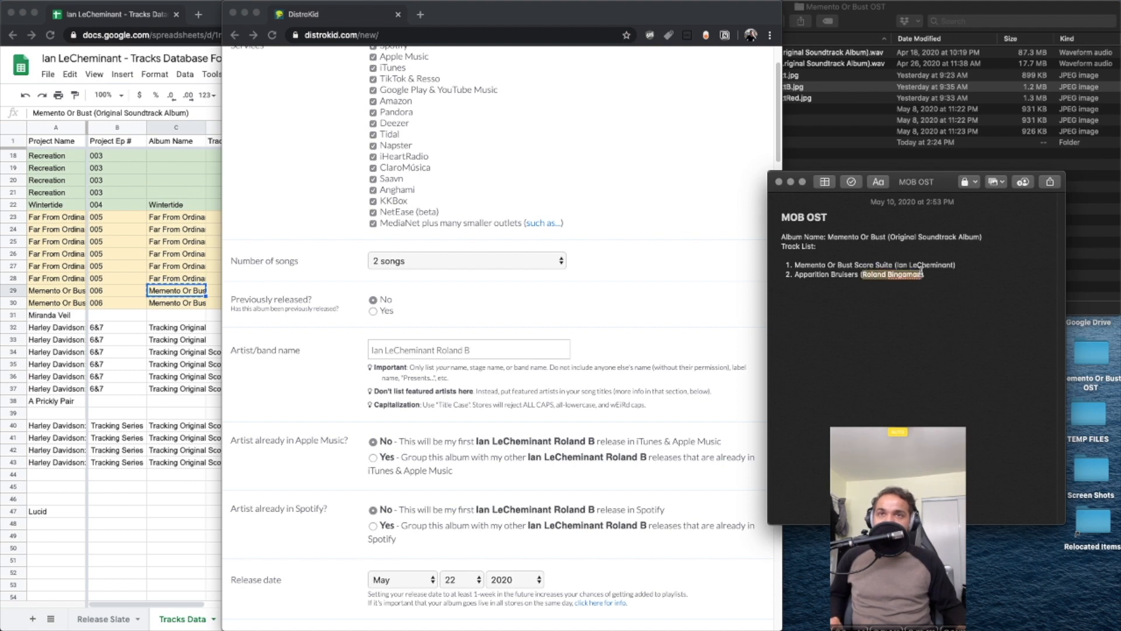
pyautogui.click(594, 358)
# Allow people to preorder the album before the release date and place the form beside the tracks database again
pyautogui.scroll(-6, 363, 373)
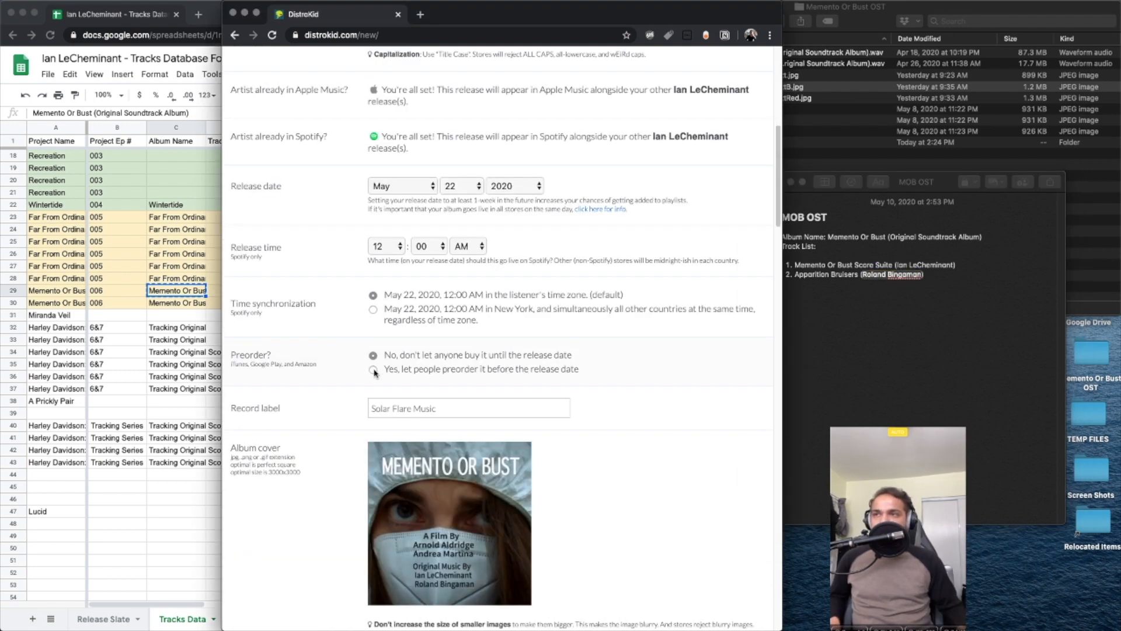
pyautogui.click(373, 369)
pyautogui.moveTo(572, 29); pyautogui.dragTo(830, 28)
pyautogui.hotkey('ctrl', 'alt', 'Right')
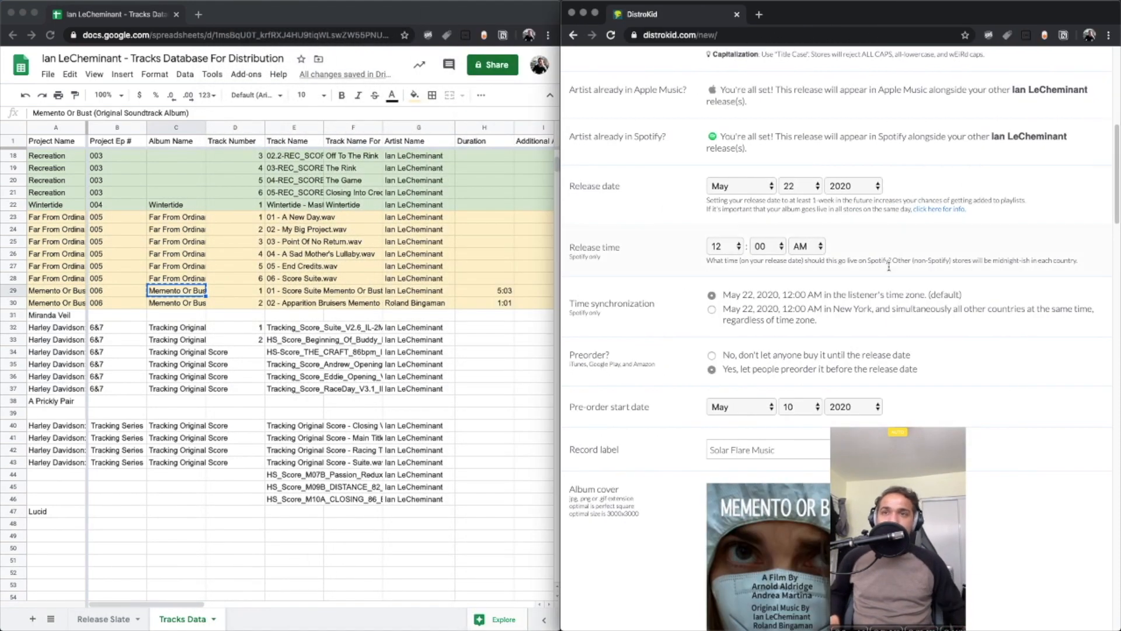
# Review the release time and synchronization settings and choose the day for the pre-order start date in May 2020
pyautogui.scroll(-1, 925, 333)
pyautogui.scroll(-1, 771, 374)
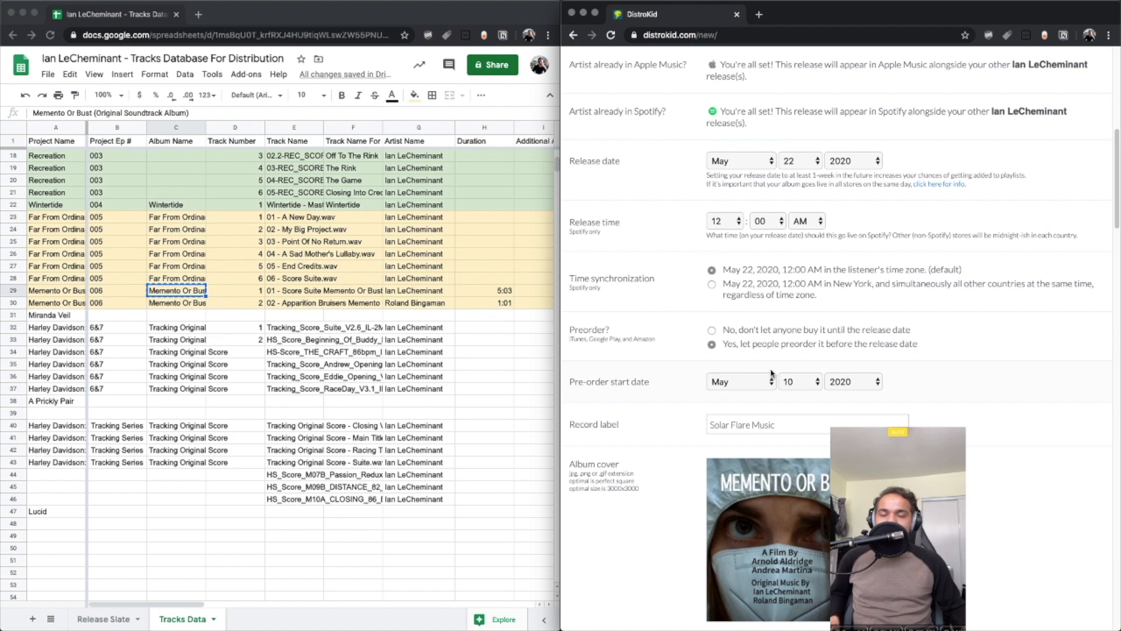
pyautogui.scroll(1, 730, 315)
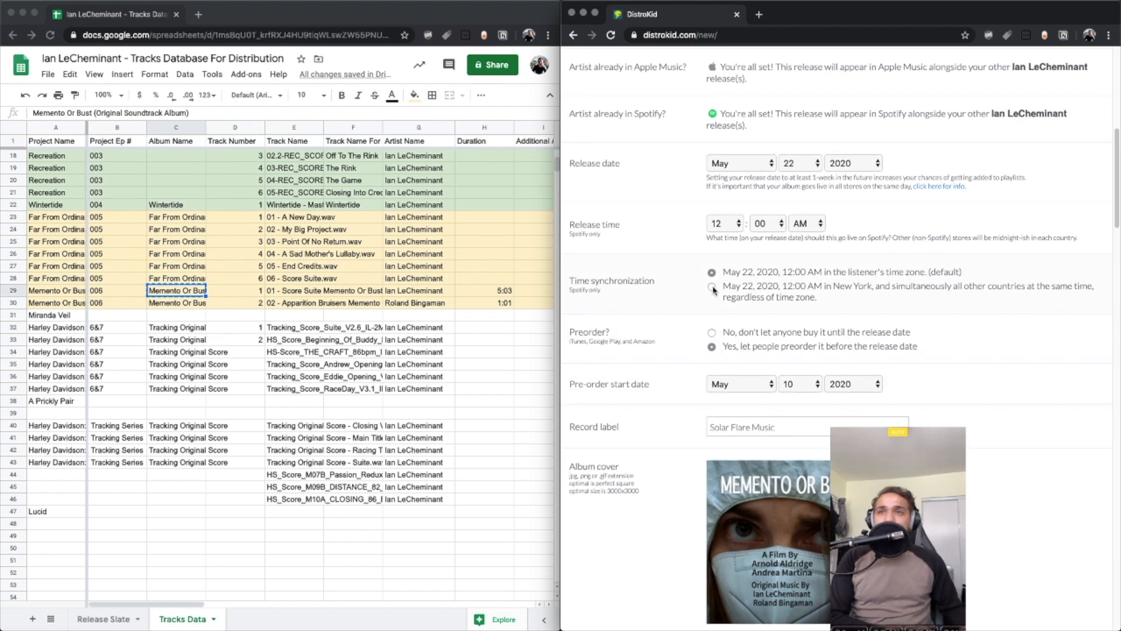
pyautogui.scroll(2, 712, 289)
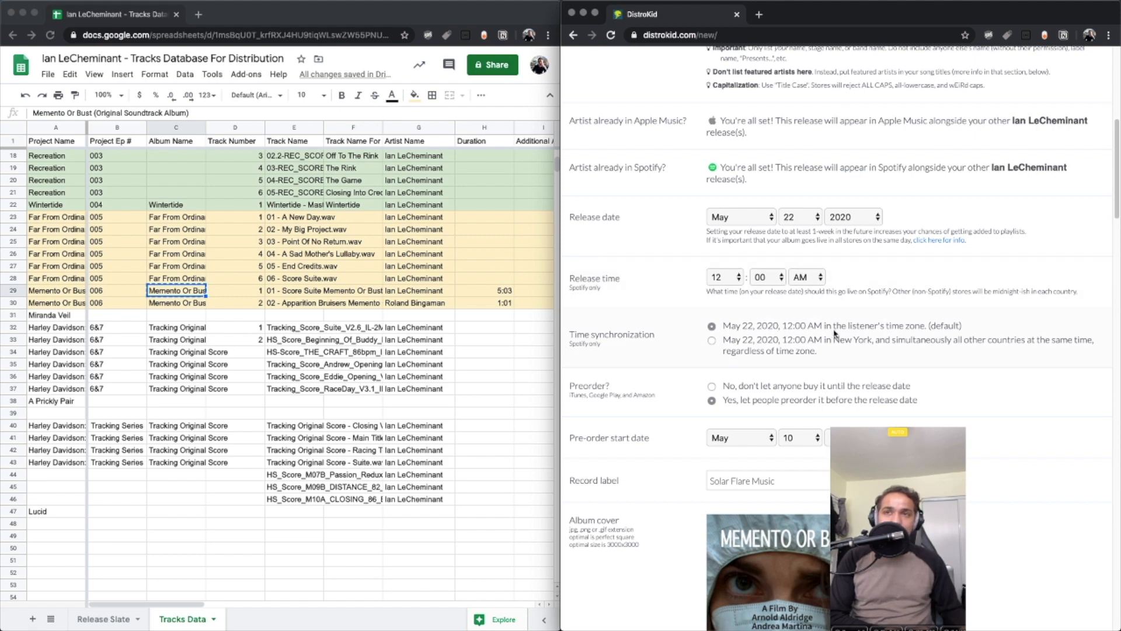
pyautogui.scroll(-3, 820, 338)
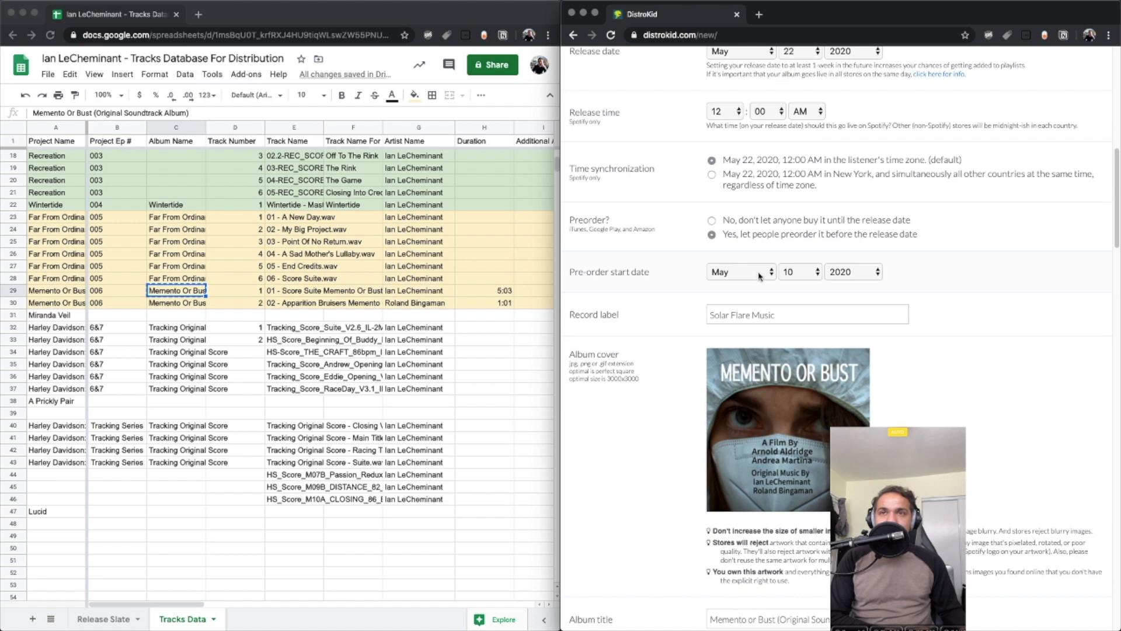
pyautogui.click(799, 272)
pyautogui.click(799, 284)
# Change the album title to "Memento or Bust (Original Motion Picture Soundtrack)"
pyautogui.scroll(-1, 934, 350)
pyautogui.scroll(-7, 1012, 368)
pyautogui.scroll(3, 1012, 365)
pyautogui.scroll(-2, 1012, 363)
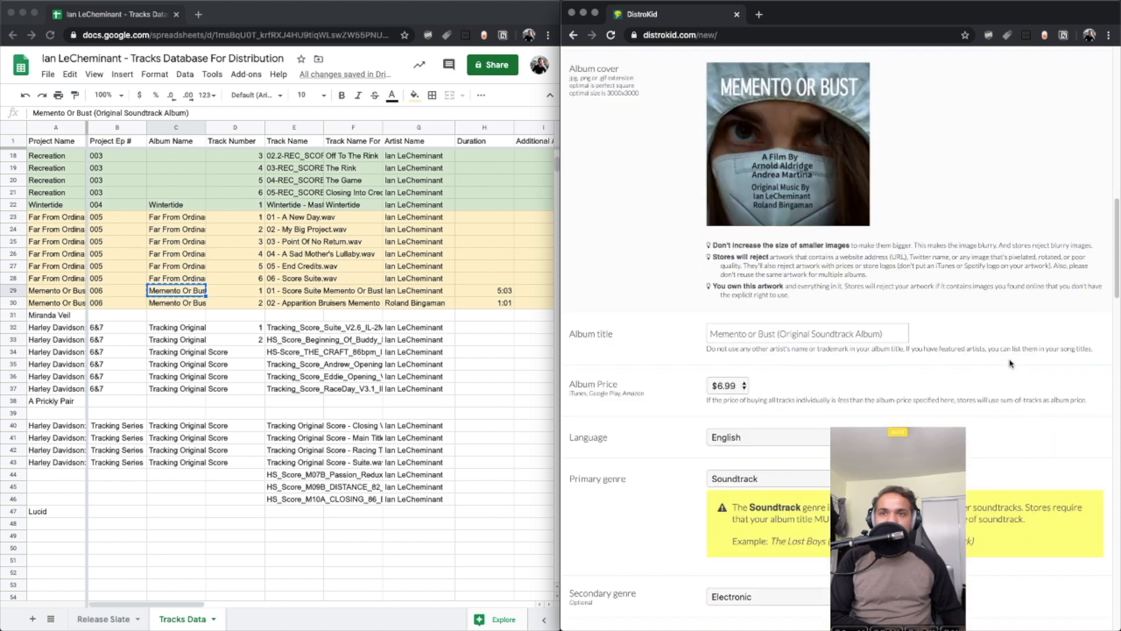
pyautogui.scroll(-1, 798, 417)
pyautogui.click(879, 238)
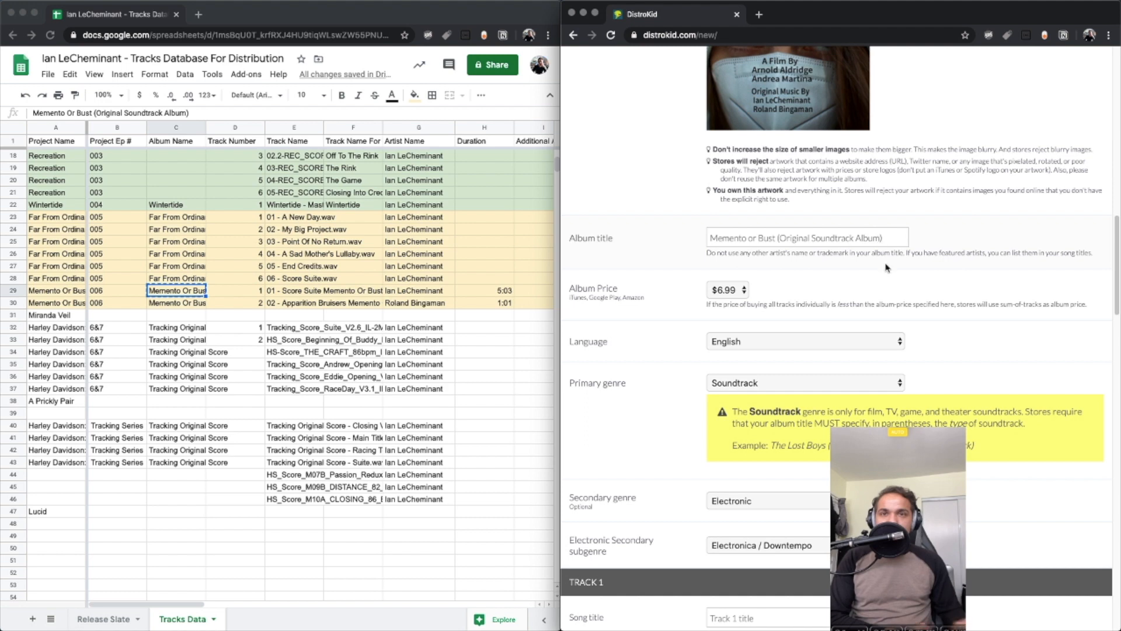
pyautogui.write('\\')
pyautogui.press('BackSpace')
pyautogui.press('BackSpace')
pyautogui.press('BackSpace')
pyautogui.press('BackSpace')
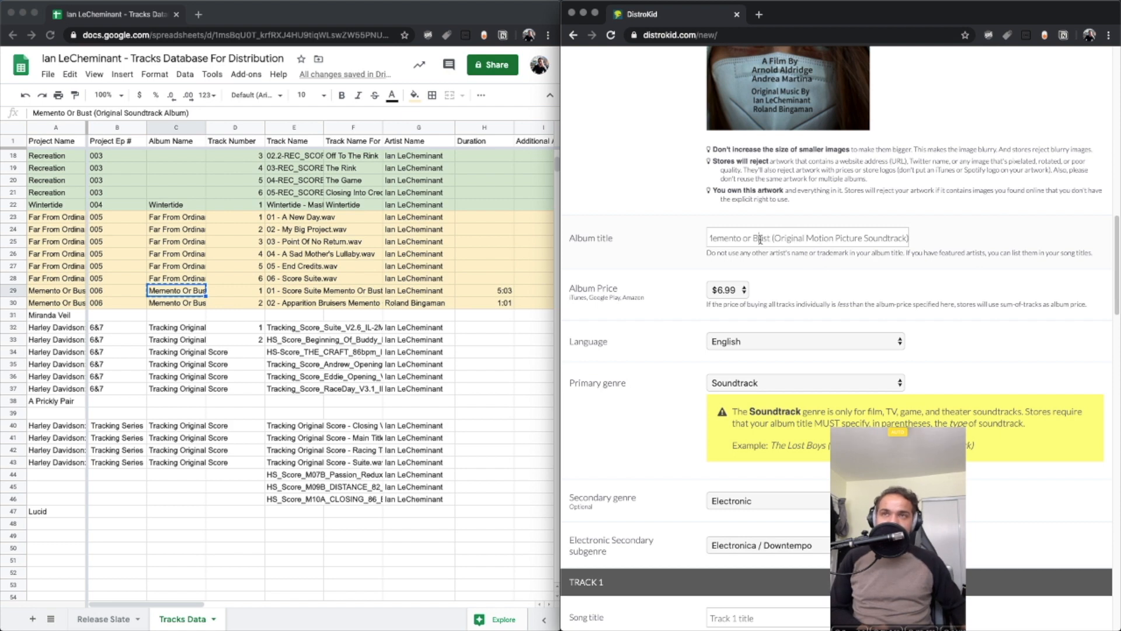
pyautogui.click(1029, 213)
# Copy the first Memento Or Bust track name from the database into track 1's song title and trim it to "Score Suite"
pyautogui.scroll(-2, 987, 280)
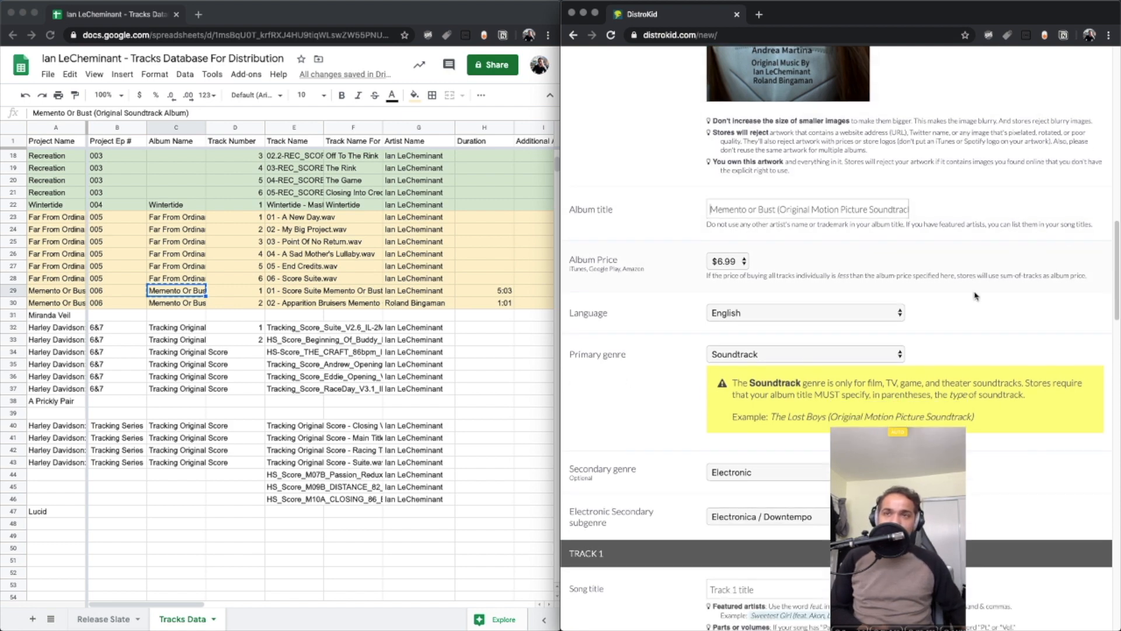
pyautogui.scroll(-10, 949, 396)
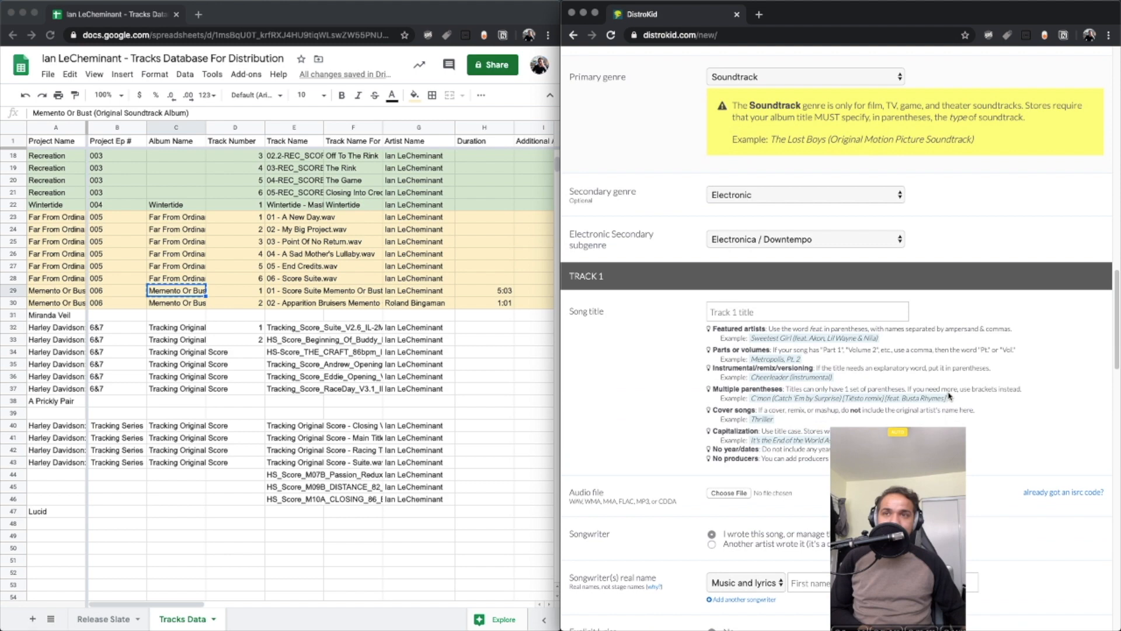
pyautogui.click(281, 339)
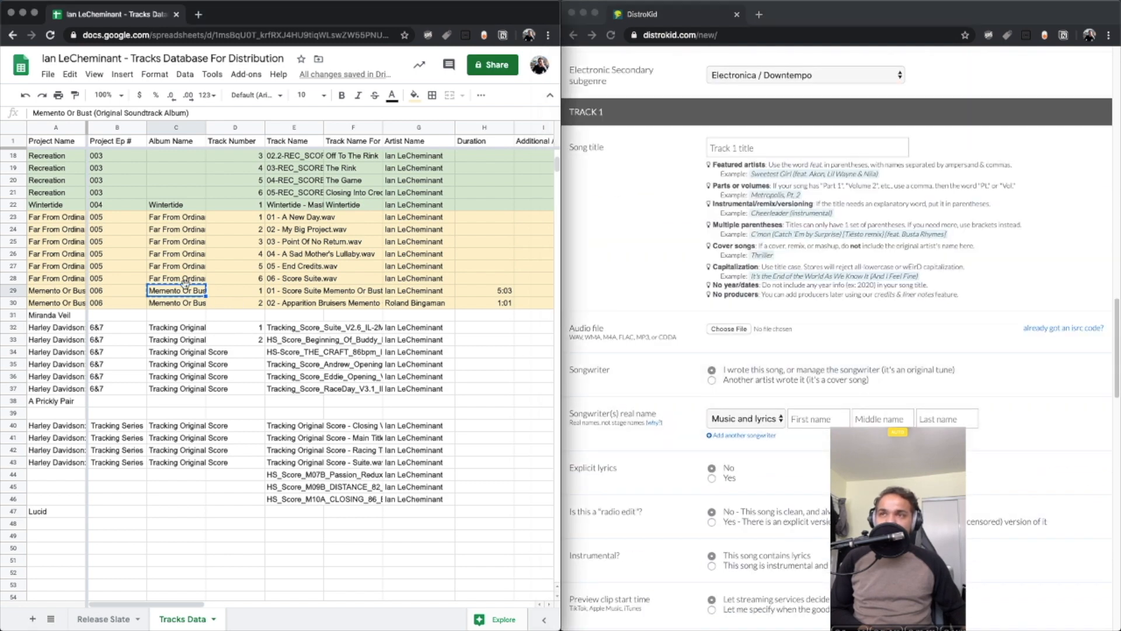
pyautogui.click(230, 291)
pyautogui.click(277, 293)
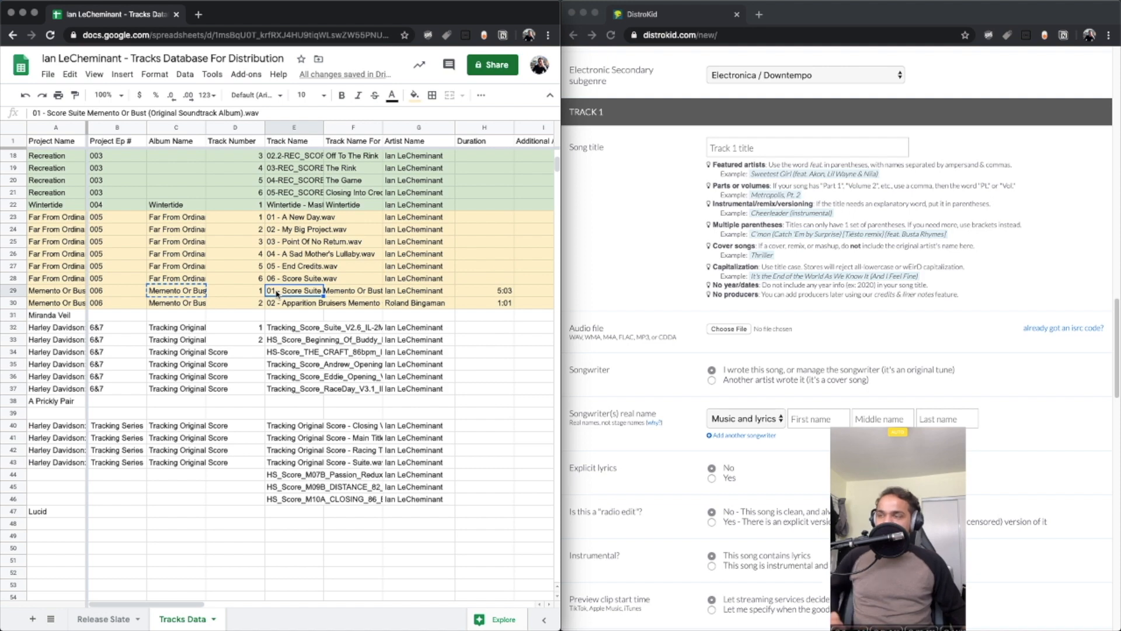
pyautogui.hotkey('ctrl', 'c')
pyautogui.click(799, 146)
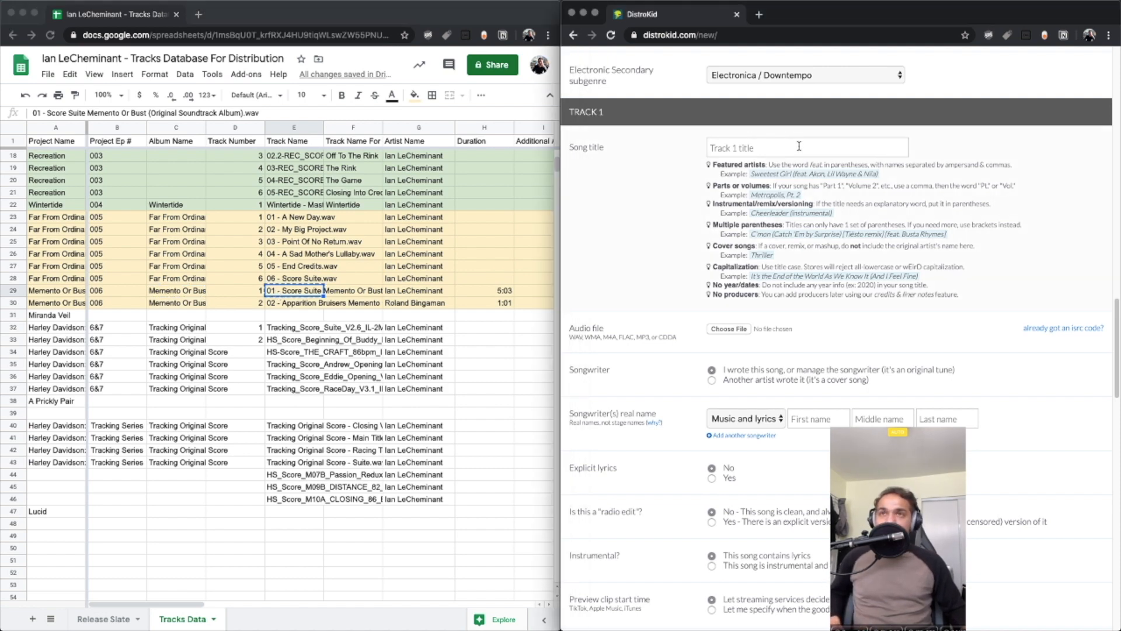
pyautogui.hotkey('ctrl', 'v')
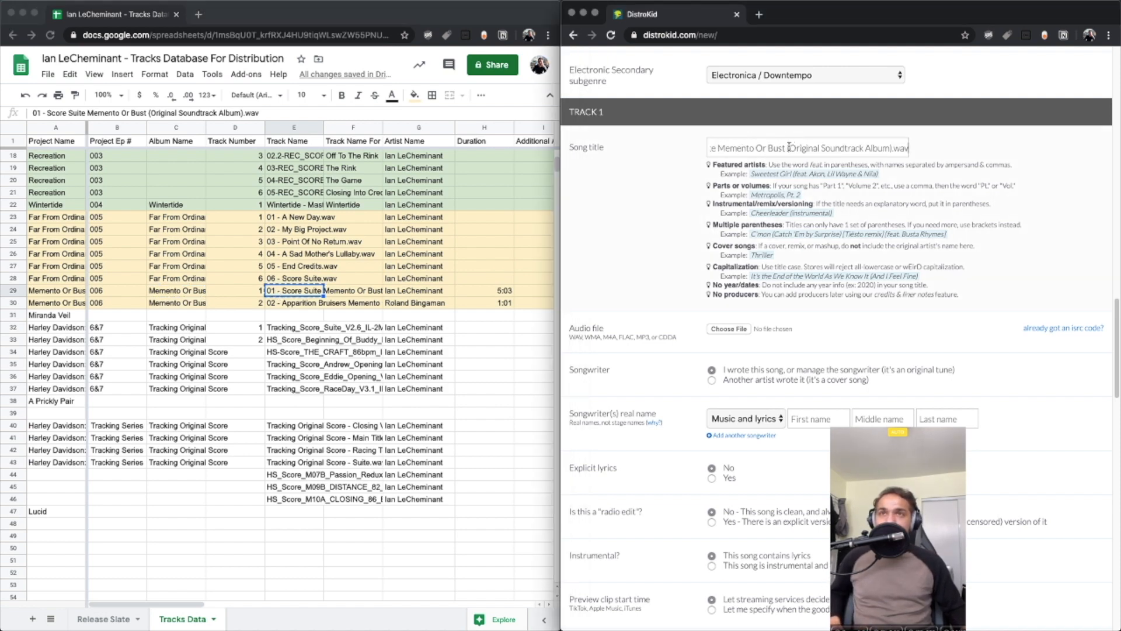
pyautogui.moveTo(786, 149); pyautogui.dragTo(910, 149)
pyautogui.press('BackSpace')
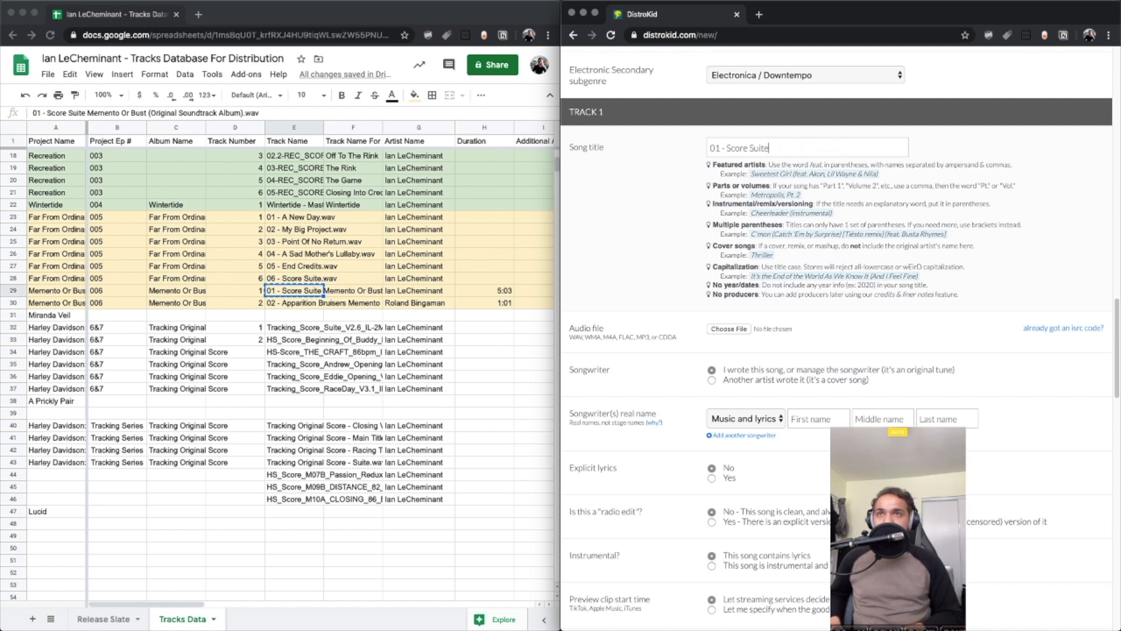
pyautogui.moveTo(727, 148); pyautogui.dragTo(661, 155)
pyautogui.press('BackSpace')
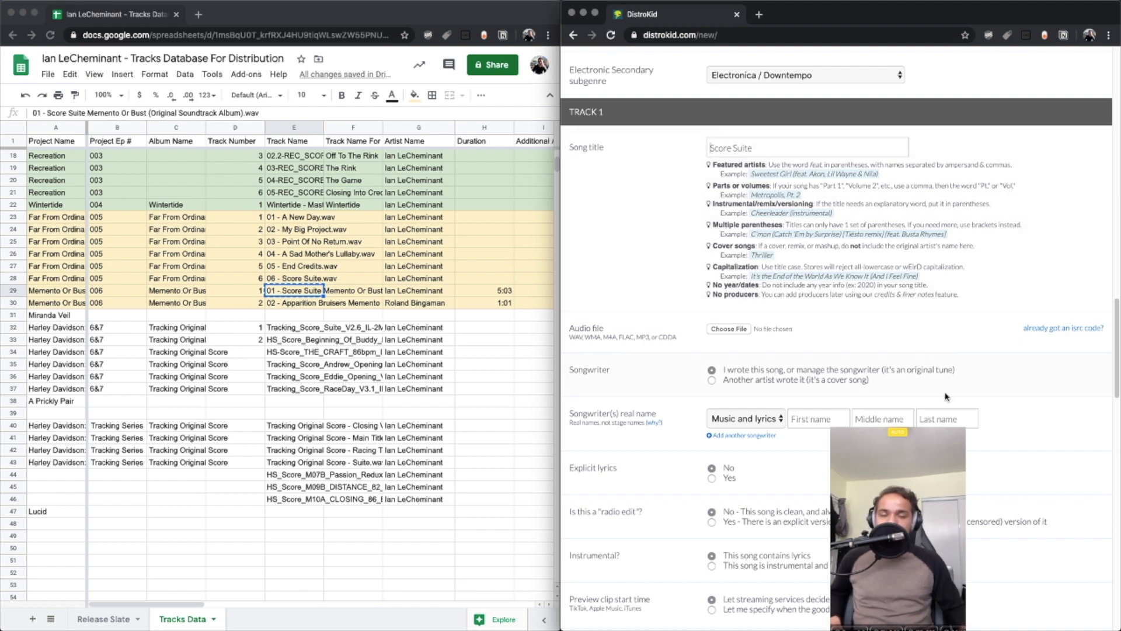
# Attach "01 - Score Suite Memento Or Bust (Original Soundtrack Album).wav" from the Memento Or Bust OST folder as track 1's audio file
pyautogui.scroll(-1, 789, 318)
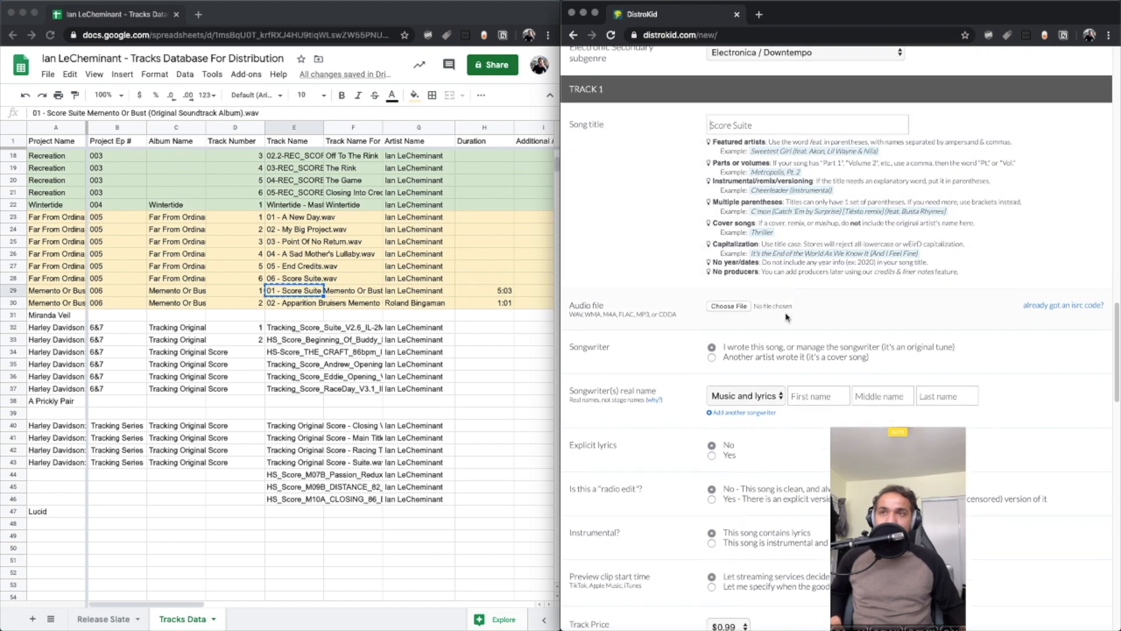
pyautogui.moveTo(910, 25); pyautogui.dragTo(548, 25)
pyautogui.click(875, 145)
pyautogui.click(749, 65)
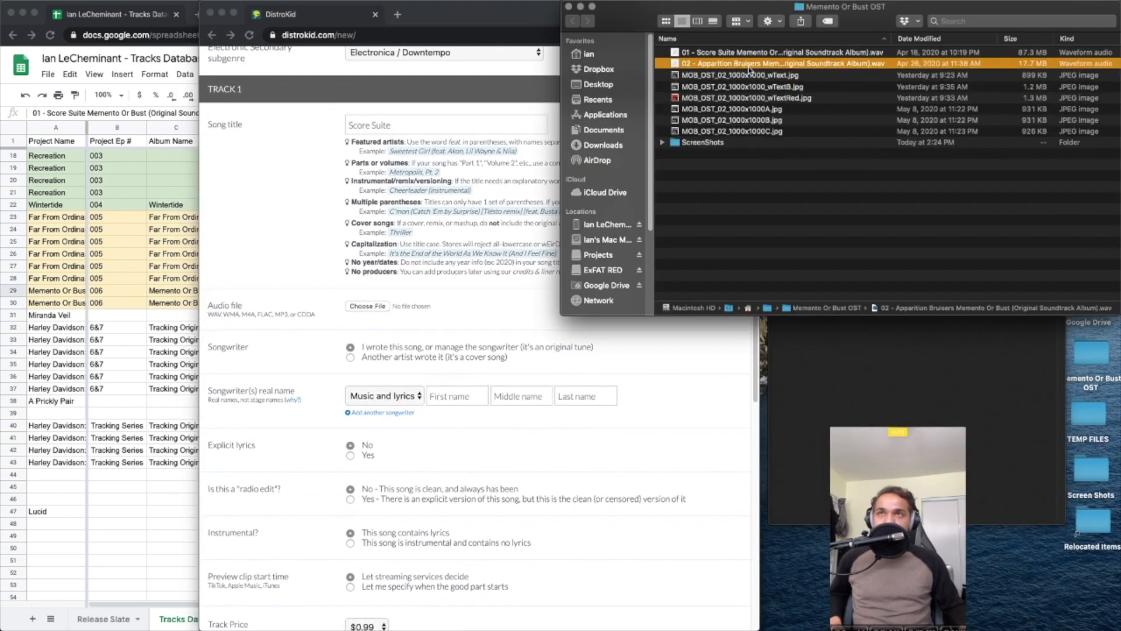
pyautogui.click(744, 54)
pyautogui.moveTo(710, 58); pyautogui.dragTo(392, 324)
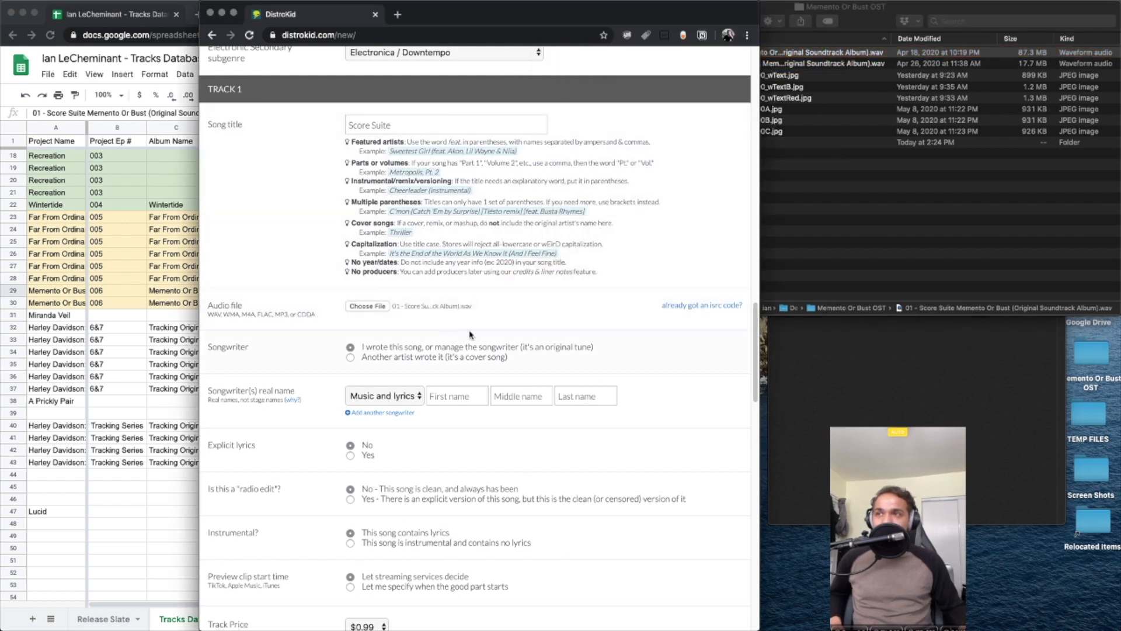
# Fill in track 1's songwriter first, middle and last name from the saved suggestion
pyautogui.scroll(-3, 479, 327)
pyautogui.scroll(1, 405, 292)
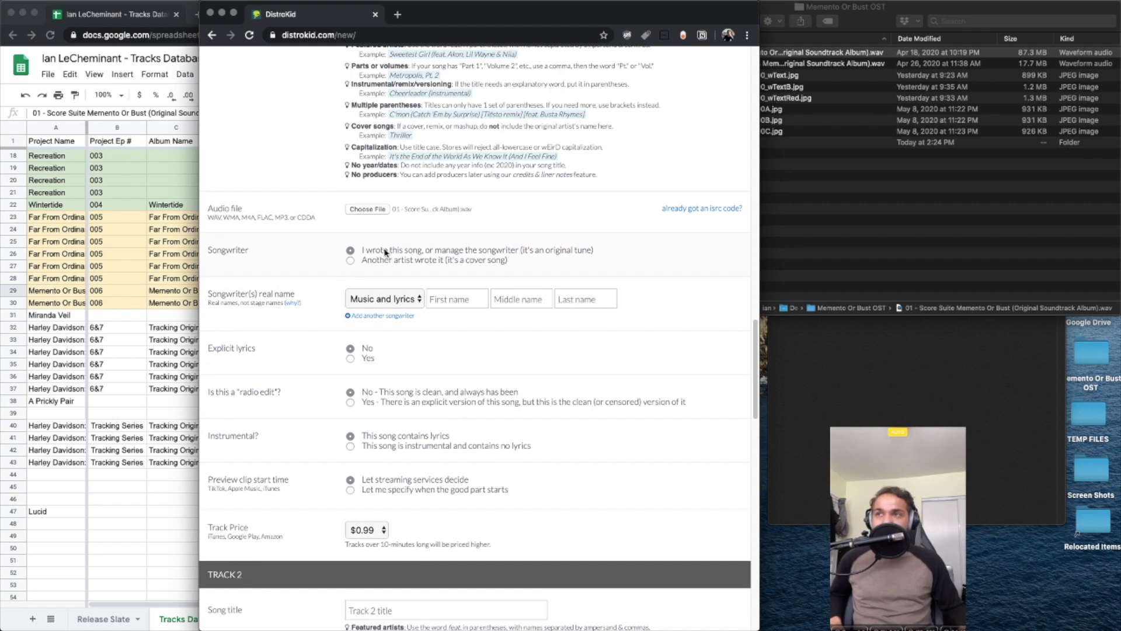
pyautogui.click(474, 297)
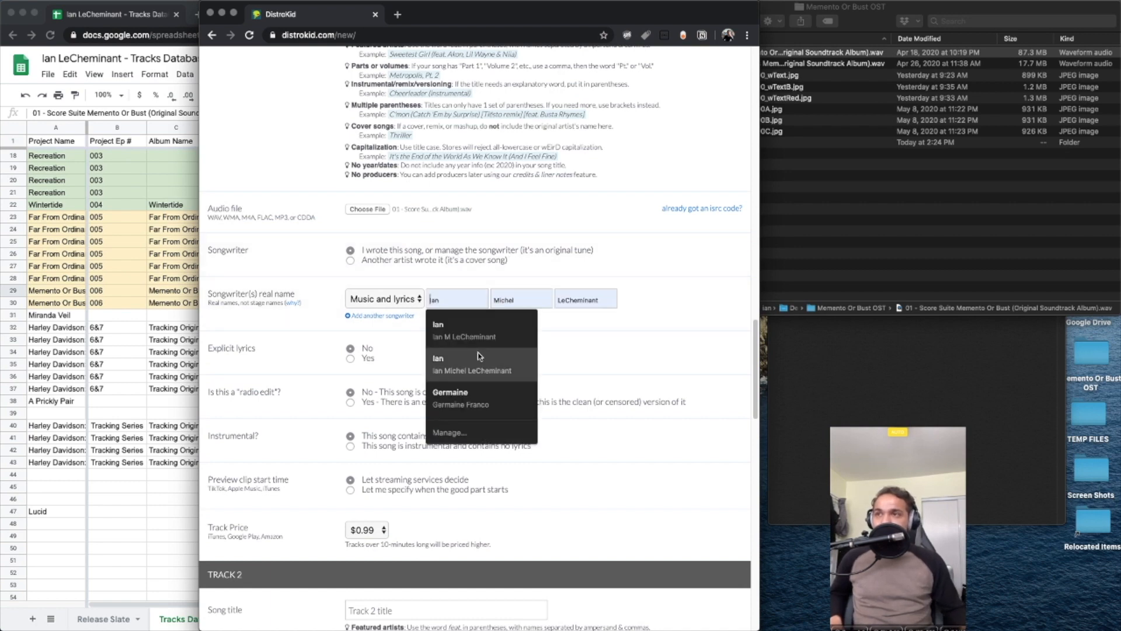
pyautogui.click(508, 363)
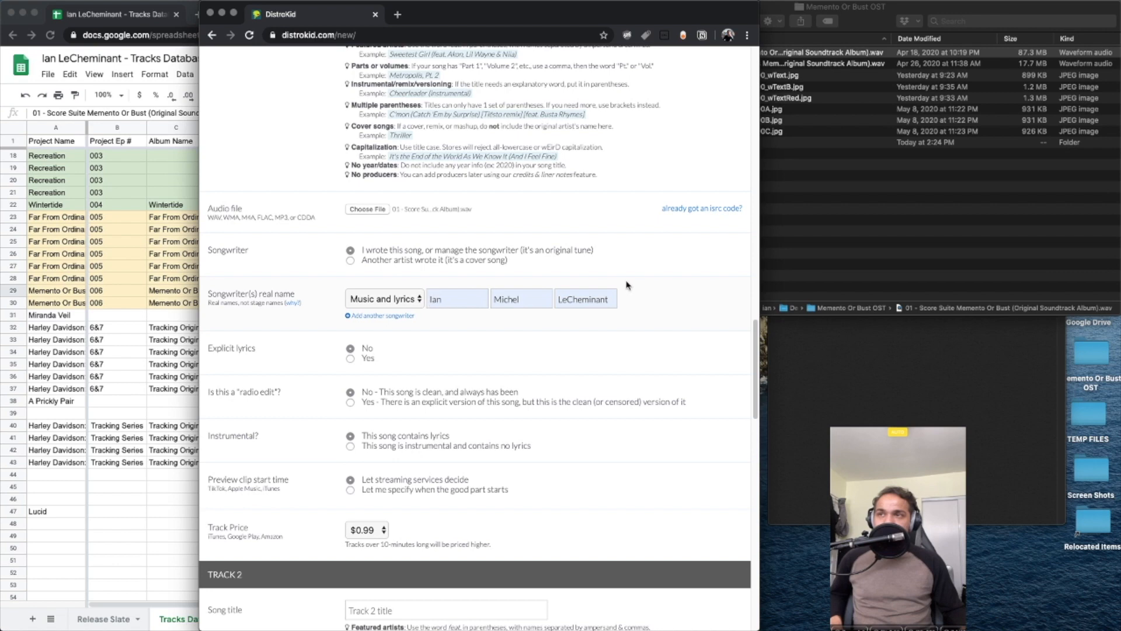
pyautogui.click(433, 299)
# Mark track 1 as instrumental with no lyrics and set its track price to $0.69
pyautogui.scroll(-3, 370, 320)
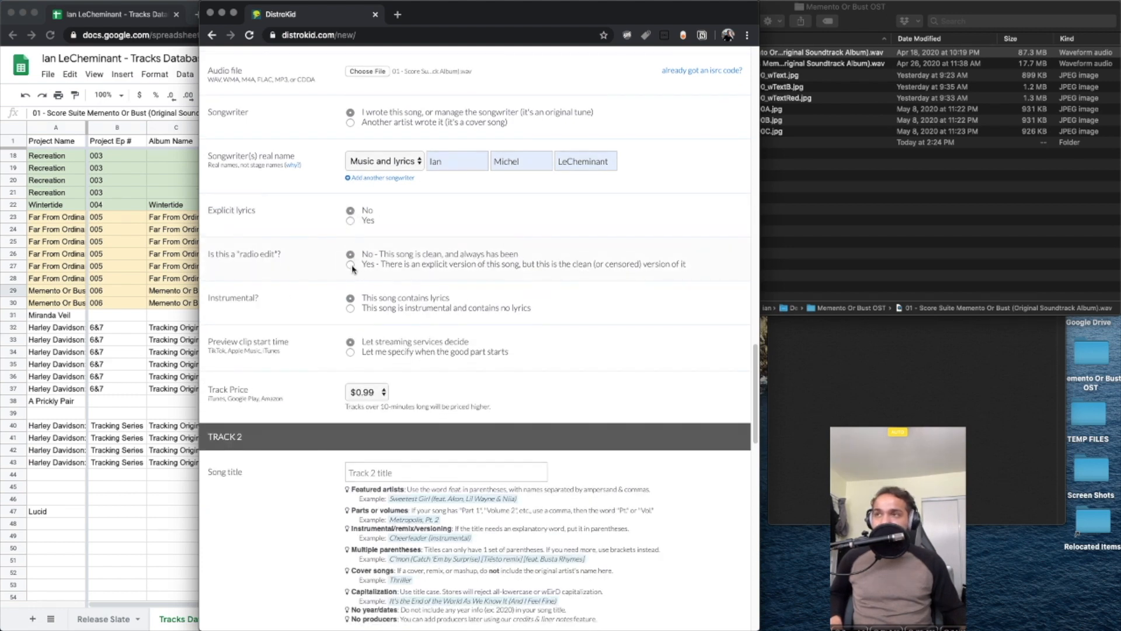
pyautogui.click(351, 309)
pyautogui.scroll(-1, 309, 320)
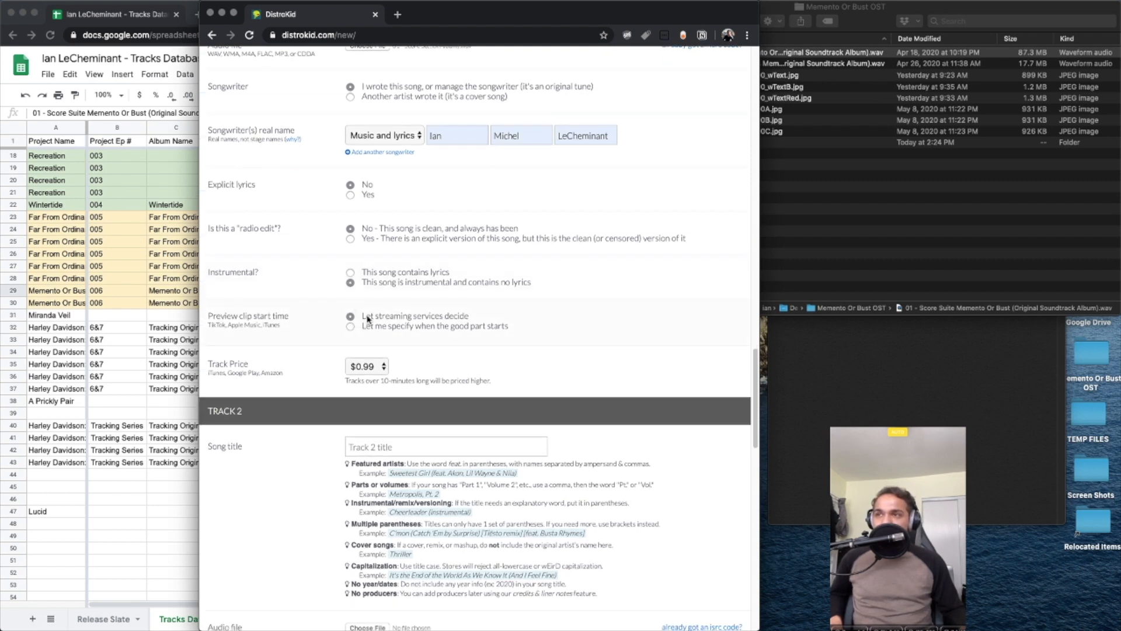
pyautogui.click(367, 366)
pyautogui.click(373, 358)
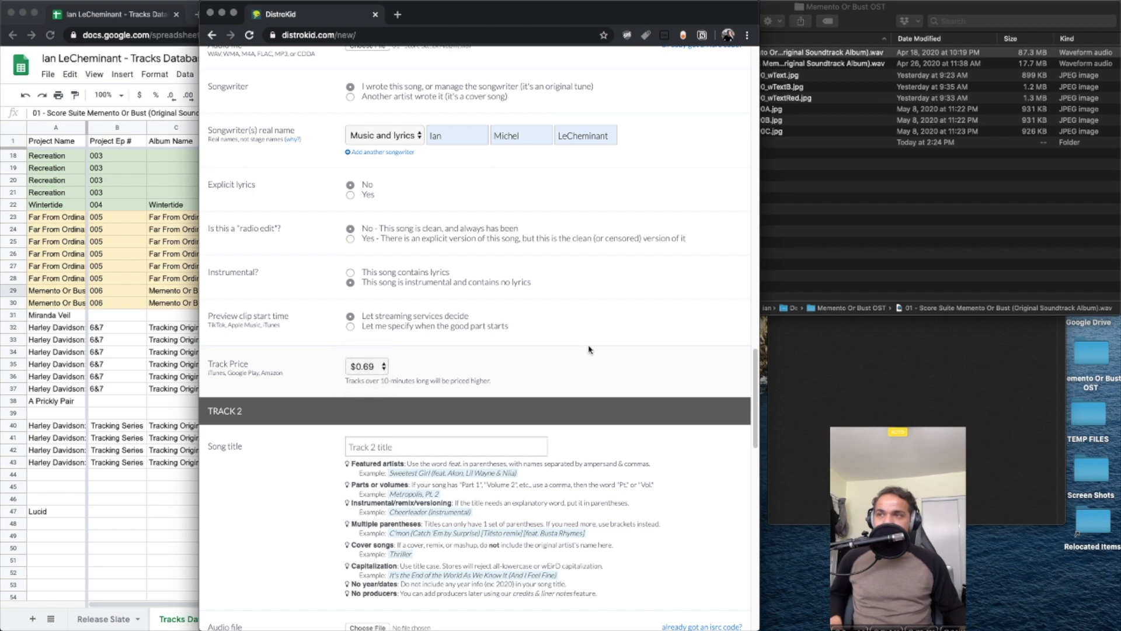
pyautogui.scroll(-3, 589, 349)
pyautogui.click(366, 194)
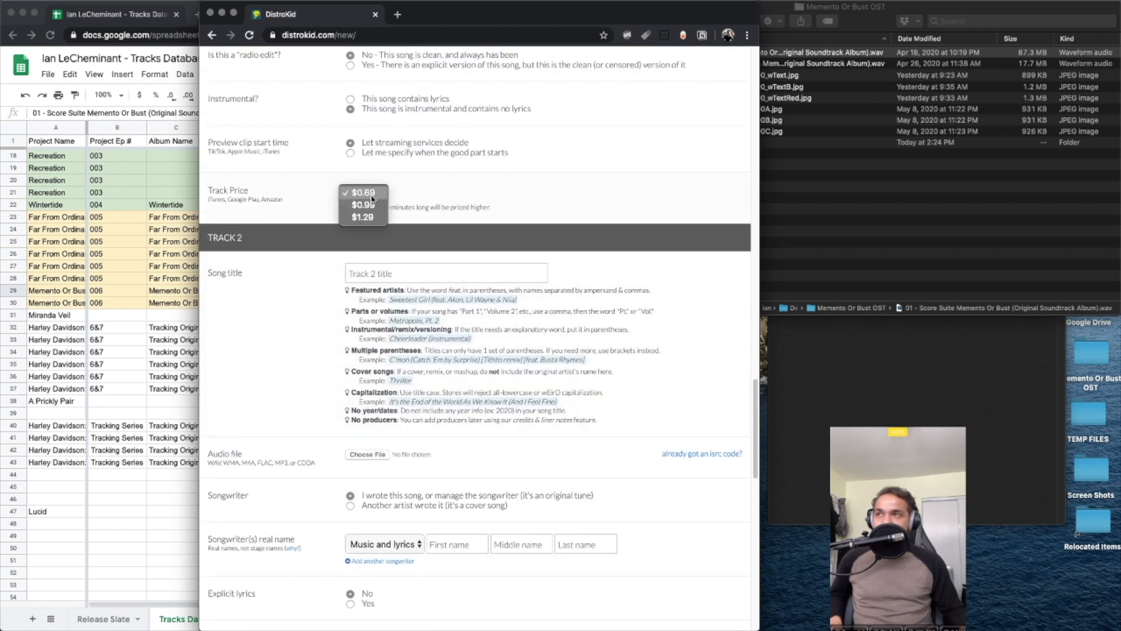
pyautogui.click(372, 198)
pyautogui.scroll(-1, 335, 235)
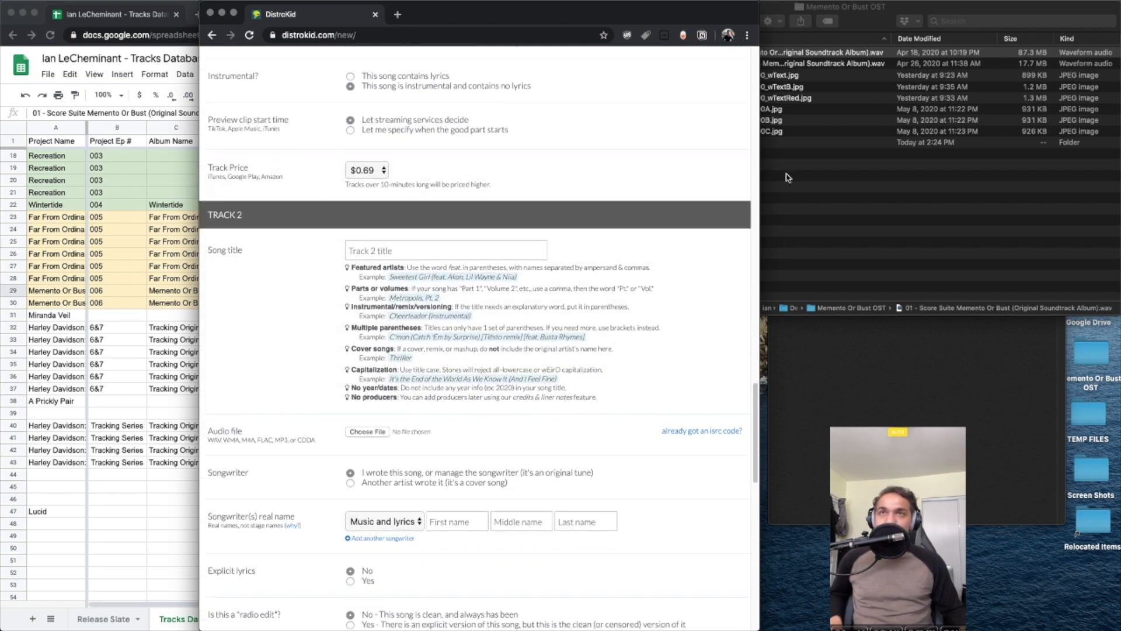
# Copy the second Memento Or Bust track name from the database into track 2's song title and trim it to "Apparition Bruisers"
pyautogui.click(860, 70)
pyautogui.click(858, 66)
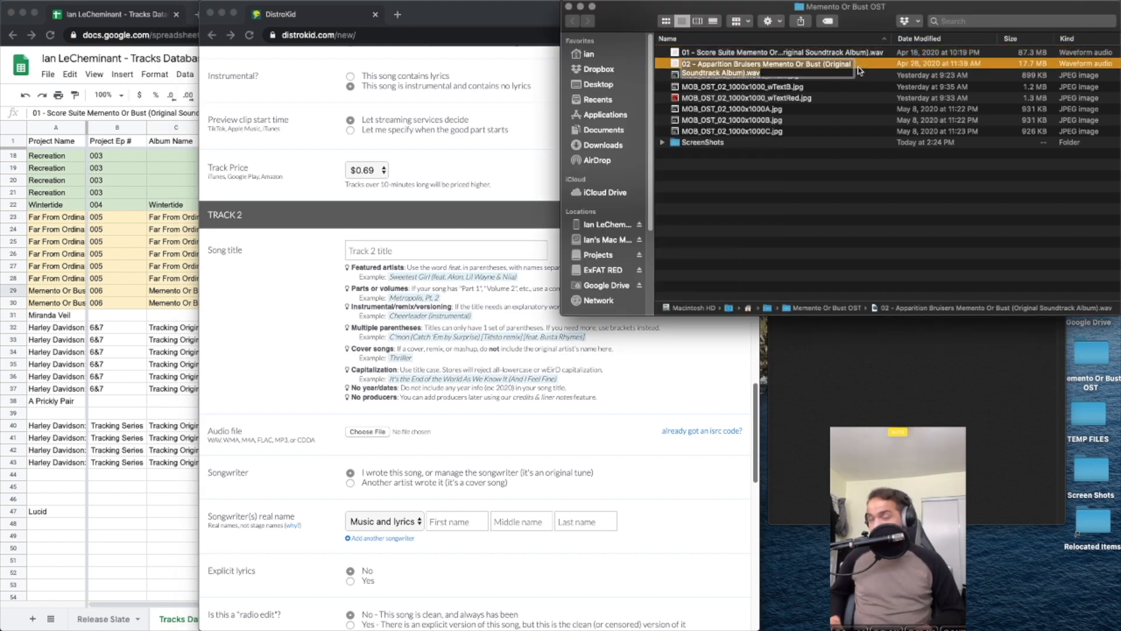
pyautogui.click(437, 257)
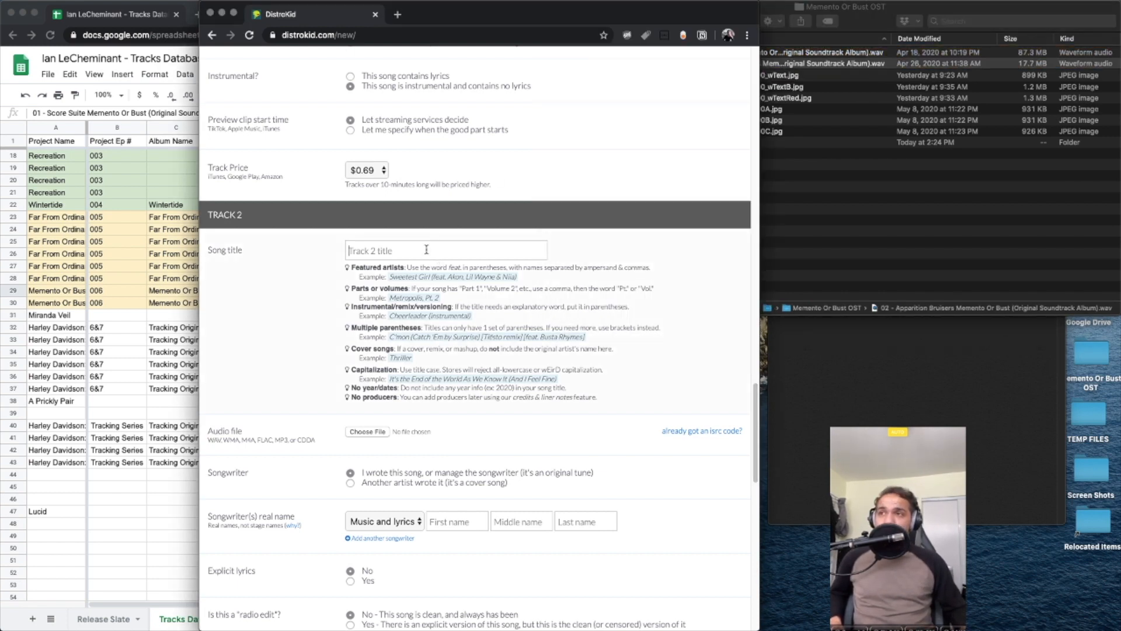
pyautogui.moveTo(536, 16); pyautogui.dragTo(903, 19)
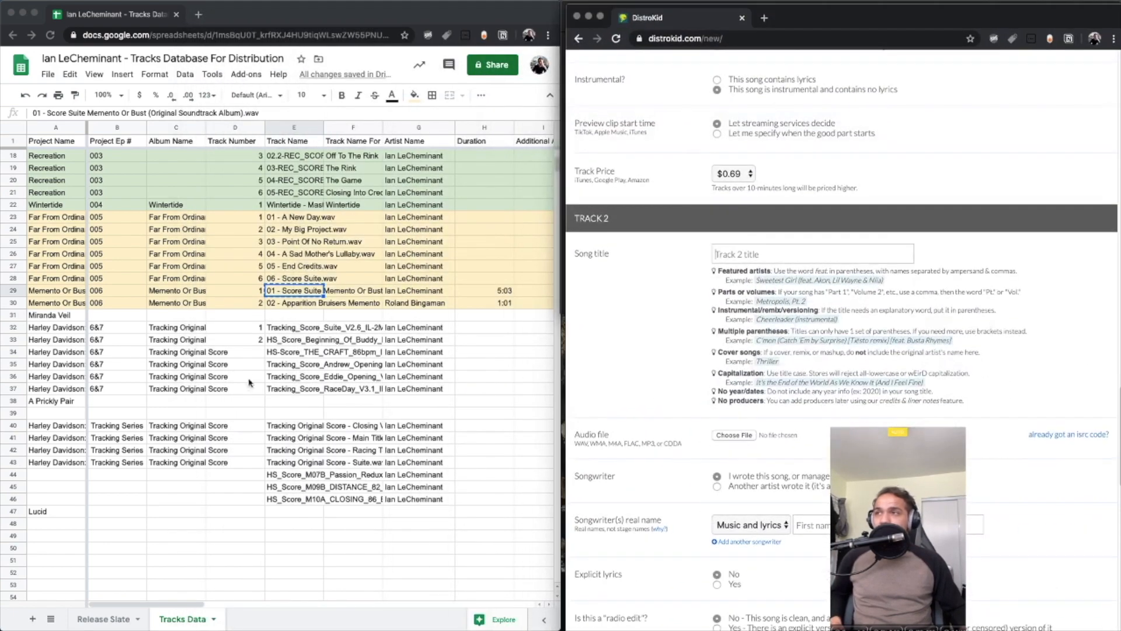
pyautogui.click(274, 302)
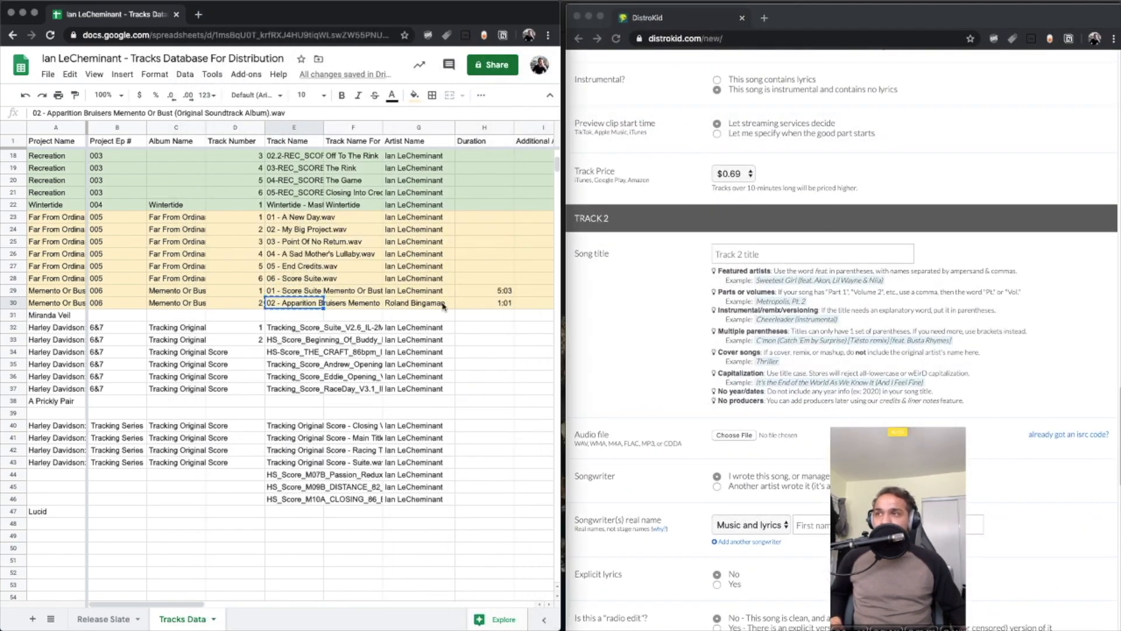
pyautogui.click(737, 254)
pyautogui.press('super+v')
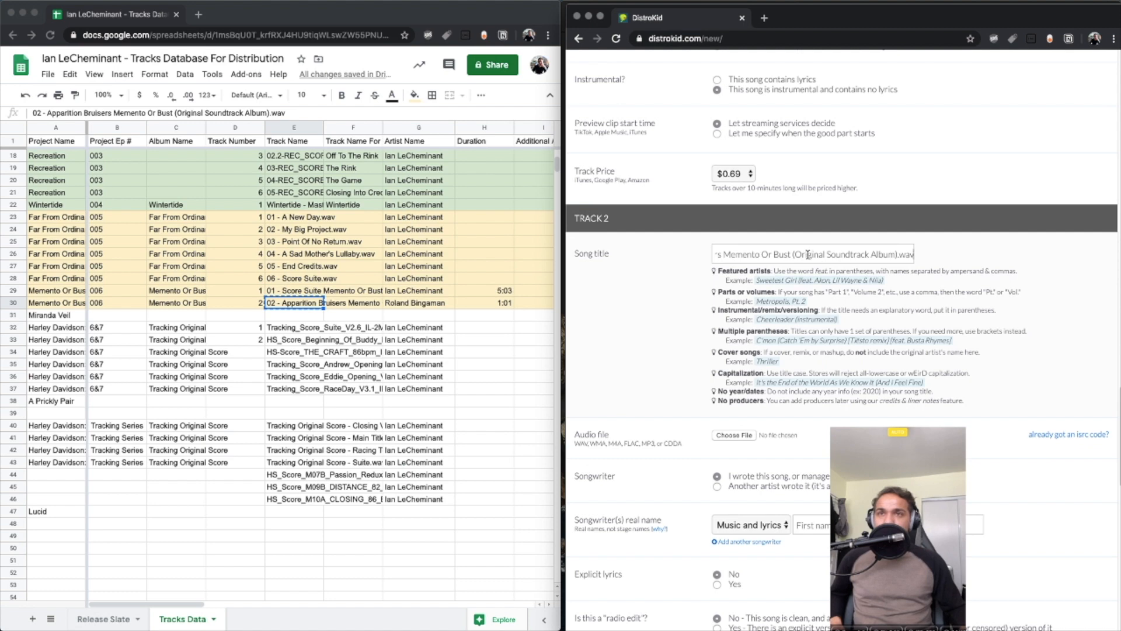
pyautogui.moveTo(792, 255); pyautogui.dragTo(948, 263)
pyautogui.press('BackSpace')
pyautogui.press('BackSpace')
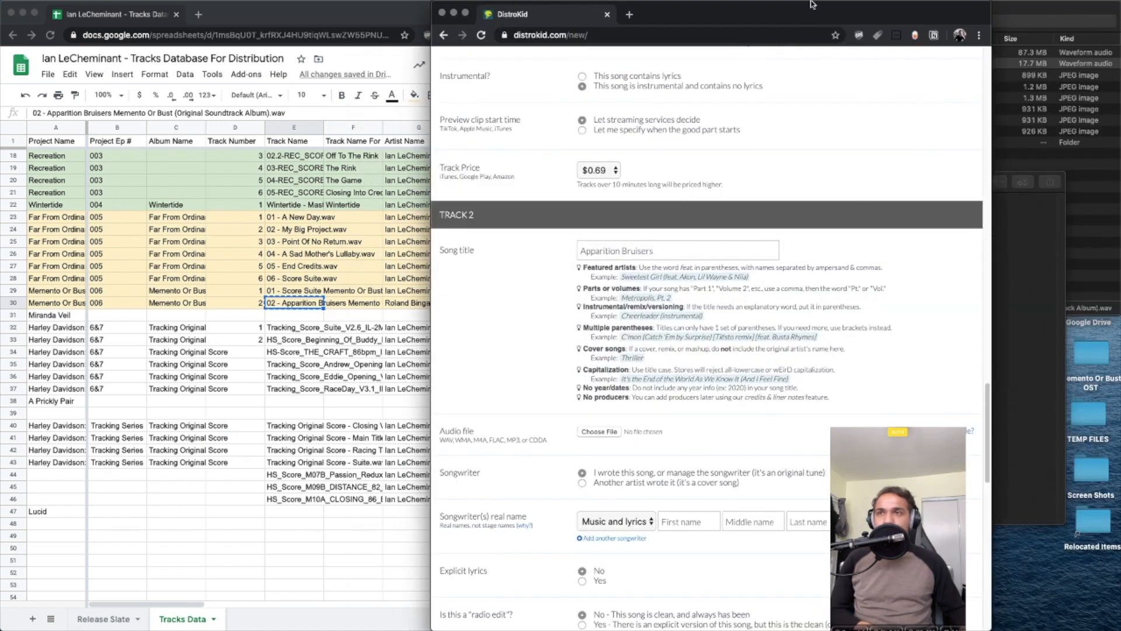
# Attach "02 - Apparition Bruisers Memento Or Bust (Original Soundtrack Album).wav" from the folder as track 2's audio file
pyautogui.moveTo(812, 6); pyautogui.dragTo(565, 14)
pyautogui.click(819, 65)
pyautogui.moveTo(805, 62); pyautogui.dragTo(399, 432)
pyautogui.moveTo(612, 18); pyautogui.dragTo(876, 2)
# Enter the songwriter's first and last name for track 2, checking the spelling against the MOB OST note
pyautogui.scroll(-5, 756, 369)
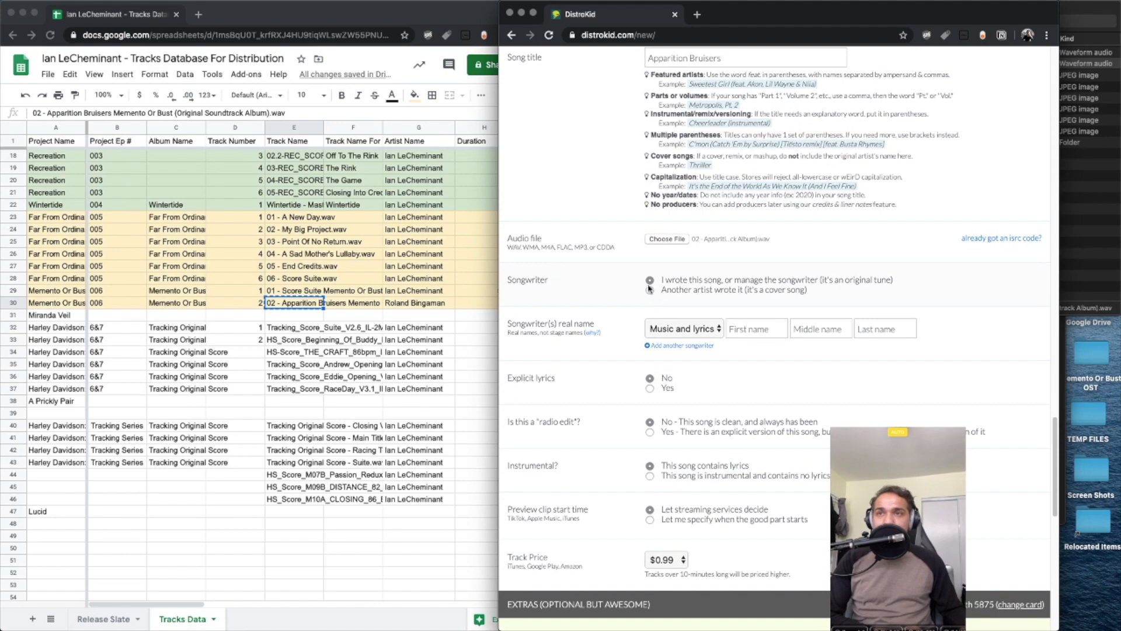
pyautogui.scroll(-3, 753, 391)
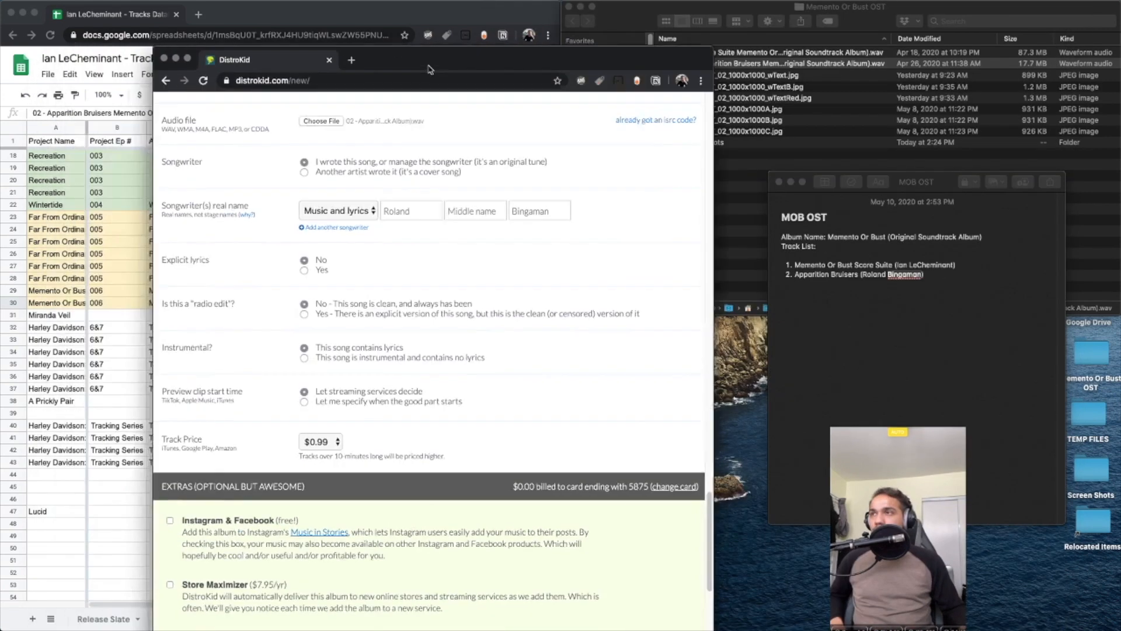
pyautogui.moveTo(429, 69); pyautogui.dragTo(660, 56)
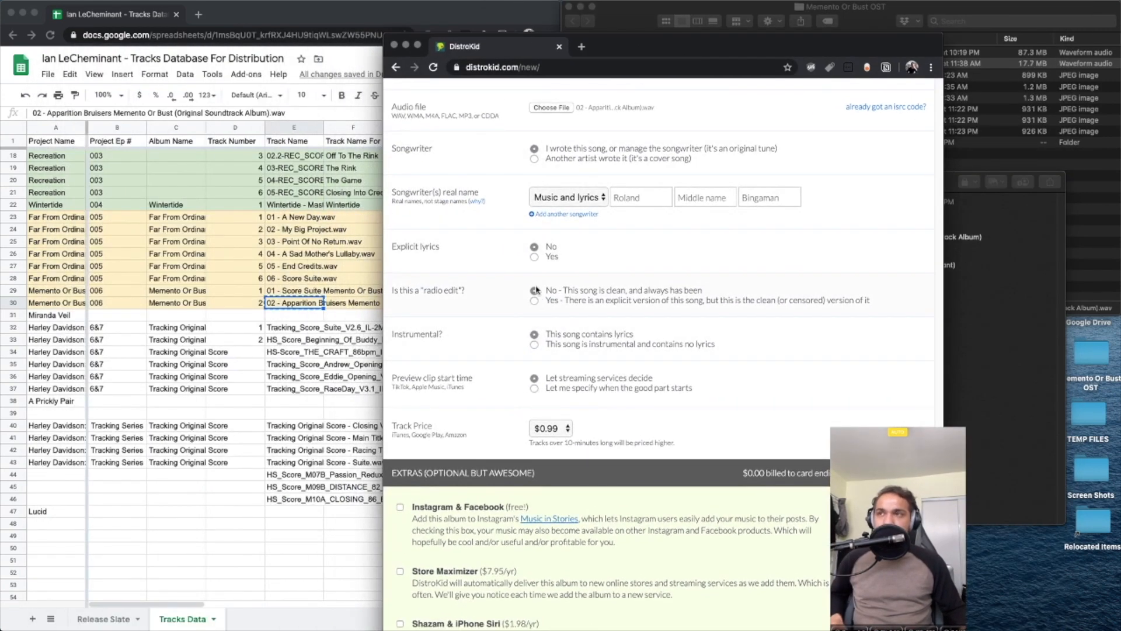
# Mark track 2 as instrumental with no lyrics and set its track price to $0.69
pyautogui.scroll(-1, 519, 345)
pyautogui.click(535, 322)
pyautogui.scroll(-1, 549, 324)
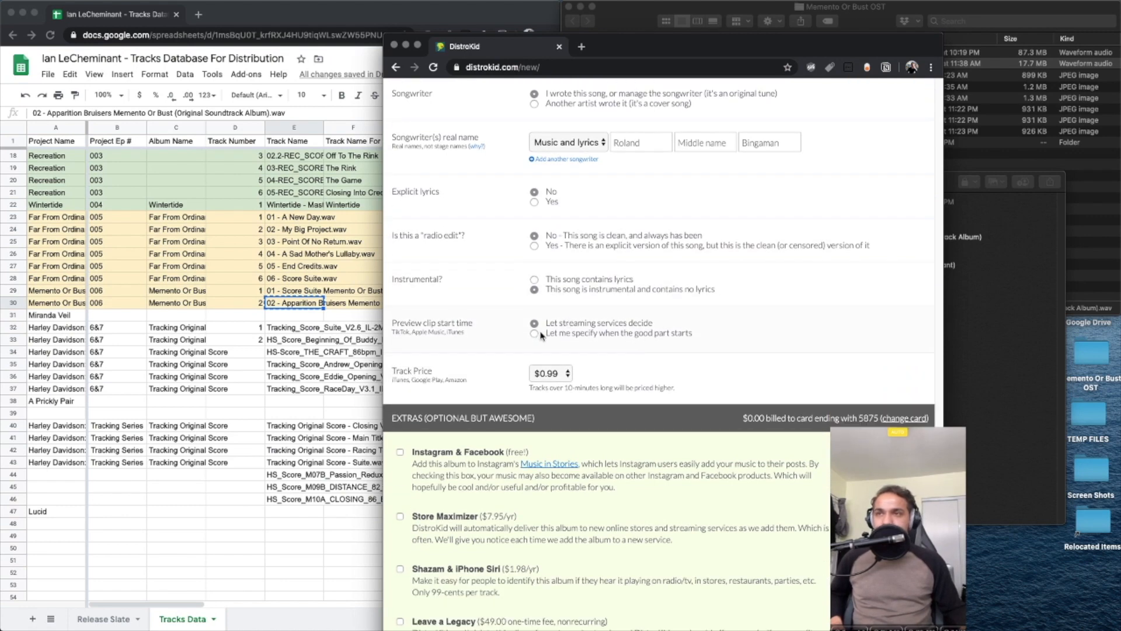
pyautogui.click(558, 372)
pyautogui.click(553, 358)
# Add the free Instagram & Facebook extra to the album and review the Store Maximizer option
pyautogui.scroll(-5, 730, 338)
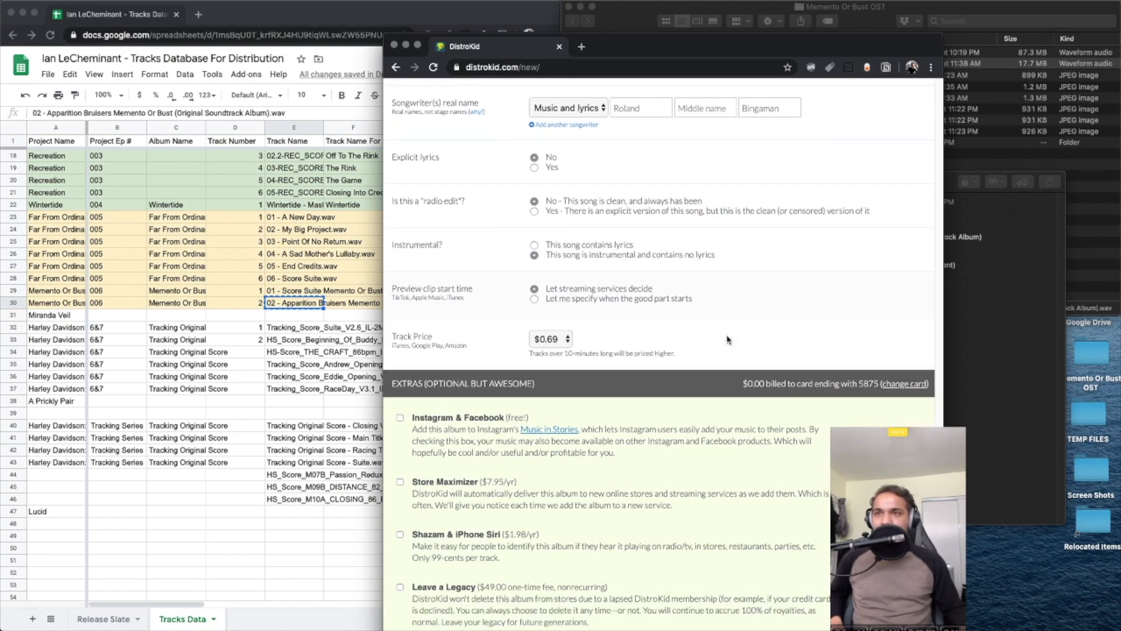
pyautogui.click(400, 276)
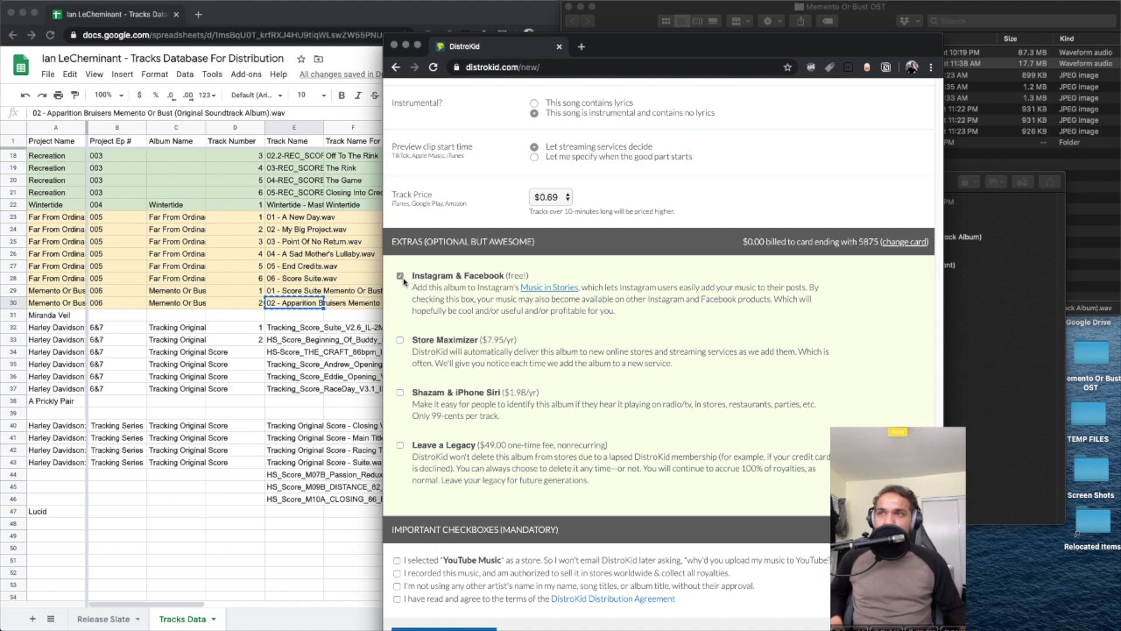
pyautogui.scroll(-1, 408, 320)
pyautogui.moveTo(534, 319); pyautogui.dragTo(434, 318)
pyautogui.click(524, 345)
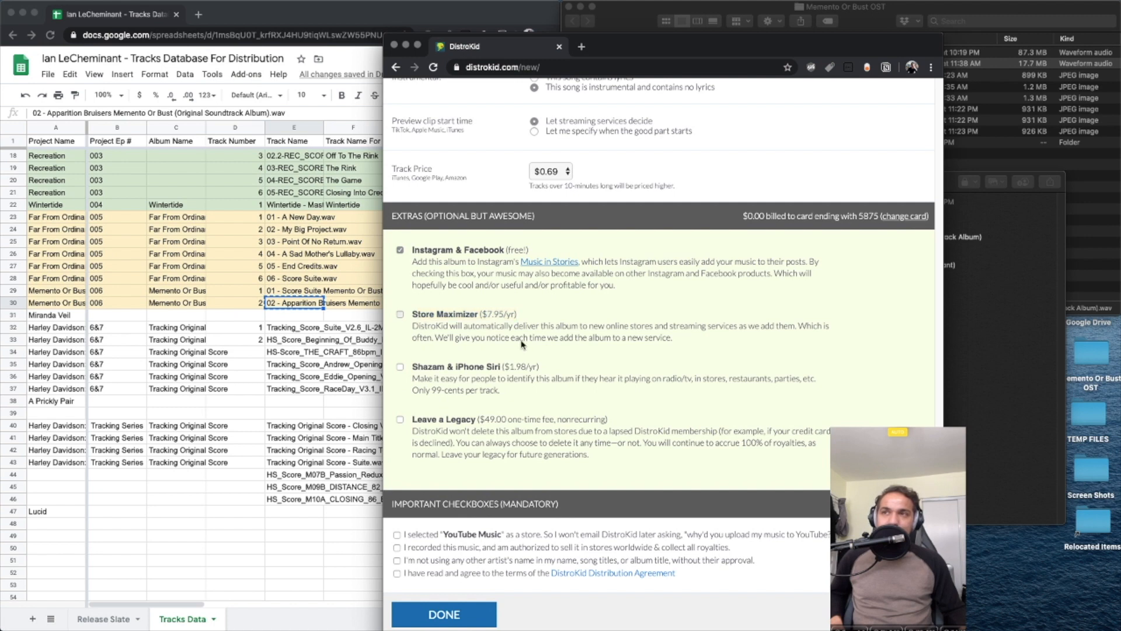
# Clear the Store Maximizer extra and review the paid Shazam & iPhone Siri and Leave a Legacy options, leaving them unselected
pyautogui.scroll(-1, 513, 335)
pyautogui.moveTo(542, 334); pyautogui.dragTo(417, 342)
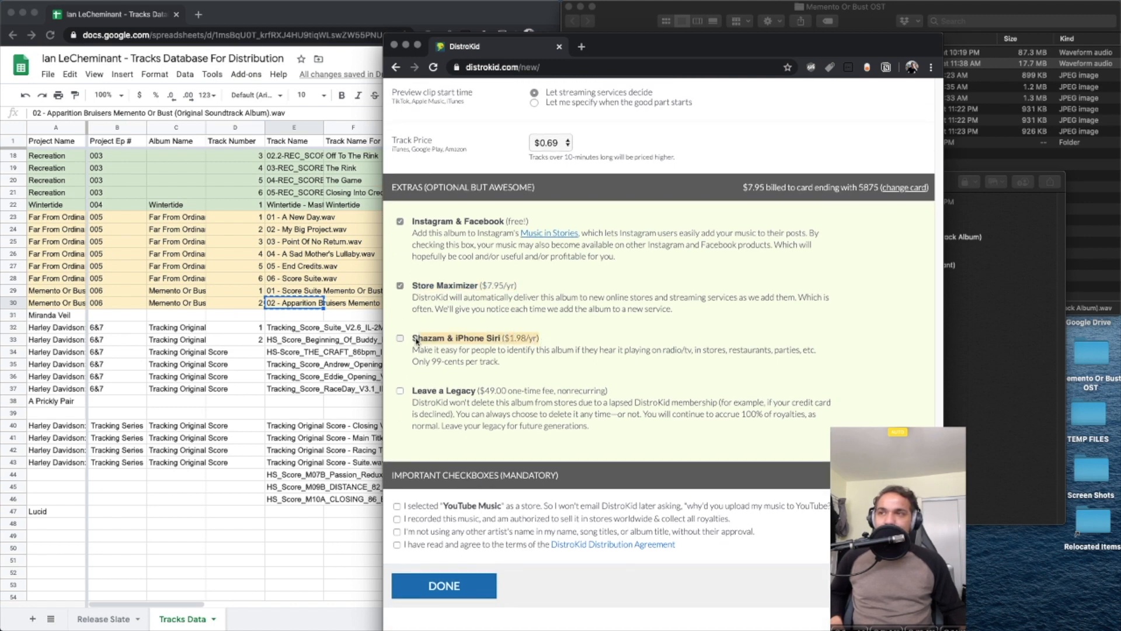
pyautogui.click(400, 286)
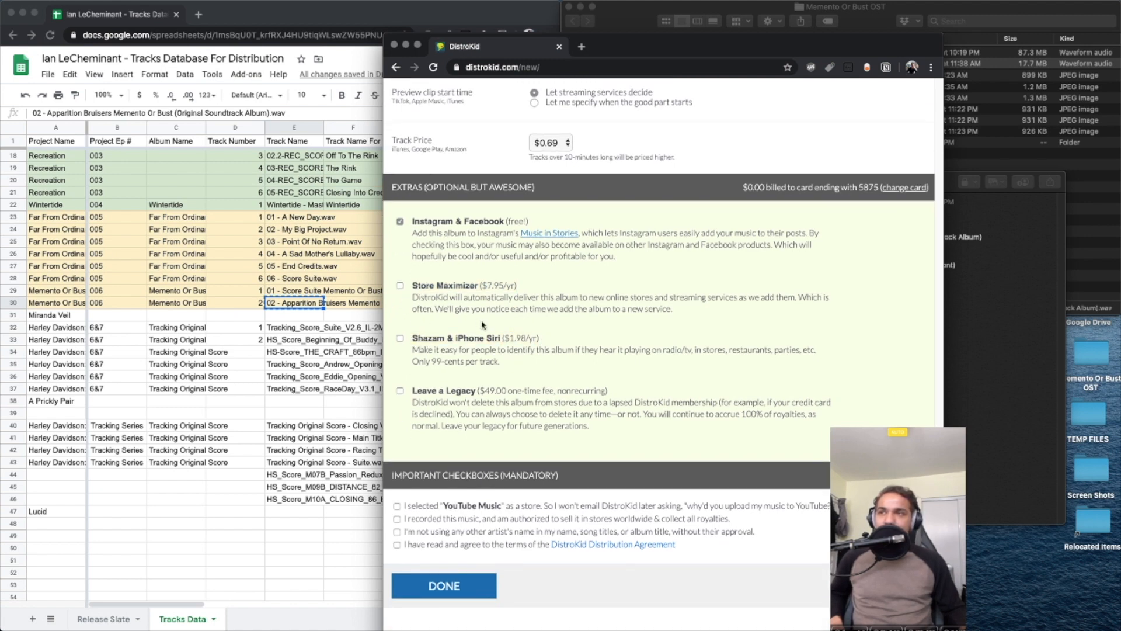
pyautogui.scroll(-1, 484, 326)
pyautogui.moveTo(599, 403); pyautogui.dragTo(426, 363)
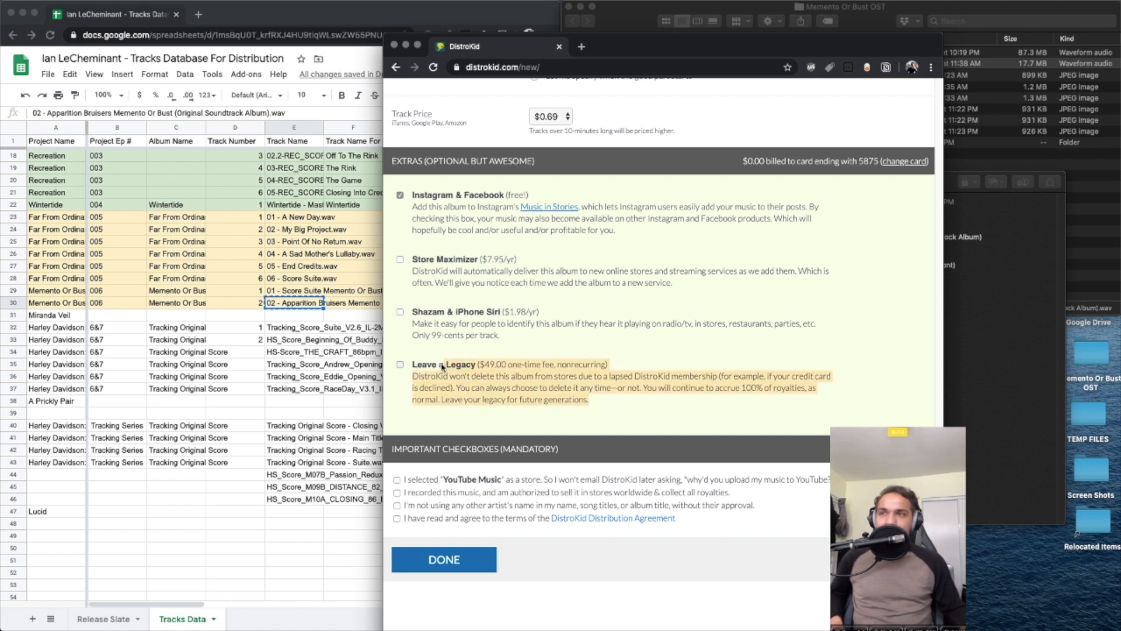
pyautogui.click(594, 351)
pyautogui.scroll(1, 727, 286)
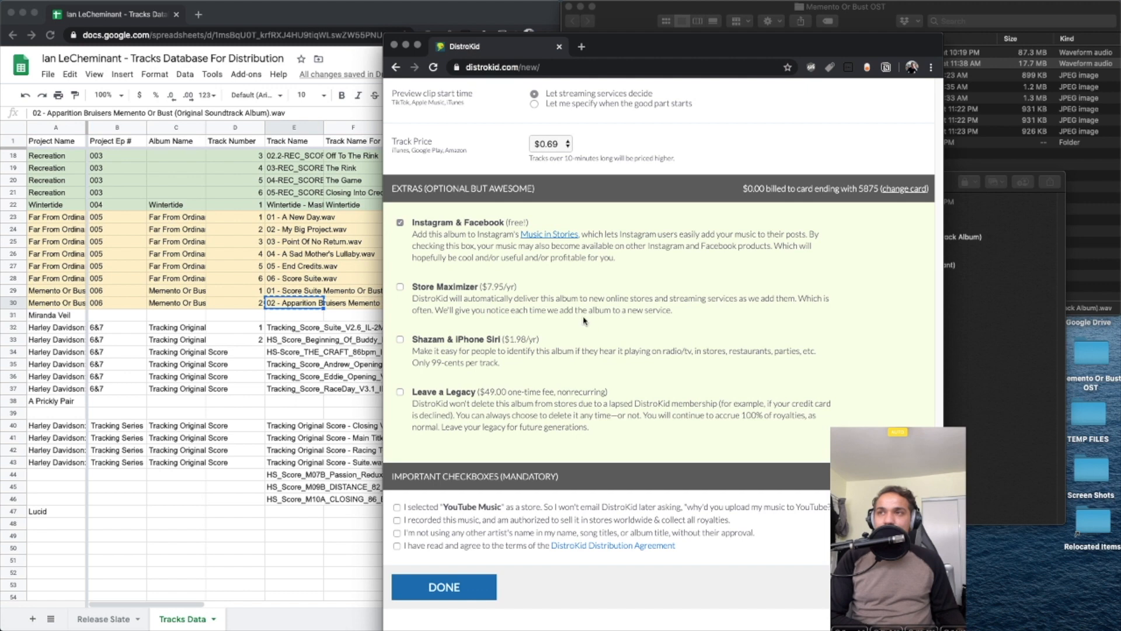
pyautogui.scroll(1, 610, 223)
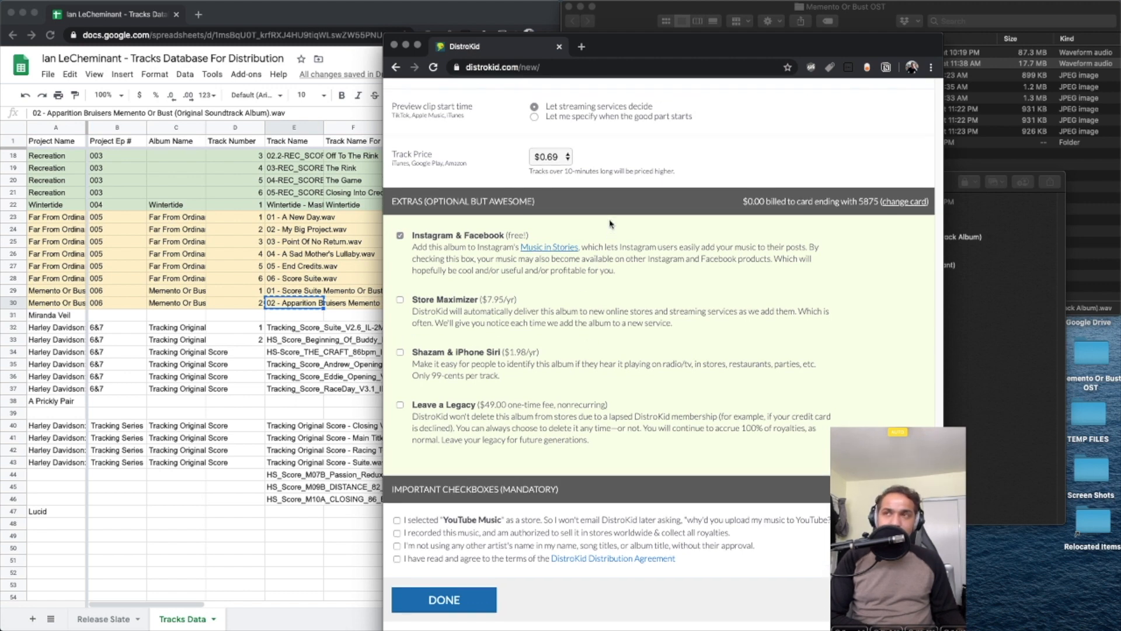
pyautogui.moveTo(588, 441); pyautogui.dragTo(414, 302)
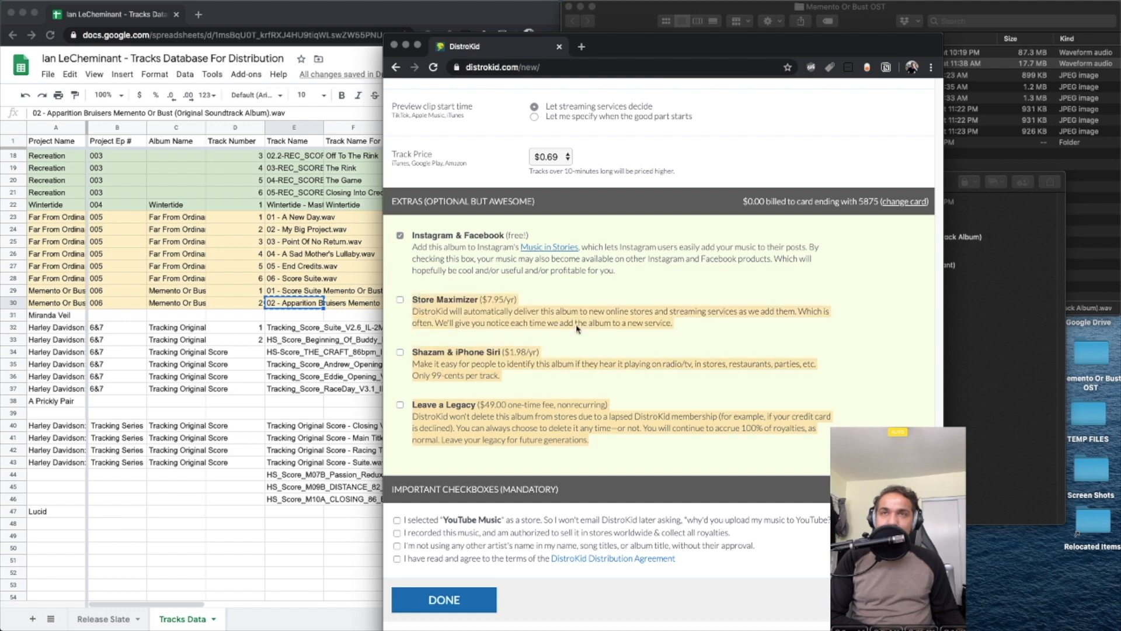
# Look back over the upload form from the selected services and release details to the optional extras
pyautogui.scroll(15, 534, 324)
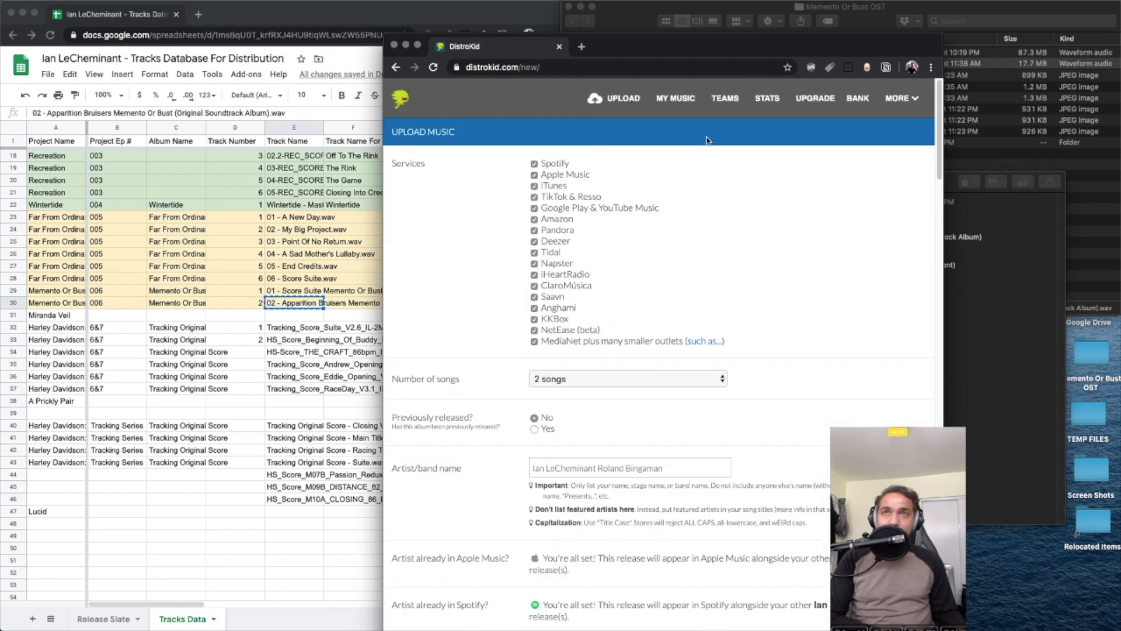
pyautogui.scroll(-10, 842, 176)
pyautogui.scroll(10, 843, 176)
pyautogui.click(905, 106)
pyautogui.scroll(-20, 675, 327)
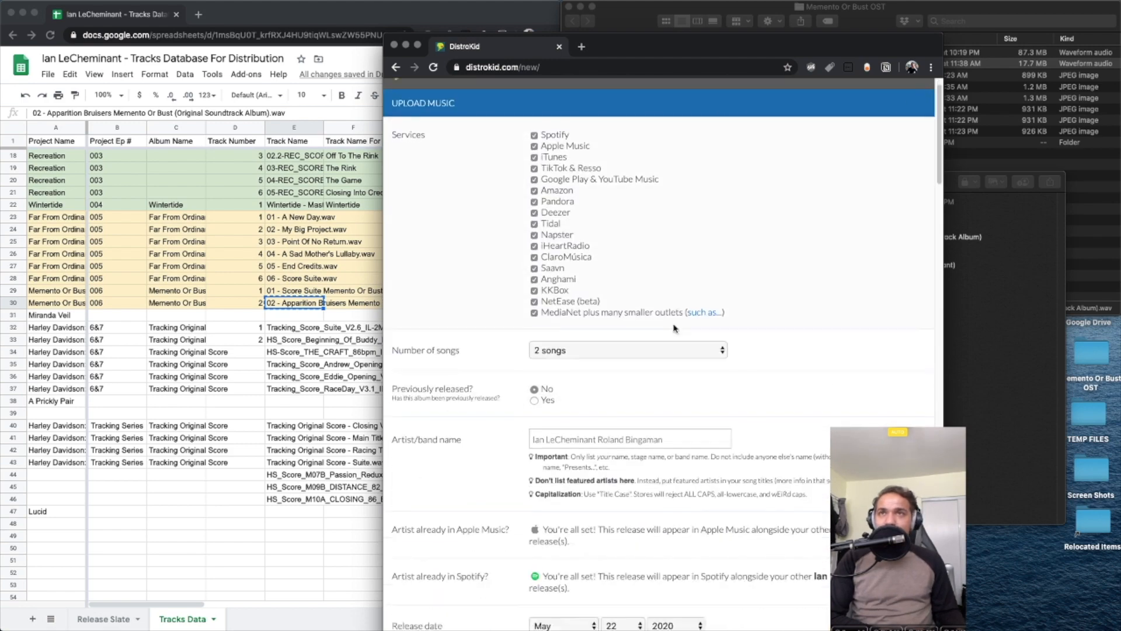
pyautogui.scroll(3, 674, 327)
pyautogui.scroll(-5, 674, 327)
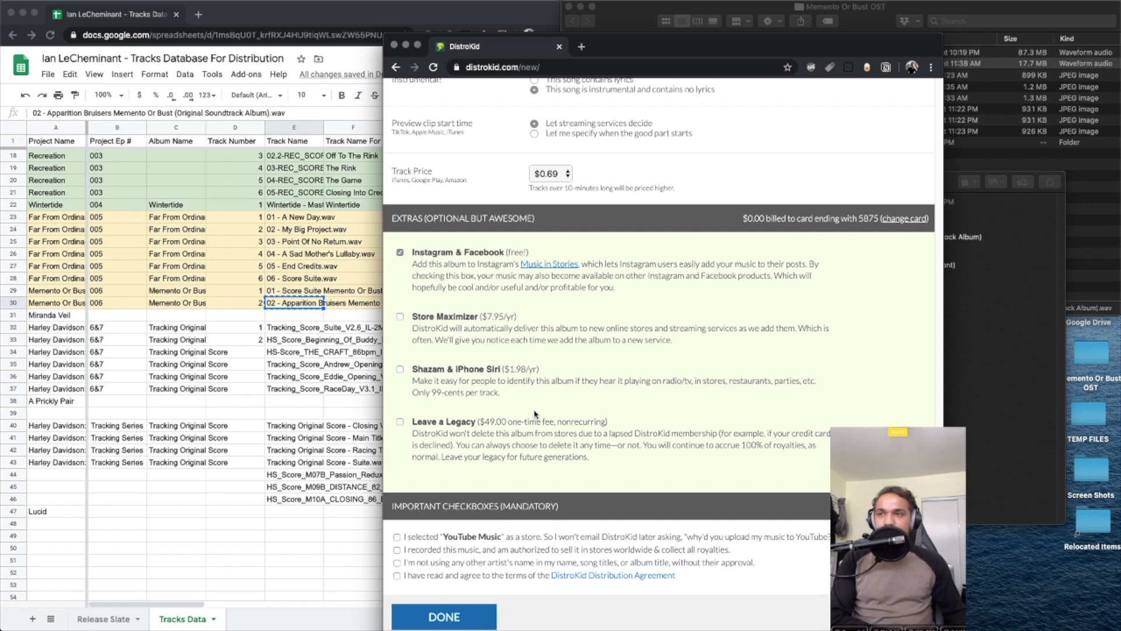
# Agree to all four mandatory statements: YouTube Music selection, recording and sales rights, no other artist's name, and the DistroKid Distribution Agreement
pyautogui.scroll(-4, 536, 414)
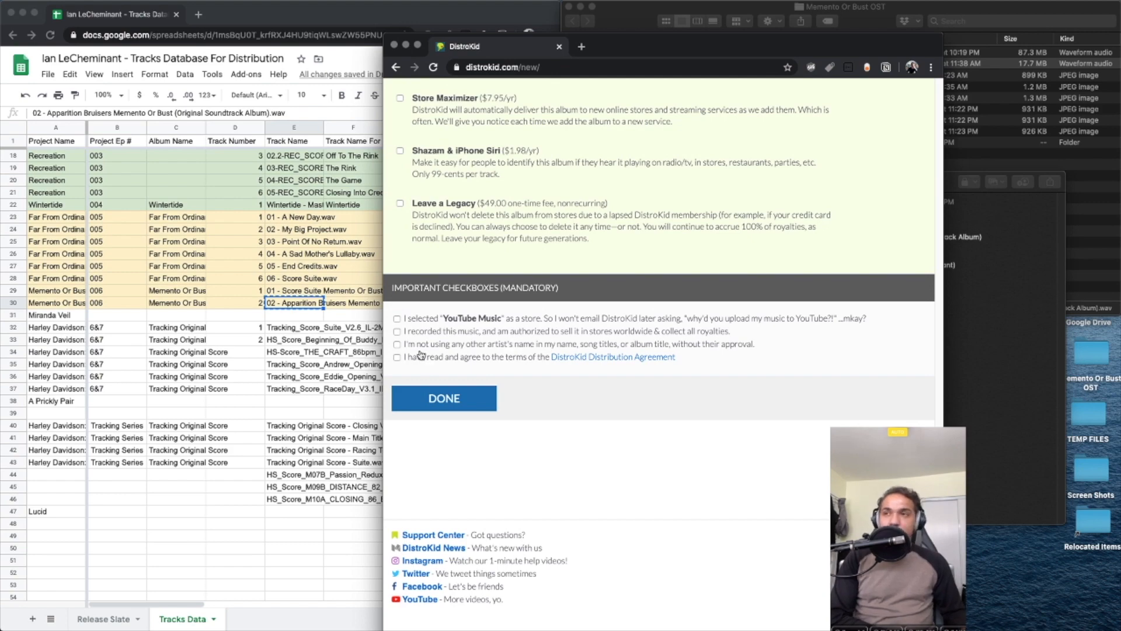
pyautogui.scroll(20, 412, 326)
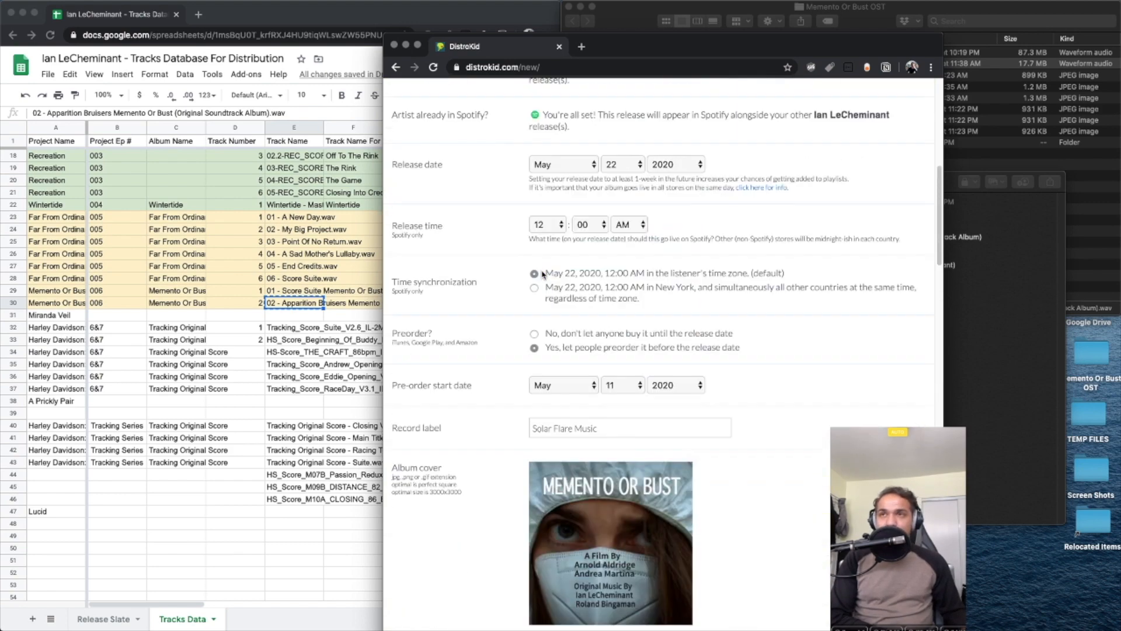
pyautogui.scroll(-20, 542, 274)
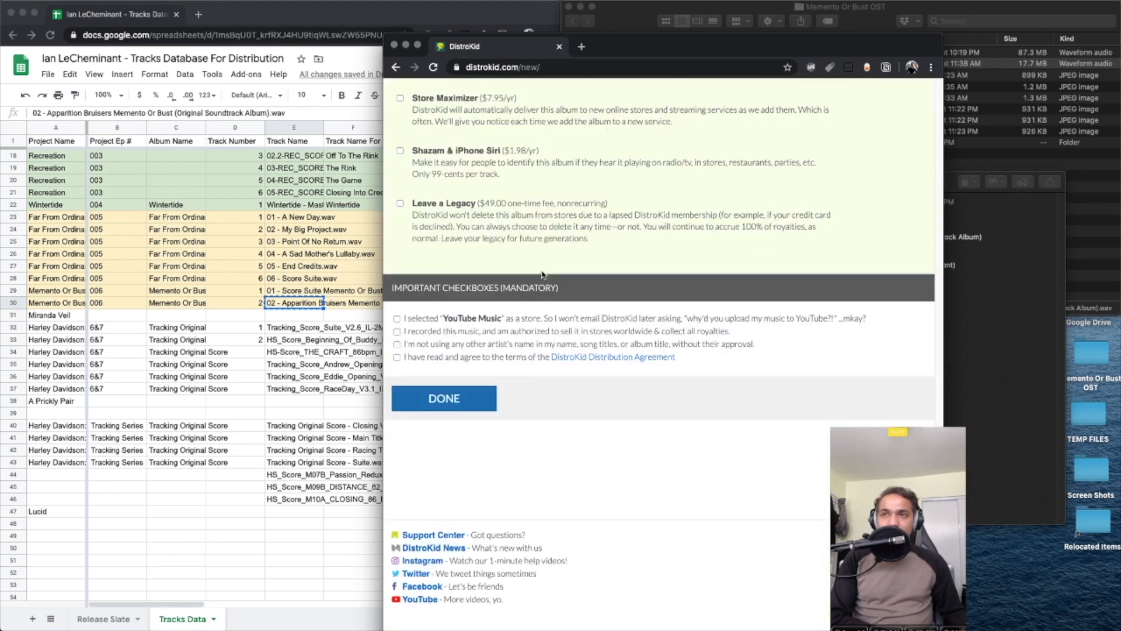
pyautogui.click(397, 319)
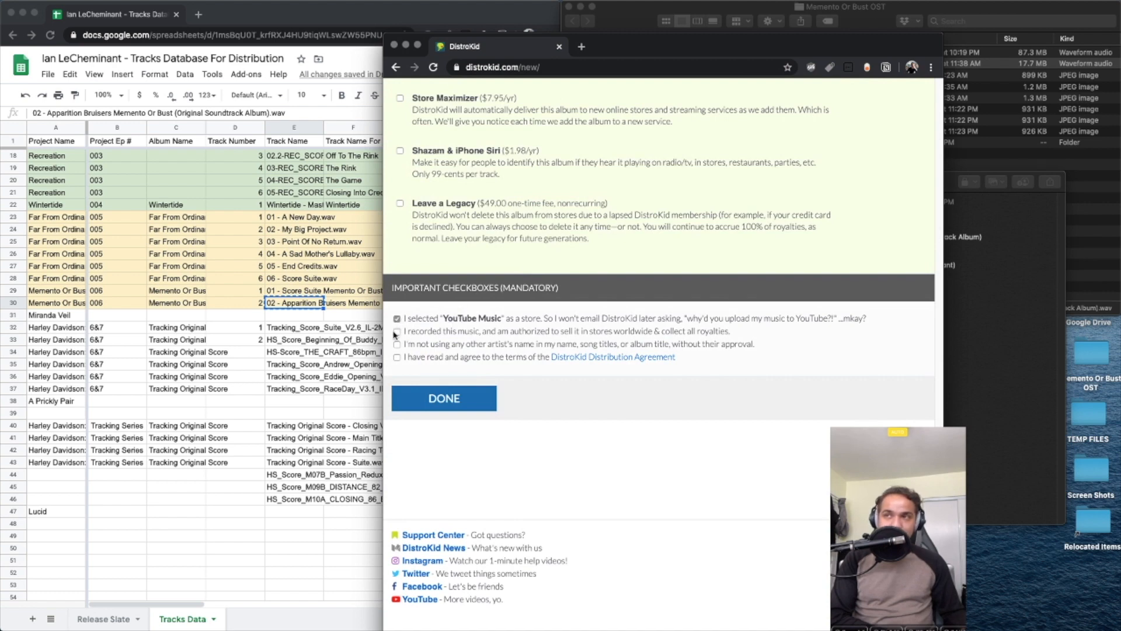
pyautogui.click(398, 332)
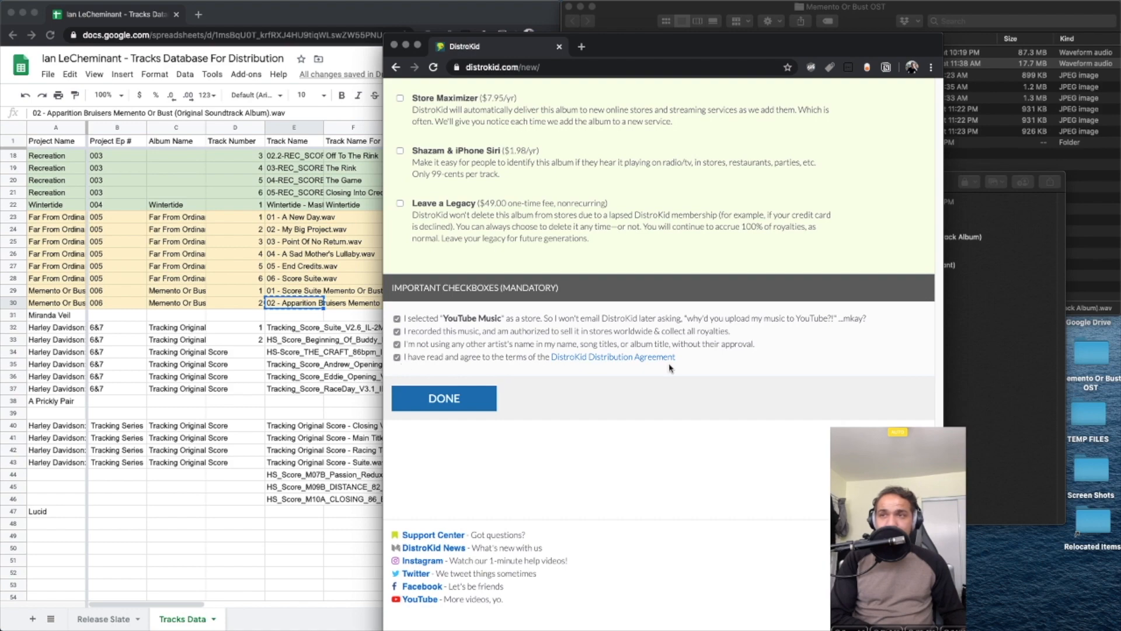
# Place the DistroKid window beside the tracks spreadsheet and skim the form from the services list to track 1
pyautogui.scroll(10, 670, 368)
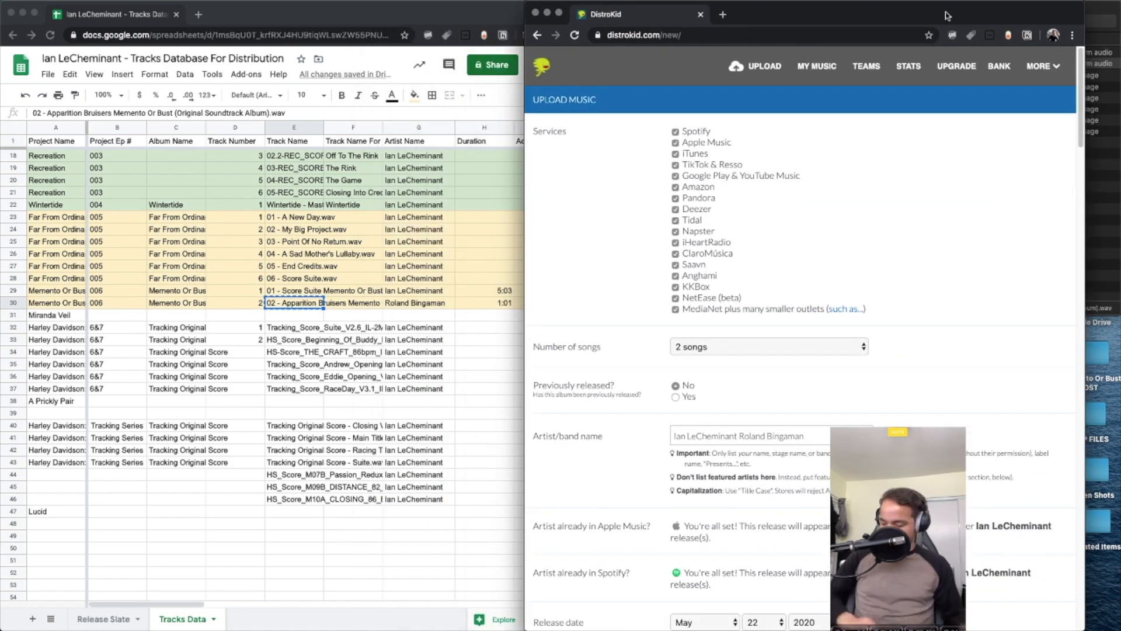
pyautogui.moveTo(905, 16); pyautogui.dragTo(947, 16)
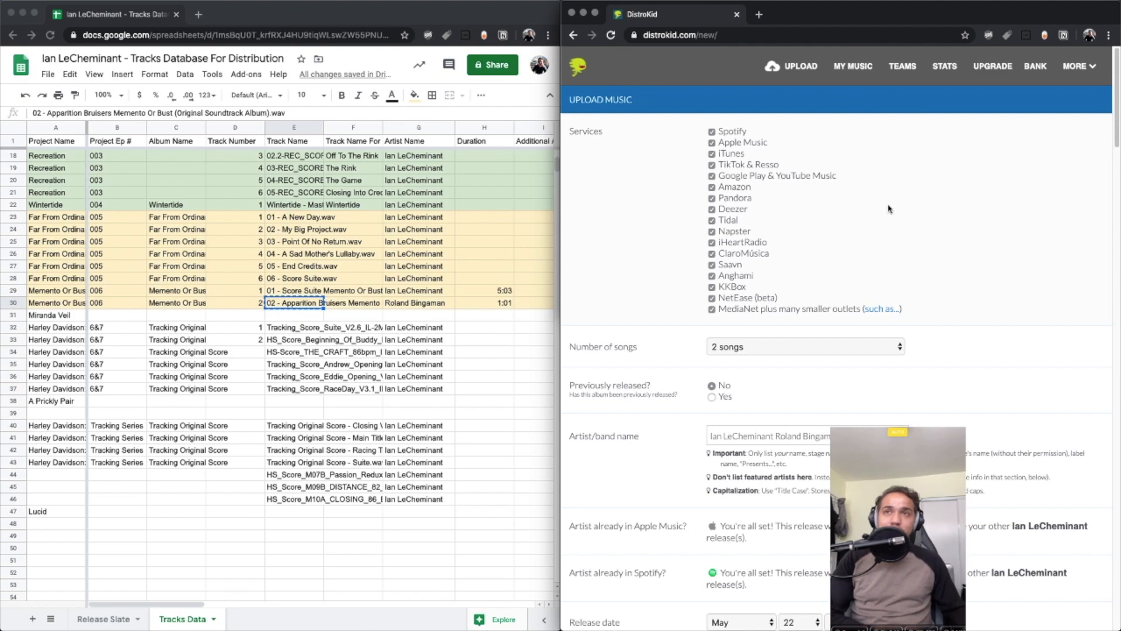
pyautogui.scroll(-5, 887, 206)
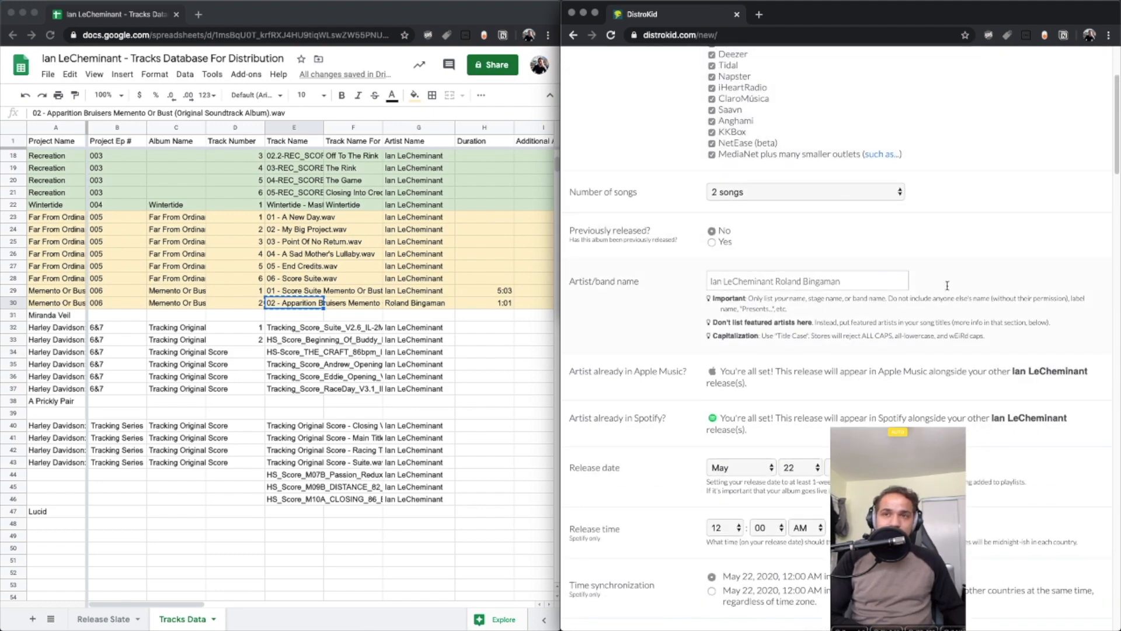
pyautogui.scroll(-10, 933, 295)
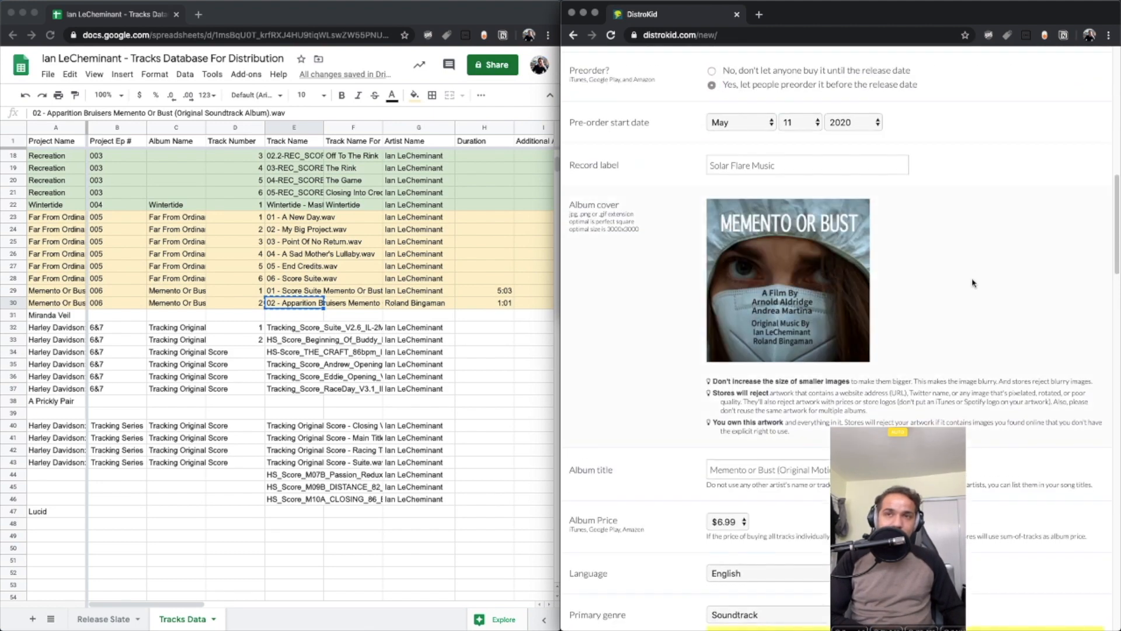
pyautogui.scroll(-7, 974, 282)
pyautogui.scroll(-3, 971, 268)
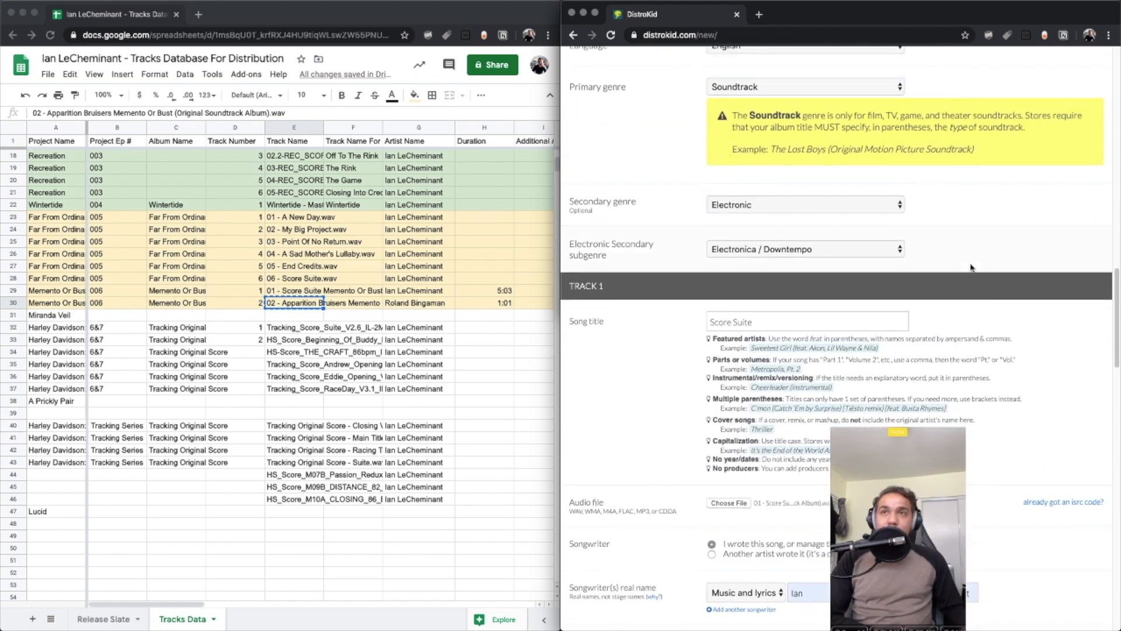
pyautogui.scroll(20, 972, 268)
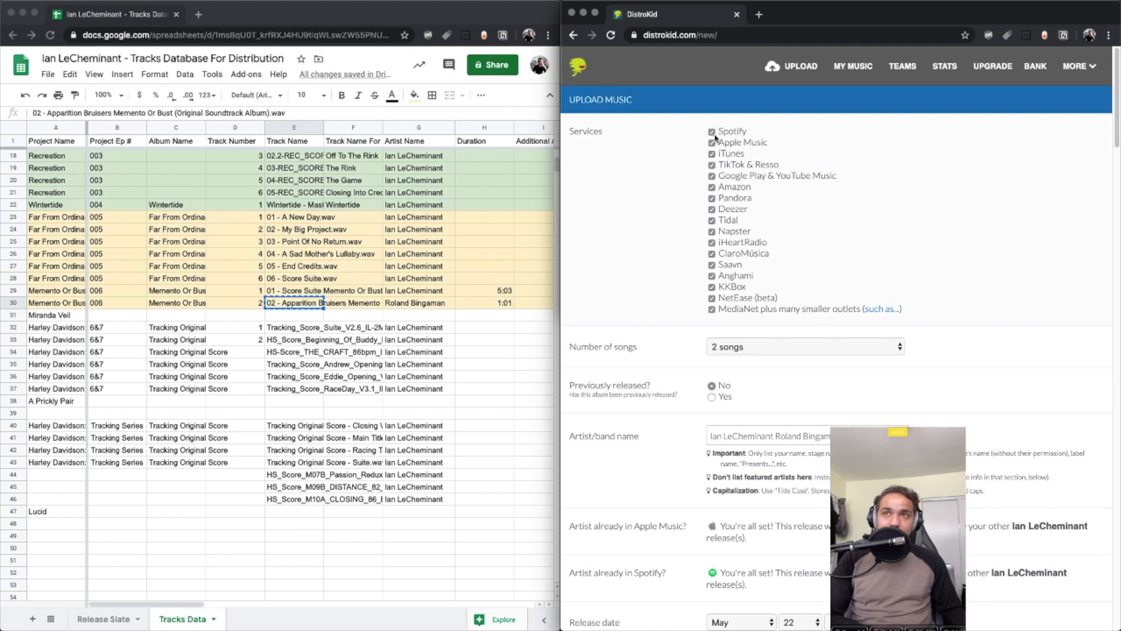
# Arrange the Memento Or Bust OST folder window over the upper part of the spreadsheet, with the DistroKid form beside it
pyautogui.scroll(-1, 751, 324)
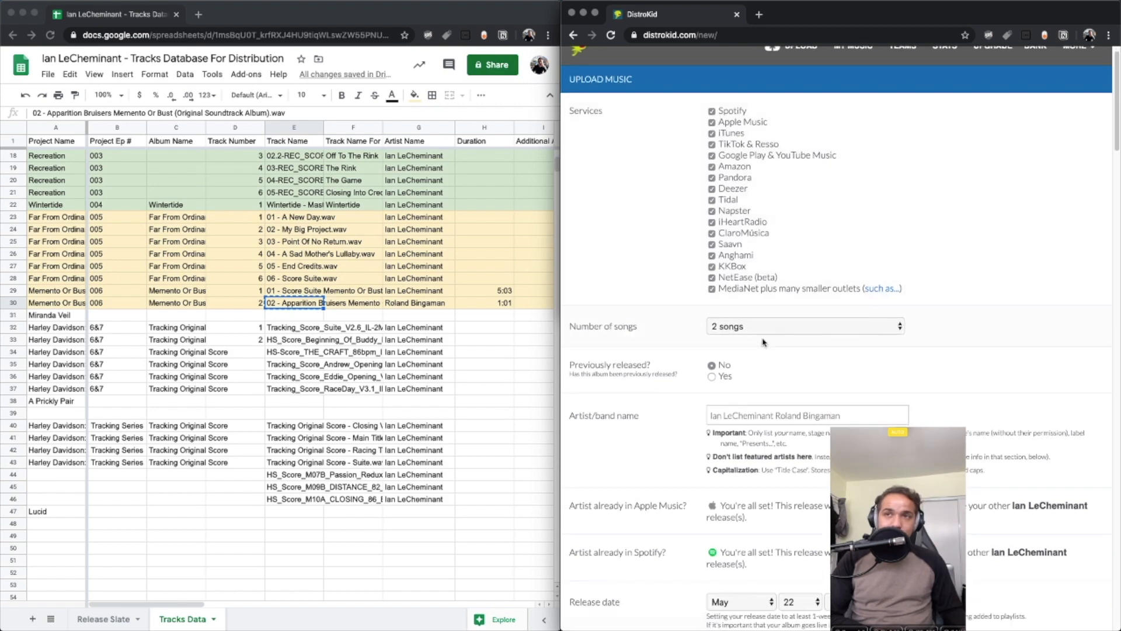
pyautogui.click(752, 329)
pyautogui.click(750, 328)
pyautogui.moveTo(845, 14); pyautogui.dragTo(302, 19)
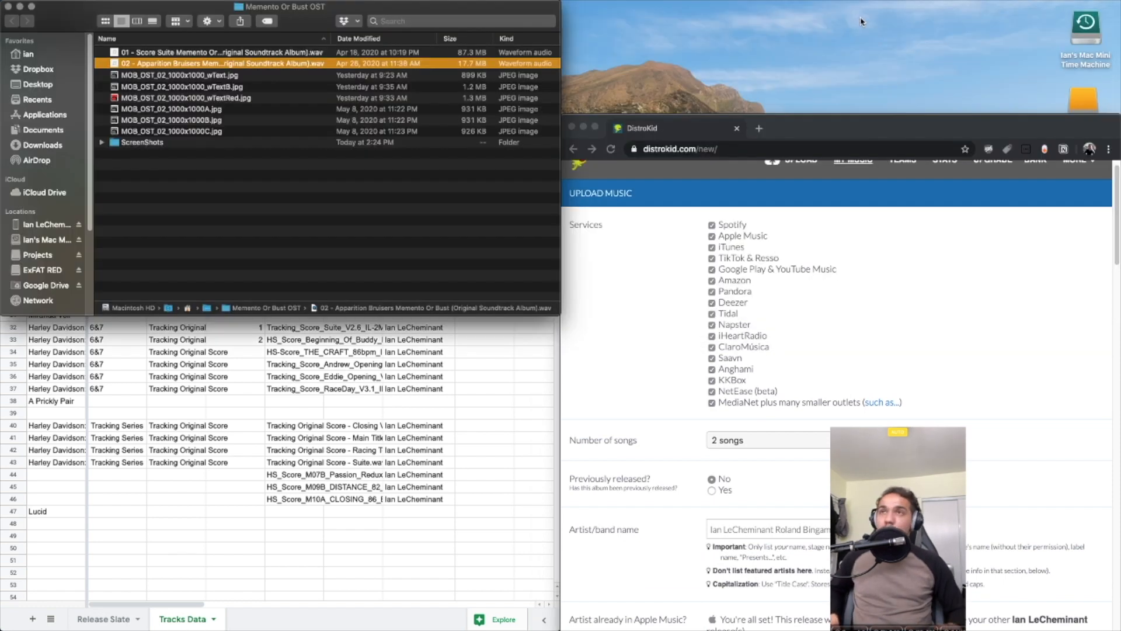
pyautogui.moveTo(876, 139); pyautogui.dragTo(876, 25)
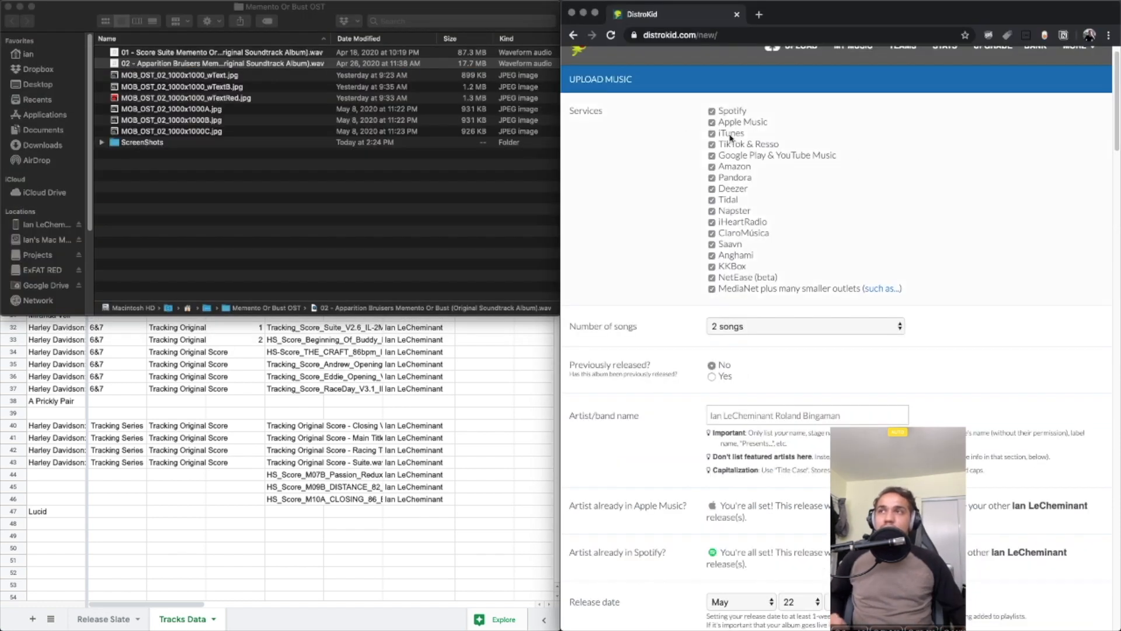
# Review the form's artist name, Apple Music and Spotify matching, release date and time, time synchronization and preorder settings
pyautogui.scroll(-5, 829, 378)
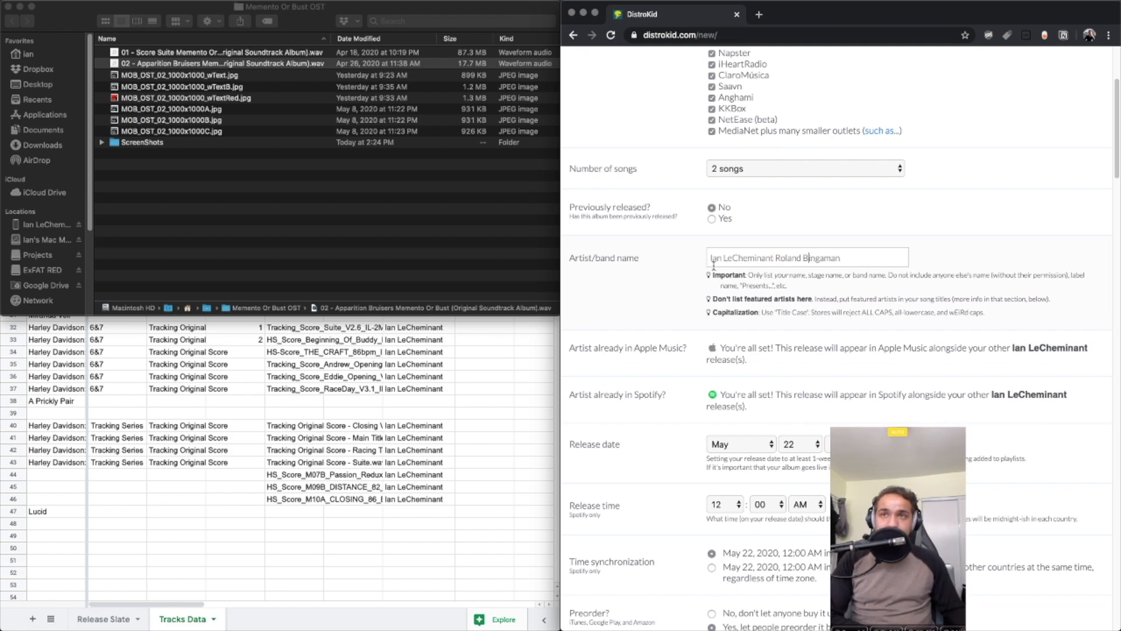
pyautogui.scroll(-1, 812, 344)
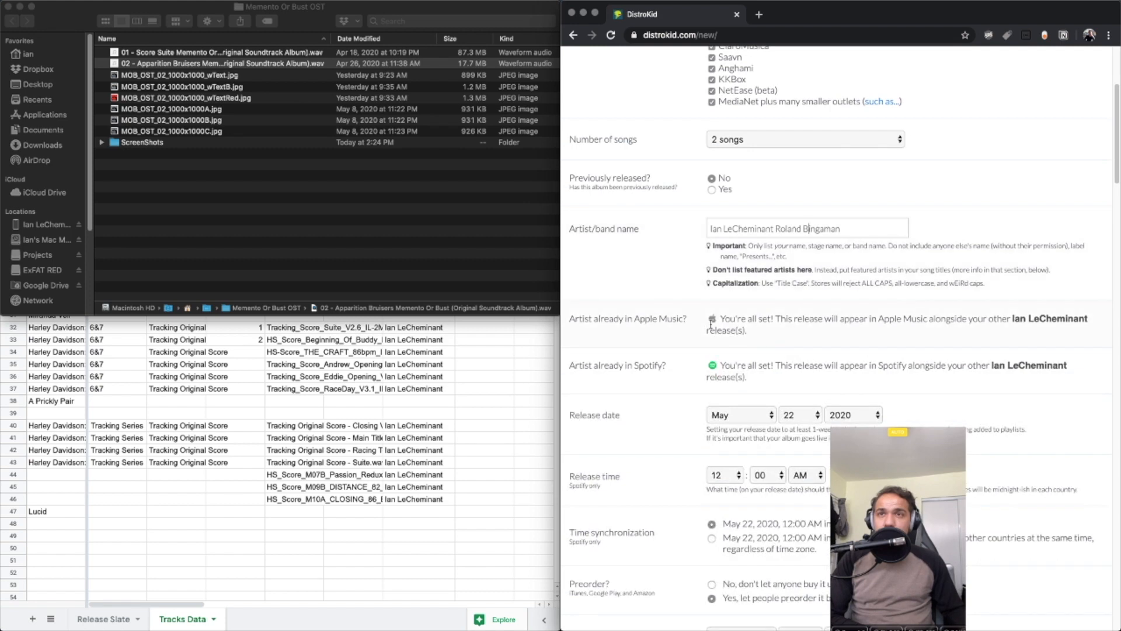
pyautogui.scroll(-1, 818, 351)
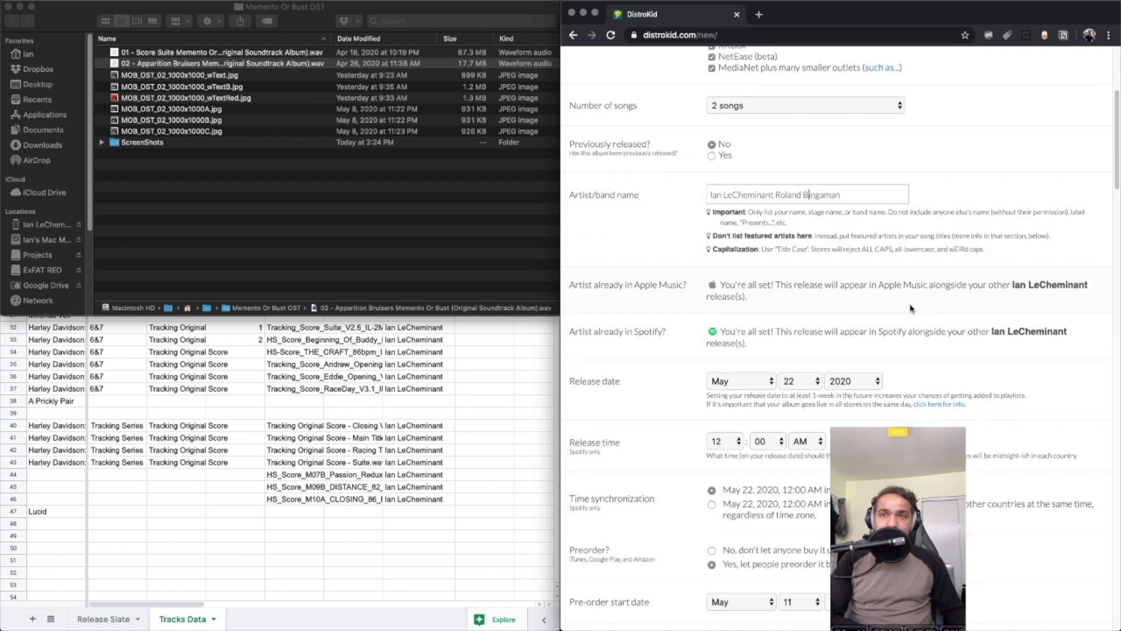
pyautogui.scroll(-1, 761, 374)
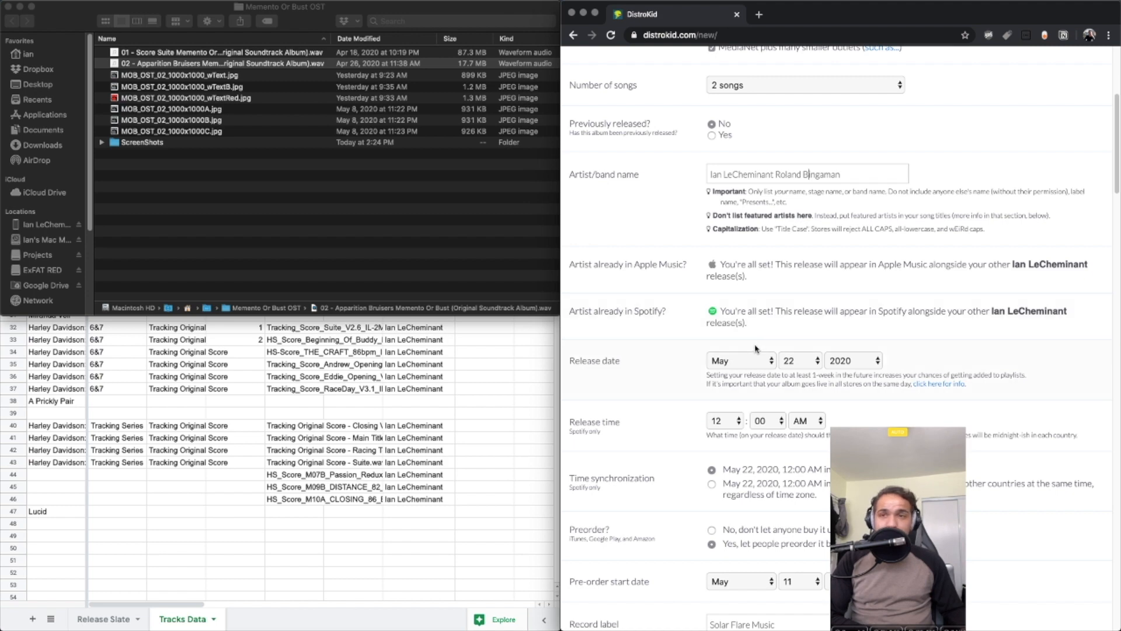
pyautogui.scroll(-1, 904, 424)
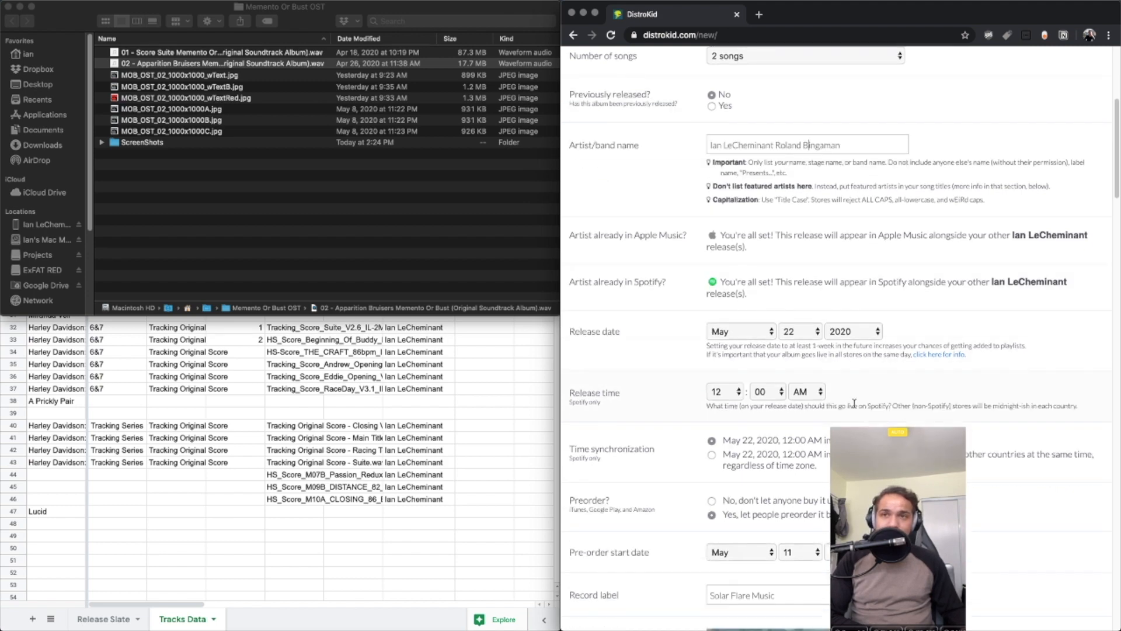
pyautogui.scroll(-2, 874, 373)
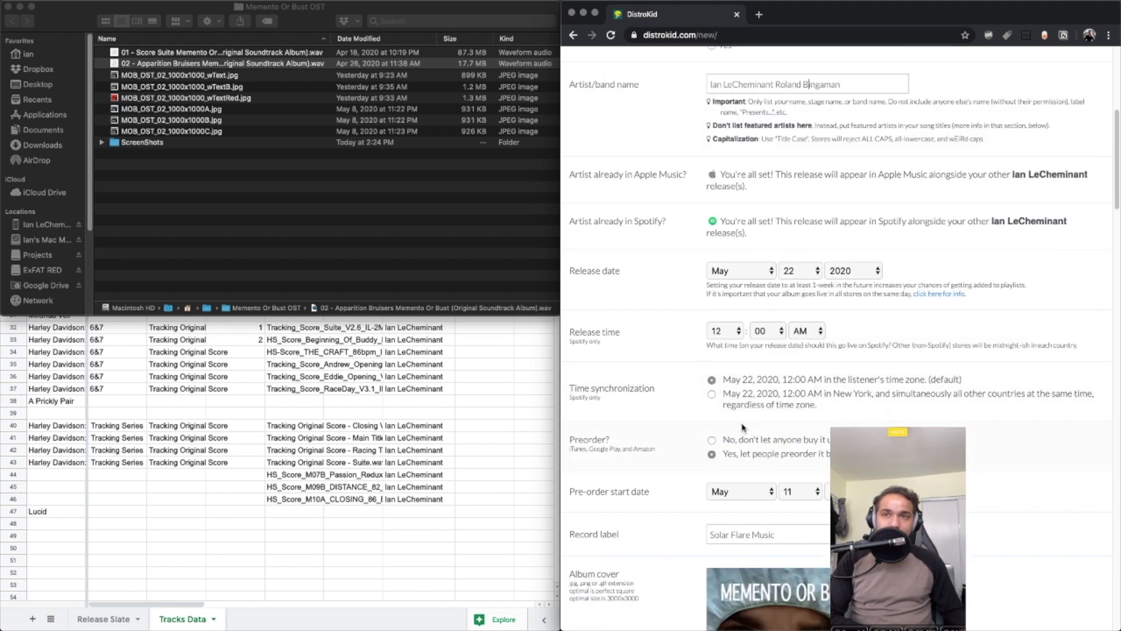
pyautogui.scroll(-1, 720, 418)
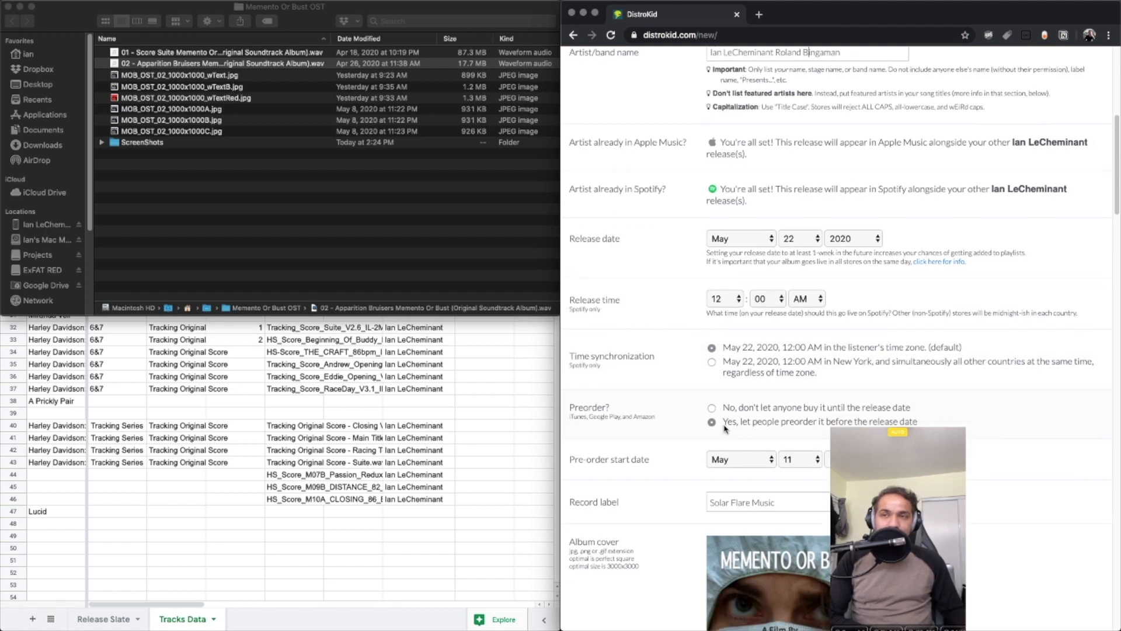
pyautogui.scroll(-5, 966, 438)
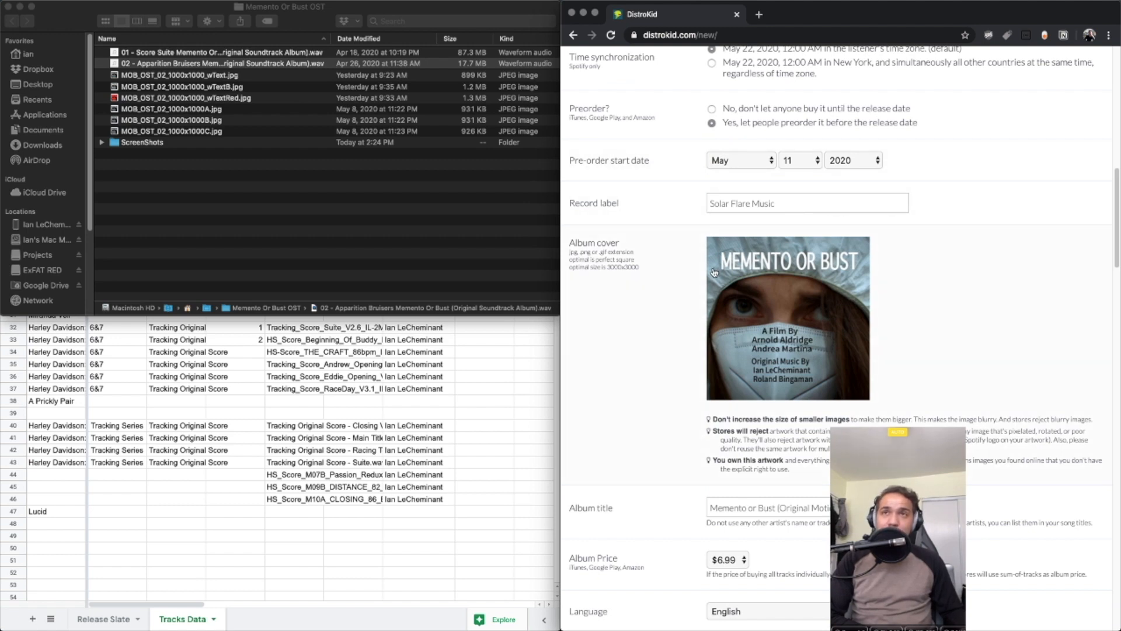
# Check the record label, album cover, full album title, album price, language and genre entries
pyautogui.click(782, 201)
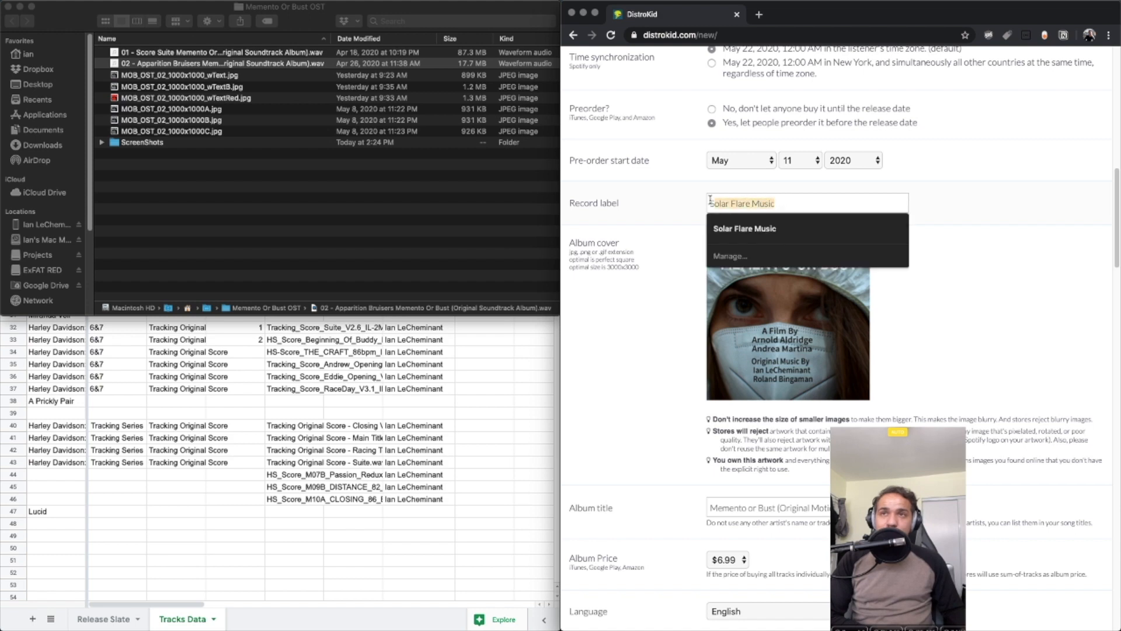
pyautogui.click(683, 339)
pyautogui.scroll(-2, 806, 350)
pyautogui.scroll(-3, 806, 351)
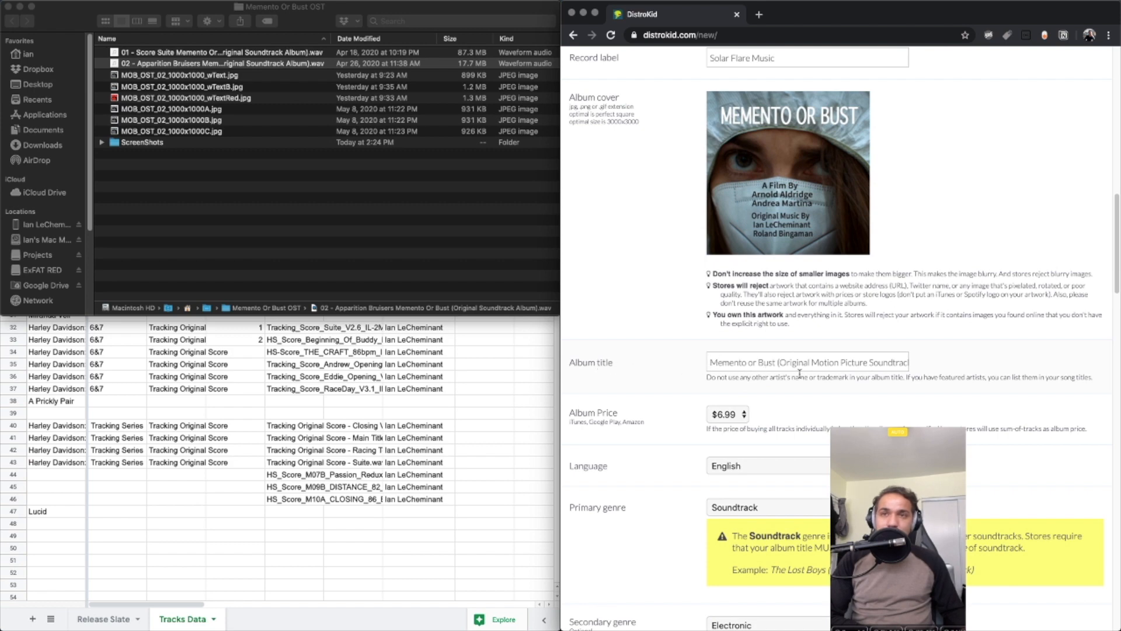
pyautogui.moveTo(779, 365); pyautogui.dragTo(941, 374)
pyautogui.click(940, 374)
pyautogui.scroll(-3, 941, 374)
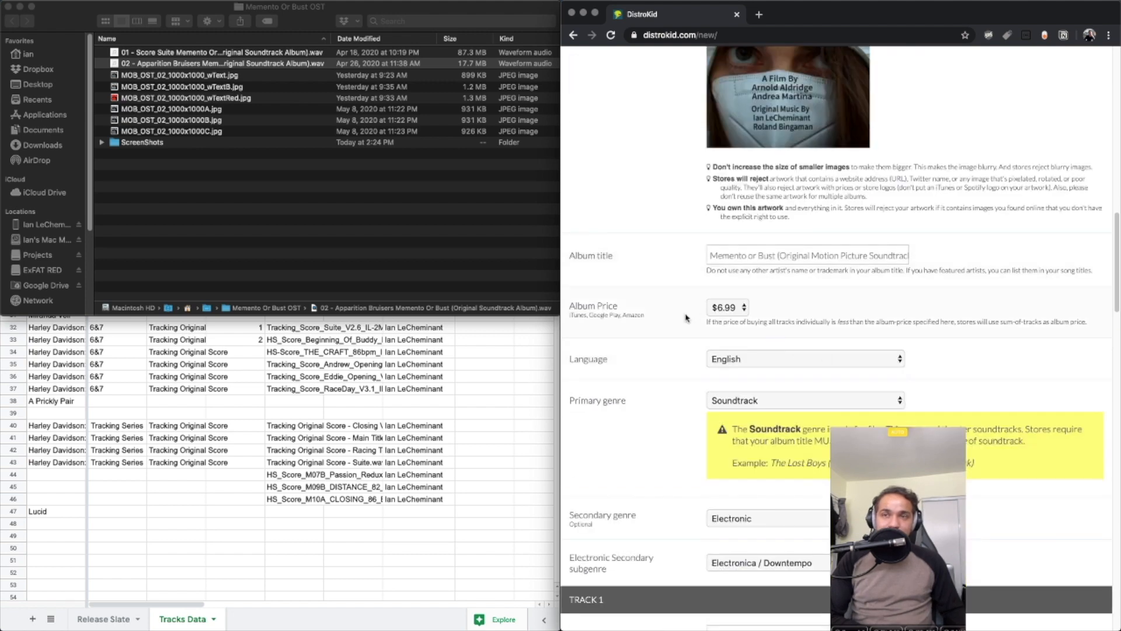
pyautogui.scroll(-3, 719, 310)
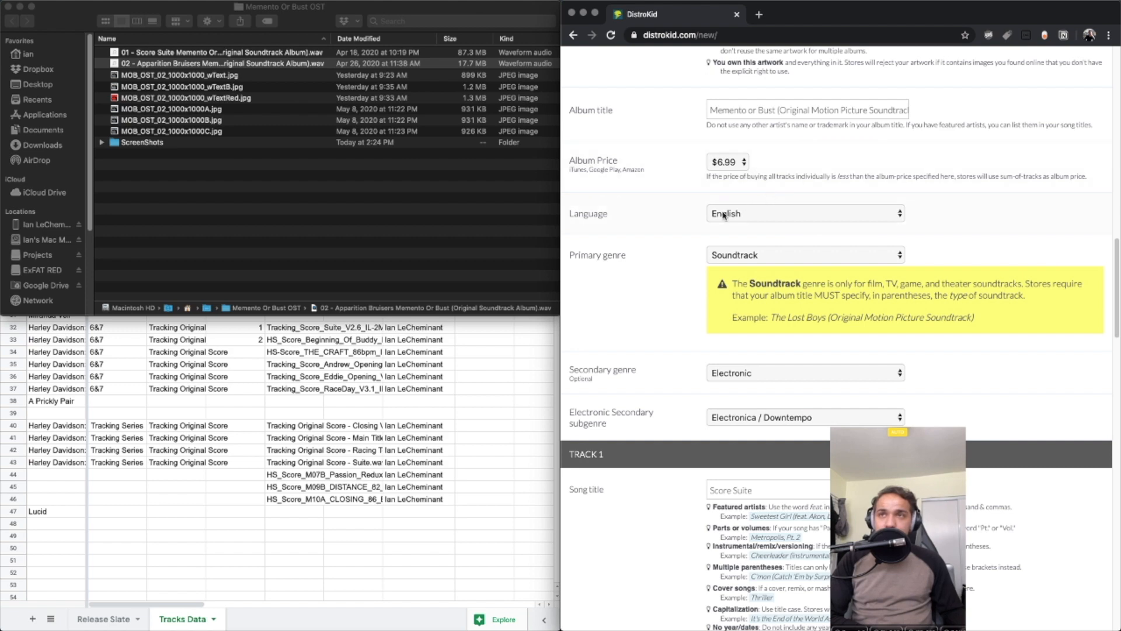
# Check the album's primary genre, secondary genre and electronic subgenre, and track 1's song title
pyautogui.scroll(-1, 925, 244)
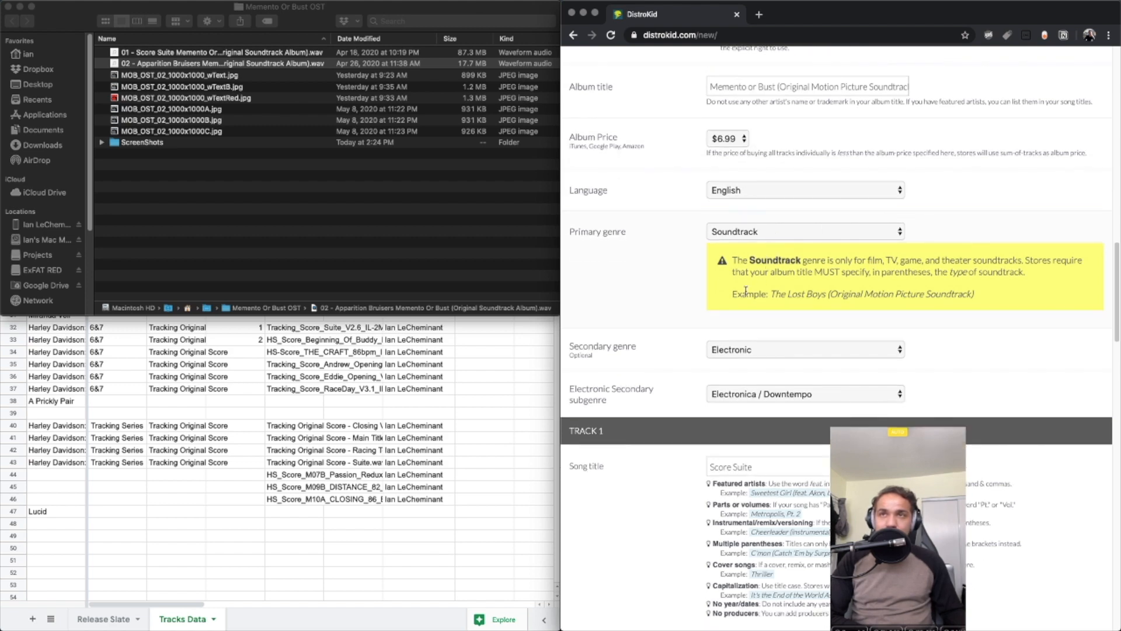
pyautogui.scroll(-1, 657, 356)
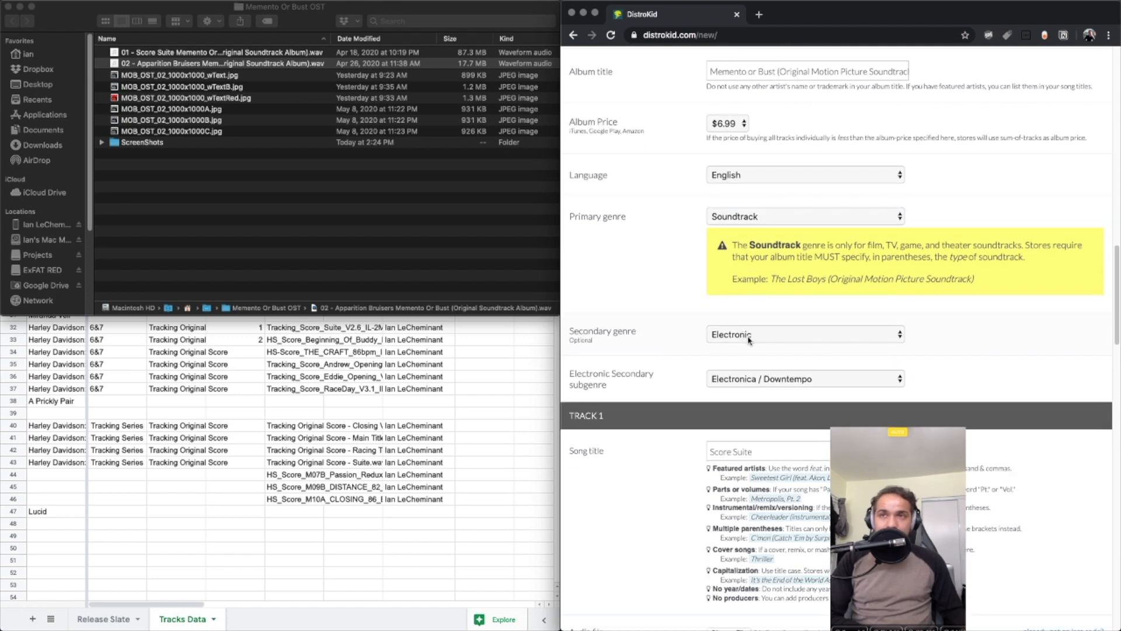
pyautogui.scroll(-5, 747, 393)
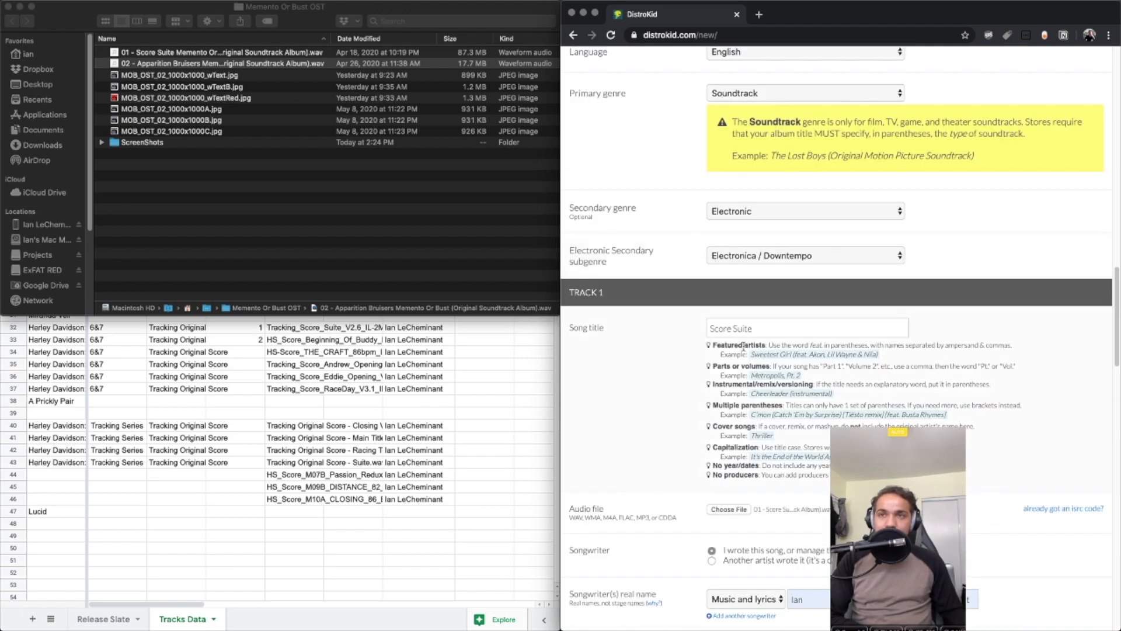
pyautogui.scroll(-6, 722, 256)
pyautogui.scroll(7, 759, 257)
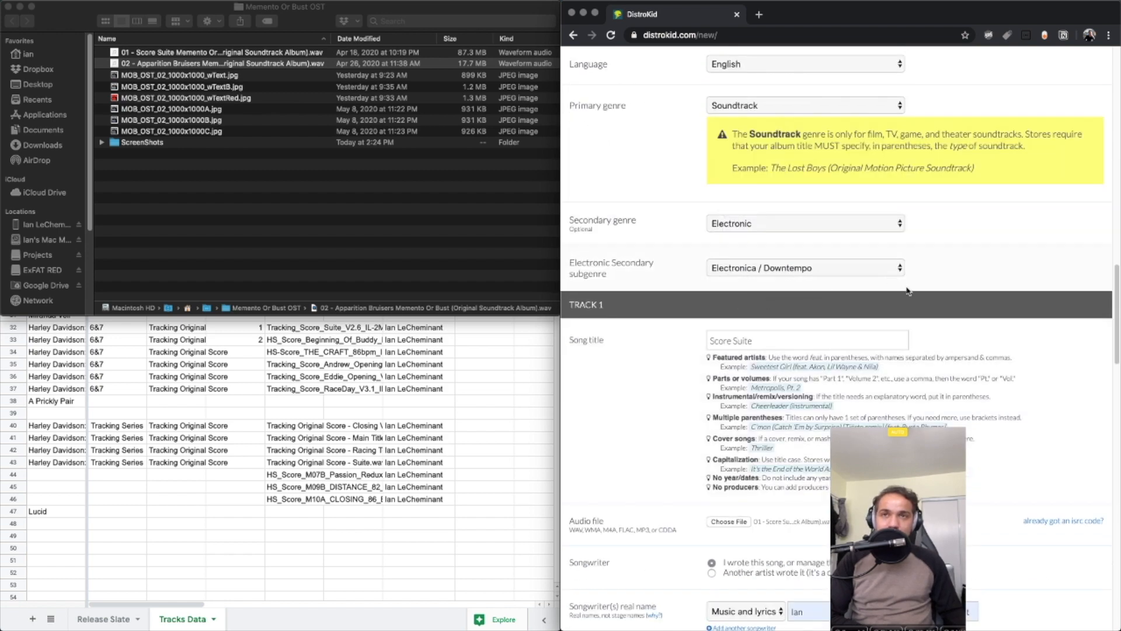
pyautogui.scroll(-3, 907, 290)
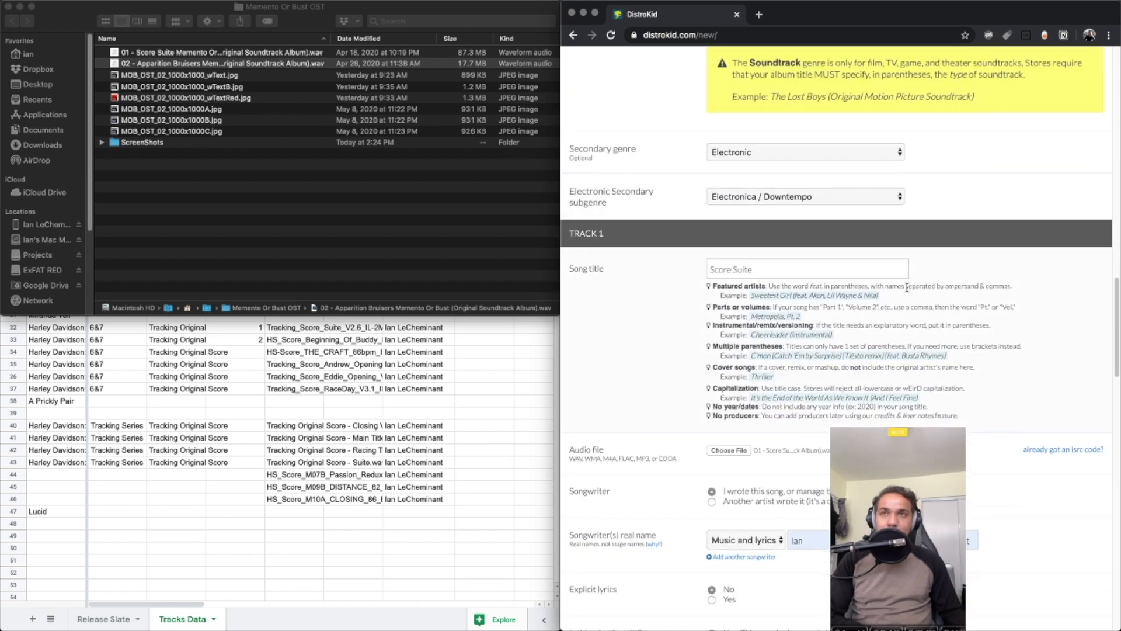
pyautogui.scroll(-1, 908, 288)
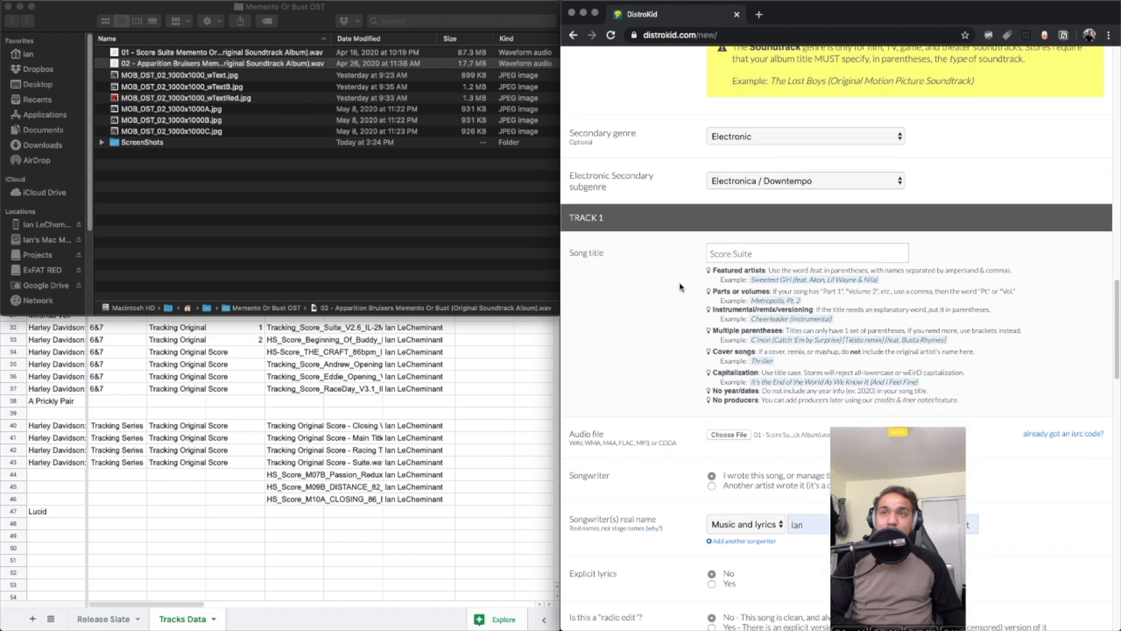
pyautogui.scroll(-4, 682, 288)
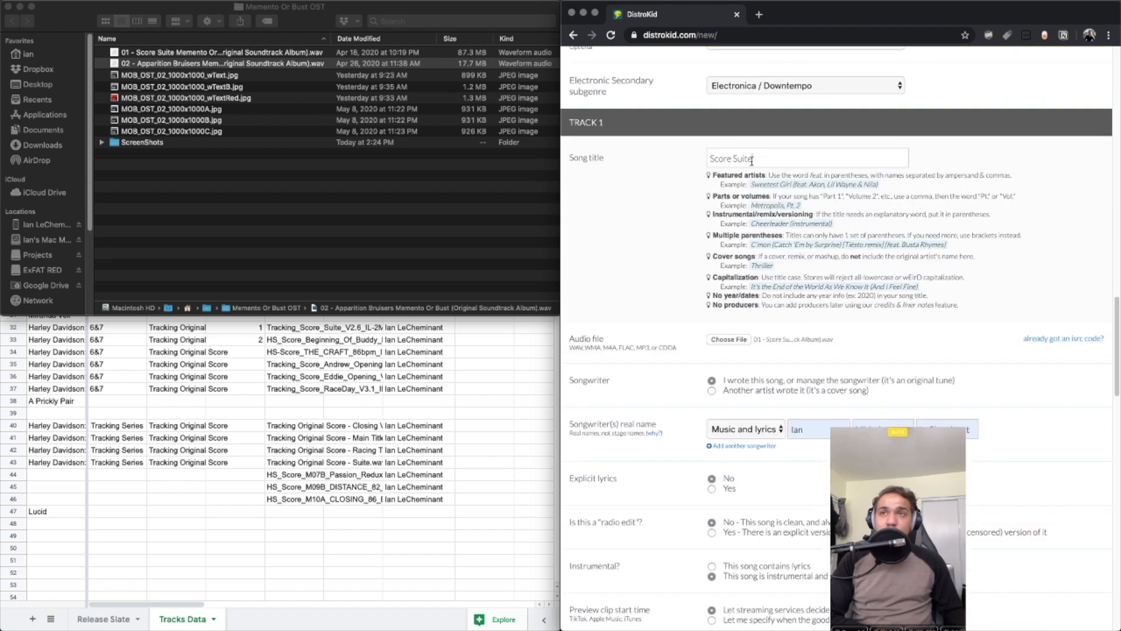
# Glance at the tracks spreadsheet and bring the Memento Or Bust OST folder window back in front of it
pyautogui.click(437, 358)
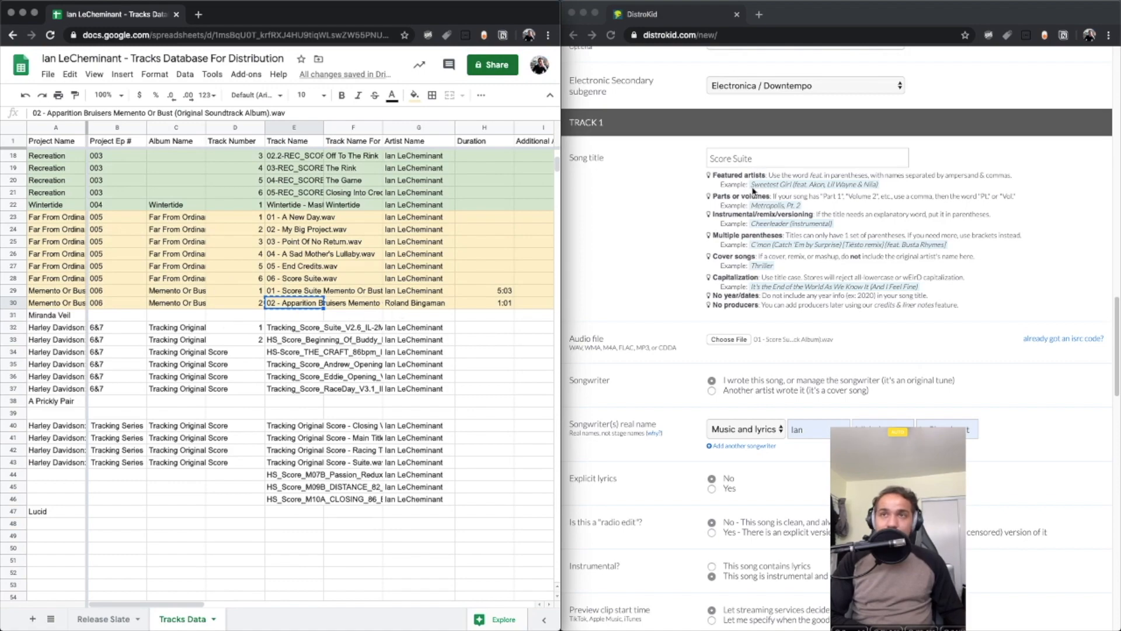
pyautogui.scroll(-1, 735, 251)
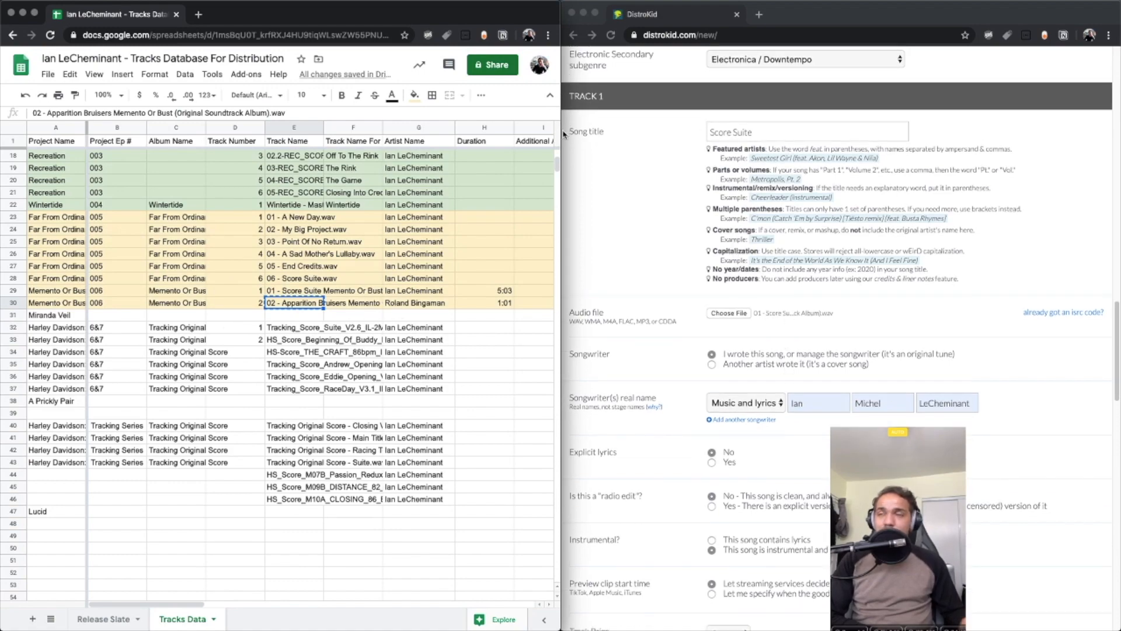
pyautogui.hotkey('ctrl', 'Up')
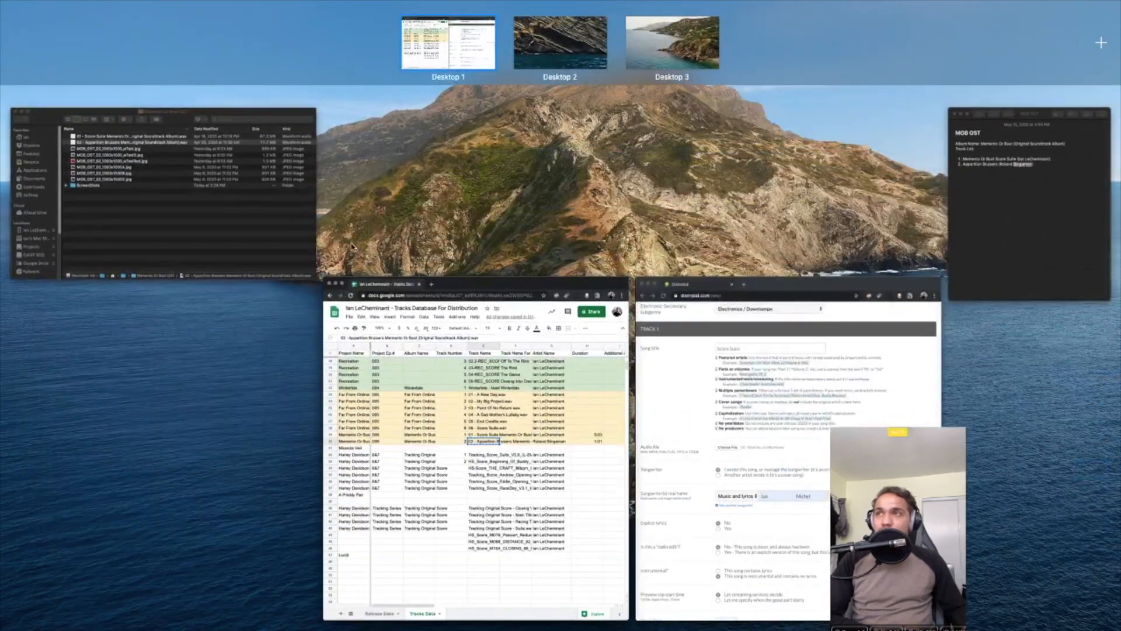
pyautogui.click(251, 210)
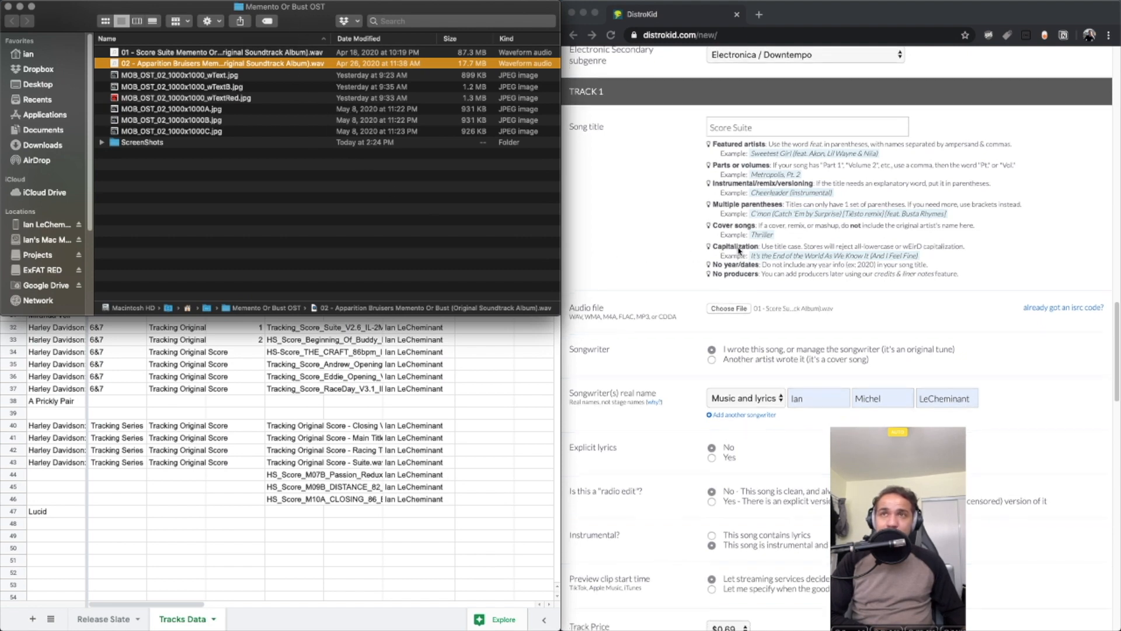
# Review track 1's audio file, songwriter, explicit lyrics, radio edit, instrumental, preview clip and price entries
pyautogui.scroll(-3, 704, 303)
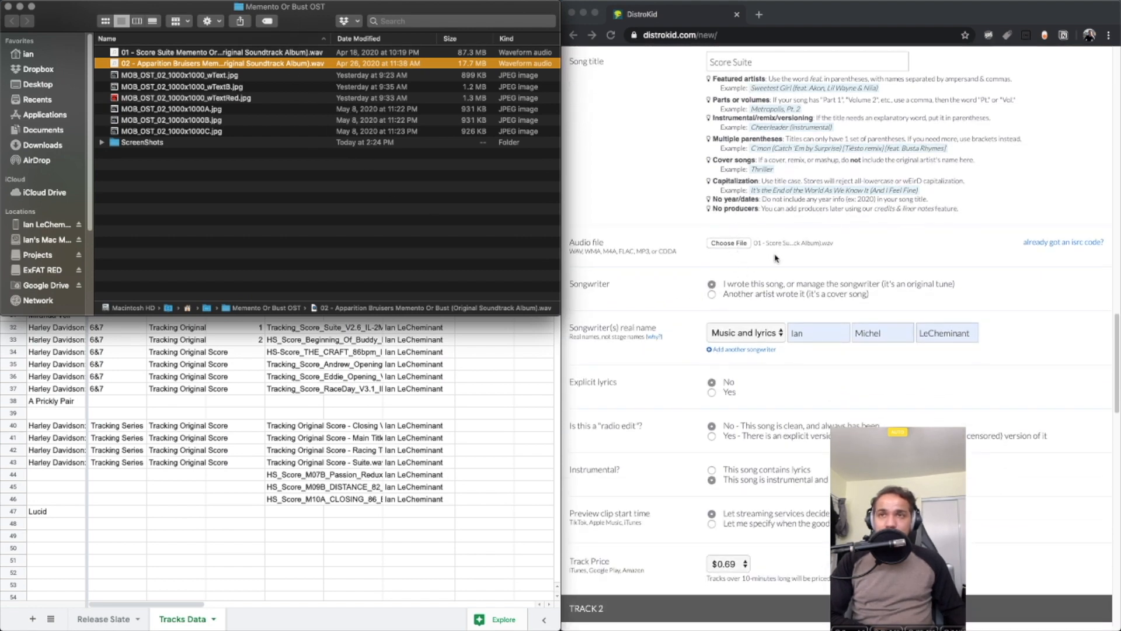
pyautogui.scroll(-4, 745, 297)
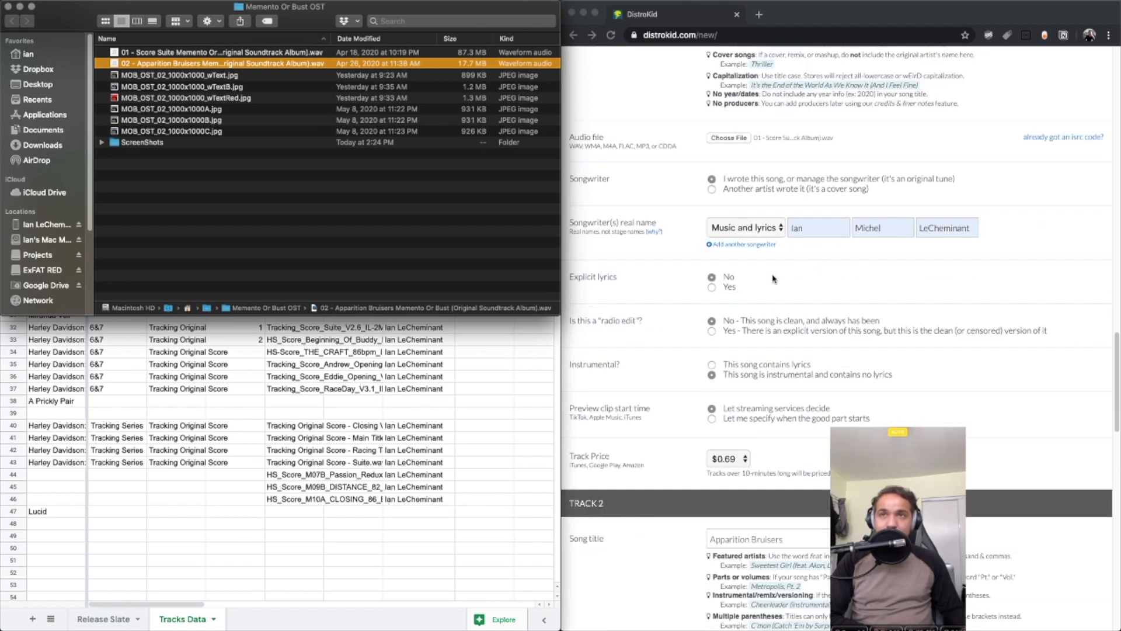
pyautogui.scroll(-3, 700, 257)
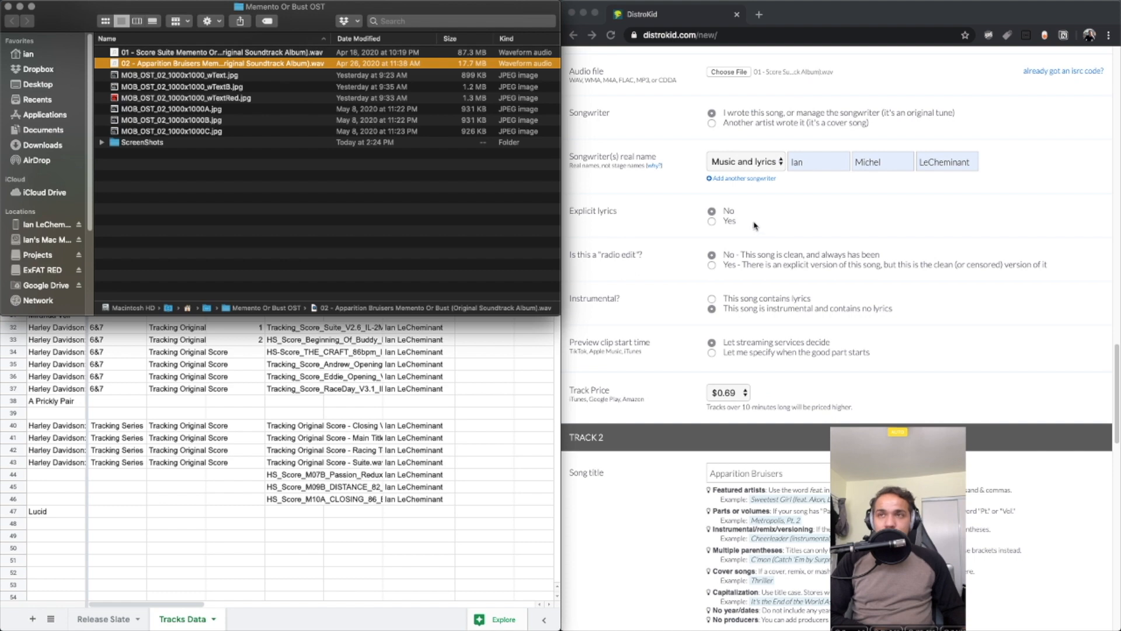
pyautogui.scroll(-6, 767, 280)
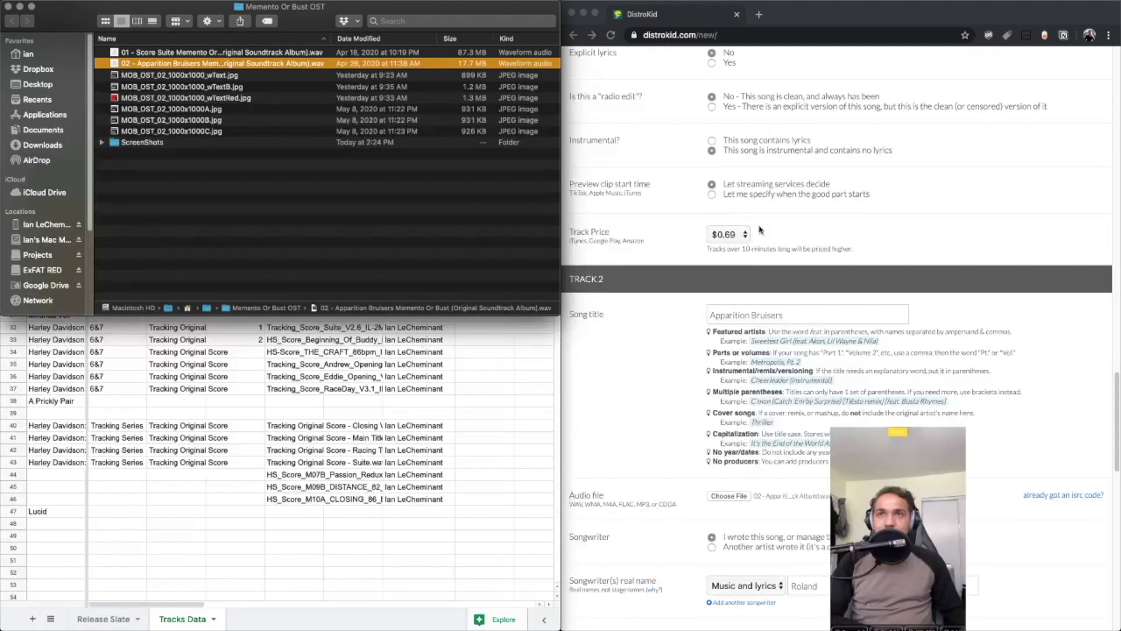
pyautogui.scroll(-1, 816, 272)
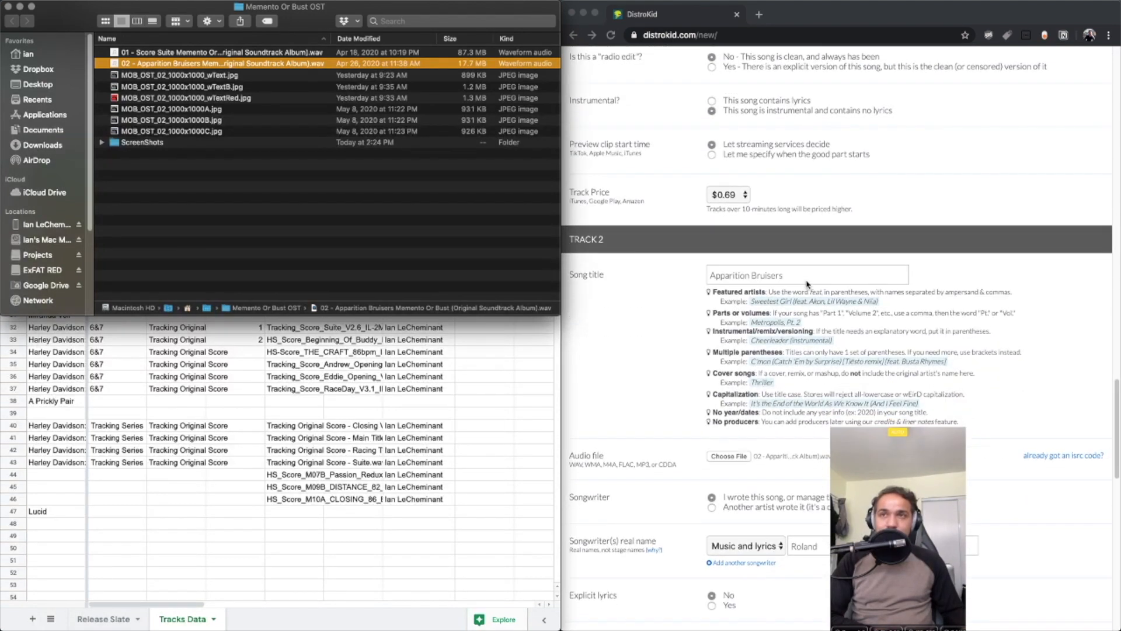
# Review track 2's song title, audio file, songwriter, lyrics, radio edit, instrumental, preview clip and price entries
pyautogui.scroll(15, 809, 284)
pyautogui.scroll(-20, 809, 282)
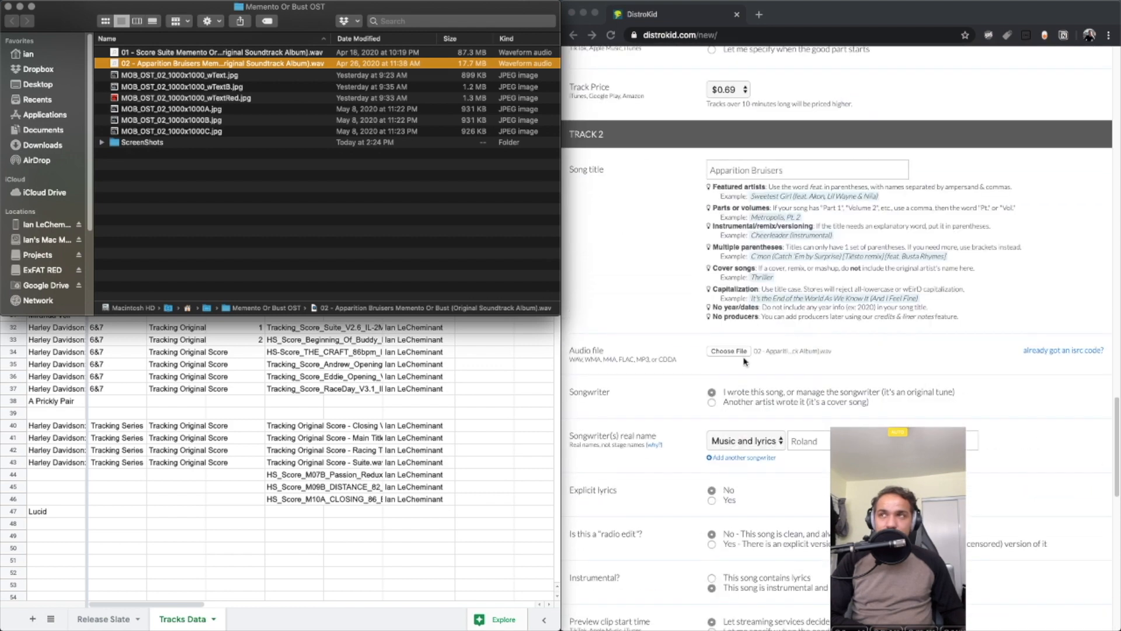
pyautogui.scroll(-1, 812, 373)
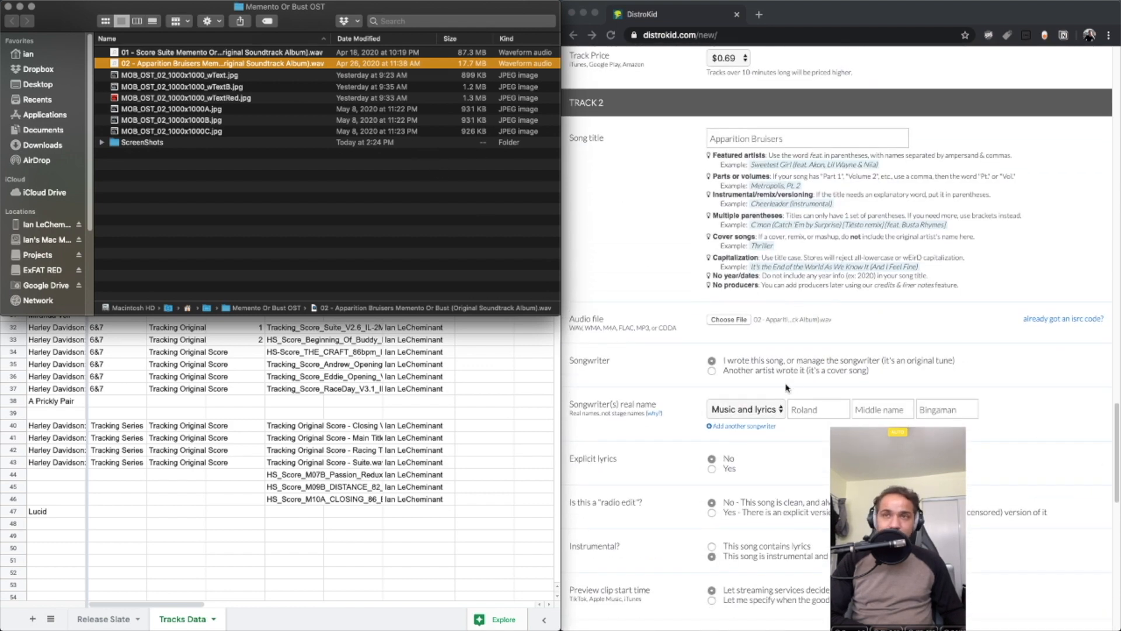
pyautogui.scroll(-1, 783, 382)
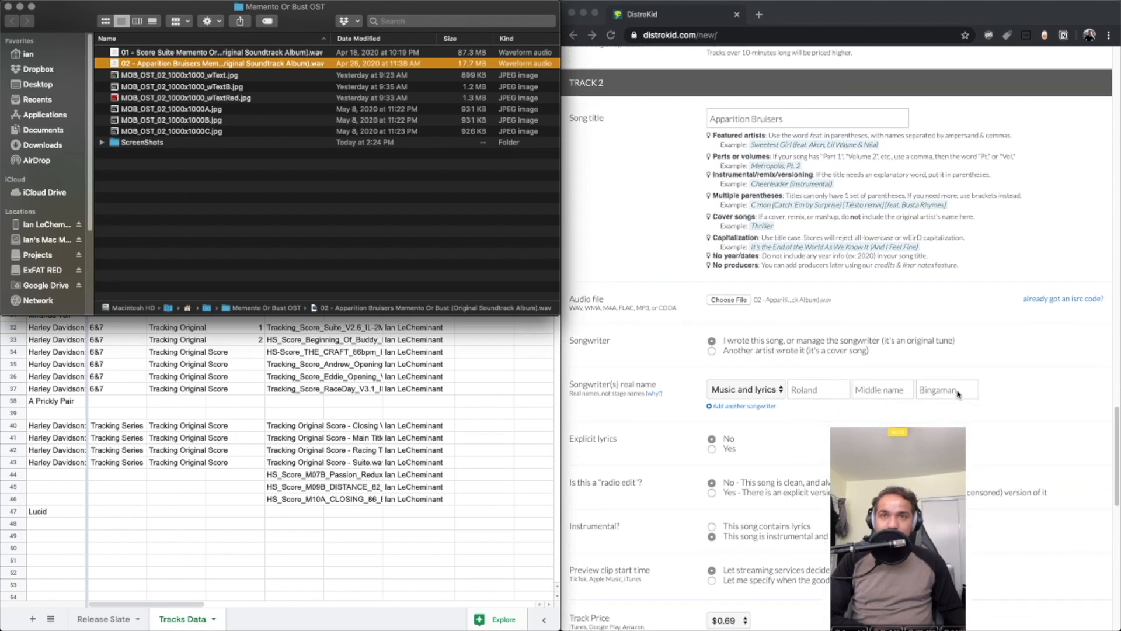
pyautogui.scroll(-1, 787, 455)
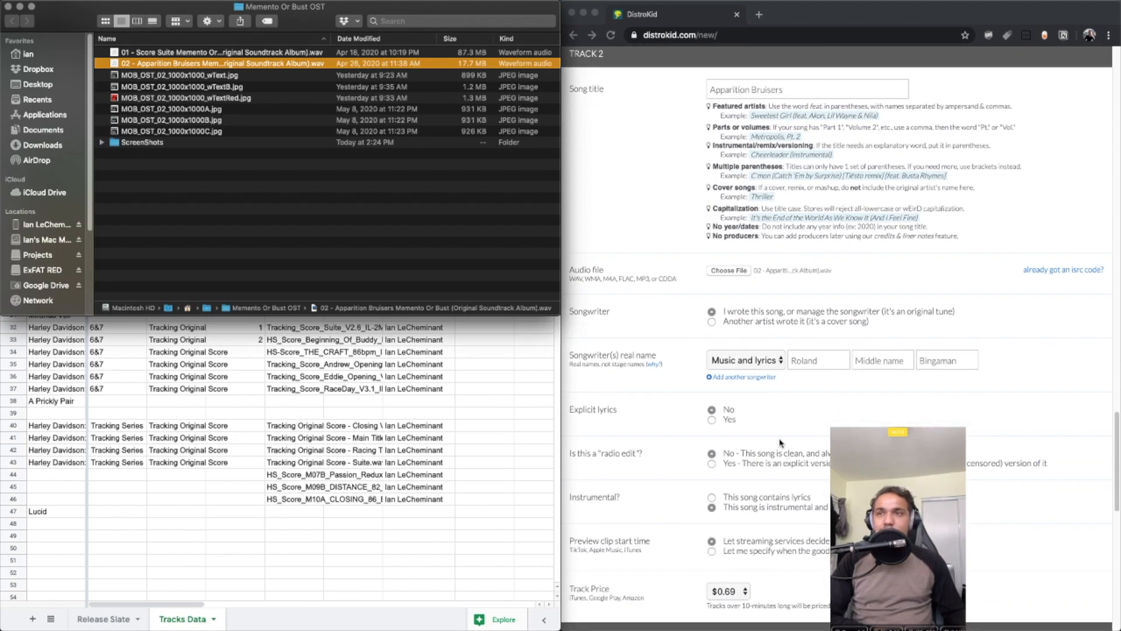
pyautogui.scroll(-1, 782, 450)
pyautogui.scroll(-1, 774, 437)
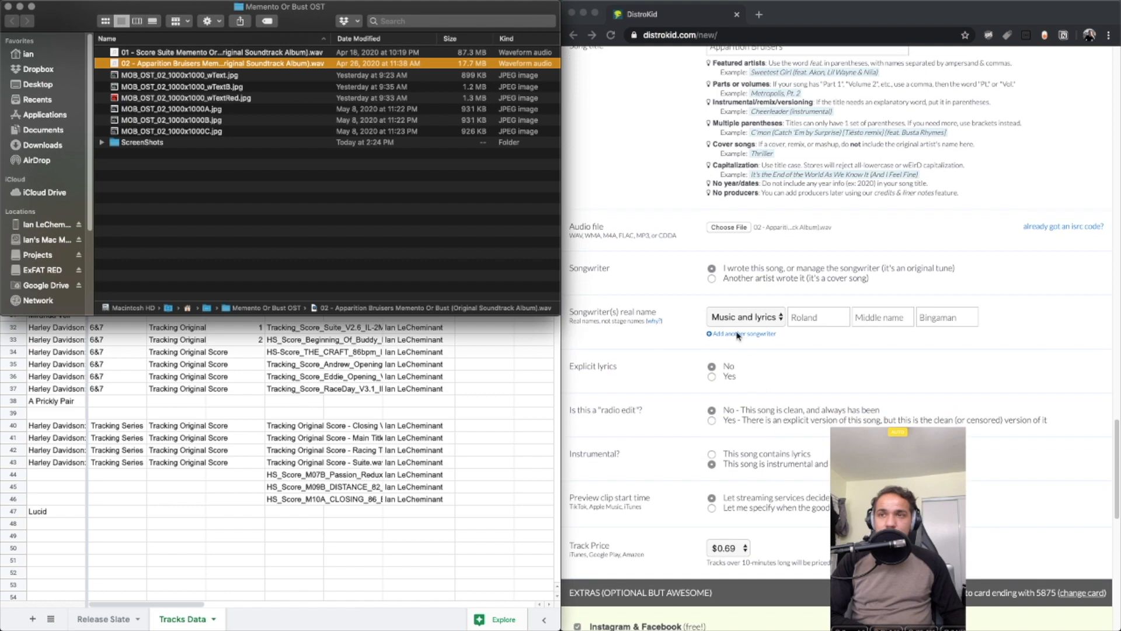
pyautogui.scroll(-1, 760, 391)
pyautogui.scroll(-3, 763, 427)
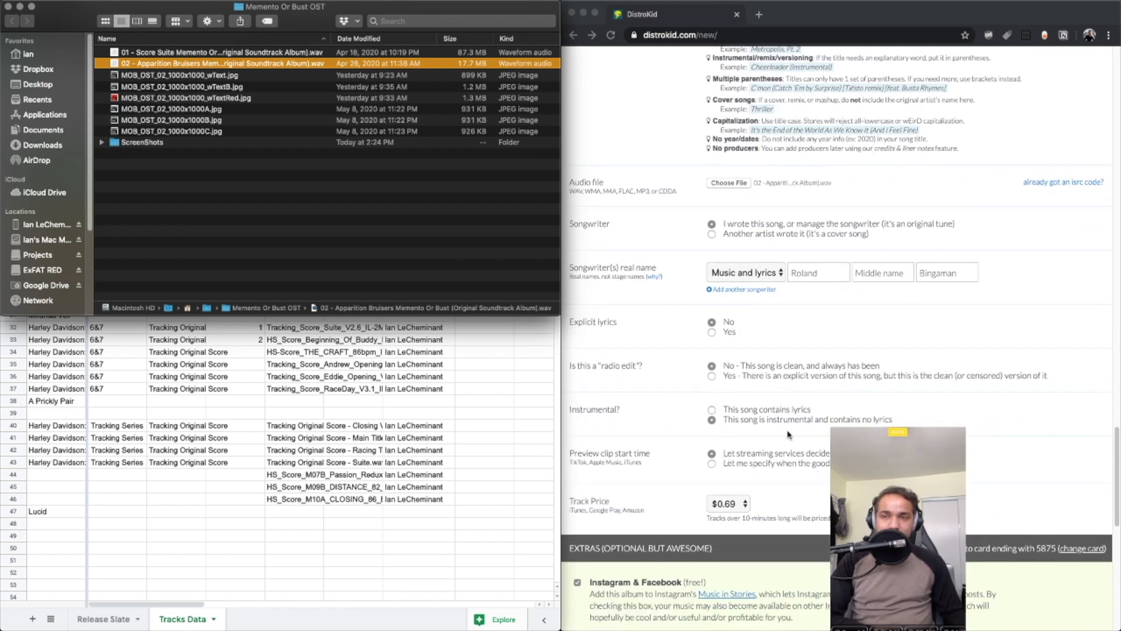
pyautogui.scroll(-2, 788, 435)
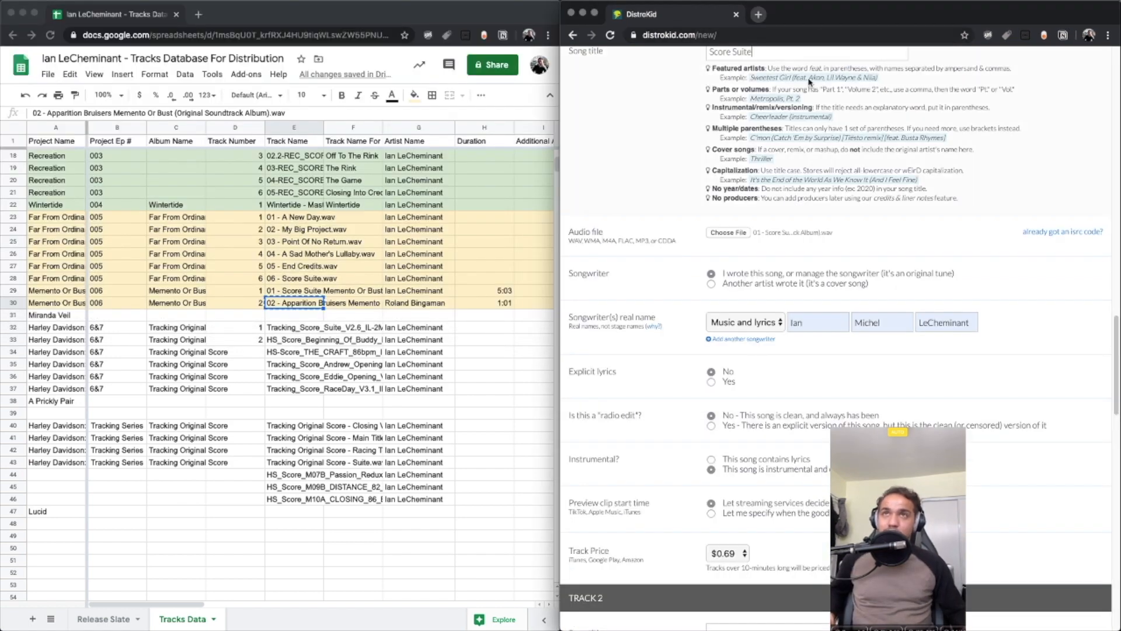
# Recheck the details of both tracks in the form with the tracks spreadsheet in view beside it
pyautogui.moveTo(816, 8); pyautogui.dragTo(817, 8)
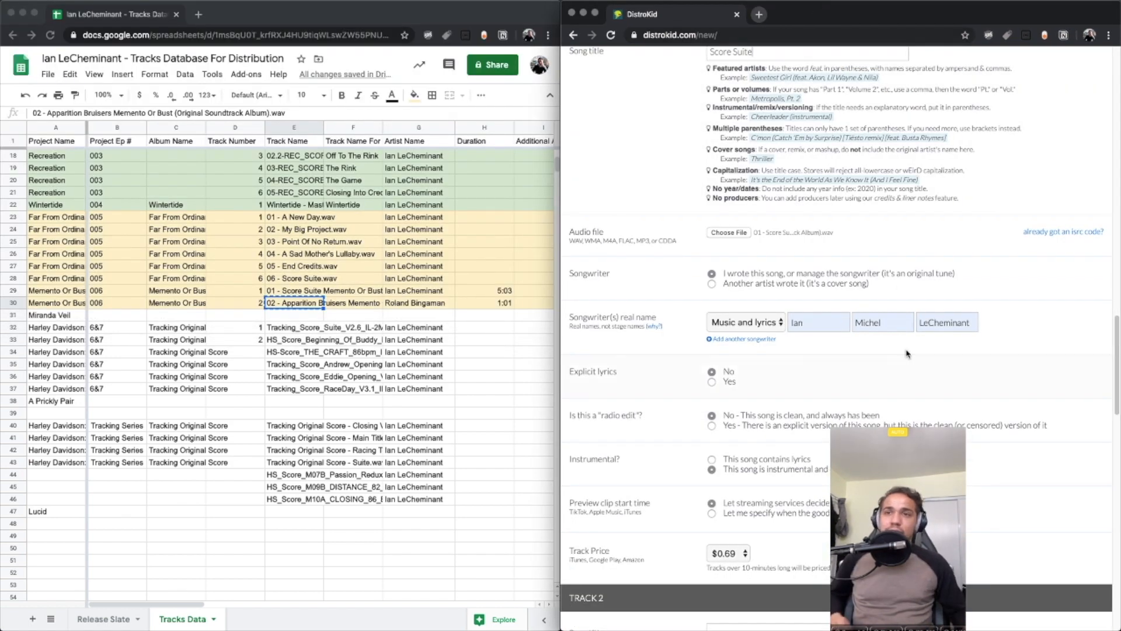
pyautogui.scroll(-6, 764, 202)
pyautogui.scroll(15, 764, 202)
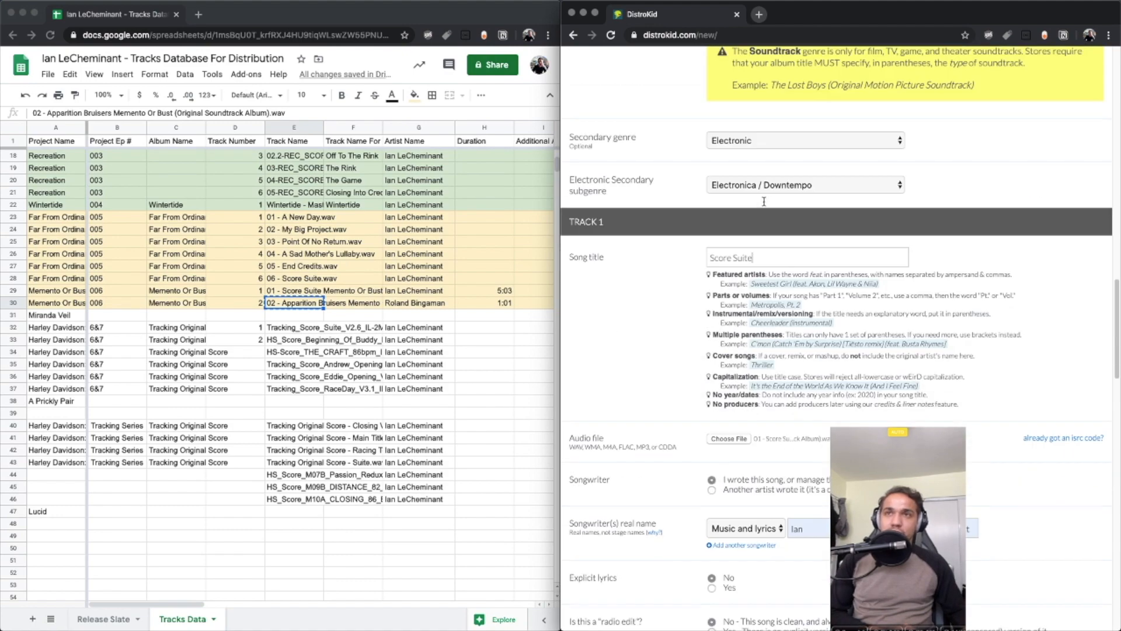
pyautogui.scroll(-6, 764, 202)
pyautogui.scroll(-15, 764, 201)
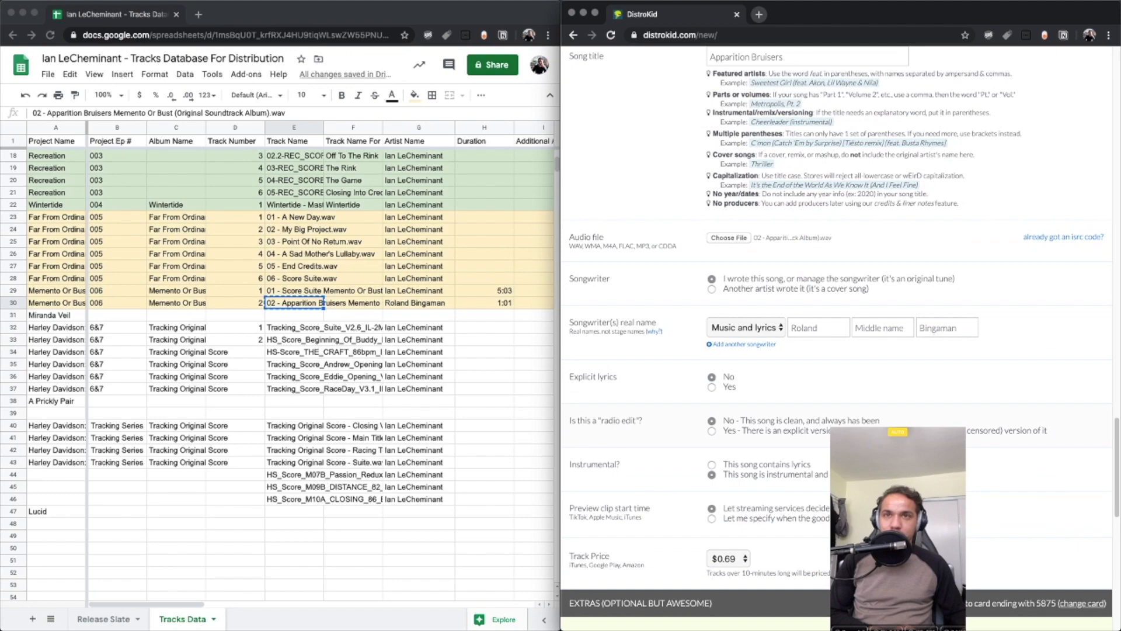
pyautogui.moveTo(891, 14)
pyautogui.mouseDown()
pyautogui.moveTo(514, 28)
pyautogui.moveTo(885, 14)
pyautogui.mouseUp()
# Check the optional extras and mandatory checkboxes, and submit the album to start the upload
pyautogui.scroll(-10, 935, 362)
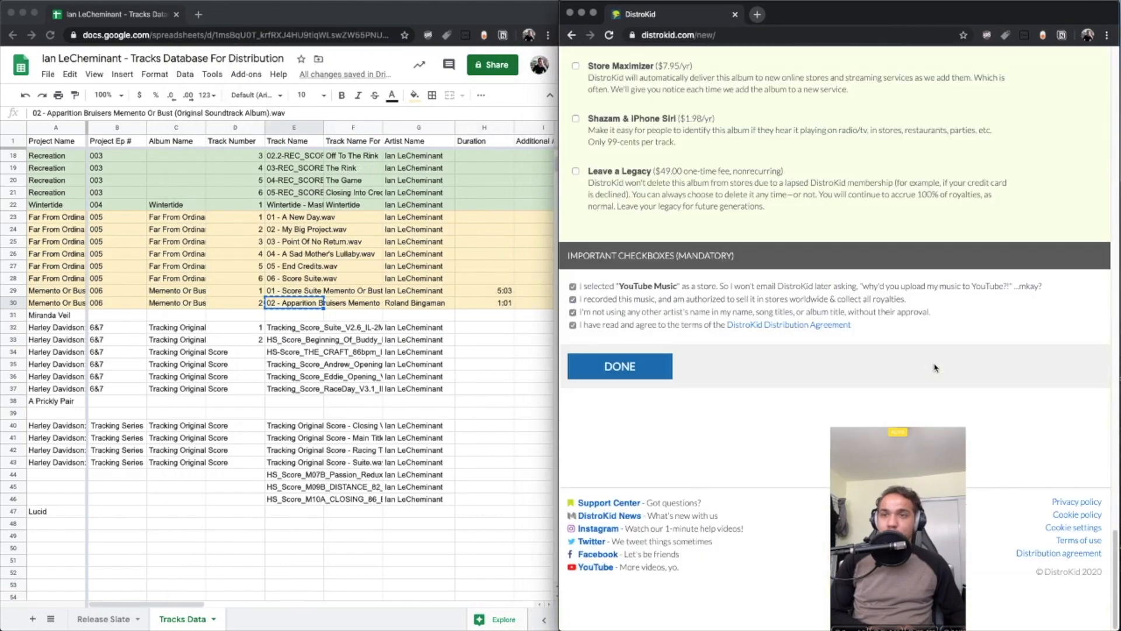
pyautogui.scroll(3, 929, 351)
pyautogui.scroll(-3, 695, 527)
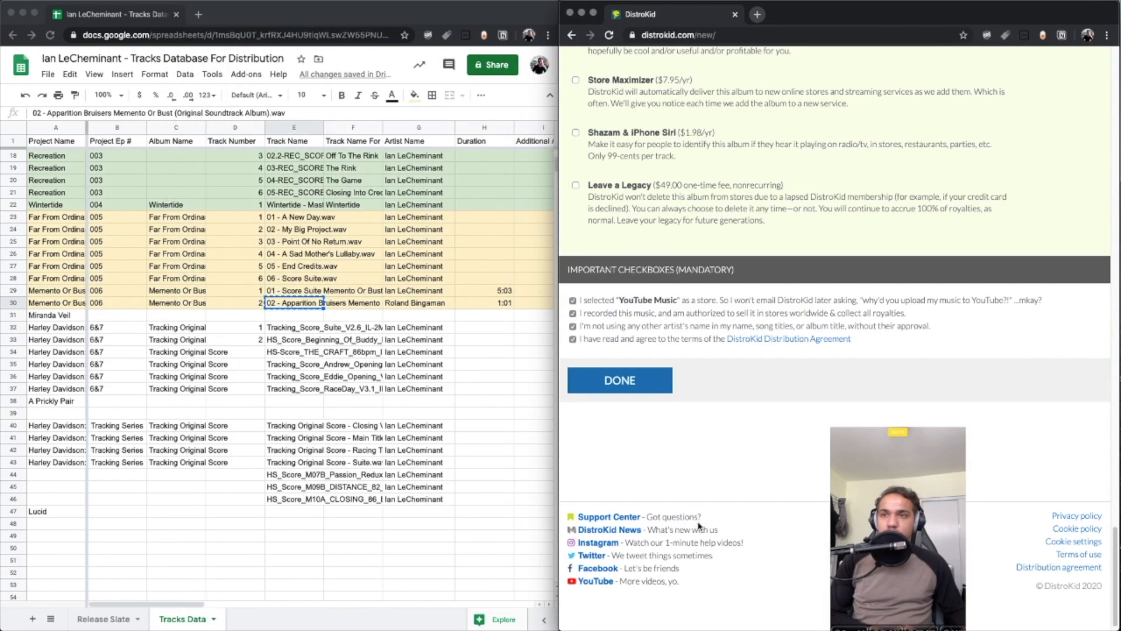
pyautogui.click(628, 380)
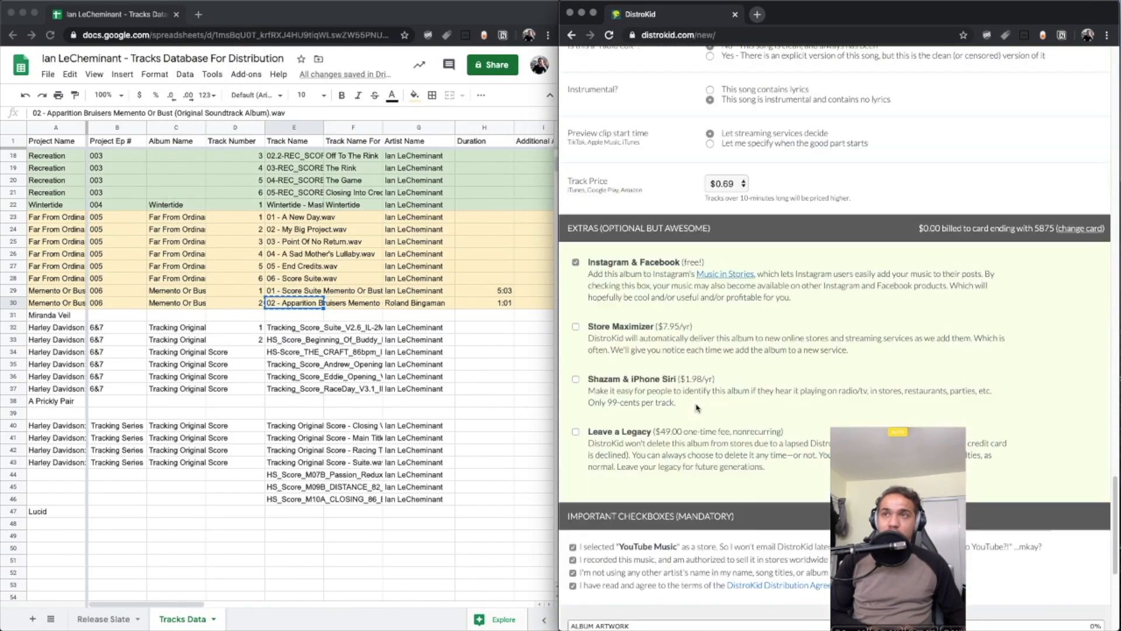
pyautogui.scroll(-1, 723, 439)
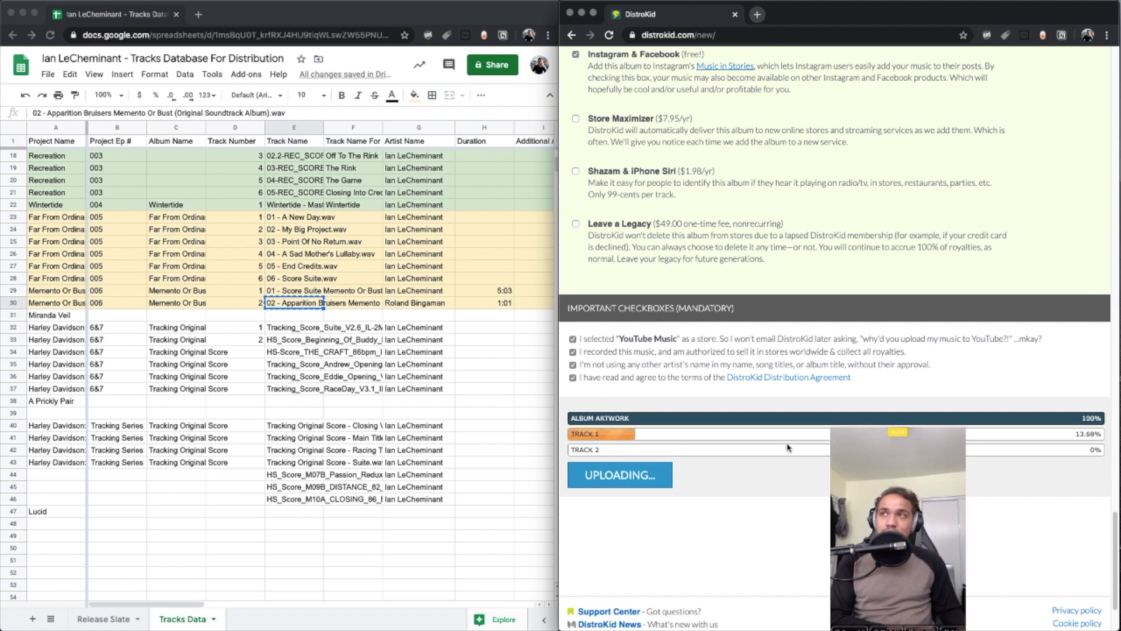
# Enter release date 05/22/2020 for both Memento Or Bust tracks in the spreadsheet and select the first track's Film Prod Co. cell
pyautogui.click(526, 499)
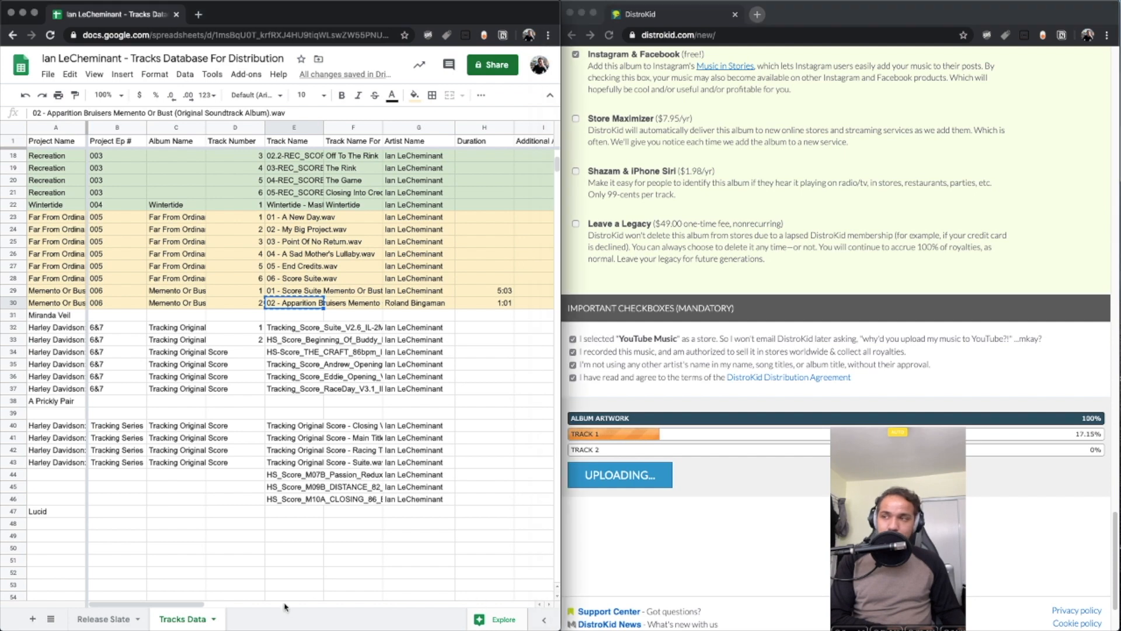
pyautogui.moveTo(196, 607); pyautogui.dragTo(444, 606)
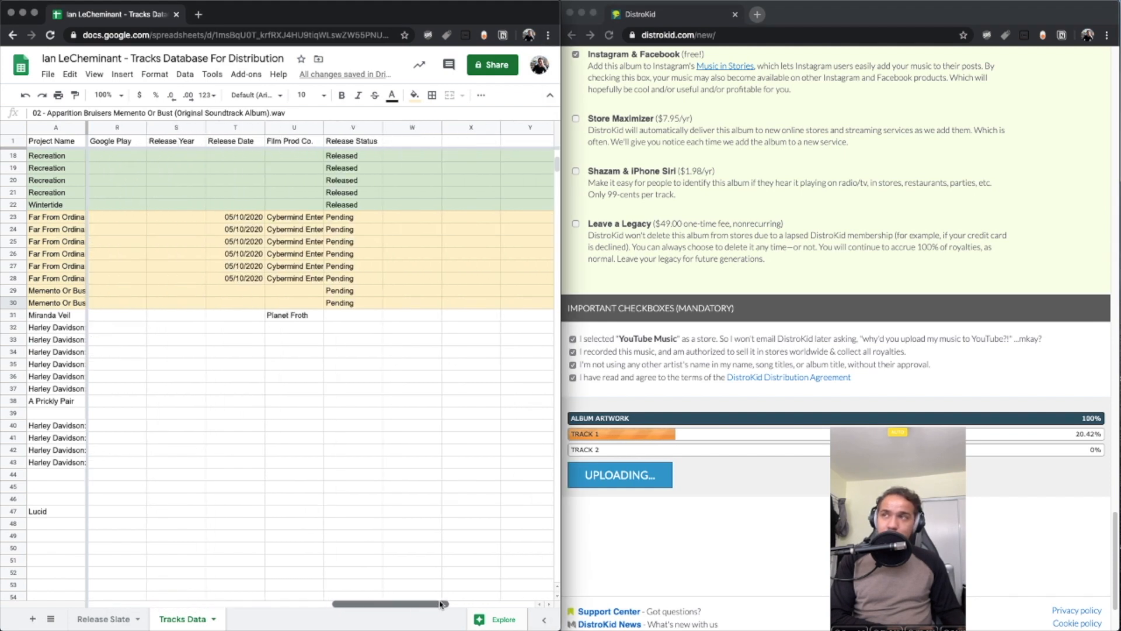
pyautogui.click(237, 286)
pyautogui.write('05/22/2020')
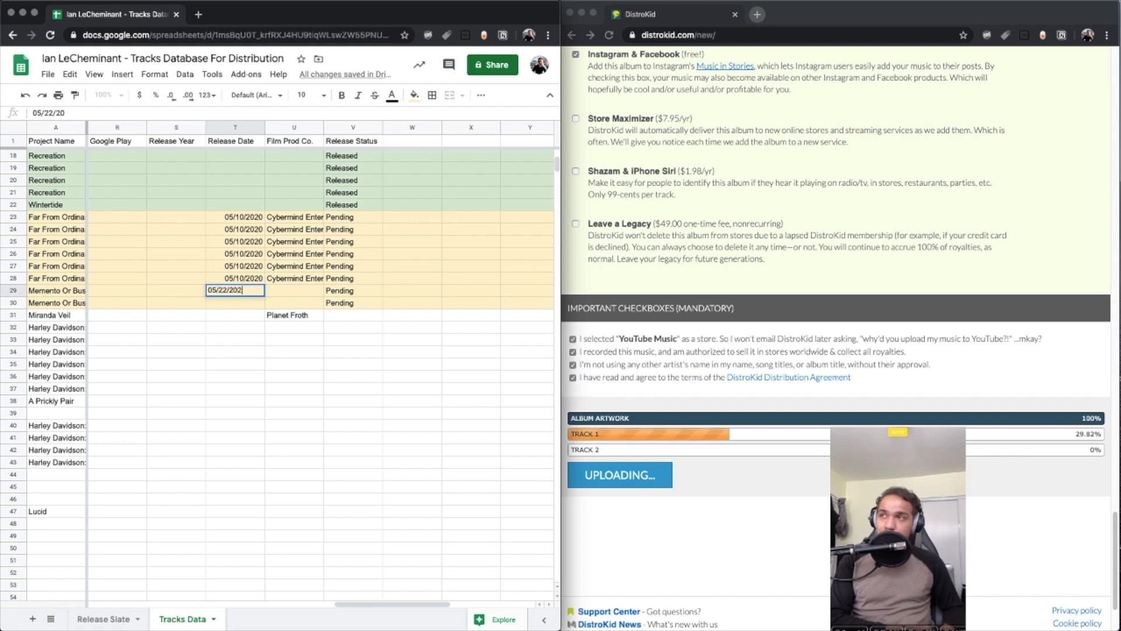
pyautogui.press('Return')
pyautogui.press('Up')
pyautogui.press('super+c')
pyautogui.press('Down')
pyautogui.press('super+v')
pyautogui.press('Right')
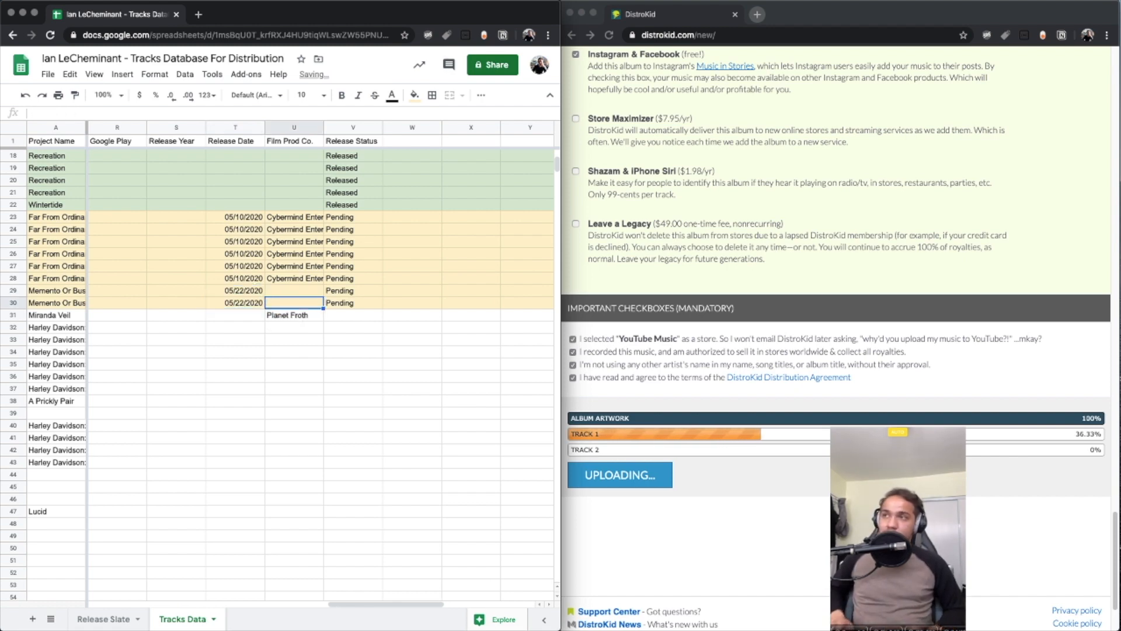
pyautogui.press('Up')
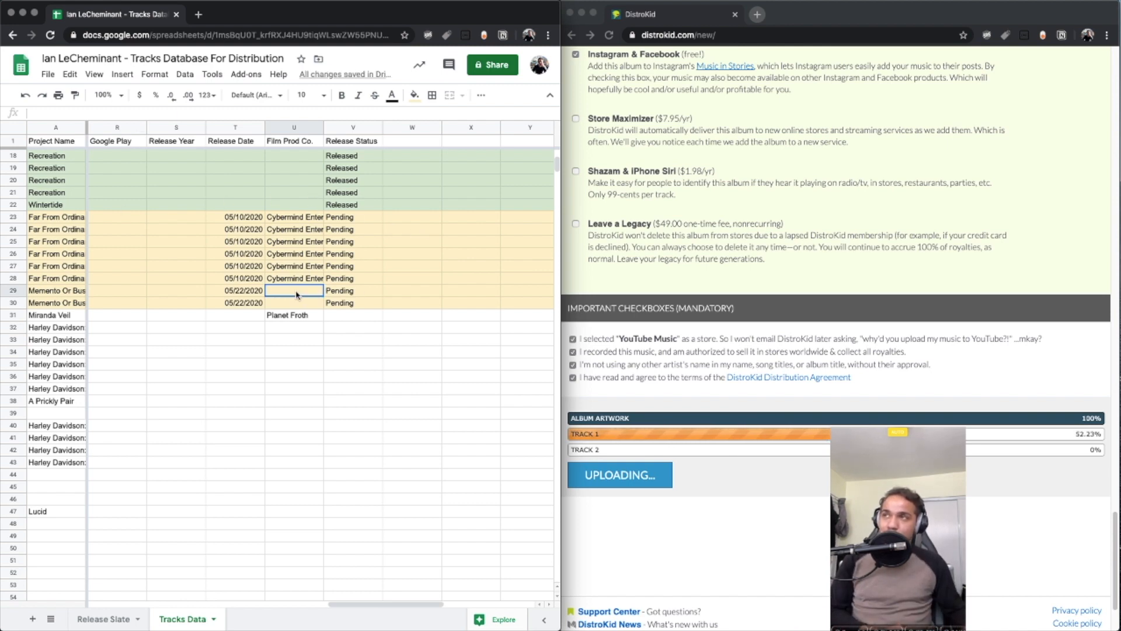
# Look across the columns of the Memento Or Bust and Far From Ordinary rows to check their recorded track and release details
pyautogui.press('Left')
pyautogui.press('Left')
pyautogui.press('Right')
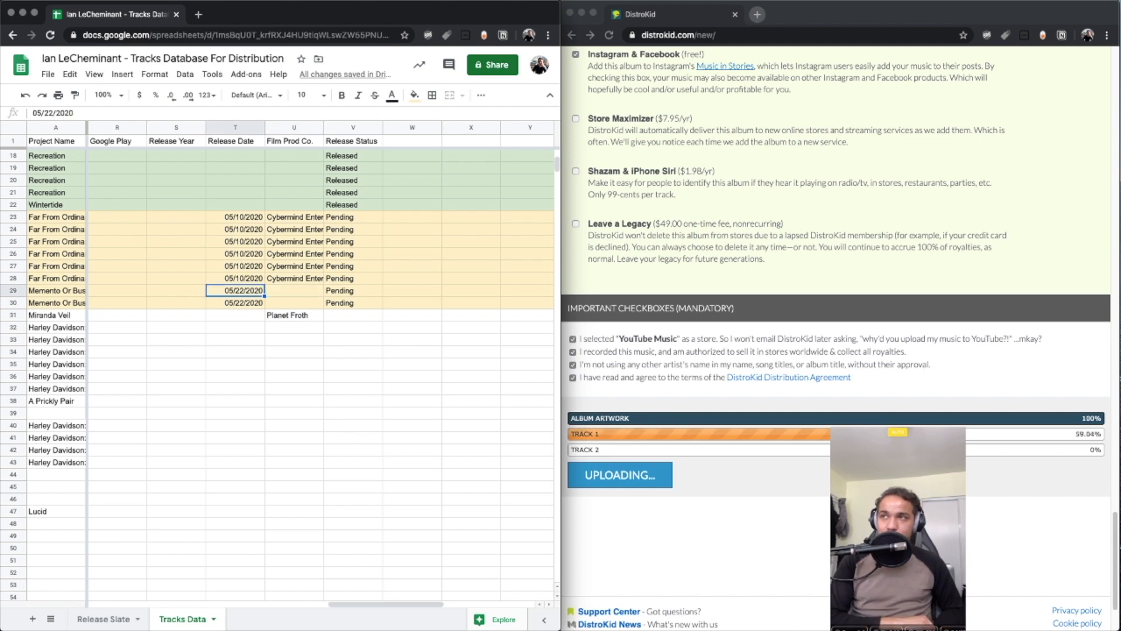
pyautogui.press('Right')
pyautogui.press('Right')
pyautogui.press('Left')
pyautogui.press('Left')
pyautogui.press('Left')
pyautogui.press('Left')
pyautogui.press('Left')
pyautogui.press('Left')
pyautogui.press('Left')
pyautogui.press('Left')
pyautogui.press('Left')
pyautogui.press('Left')
pyautogui.press('Left')
pyautogui.press('Left')
pyautogui.press('Left')
pyautogui.press('Left')
pyautogui.press('Left')
pyautogui.press('Left')
pyautogui.press('Left')
pyautogui.press('Left')
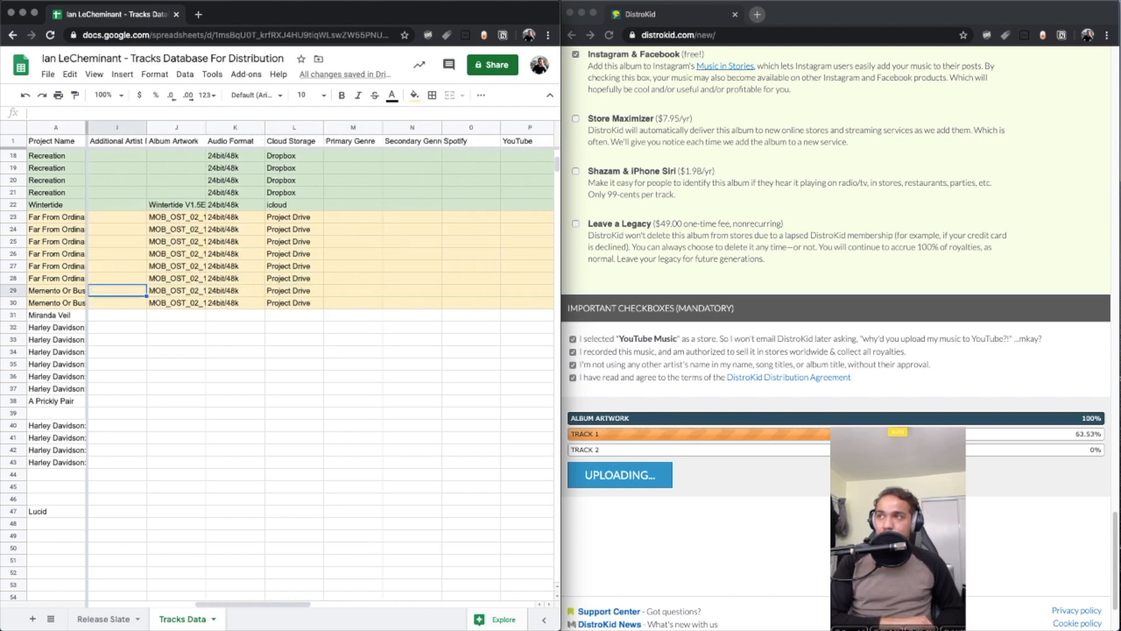
pyautogui.press('Left')
pyautogui.press('Left')
pyautogui.press('Left')
pyautogui.click(180, 230)
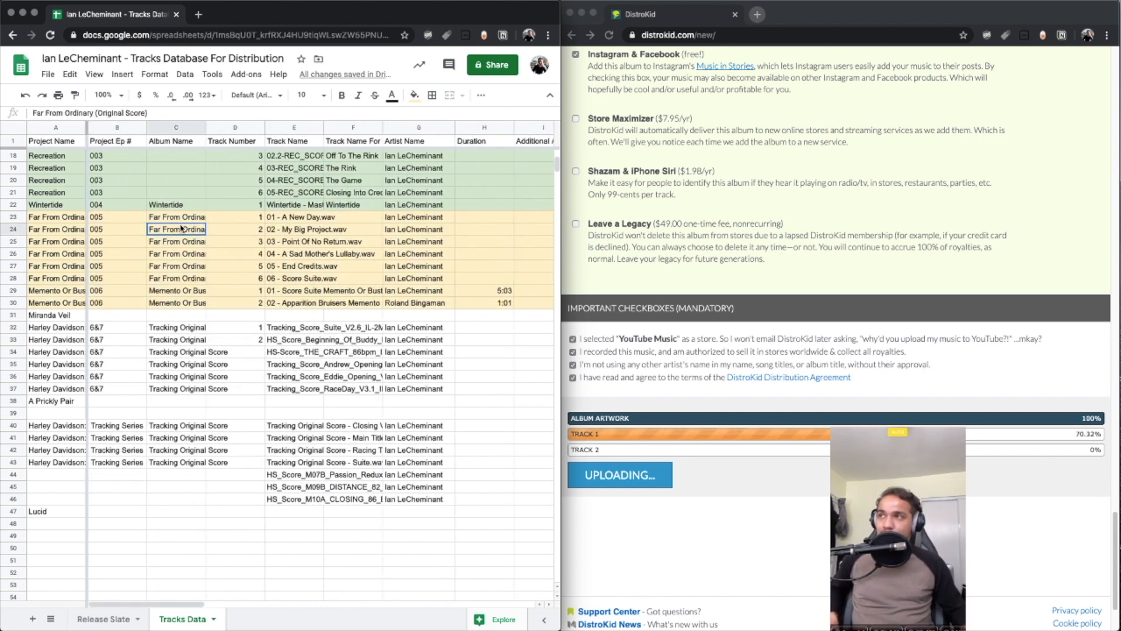
pyautogui.hscroll(2, 181, 231)
pyautogui.hscroll(3, 180, 230)
pyautogui.click(258, 218)
pyautogui.click(279, 221)
pyautogui.hscroll(2, 280, 222)
pyautogui.hscroll(-4, 280, 222)
pyautogui.hscroll(6, 280, 225)
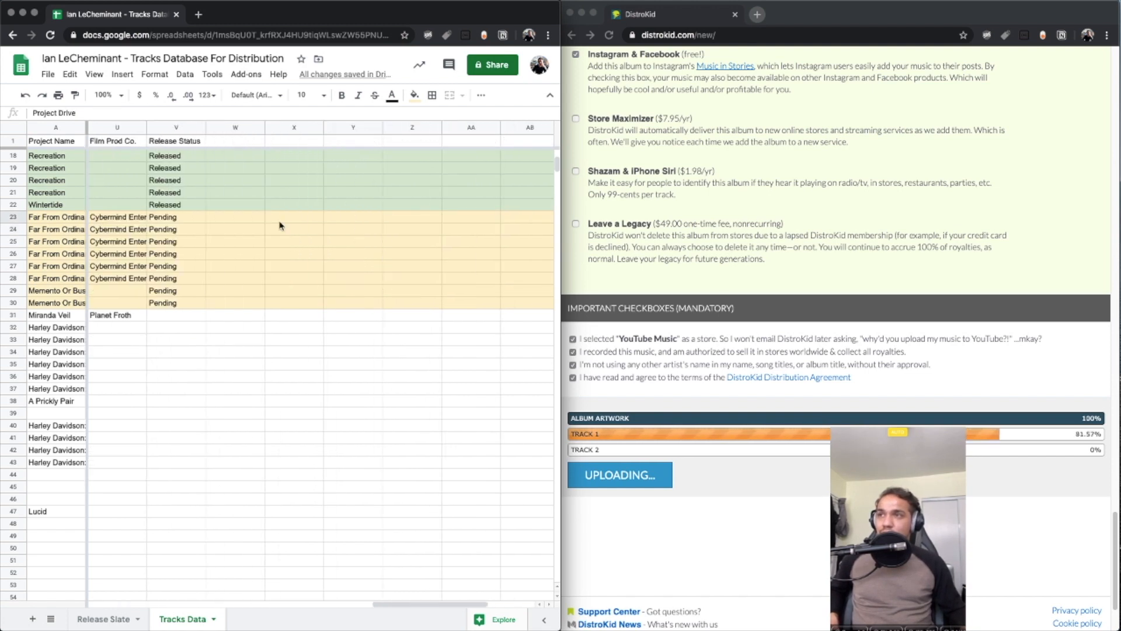
pyautogui.hscroll(-1, 280, 223)
# Change the Release Status of all six Far From Ordinary tracks to Released by copying the Wintertide row's status
pyautogui.click(181, 221)
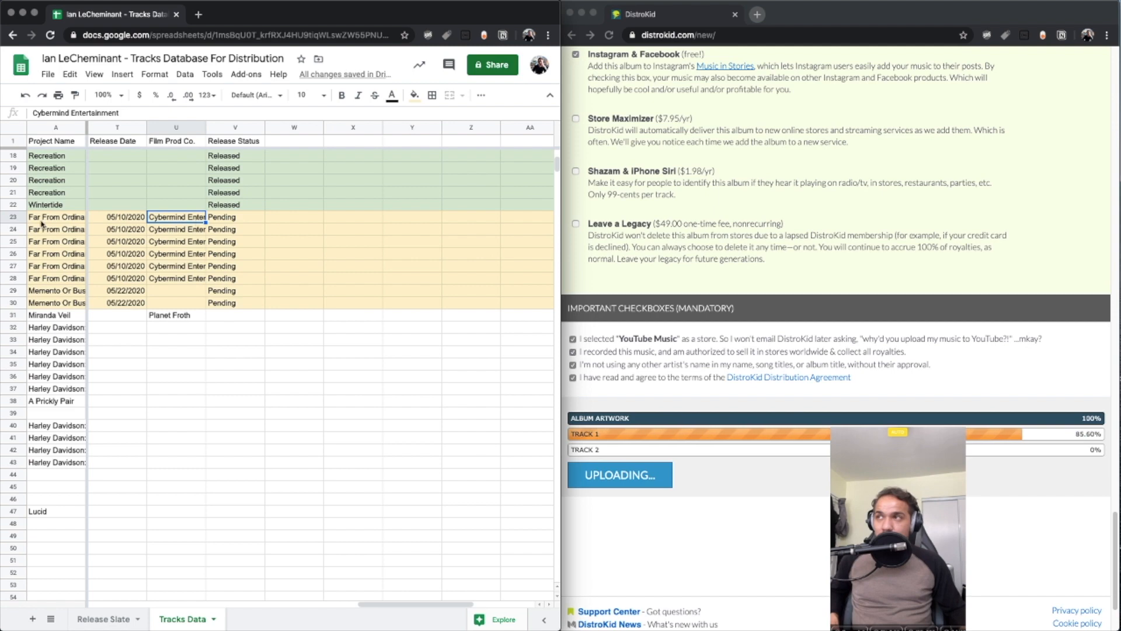
pyautogui.click(227, 219)
pyautogui.press('Up')
pyautogui.hotkey('ctrl', 'c')
pyautogui.click(229, 219)
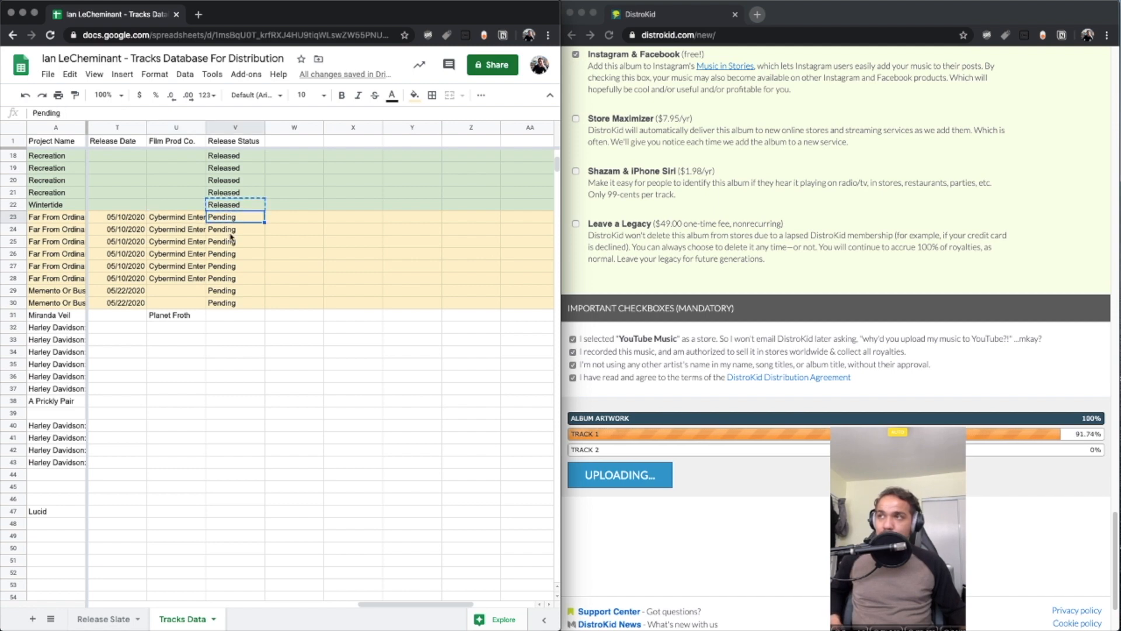
pyautogui.hotkey('ctrl', 'v')
pyautogui.keyDown('shift'); pyautogui.click(227, 280); pyautogui.keyUp('shift')
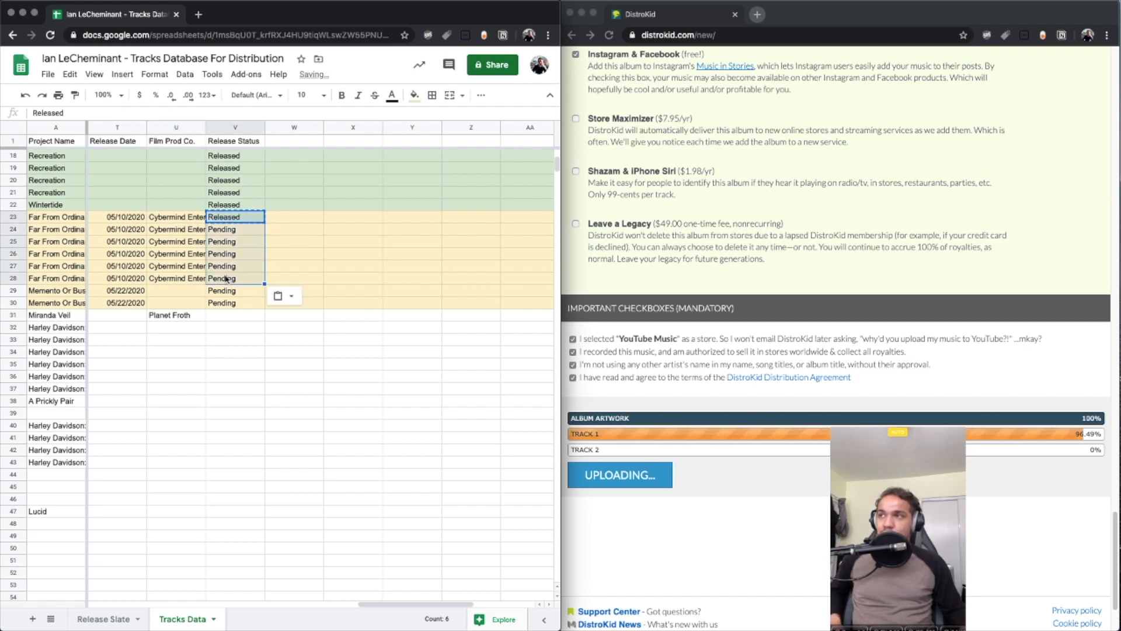
pyautogui.hotkey('ctrl', 'v')
# Fill the six Far From Ordinary rows, 23 to 28, with the light green used for released tracks
pyautogui.hscroll(-8, 234, 277)
pyautogui.click(13, 217)
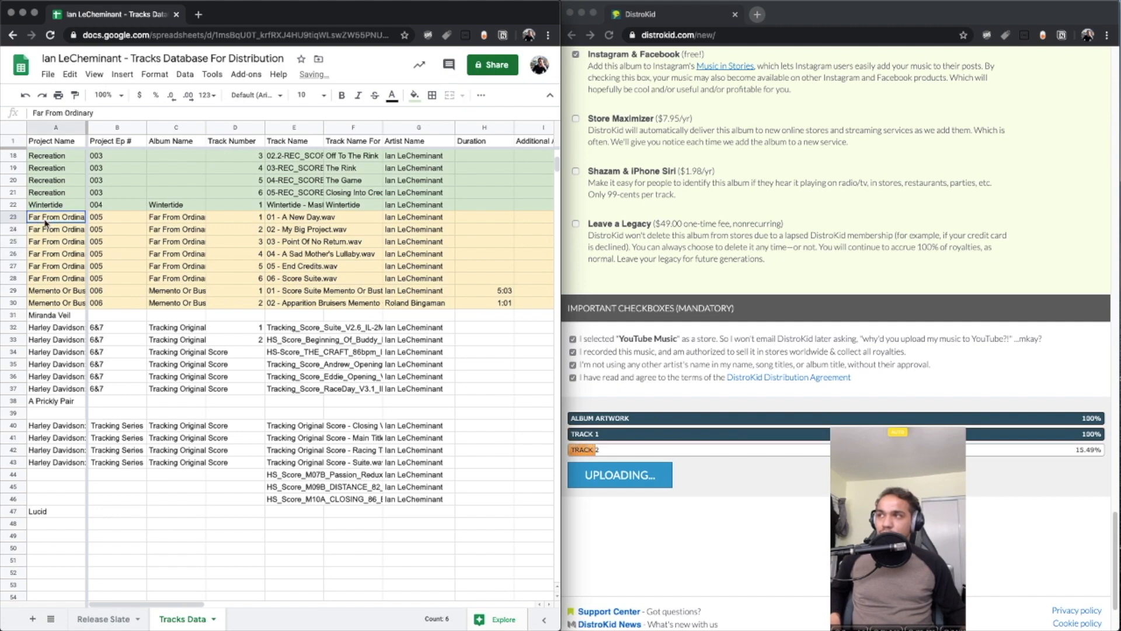
pyautogui.keyDown('shift'); pyautogui.click(14, 279); pyautogui.keyUp('shift')
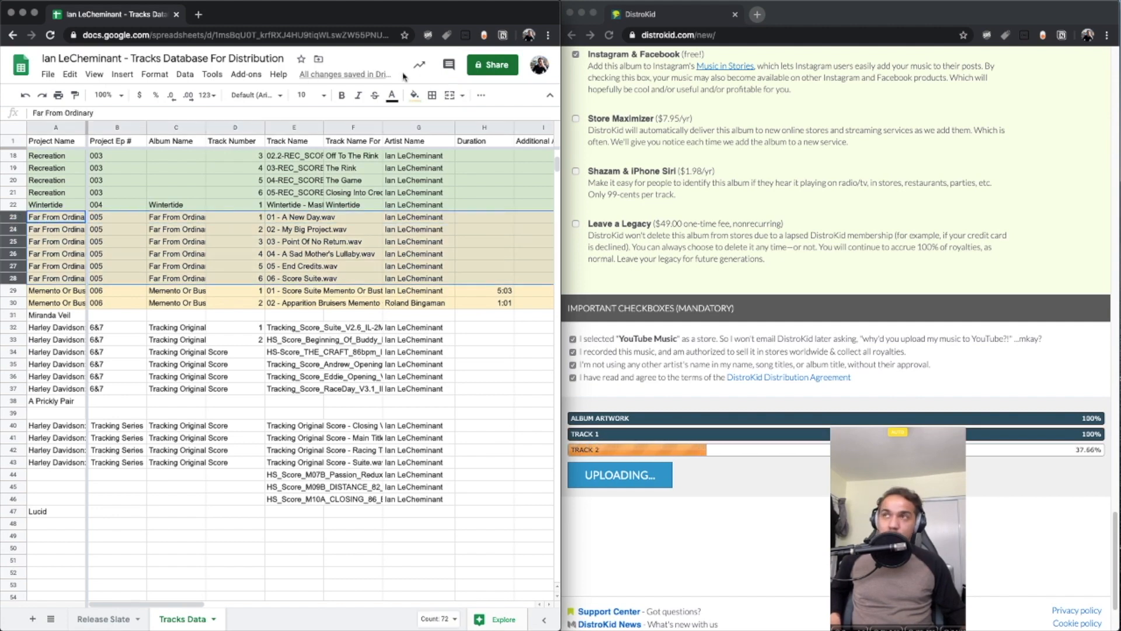
pyautogui.click(414, 95)
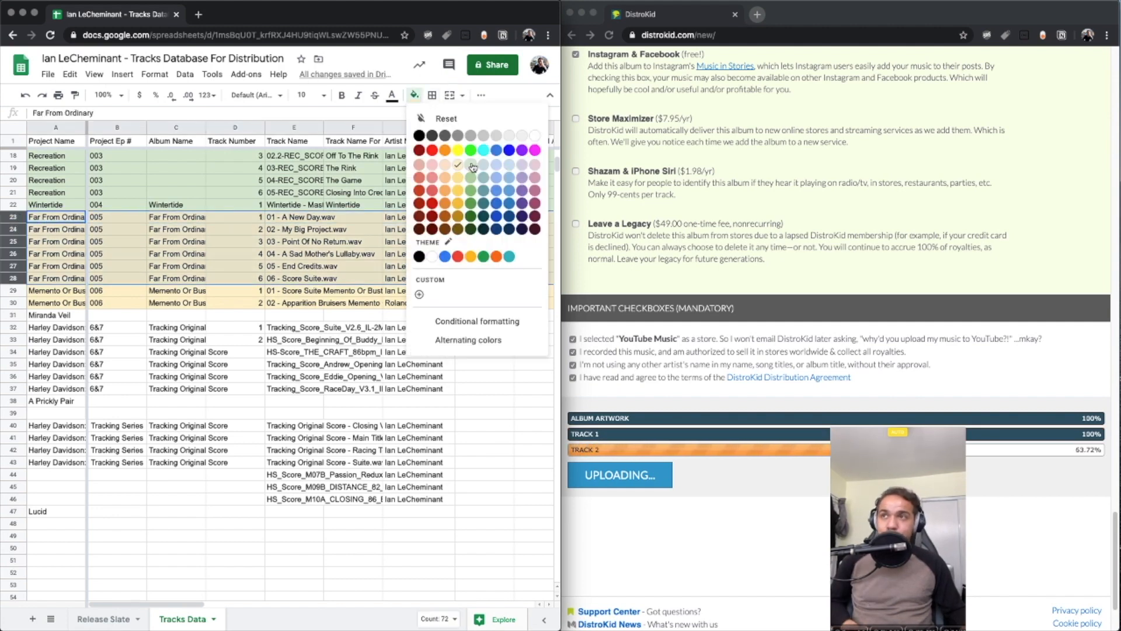
pyautogui.click(471, 170)
pyautogui.click(467, 315)
pyautogui.hscroll(2, 369, 286)
pyautogui.hscroll(-2, 369, 286)
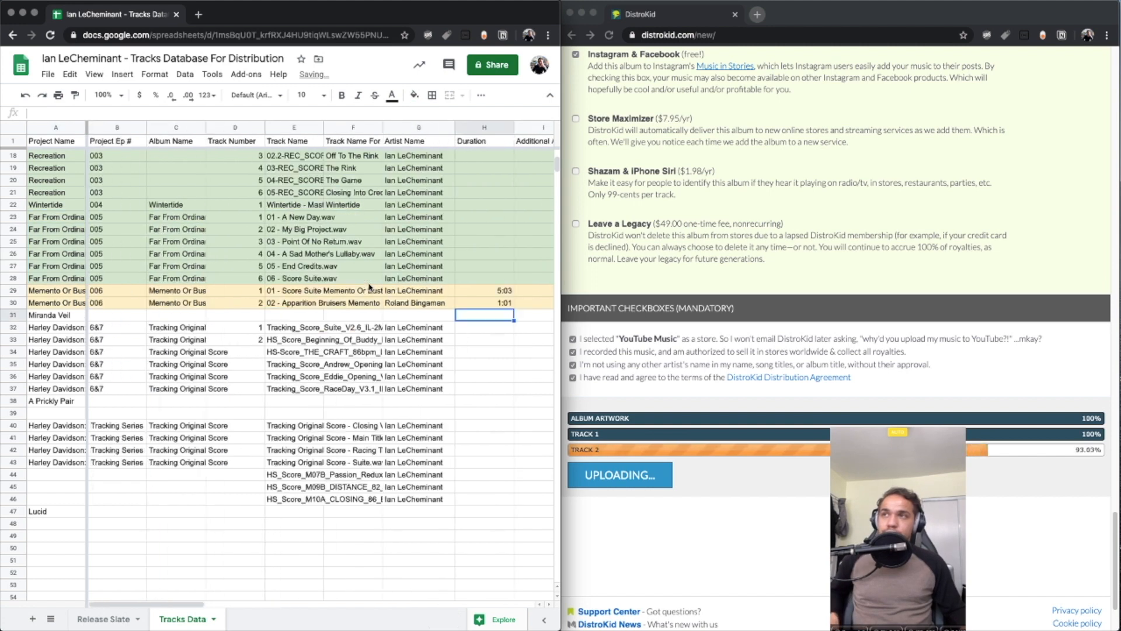
# Read the DistroKid upload confirmation page, including the release date notice, the pre-save sharing links and the follow-up options
pyautogui.scroll(3, 967, 372)
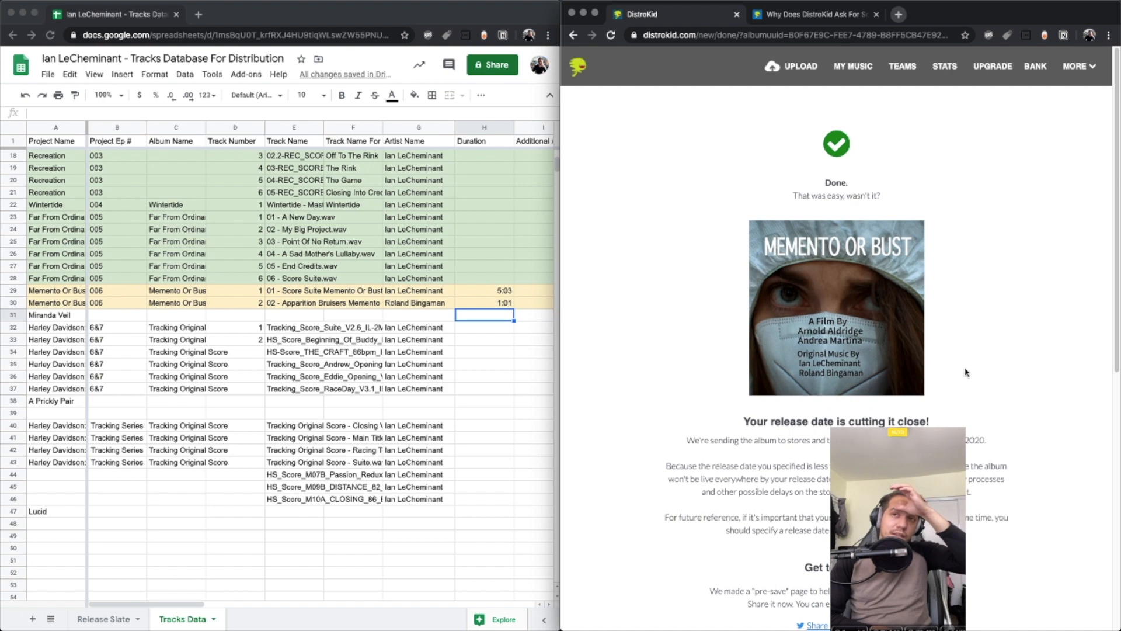
pyautogui.scroll(-1, 837, 350)
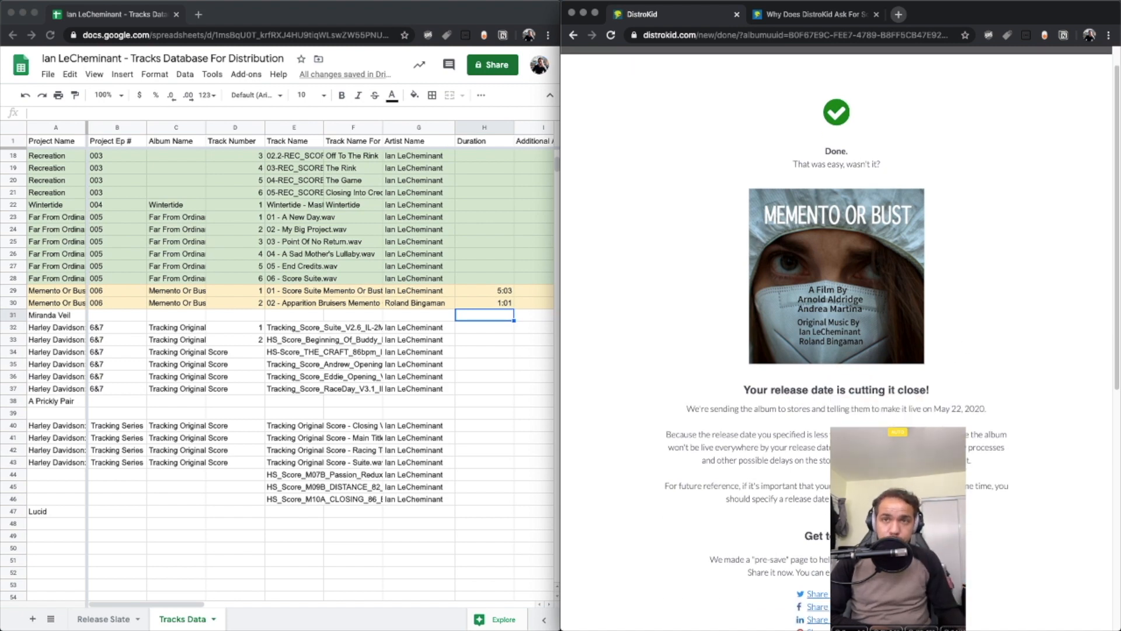
pyautogui.moveTo(927, 405); pyautogui.dragTo(990, 409)
pyautogui.click(982, 437)
pyautogui.scroll(-3, 981, 438)
pyautogui.moveTo(672, 278); pyautogui.dragTo(1009, 313)
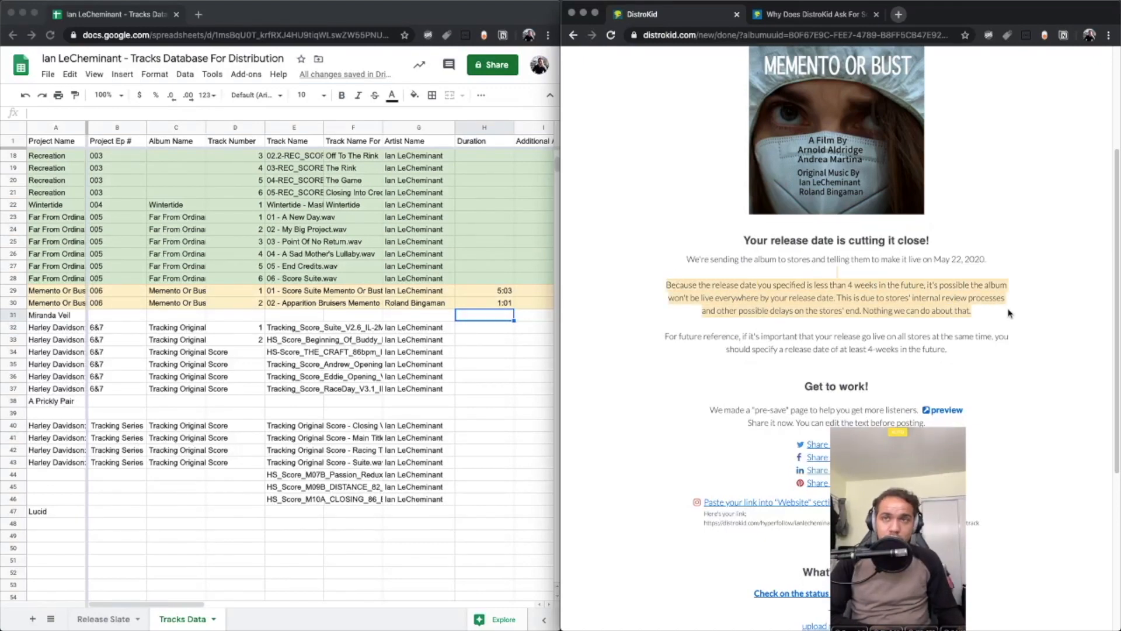
pyautogui.click(995, 341)
pyautogui.moveTo(954, 351); pyautogui.dragTo(674, 264)
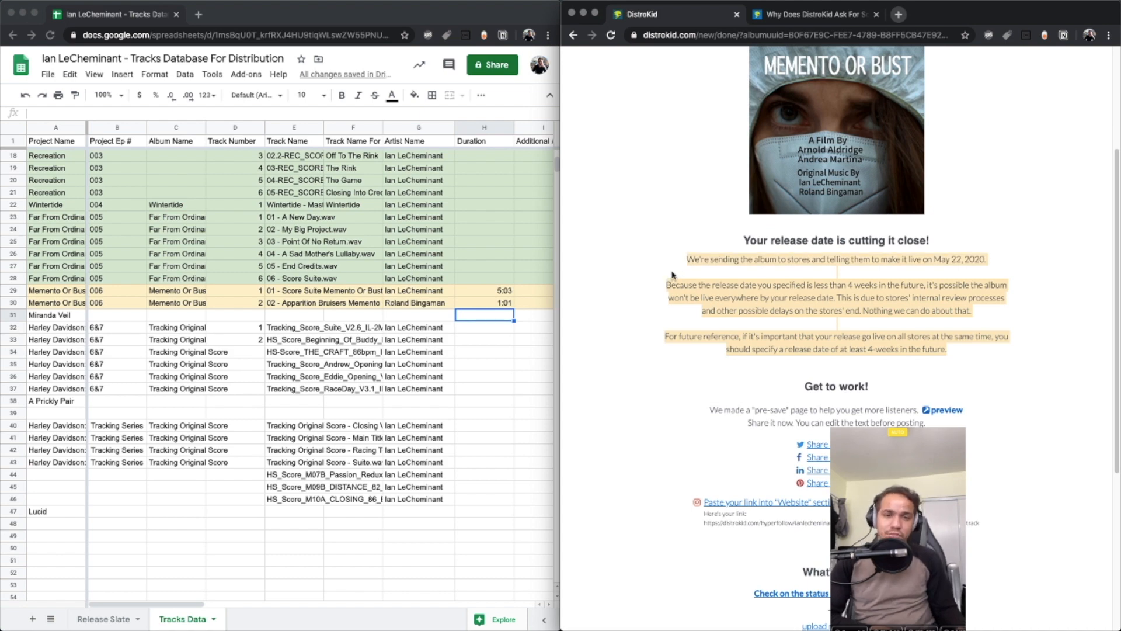
pyautogui.click(950, 363)
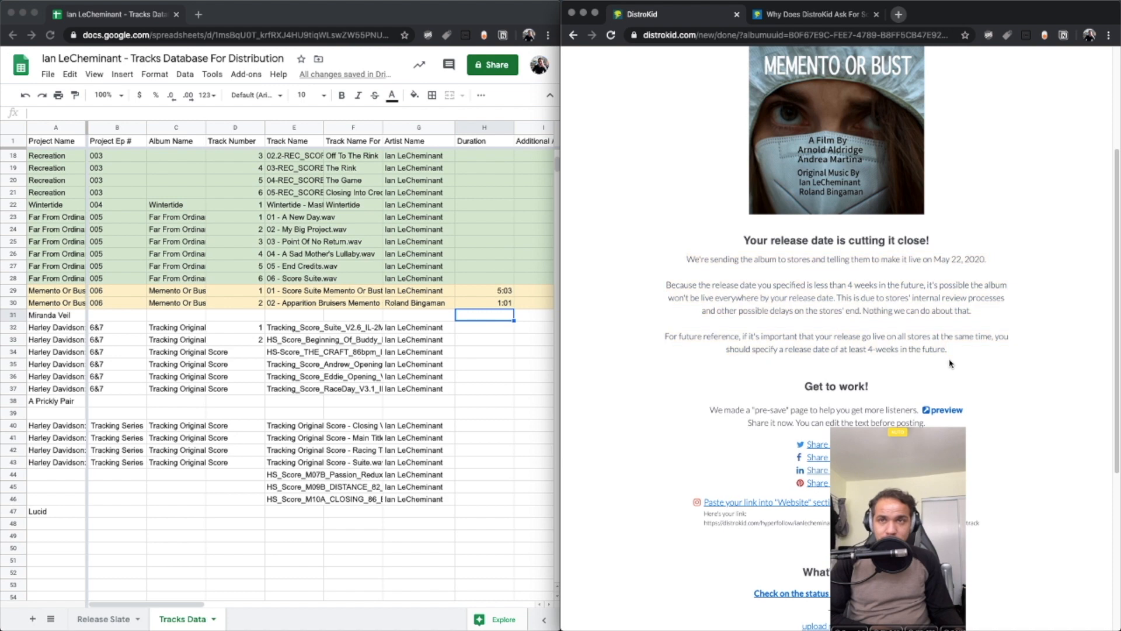
pyautogui.scroll(-1, 951, 364)
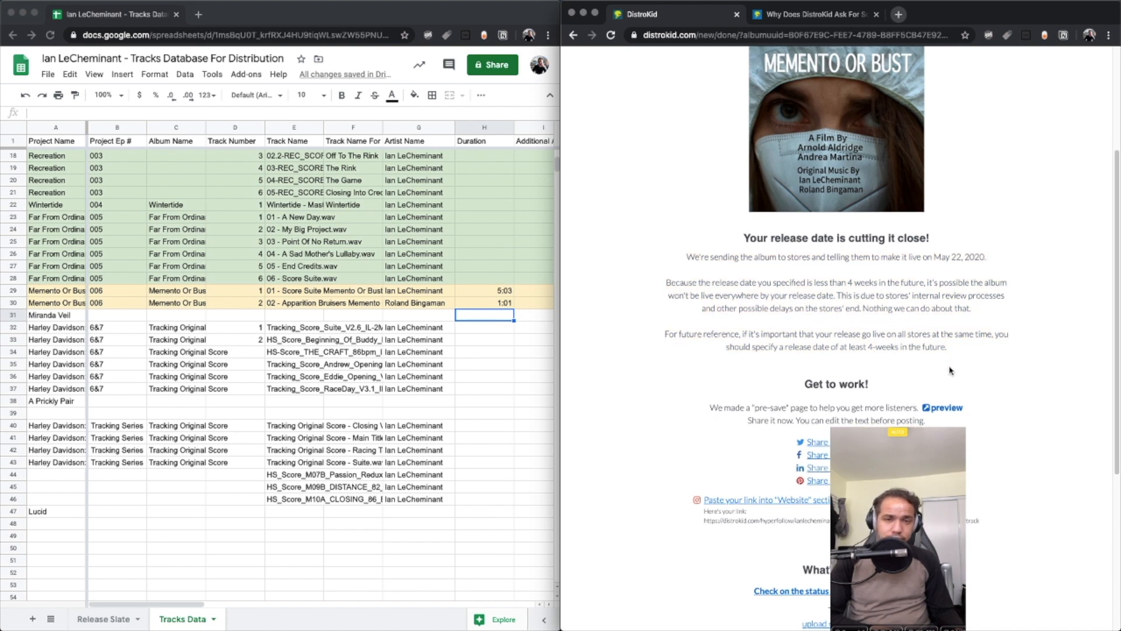
pyautogui.scroll(-5, 950, 369)
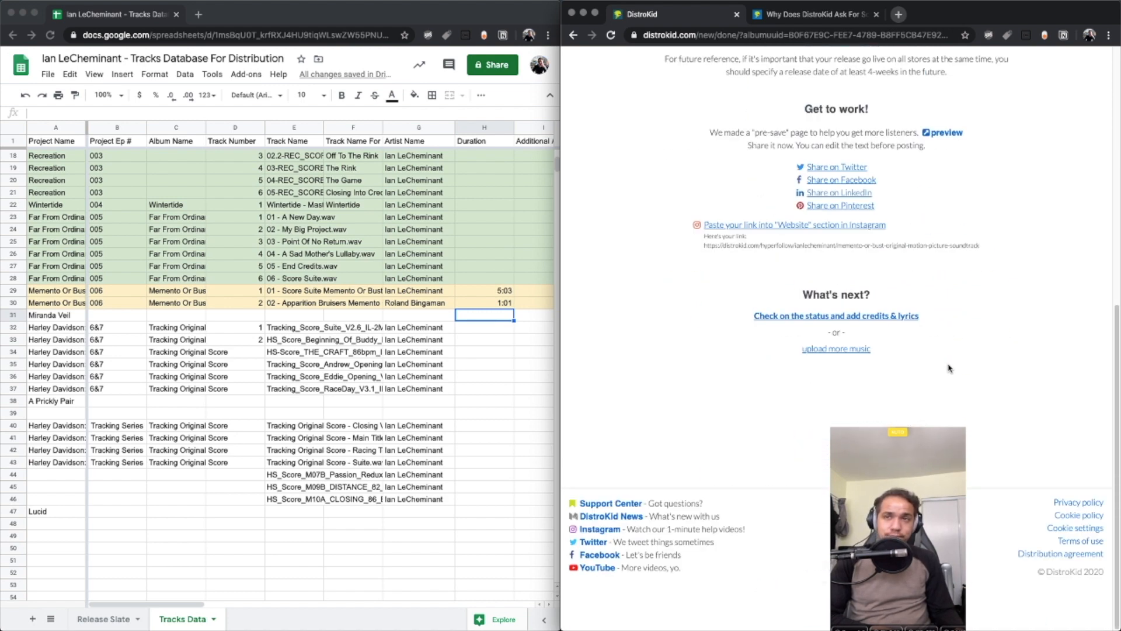
# Open the album's status page, look over the credit types offered for the Score Suite track, and return to the album
pyautogui.click(893, 322)
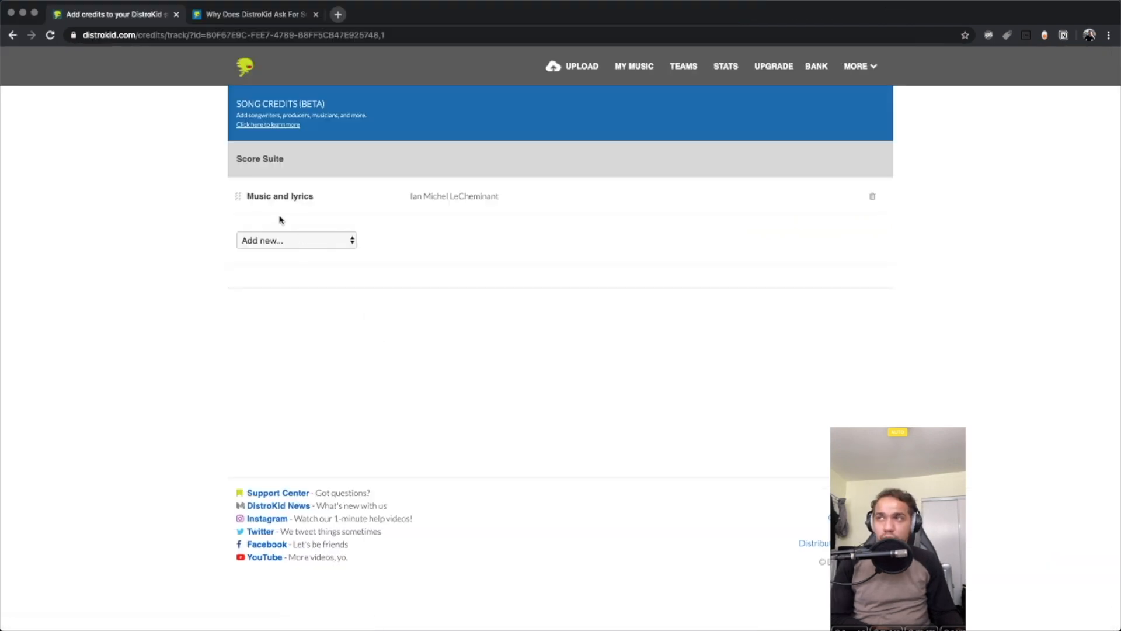
pyautogui.click(280, 237)
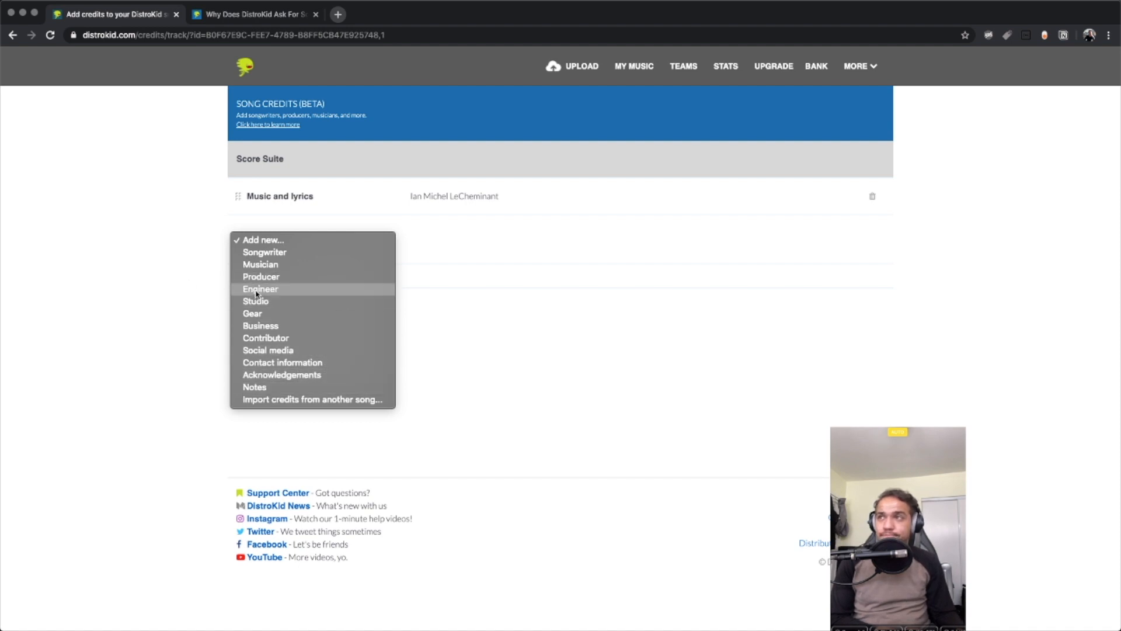
pyautogui.click(146, 272)
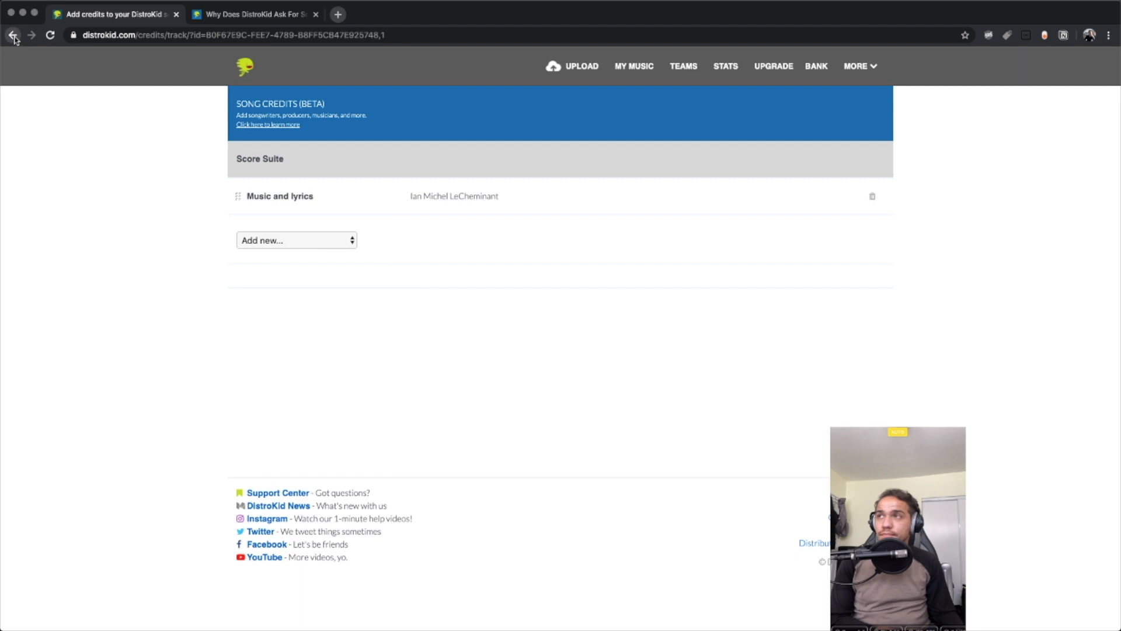
pyautogui.click(13, 35)
# Open the album's team for editing and add a new team member row to the Apparition Bruisers track
pyautogui.scroll(-3, 439, 305)
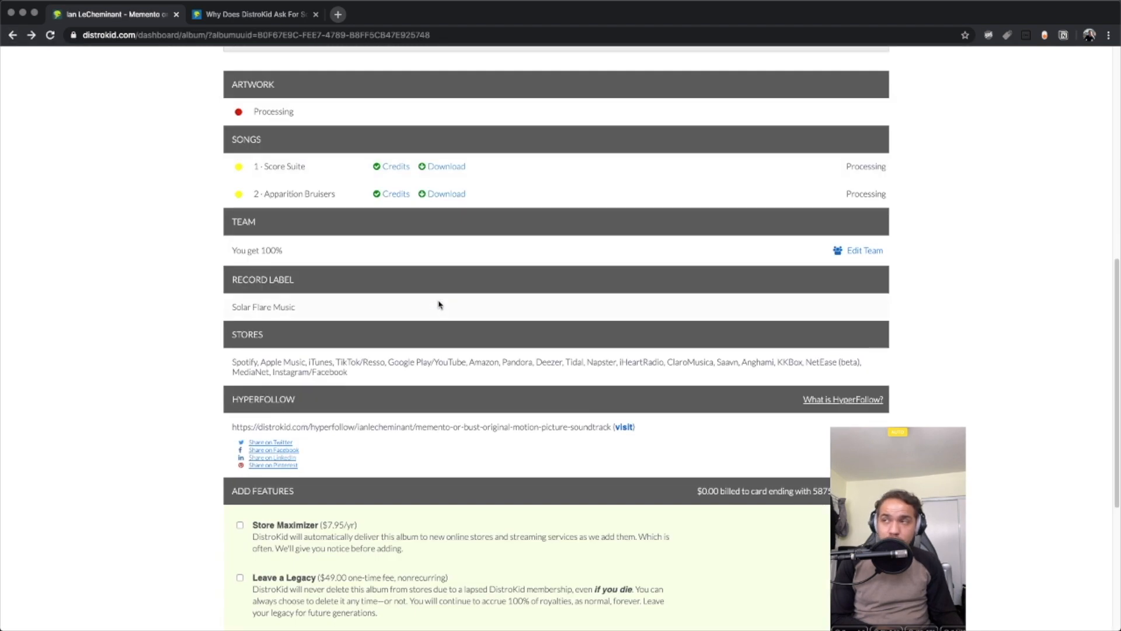
pyautogui.click(876, 258)
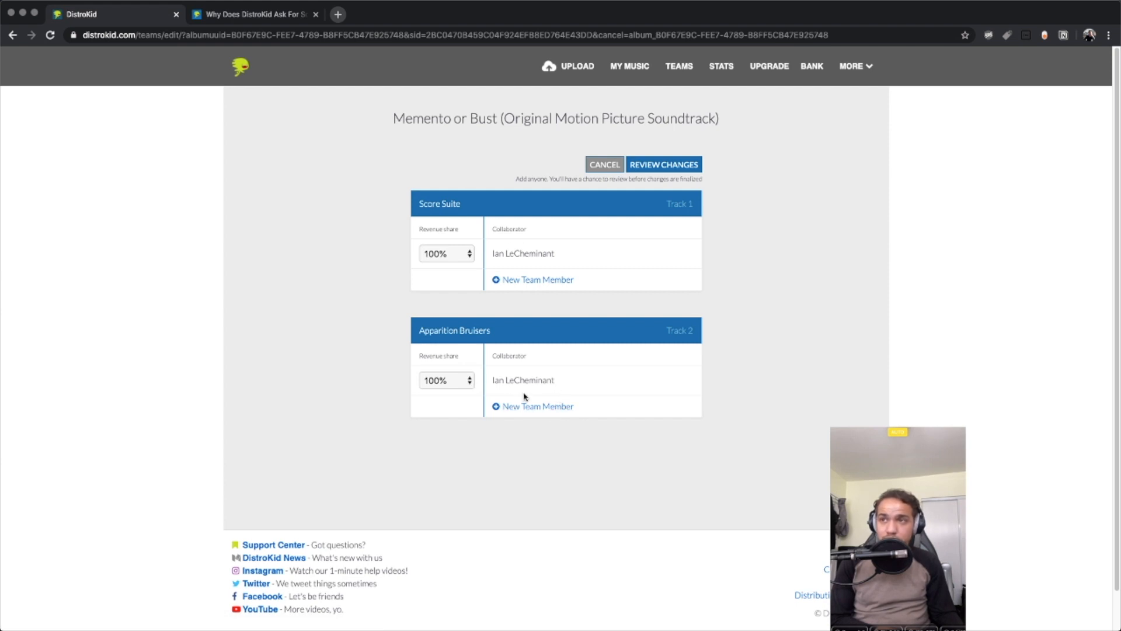
pyautogui.click(460, 381)
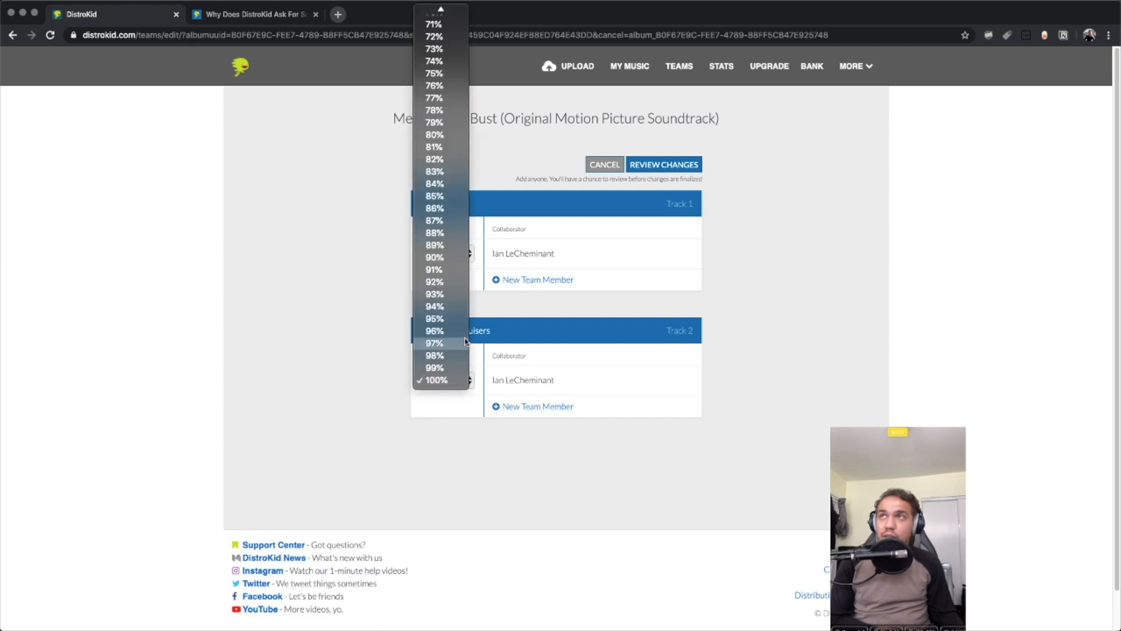
pyautogui.click(508, 405)
pyautogui.click(527, 407)
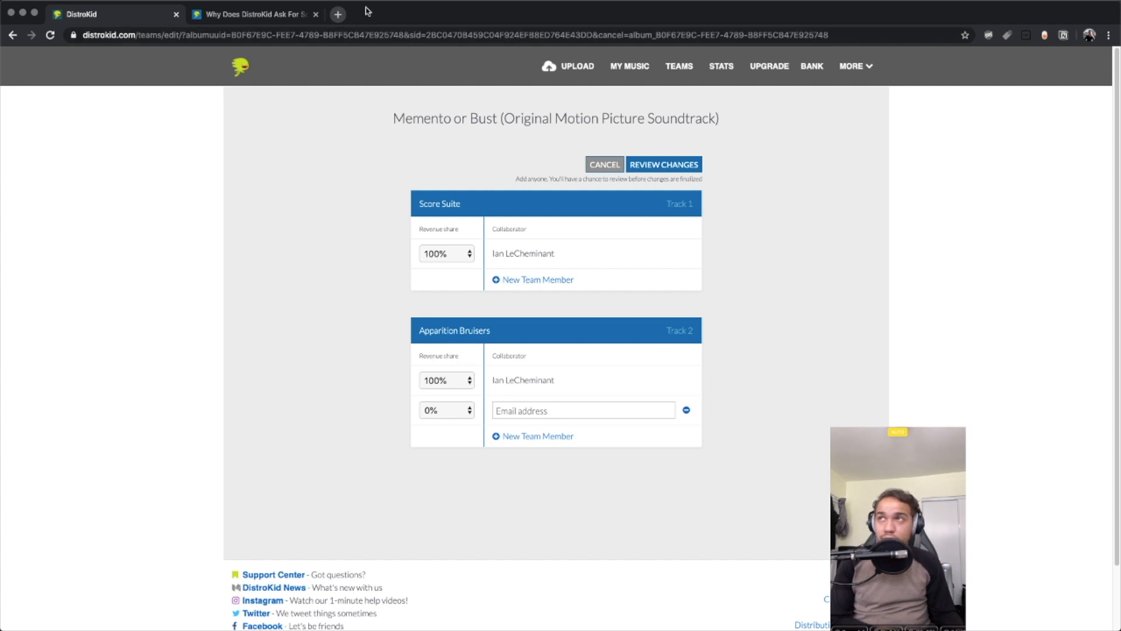
# Fill in the collaborator's email address for the new Apparition Bruisers team member
pyautogui.click(338, 14)
pyautogui.moveTo(338, 14); pyautogui.dragTo(982, 629)
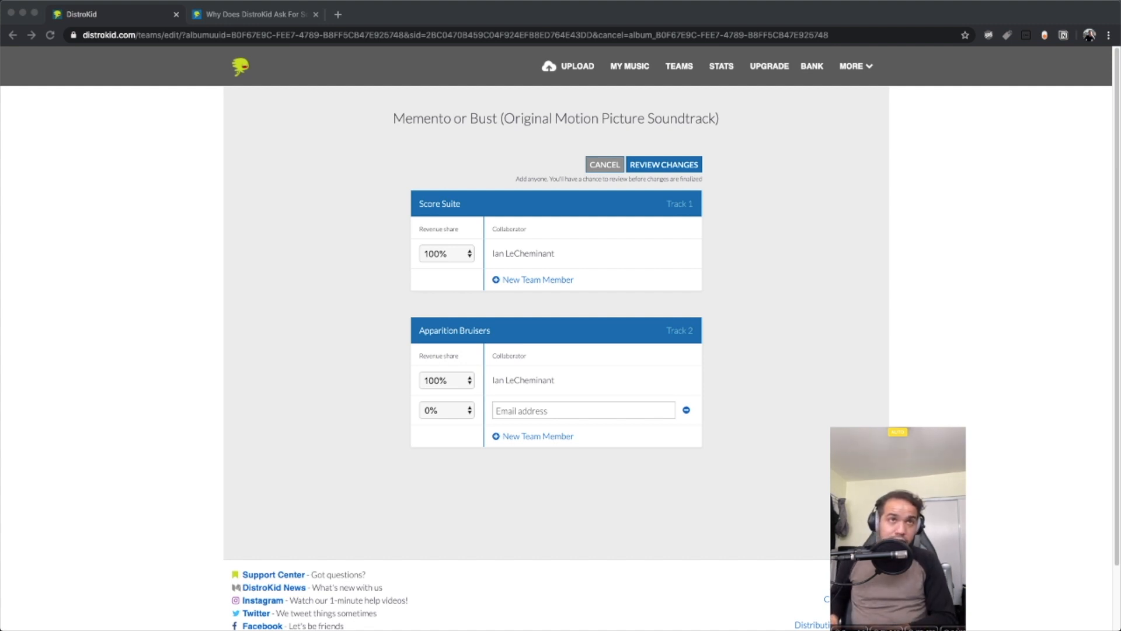
pyautogui.click(555, 413)
pyautogui.press('super+v')
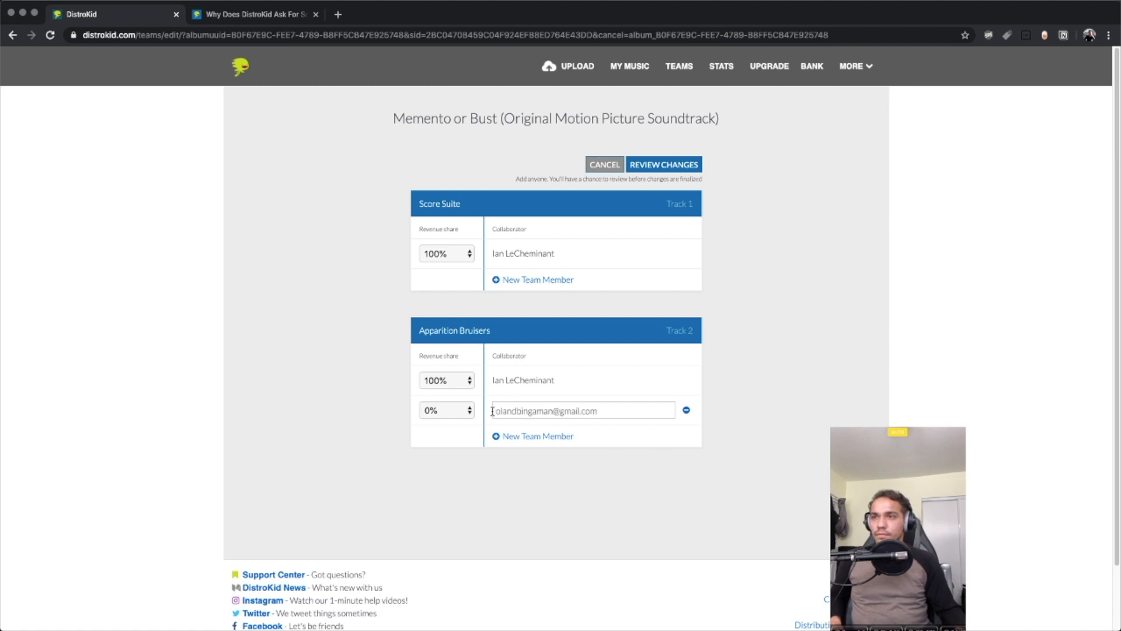
pyautogui.write('r')
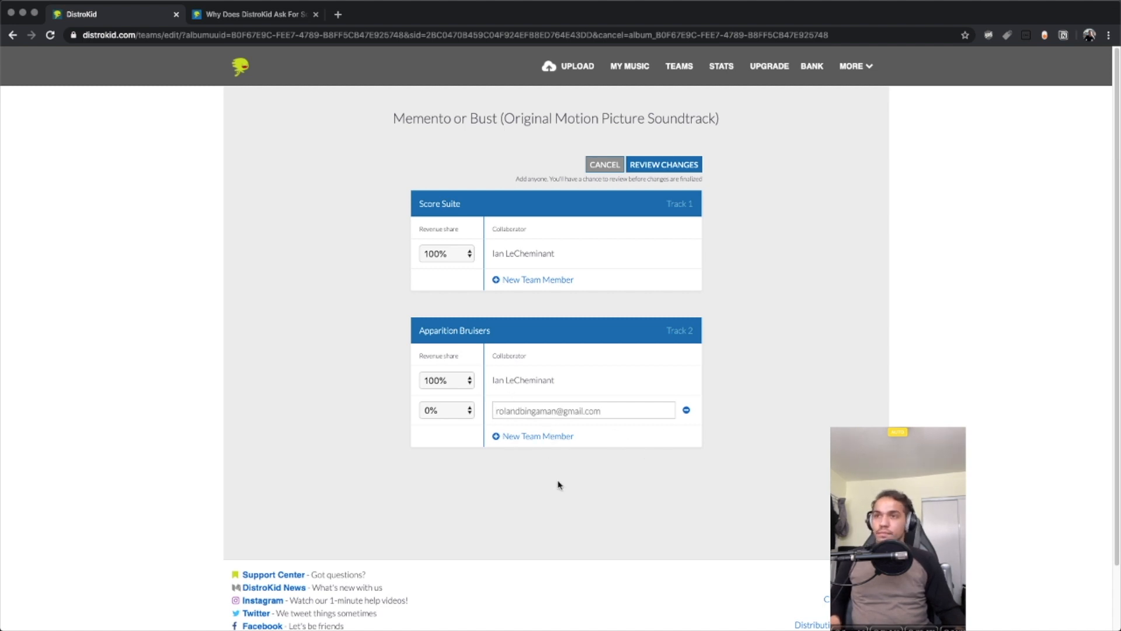
# Set the new collaborator's revenue share on Apparition Bruisers to 100% and review the resulting track and full-album splits
pyautogui.click(459, 413)
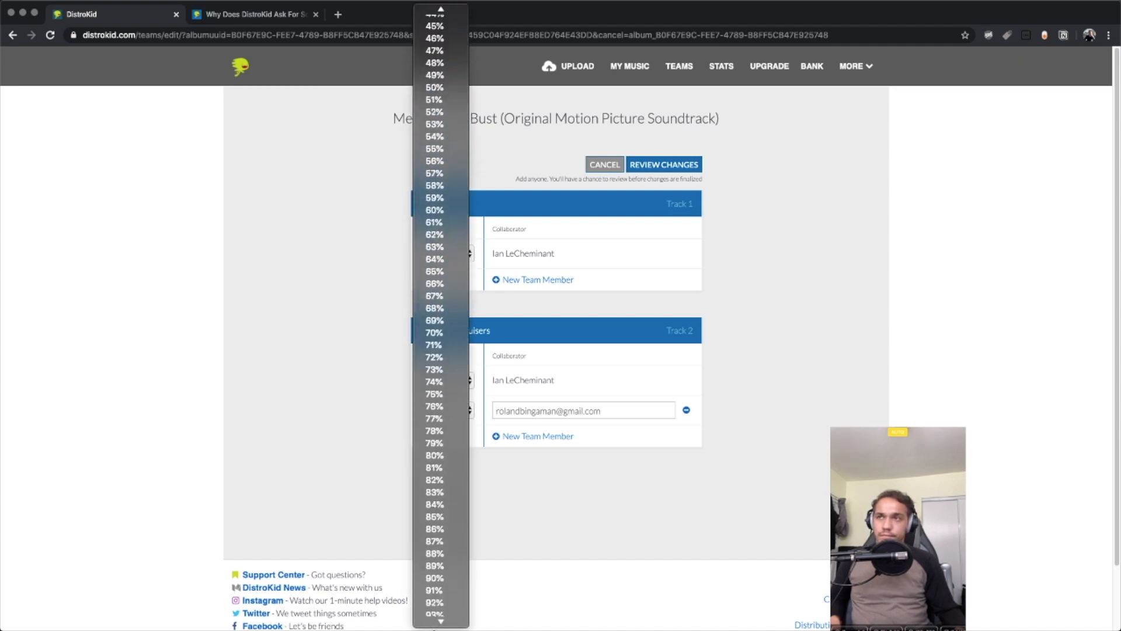
pyautogui.click(435, 620)
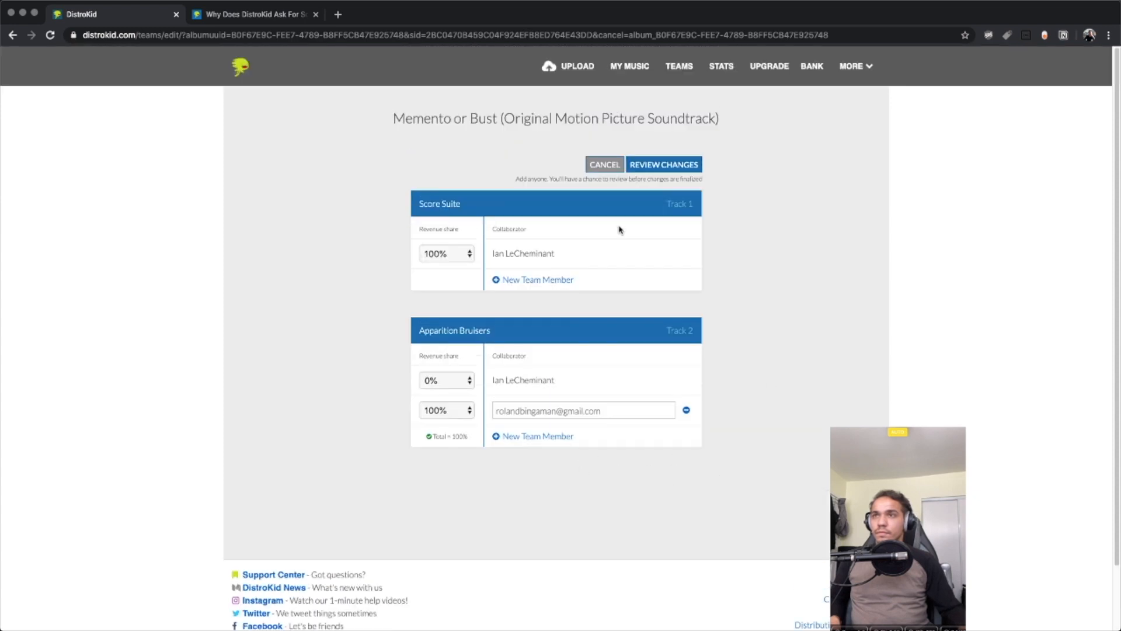
pyautogui.click(646, 165)
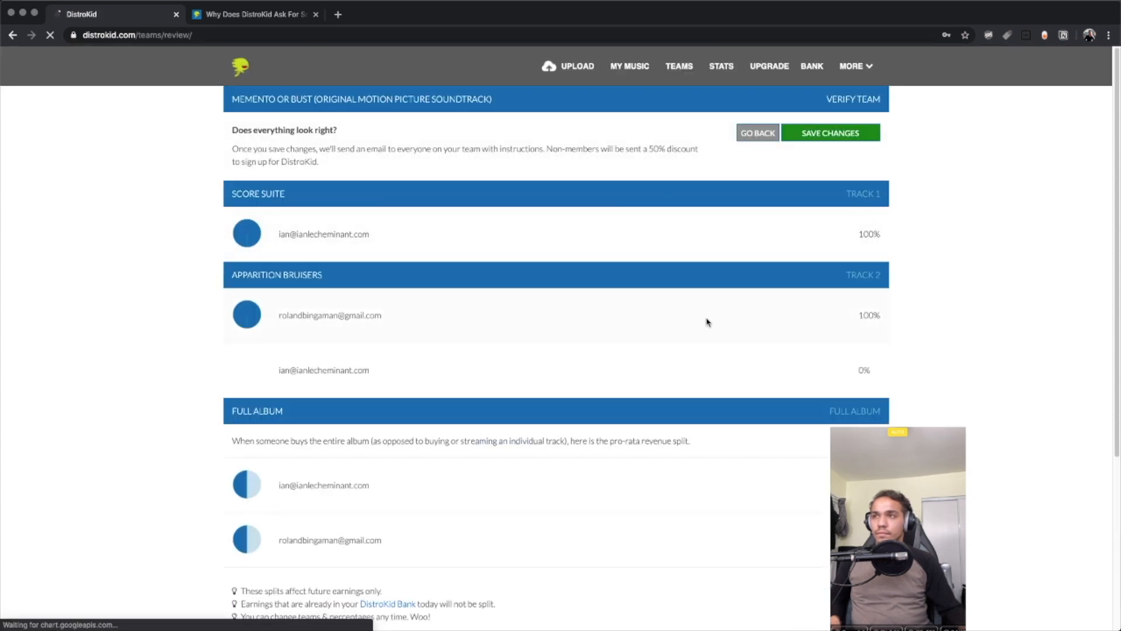
pyautogui.scroll(-1, 704, 326)
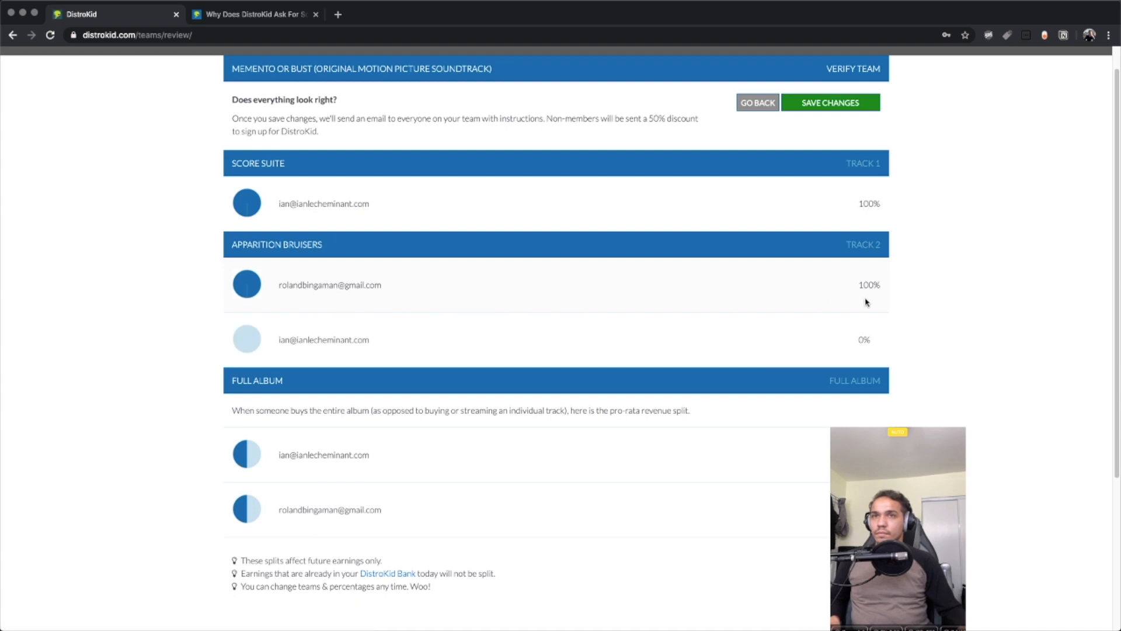
pyautogui.scroll(1, 692, 295)
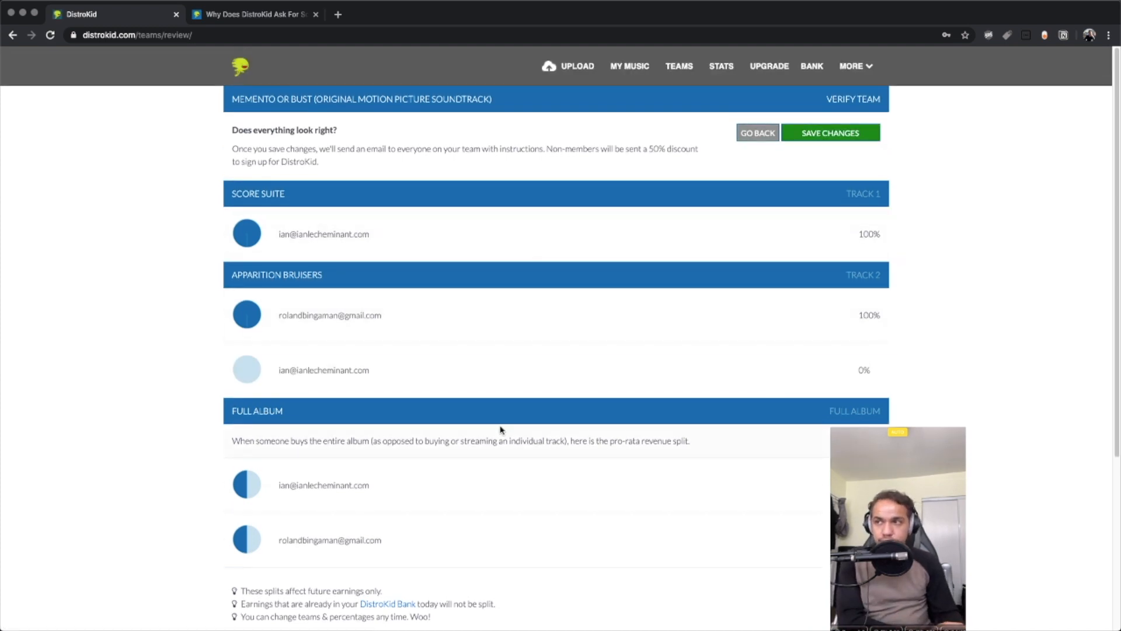
pyautogui.scroll(-1, 483, 533)
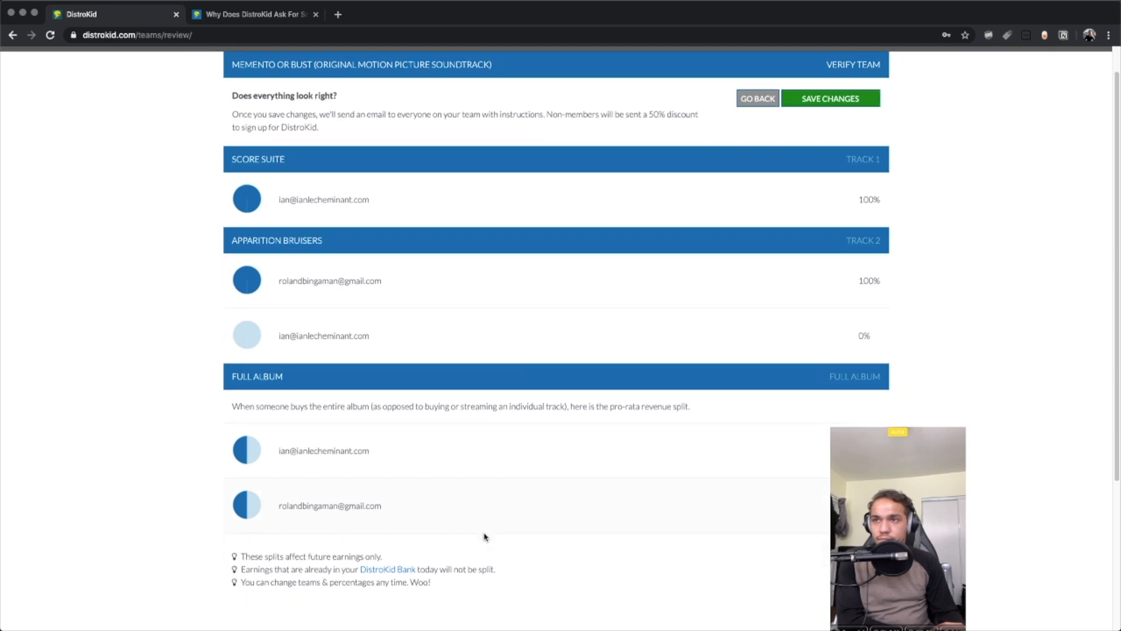
pyautogui.scroll(-4, 483, 536)
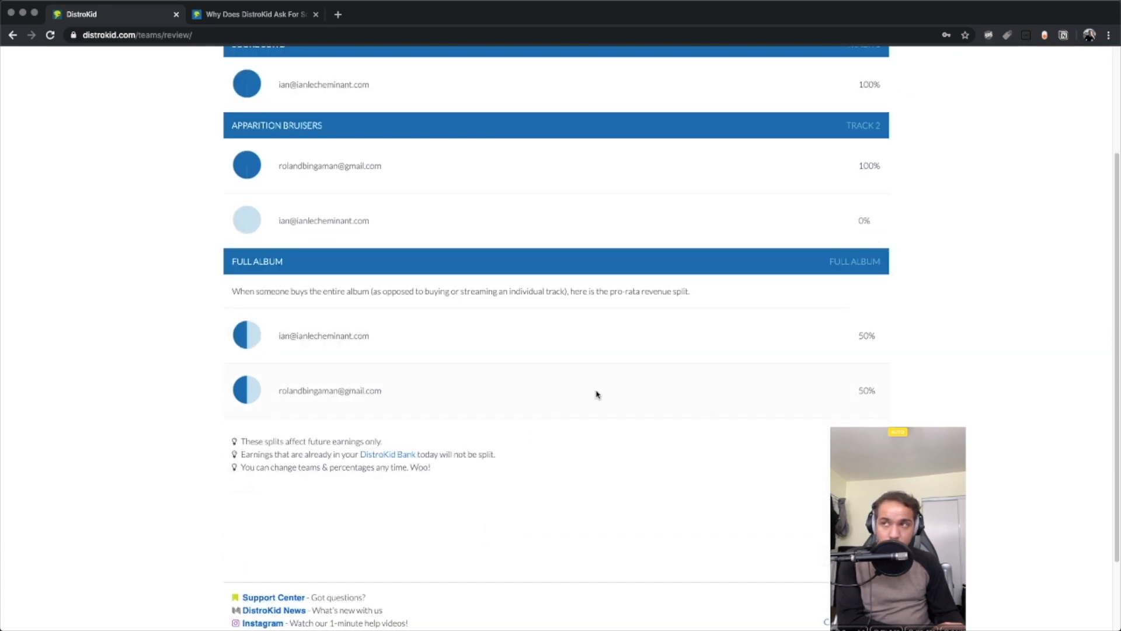
# Review the track and full-album splits and save the team changes, confirming them with the account password
pyautogui.scroll(5, 671, 293)
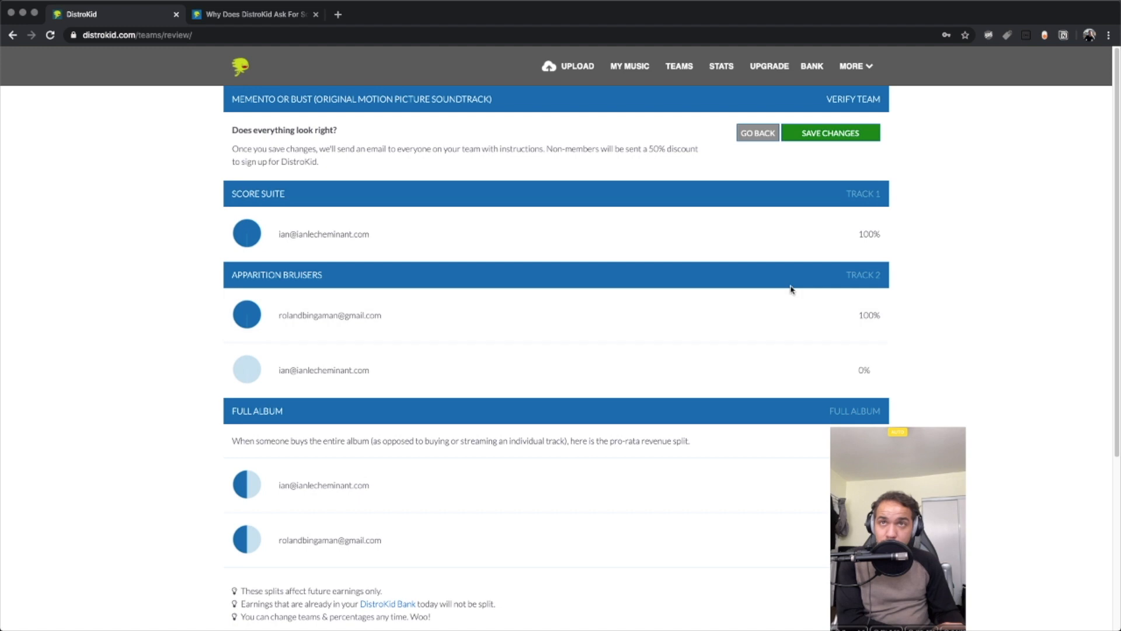
pyautogui.scroll(-1, 798, 302)
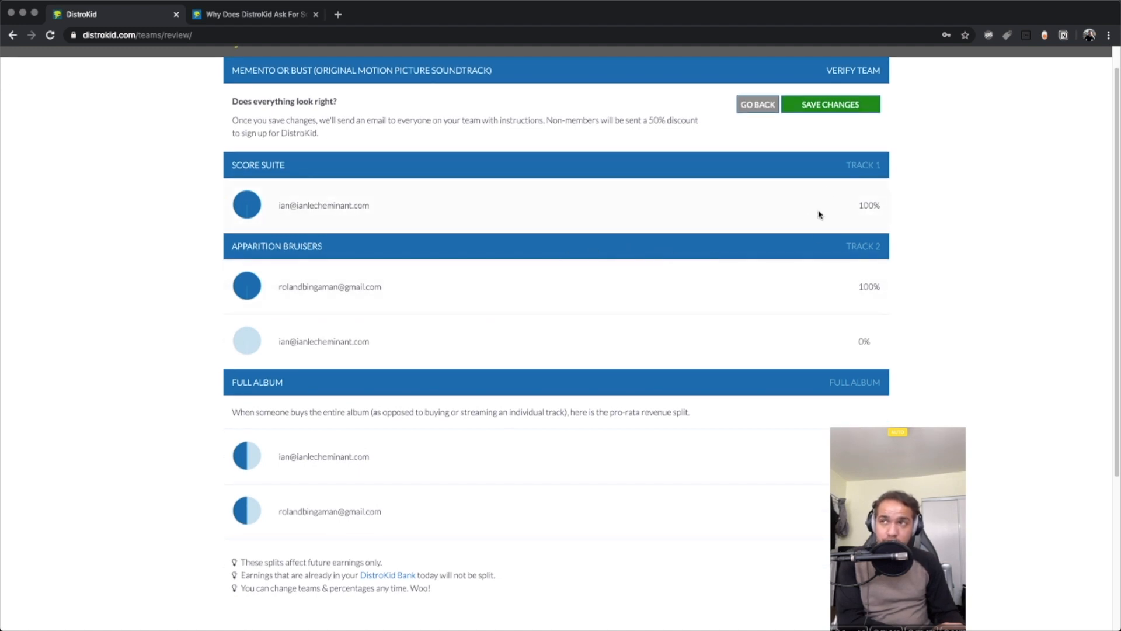
pyautogui.scroll(-5, 818, 234)
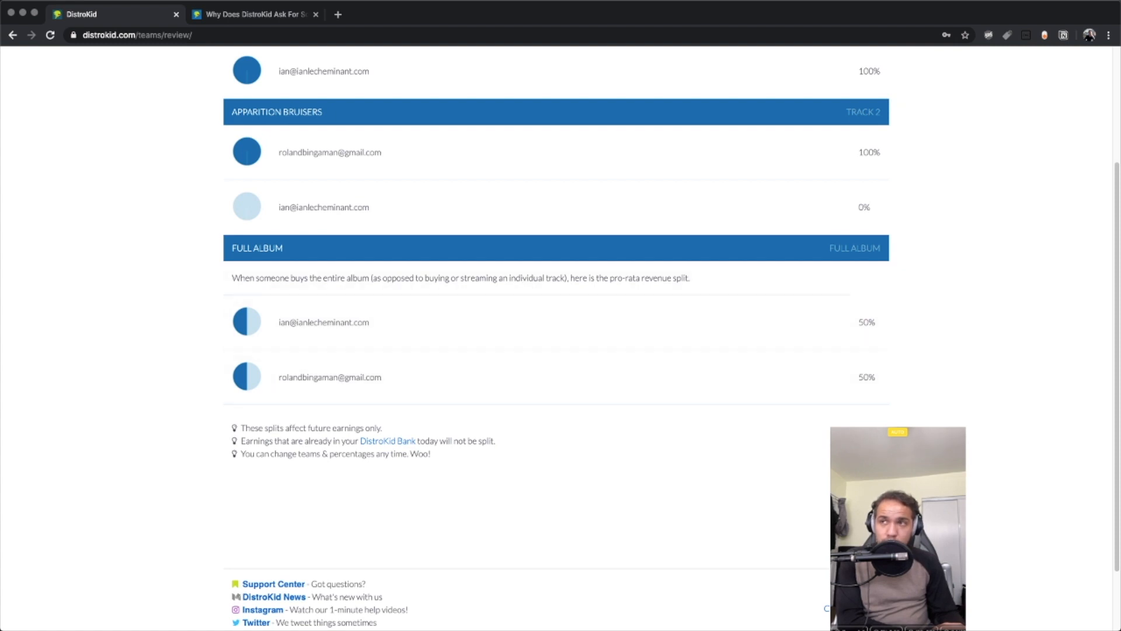
pyautogui.scroll(-3, 814, 451)
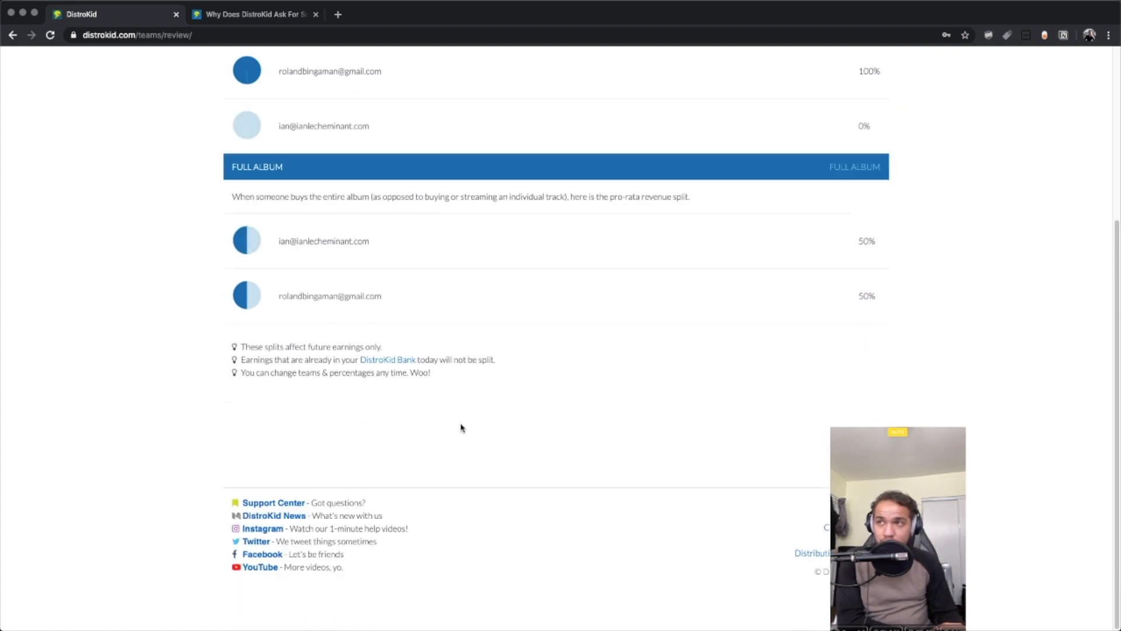
pyautogui.scroll(8, 473, 395)
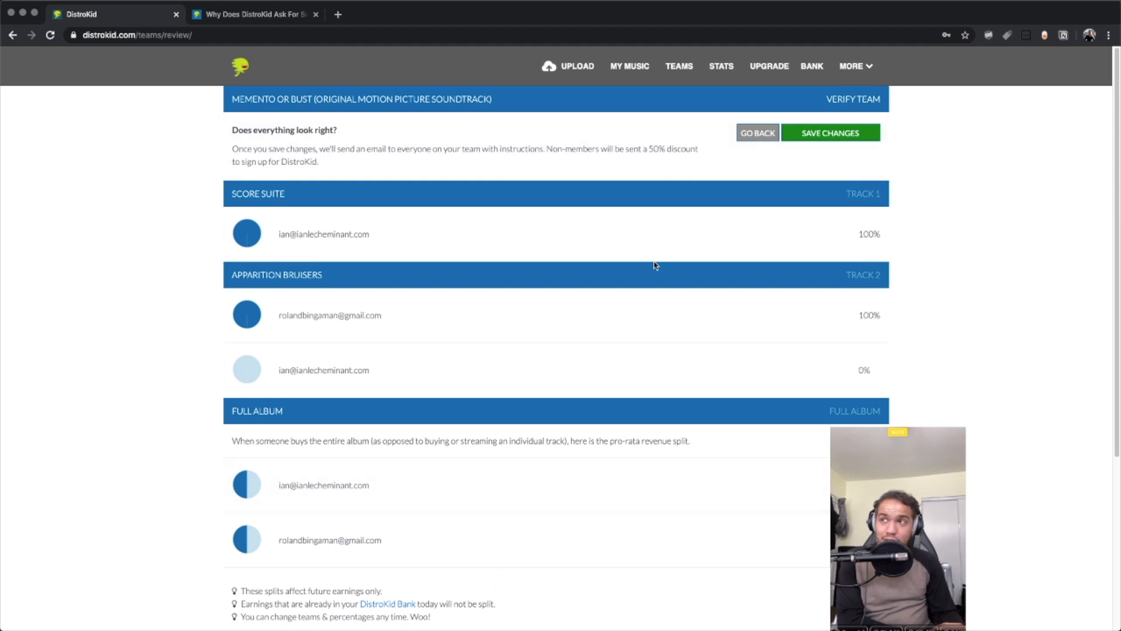
pyautogui.click(816, 133)
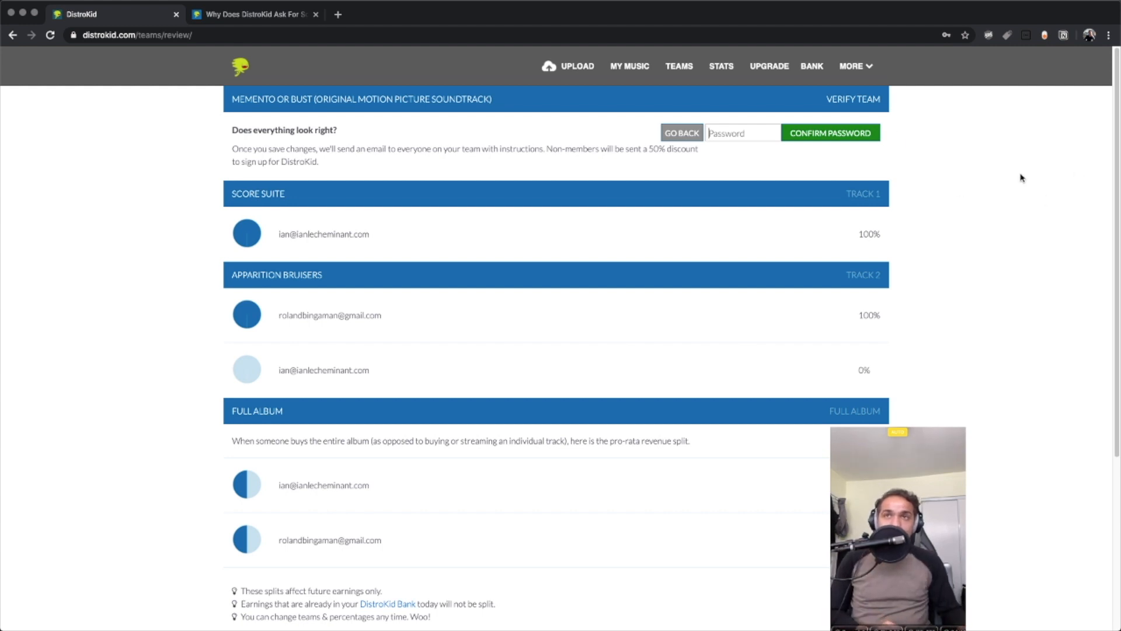
pyautogui.click(737, 134)
pyautogui.click(764, 175)
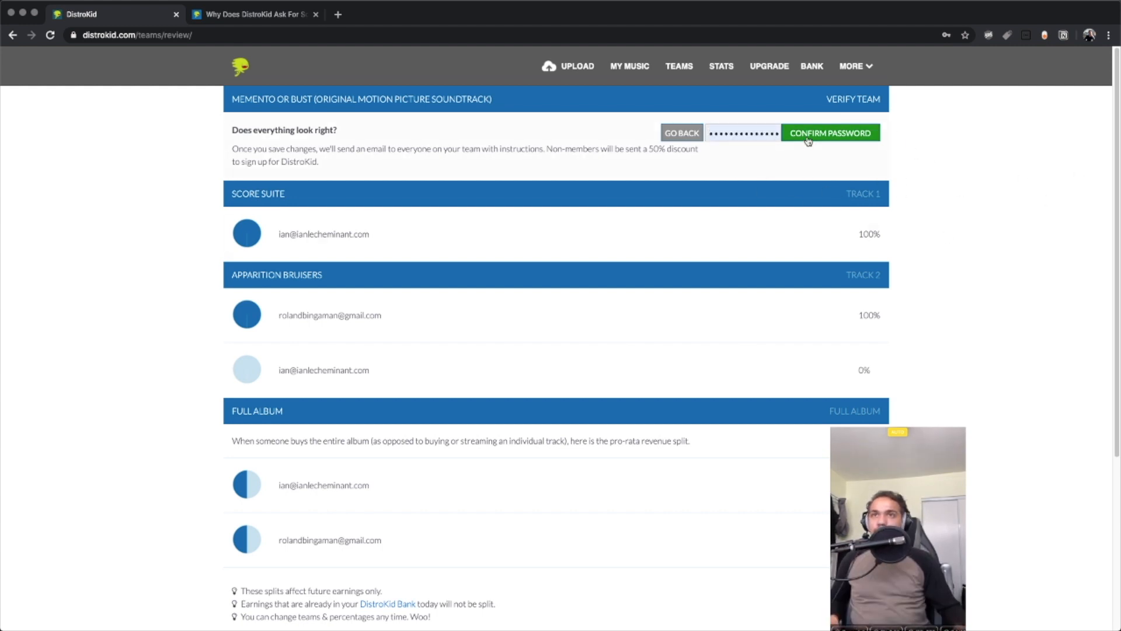
pyautogui.click(808, 140)
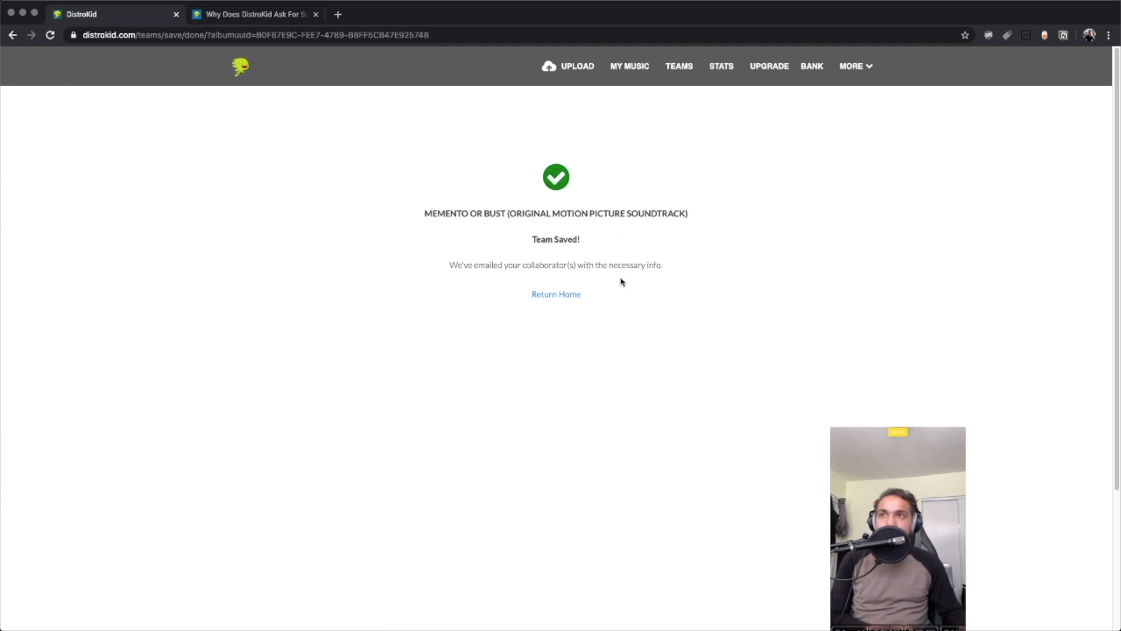
# Return to the list of albums and close the DistroKid browser window
pyautogui.click(628, 68)
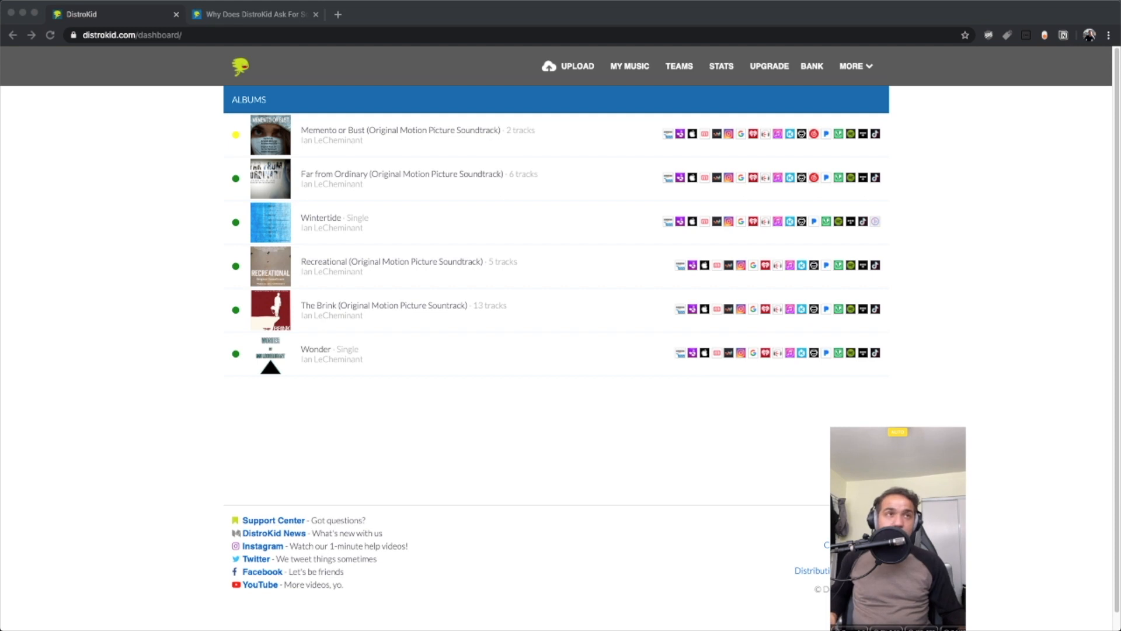
pyautogui.press('super+Tab')
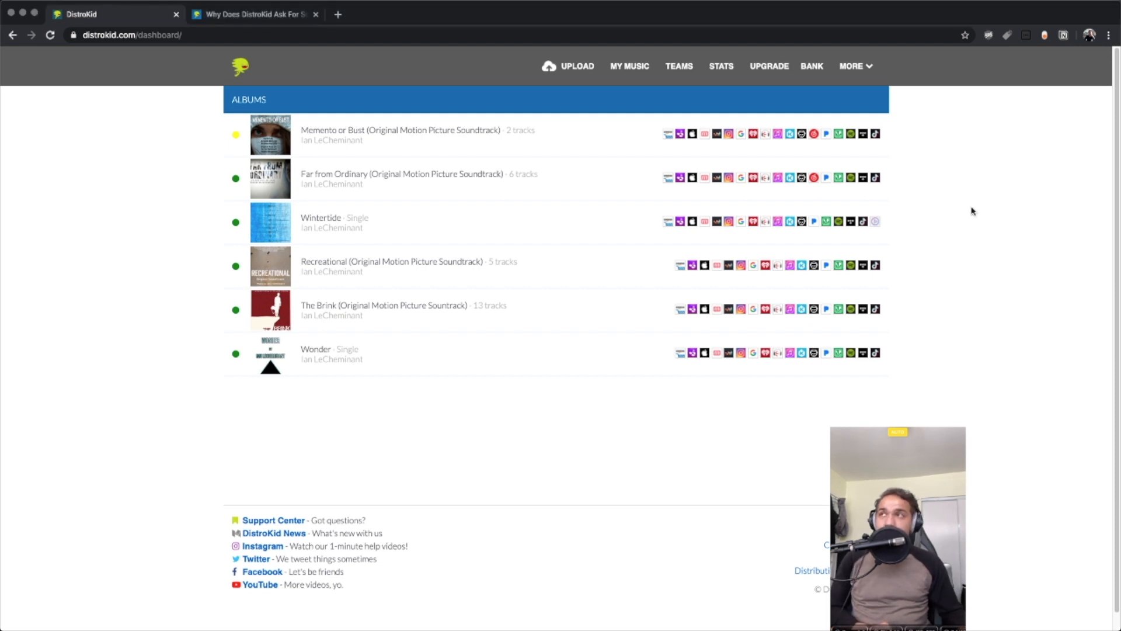
pyautogui.click(11, 13)
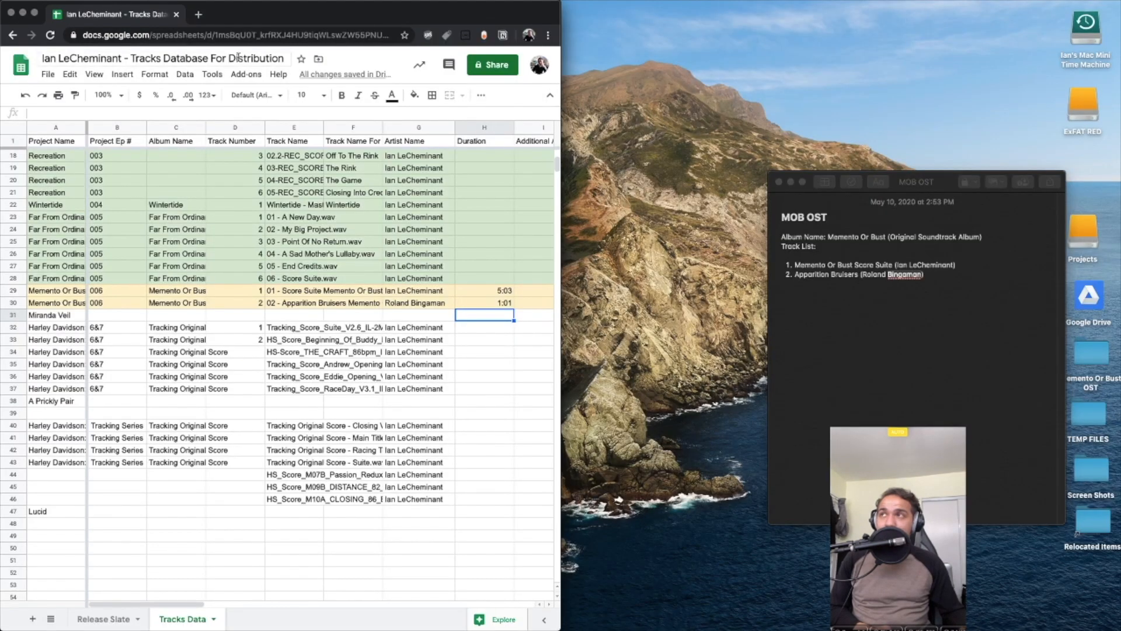
# Enlarge the tracks spreadsheet window and look across the columns of the Memento Or Bust rows
pyautogui.click(483, 281)
pyautogui.click(469, 315)
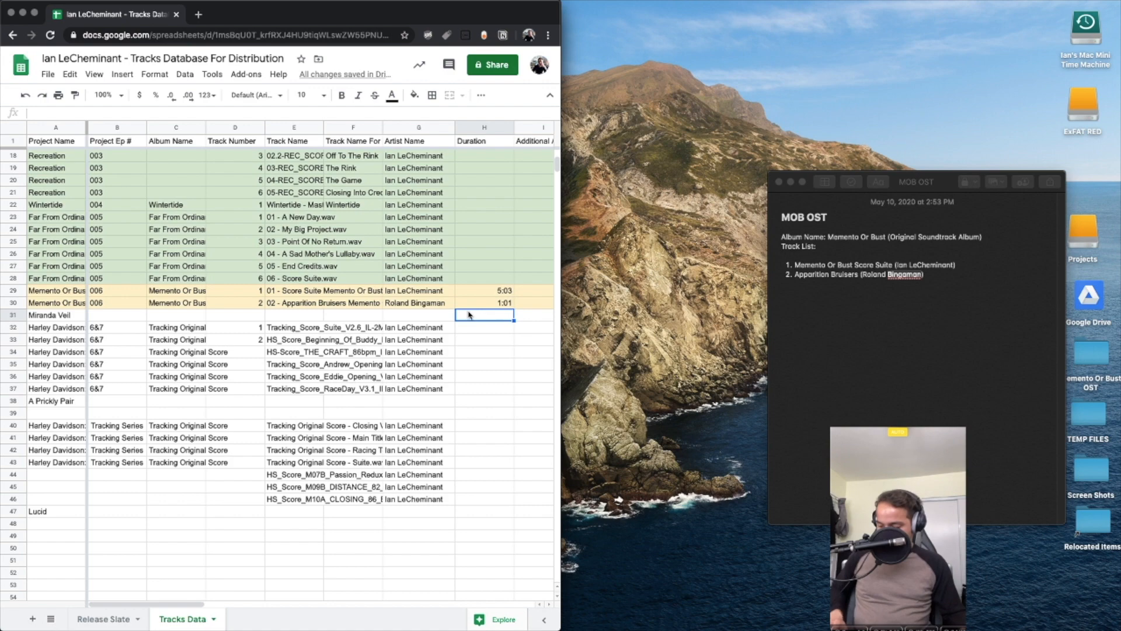
pyautogui.hotkey('ctrl', 'alt', 'Return')
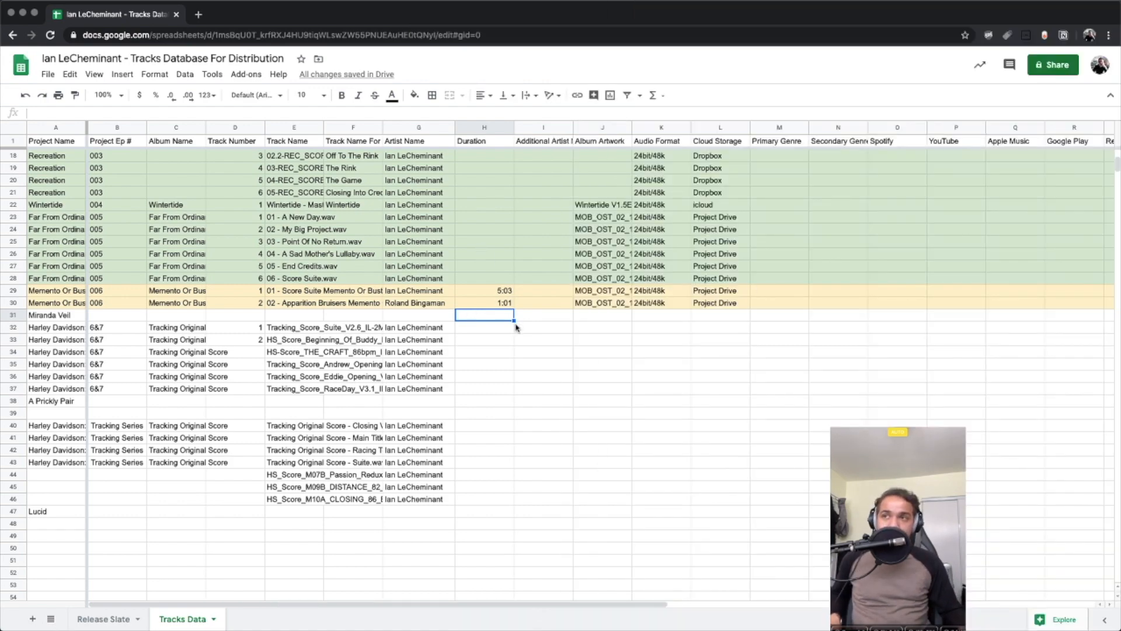
pyautogui.click(284, 341)
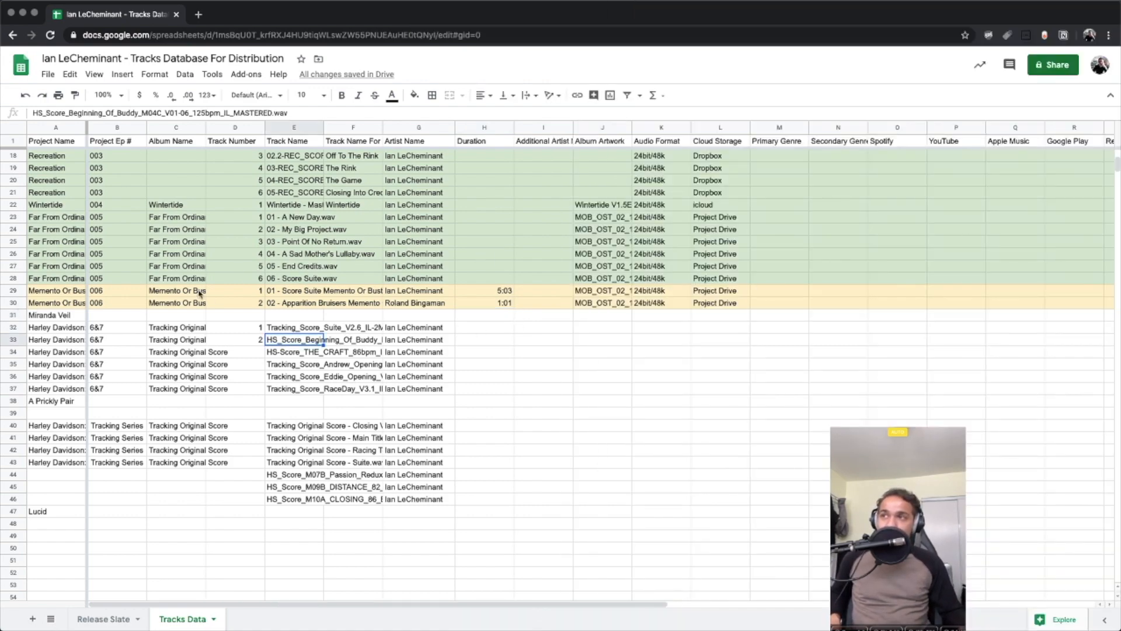
pyautogui.hscroll(10, 522, 287)
pyautogui.hscroll(-10, 522, 287)
pyautogui.hscroll(10, 521, 287)
pyautogui.hscroll(-5, 520, 285)
pyautogui.hscroll(-5, 519, 285)
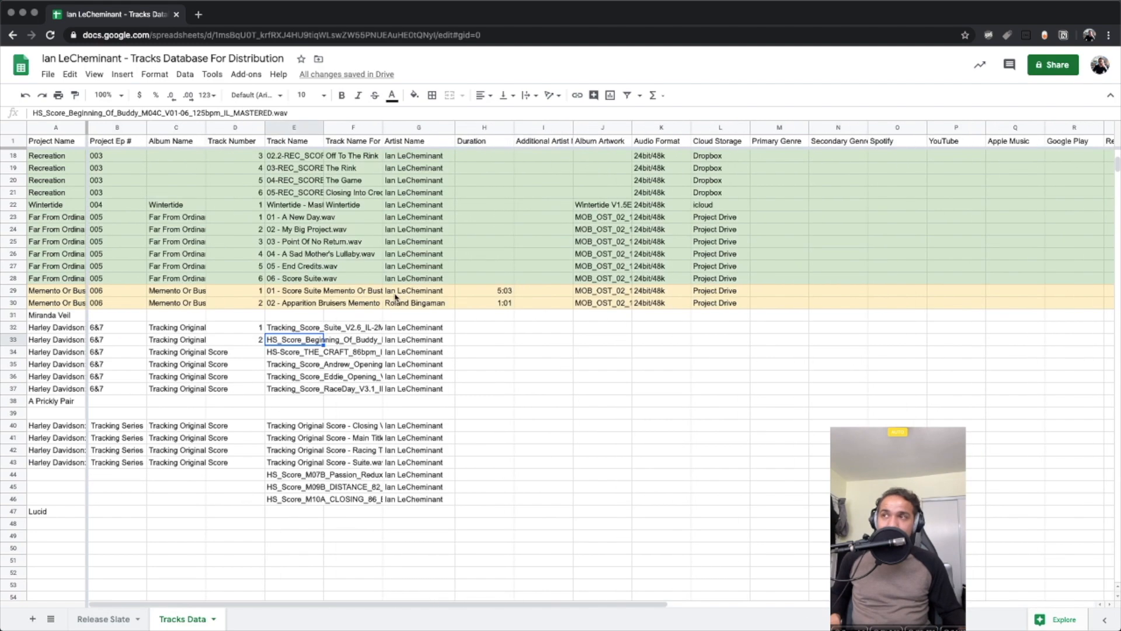
# Close the tracks spreadsheet and the MOB OST note, and bring the Memento Or Bust OST folder window forward
pyautogui.click(11, 12)
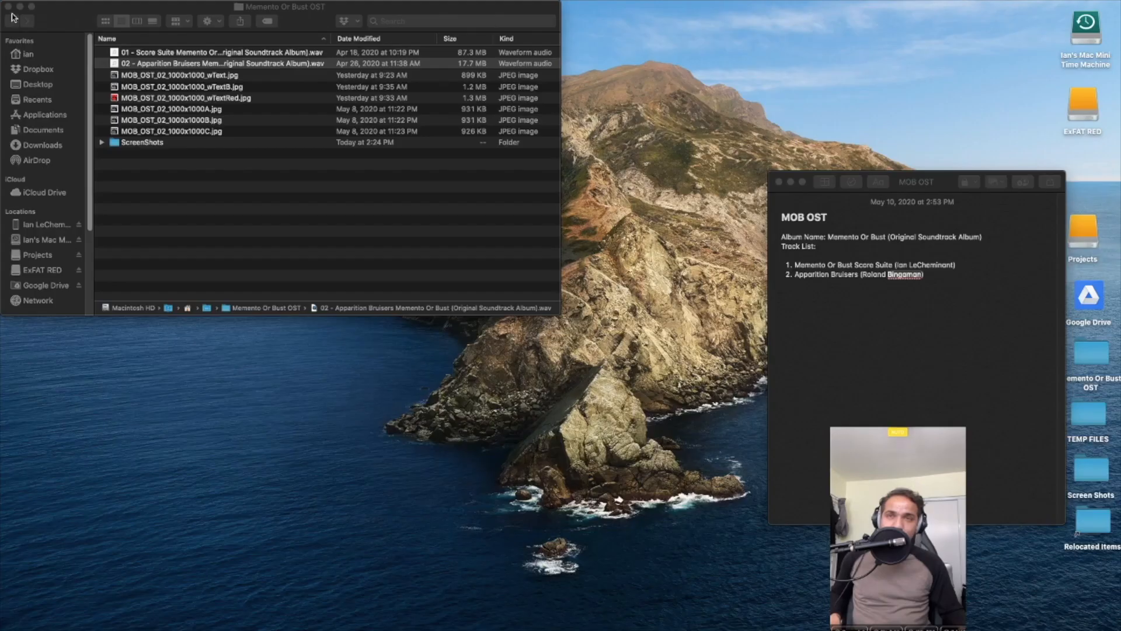
pyautogui.click(780, 182)
pyautogui.click(380, 171)
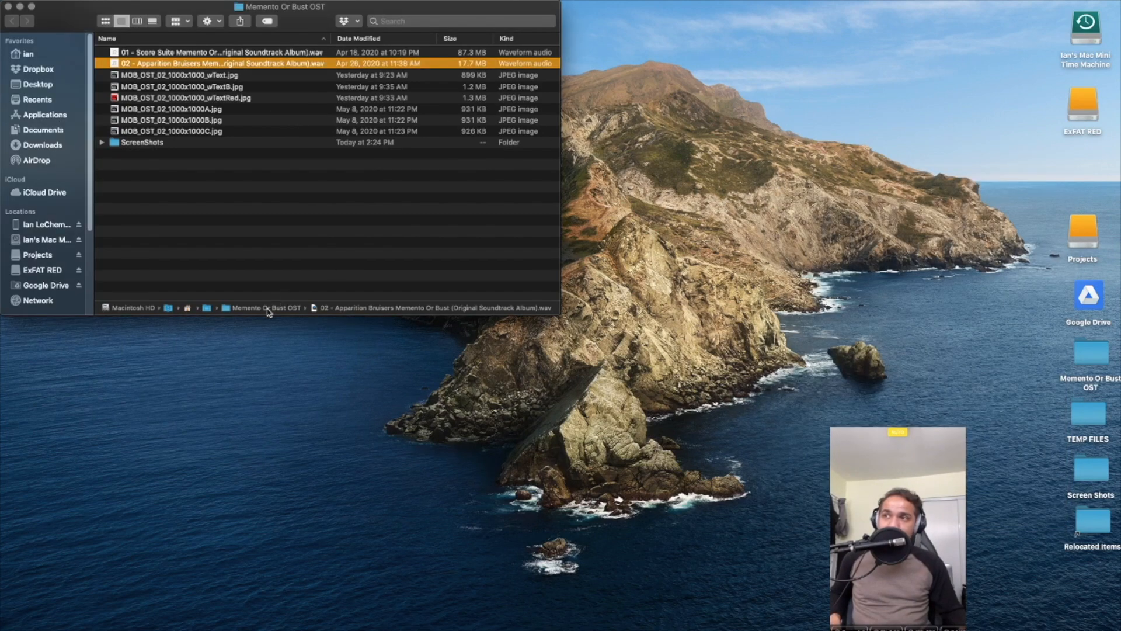
pyautogui.click(257, 204)
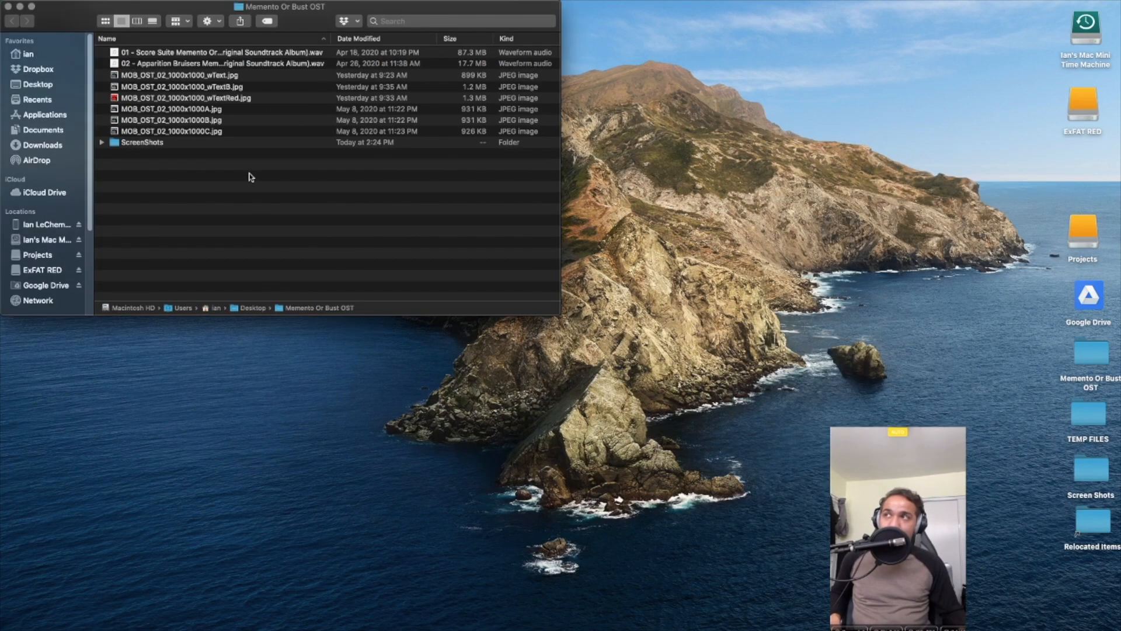
# Widen the folder's Name column to fit the full audio file names and briefly preview the Score Suite WAV file
pyautogui.click(213, 54)
pyautogui.click(226, 64)
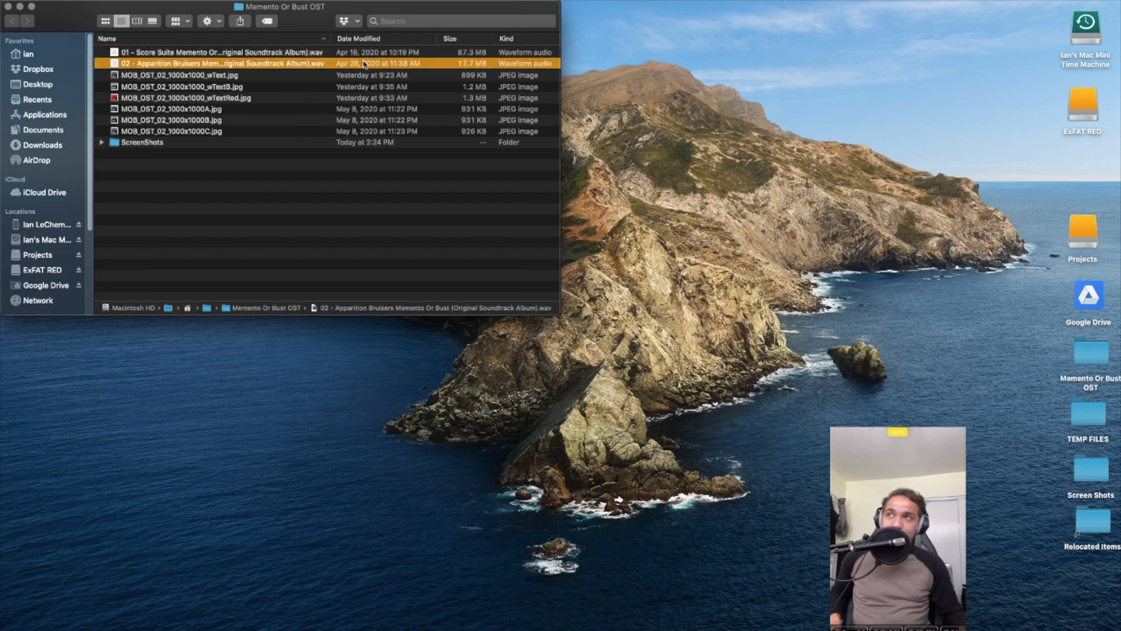
pyautogui.moveTo(330, 39); pyautogui.dragTo(430, 39)
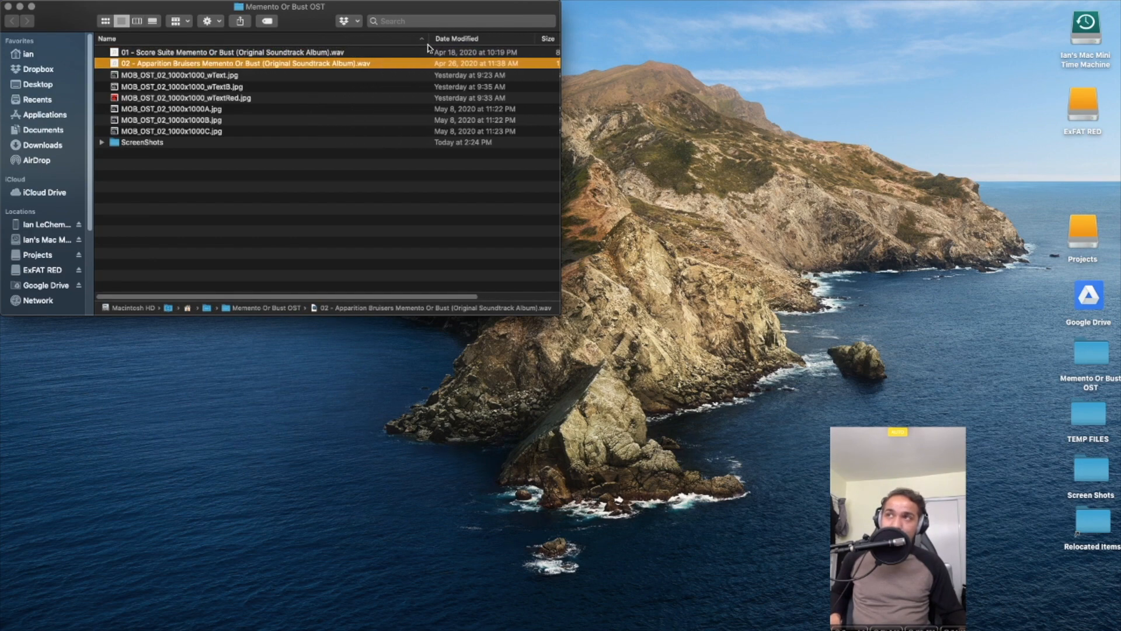
pyautogui.click(356, 53)
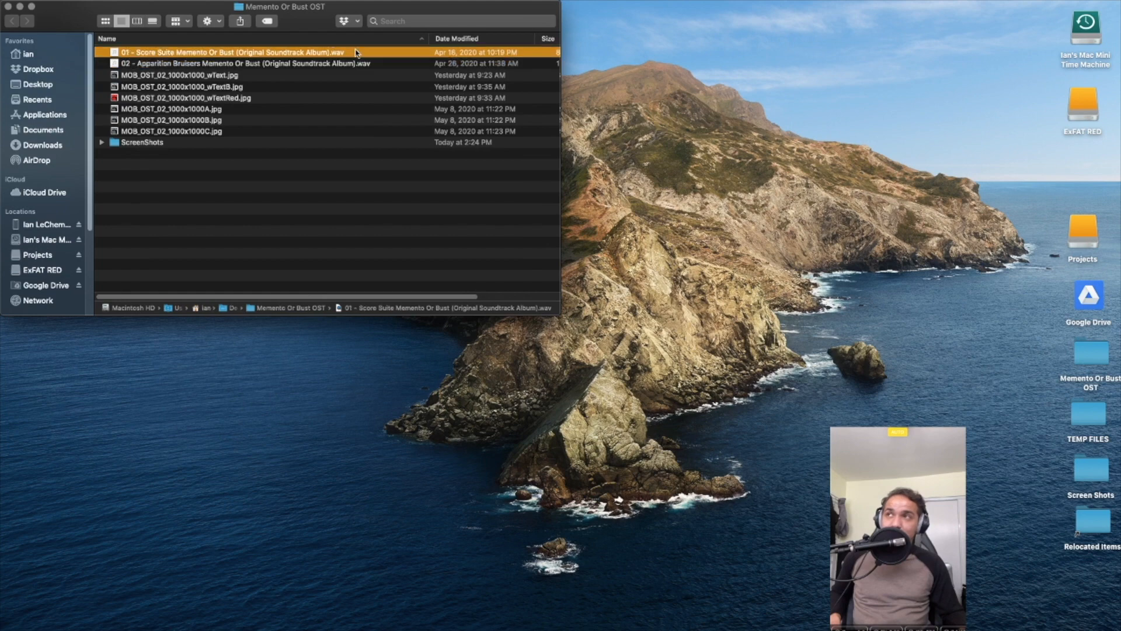
pyautogui.click(346, 65)
pyautogui.click(318, 54)
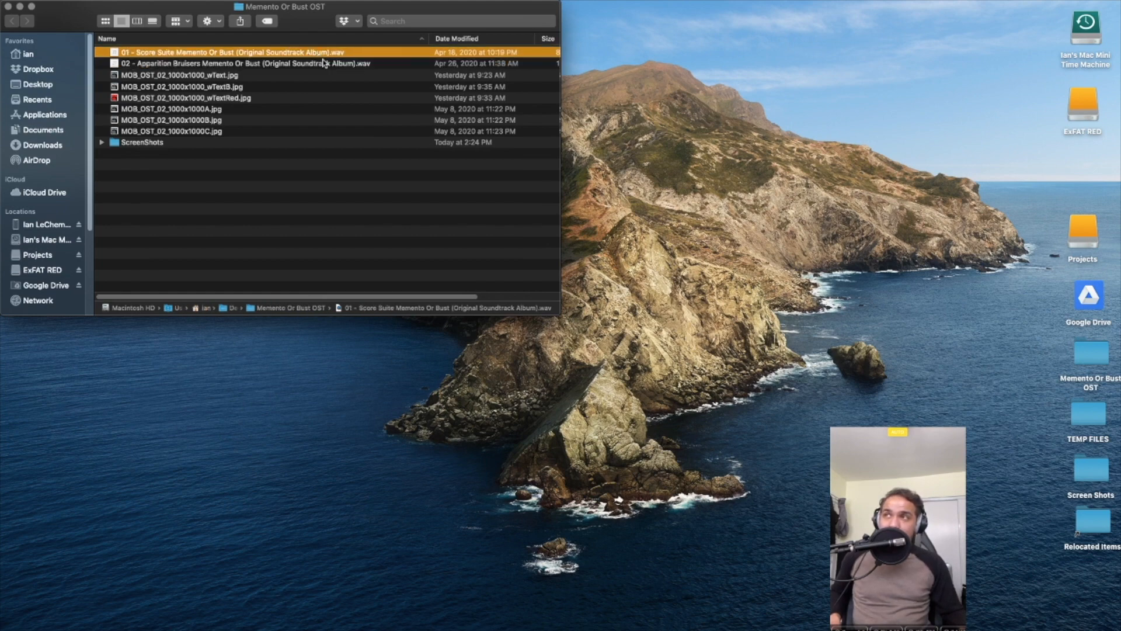
pyautogui.press('space')
pyautogui.press('space')
pyautogui.click(327, 66)
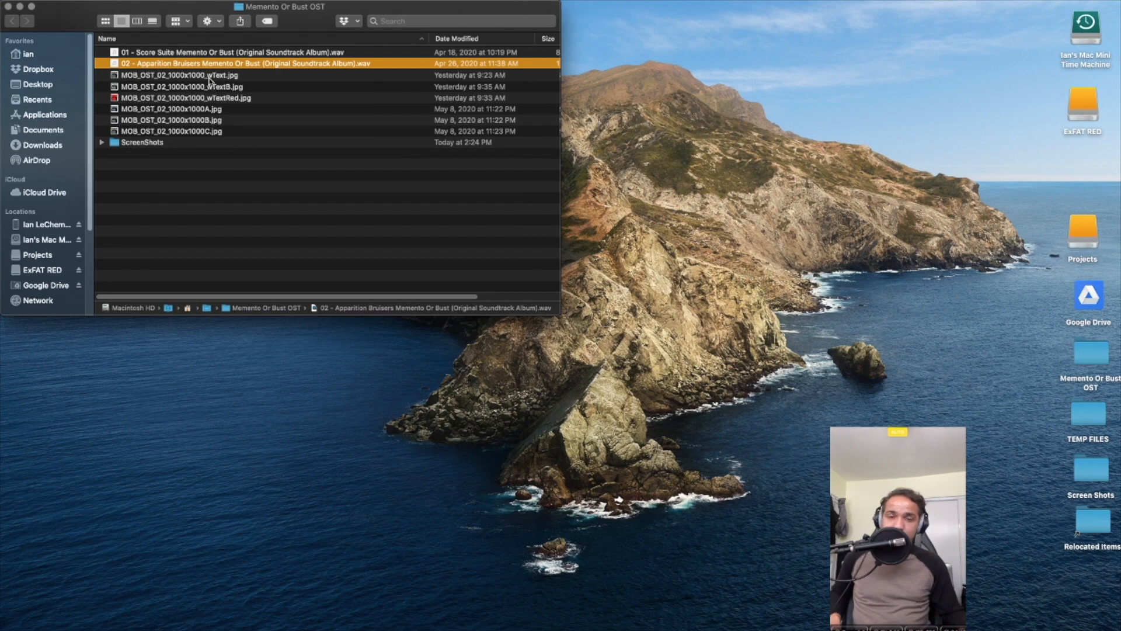
# Preview the cover artwork files MOB_OST_02_1000x1000_wText.jpg and MOB_OST_02_1000x1000_wTextB.jpg
pyautogui.click(209, 77)
pyautogui.press('space')
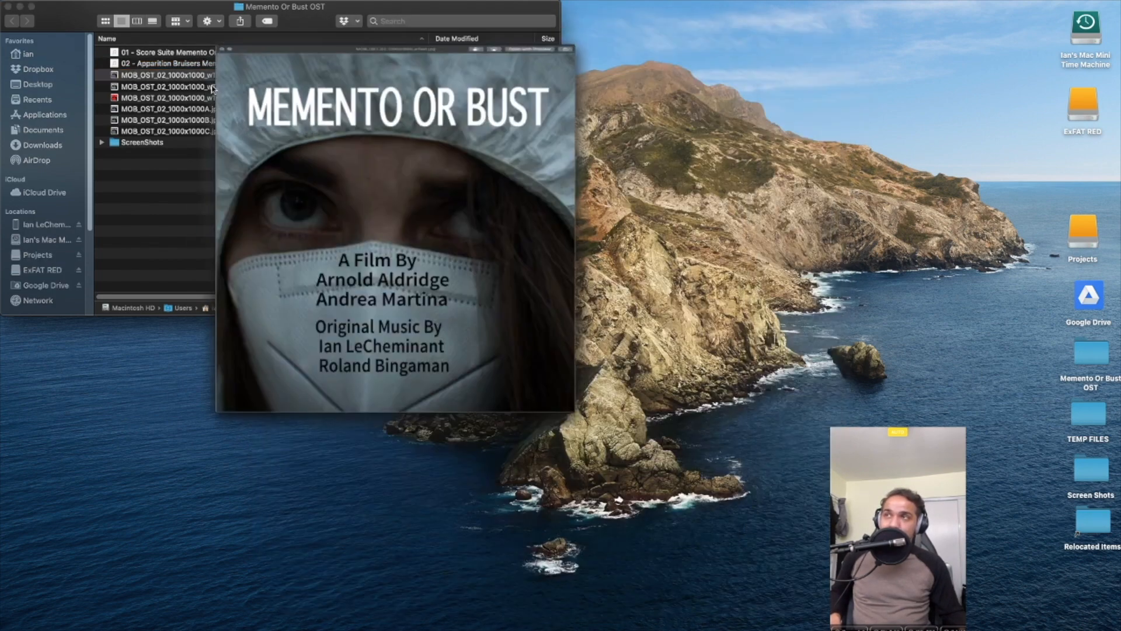
pyautogui.press('space')
pyautogui.click(214, 87)
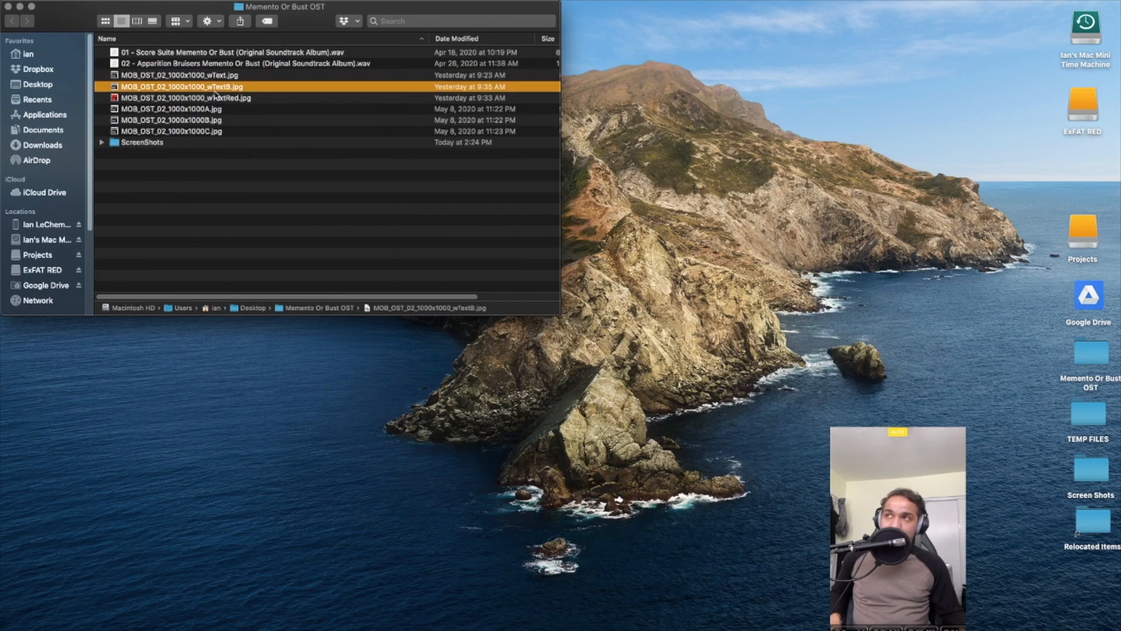
pyautogui.press('space')
pyautogui.press('space')
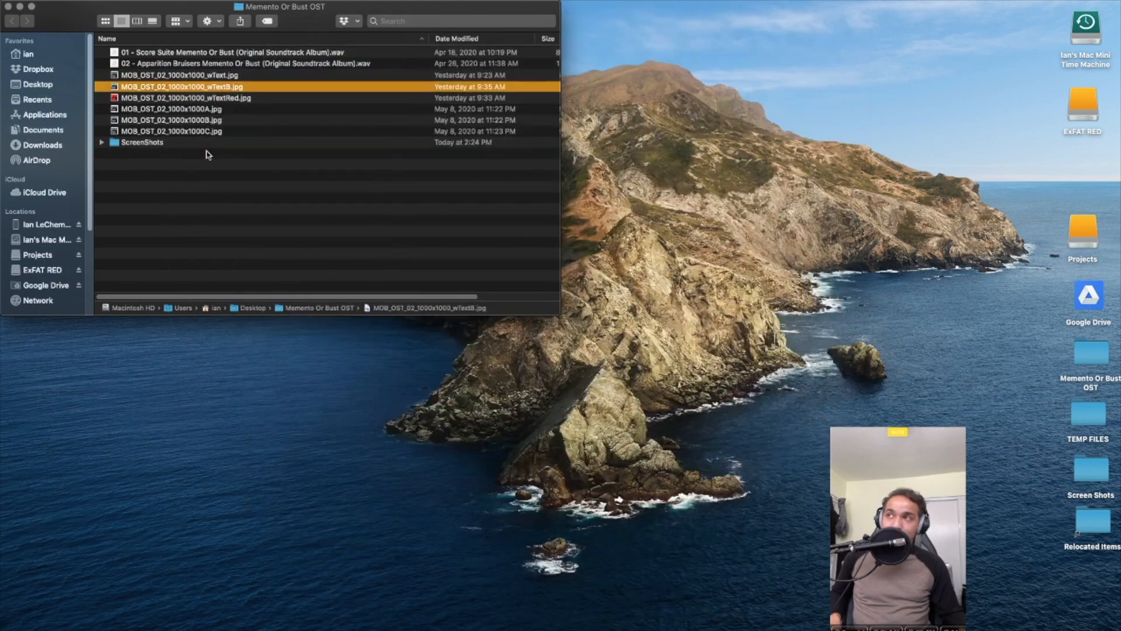
# Expand the ScreenShots folder and preview the film stills MOB_OST_02 and MOB_OST_01
pyautogui.click(218, 155)
pyautogui.click(217, 146)
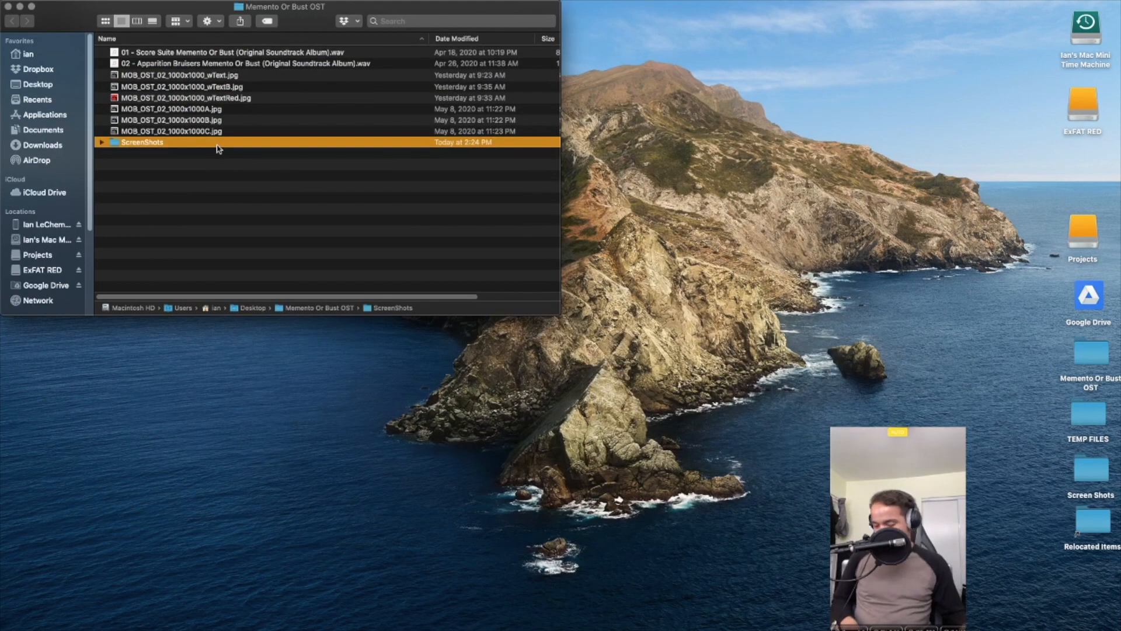
pyautogui.press('Right')
pyautogui.click(217, 153)
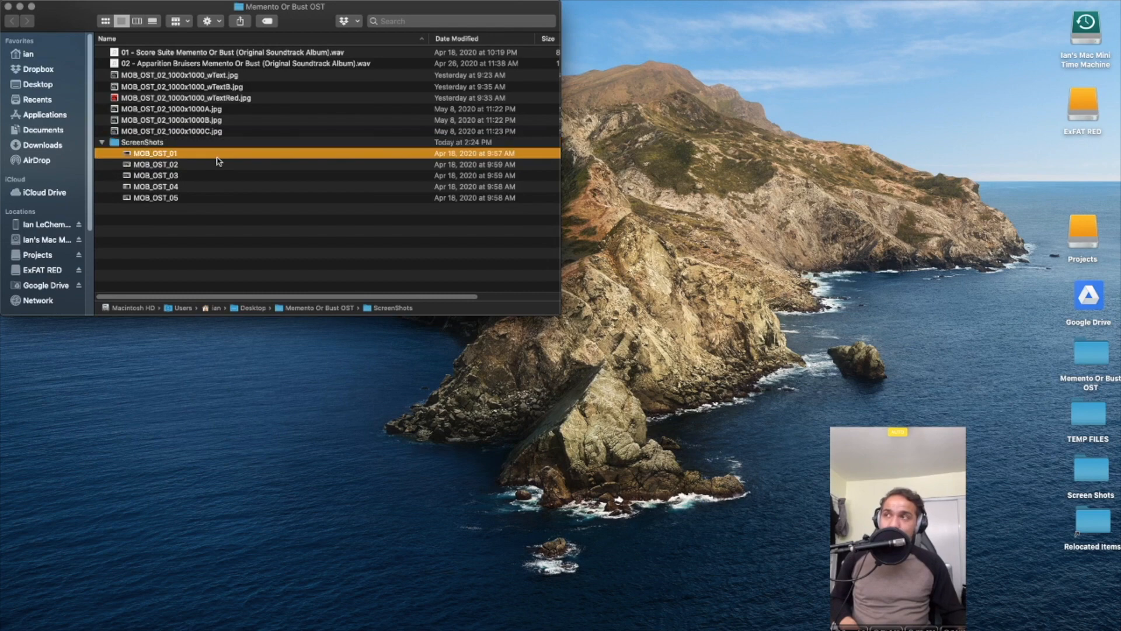
pyautogui.click(212, 167)
pyautogui.click(214, 177)
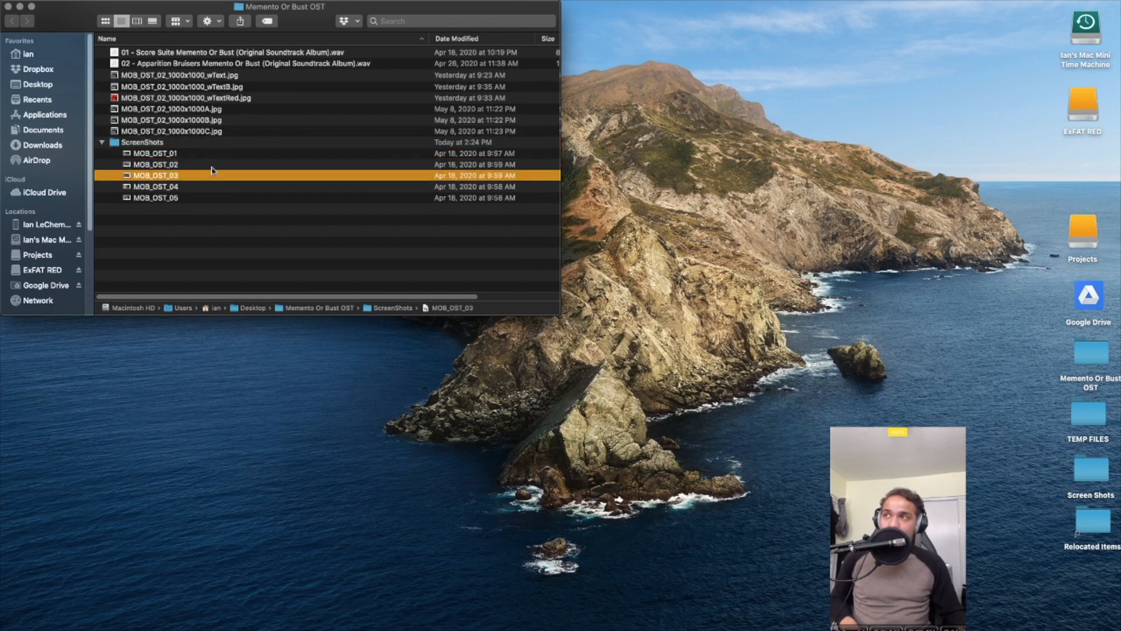
pyautogui.press('space')
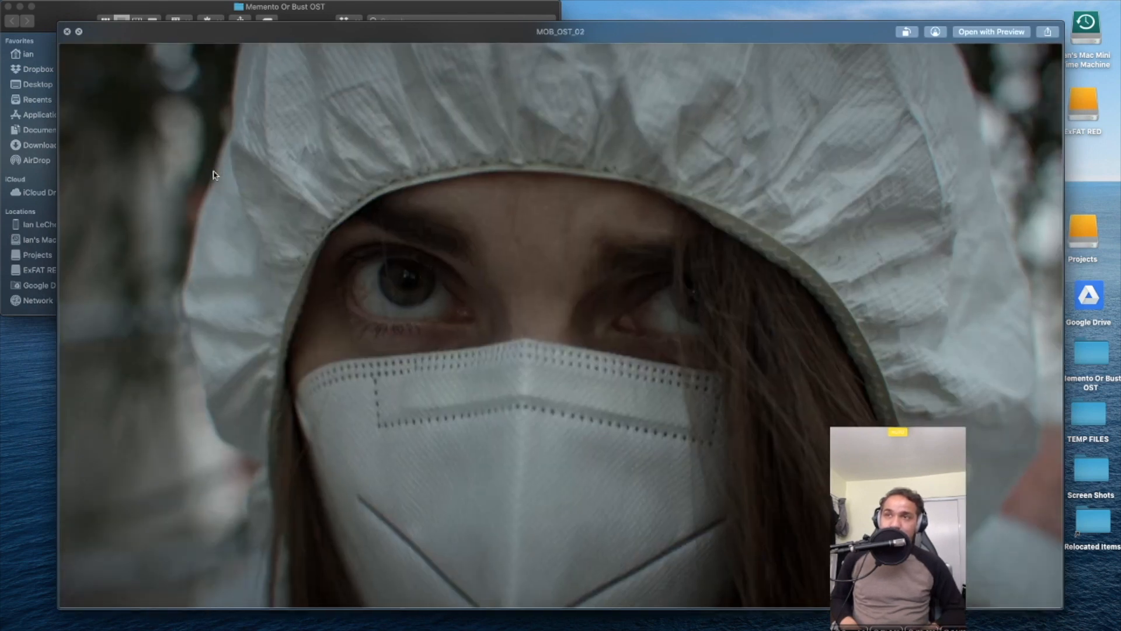
pyautogui.press('Up')
pyautogui.press('Up')
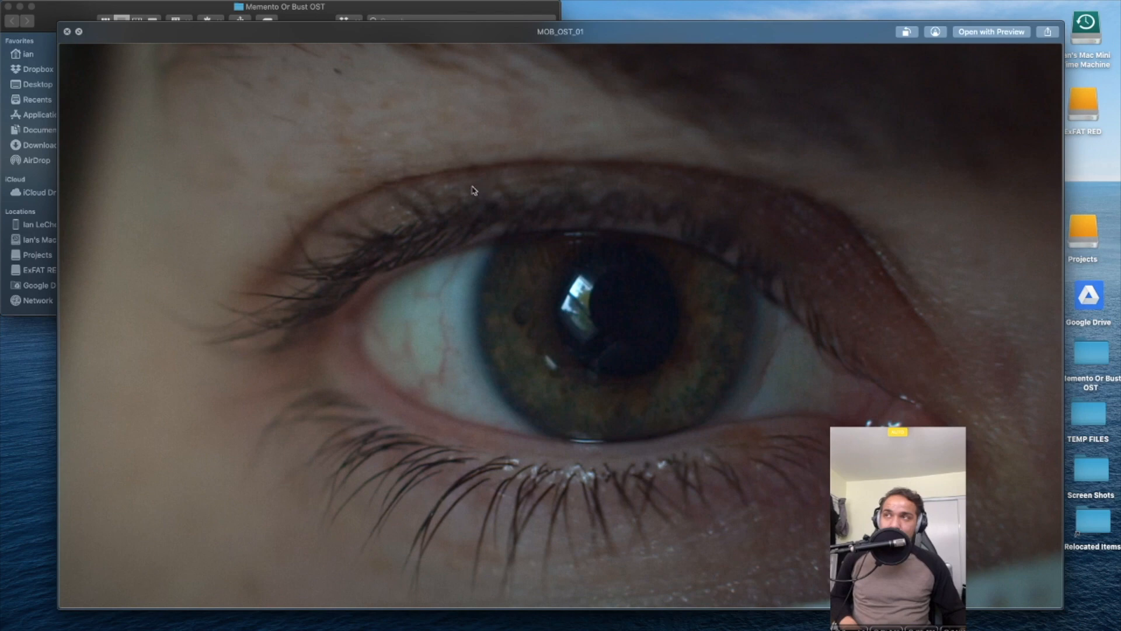
pyautogui.press('space')
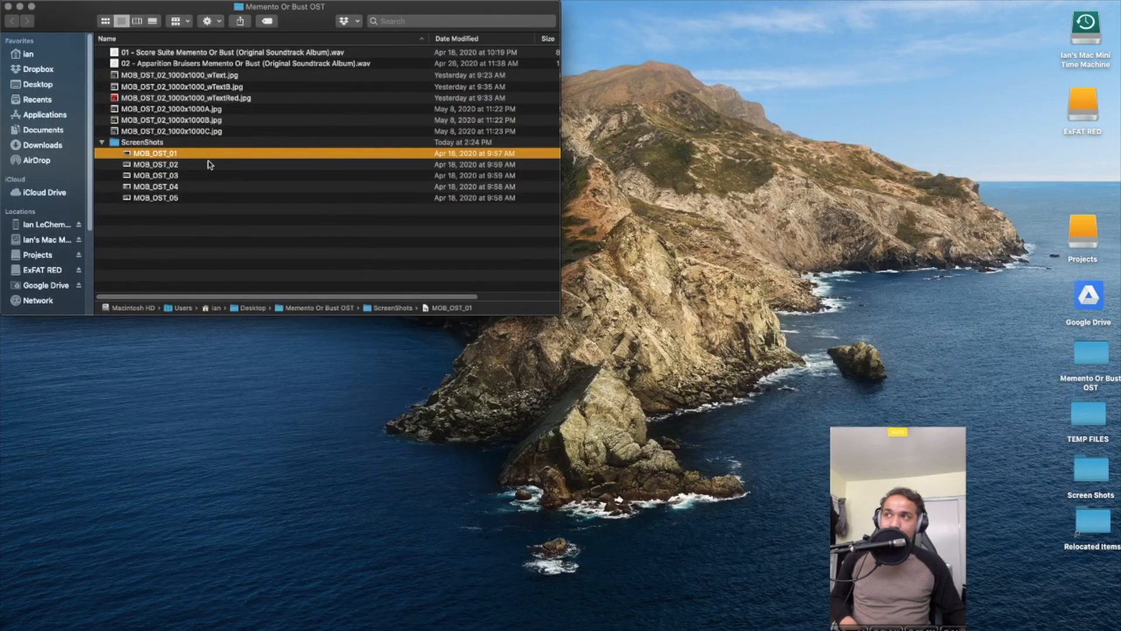
# Preview the MOB_OST_02_1000x1000_wTextB.jpg cover artwork at large size, and close both the preview and the folder window
pyautogui.click(209, 164)
pyautogui.click(204, 105)
pyautogui.click(205, 94)
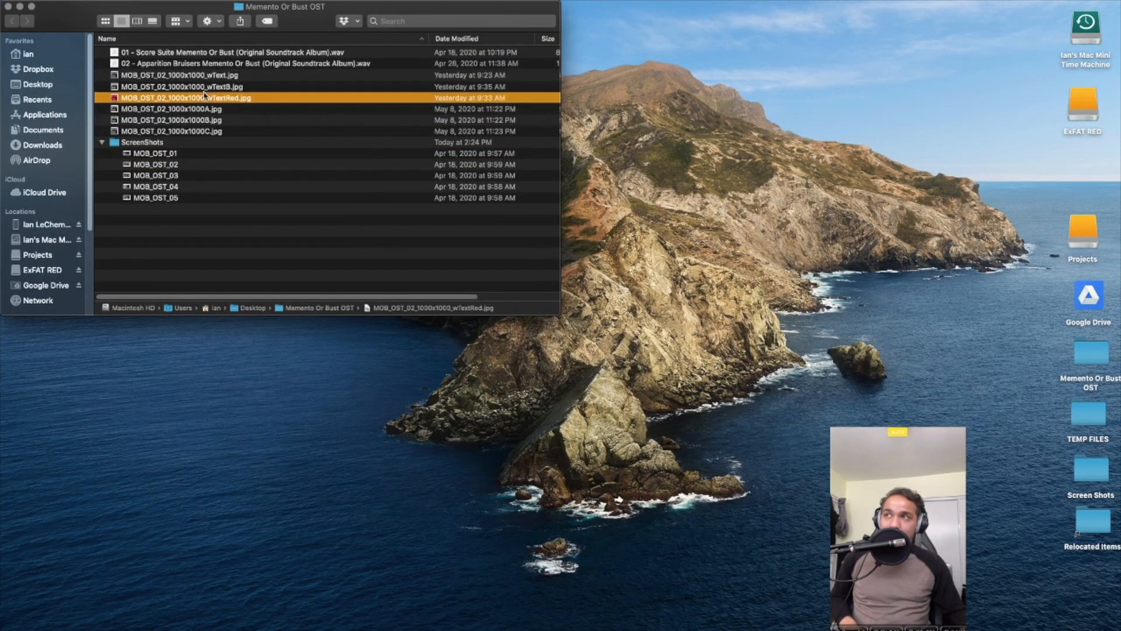
pyautogui.click(205, 88)
pyautogui.press('space')
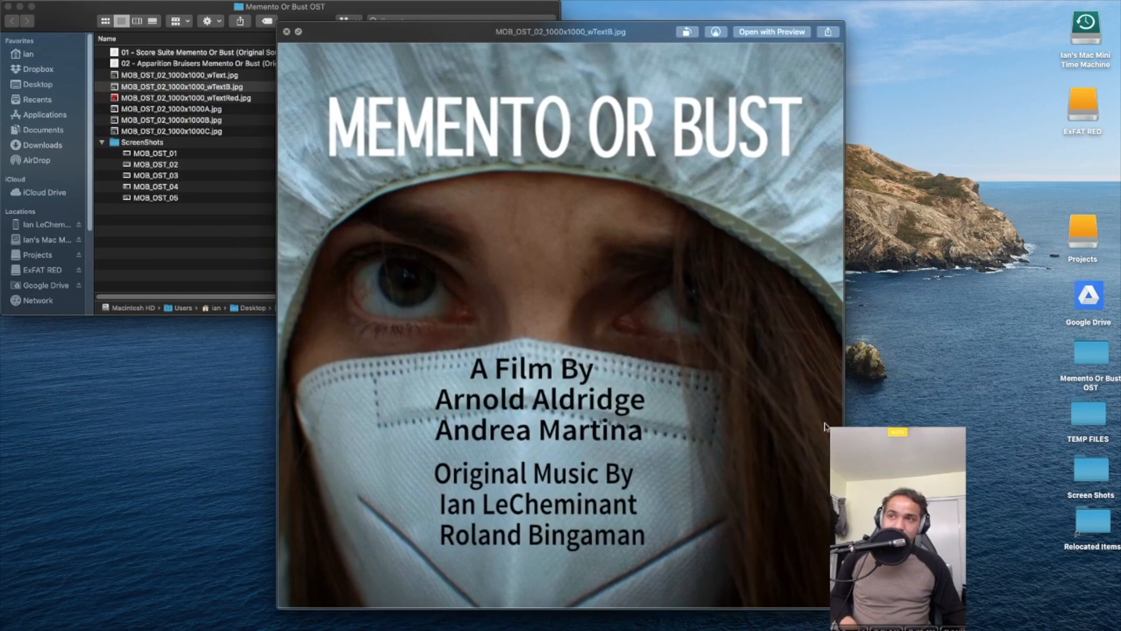
pyautogui.click(286, 31)
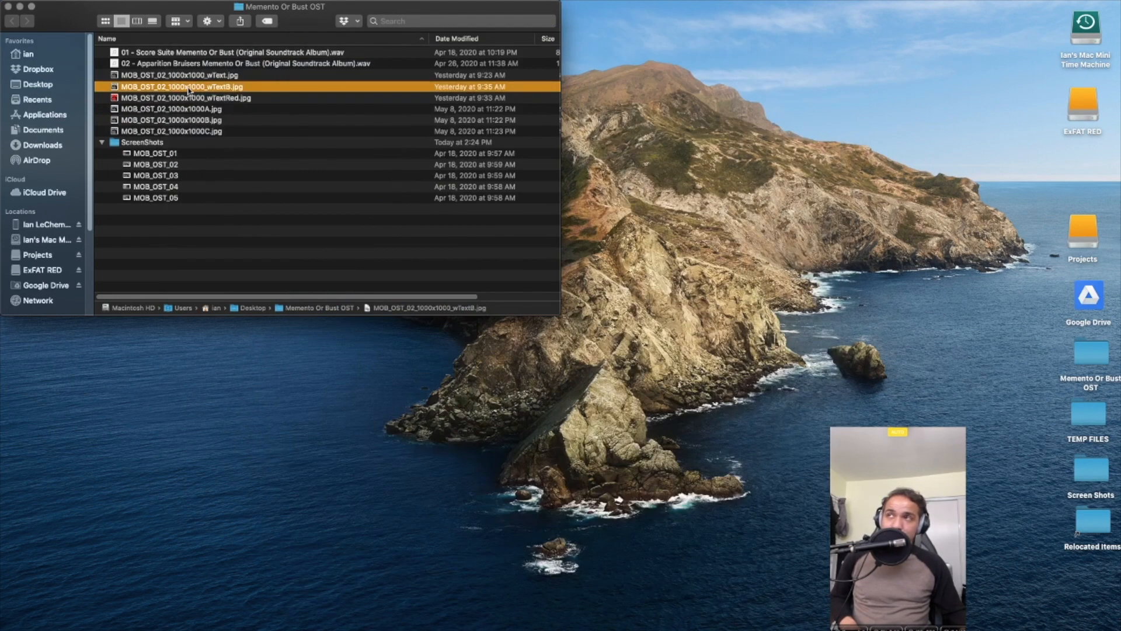
pyautogui.click(8, 7)
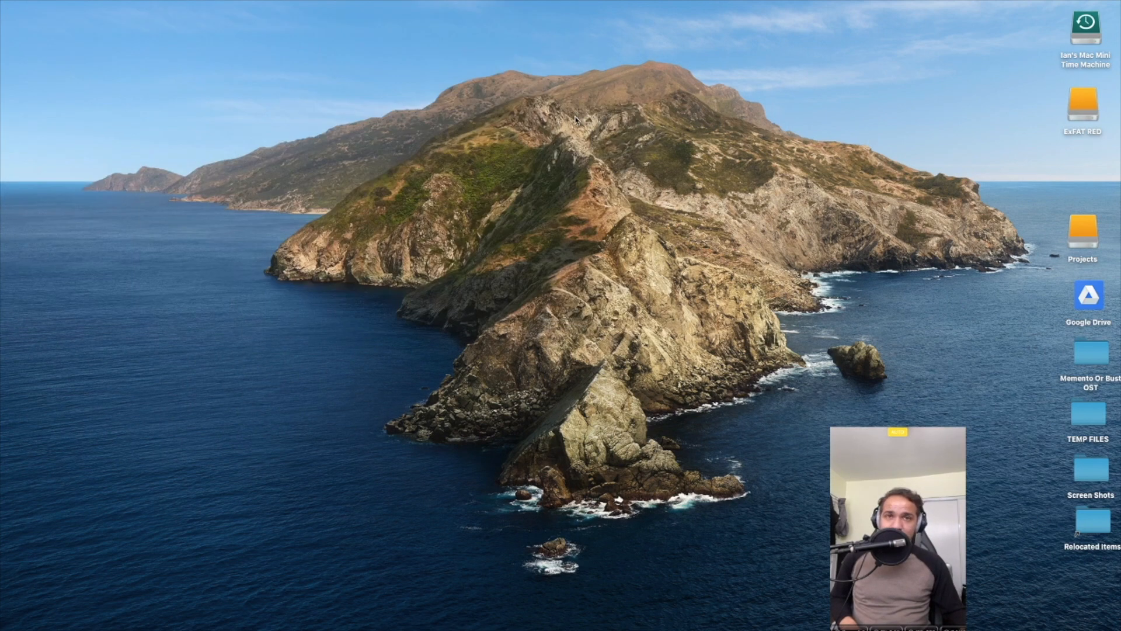